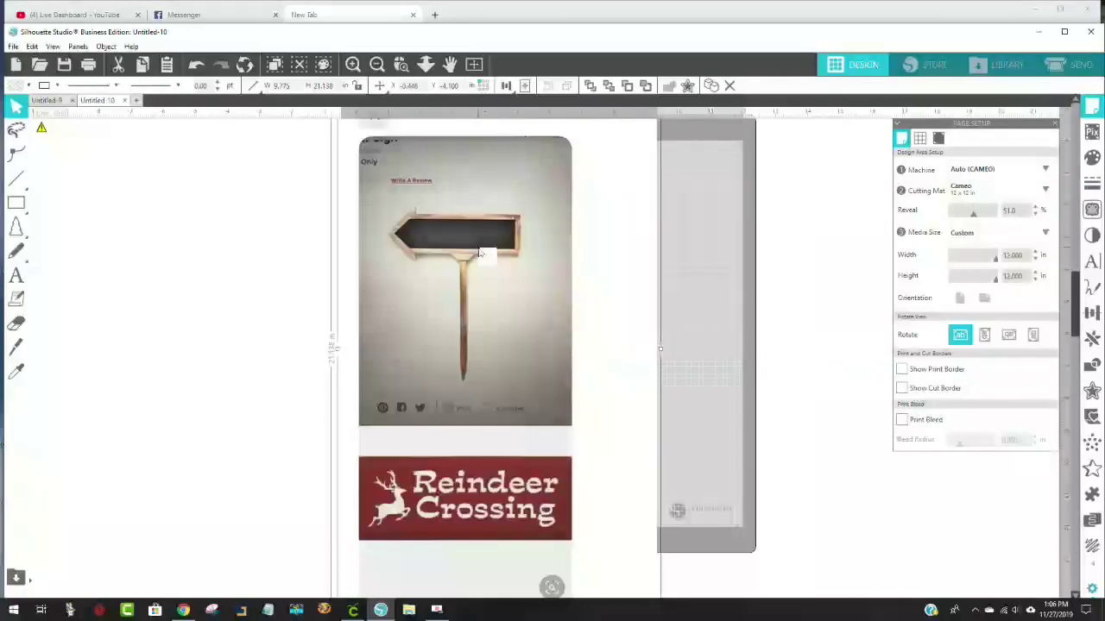
Step: Switch to Cricut Design Space and start a new blank project, replacing the unsaved one on the canvas
right_click(443, 296)
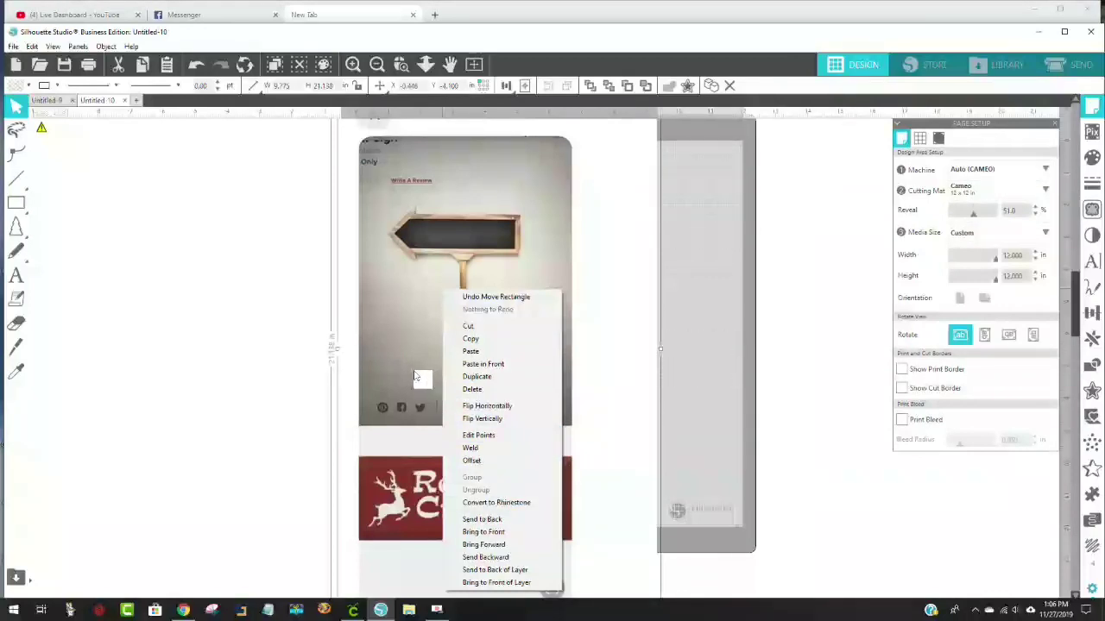
click(355, 612)
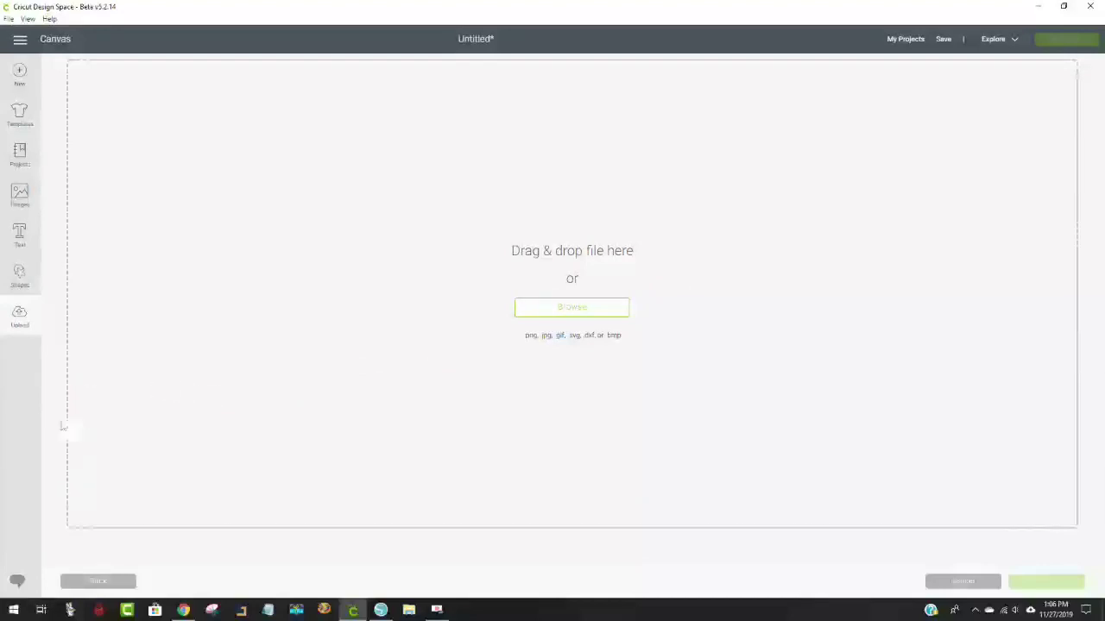
click(17, 71)
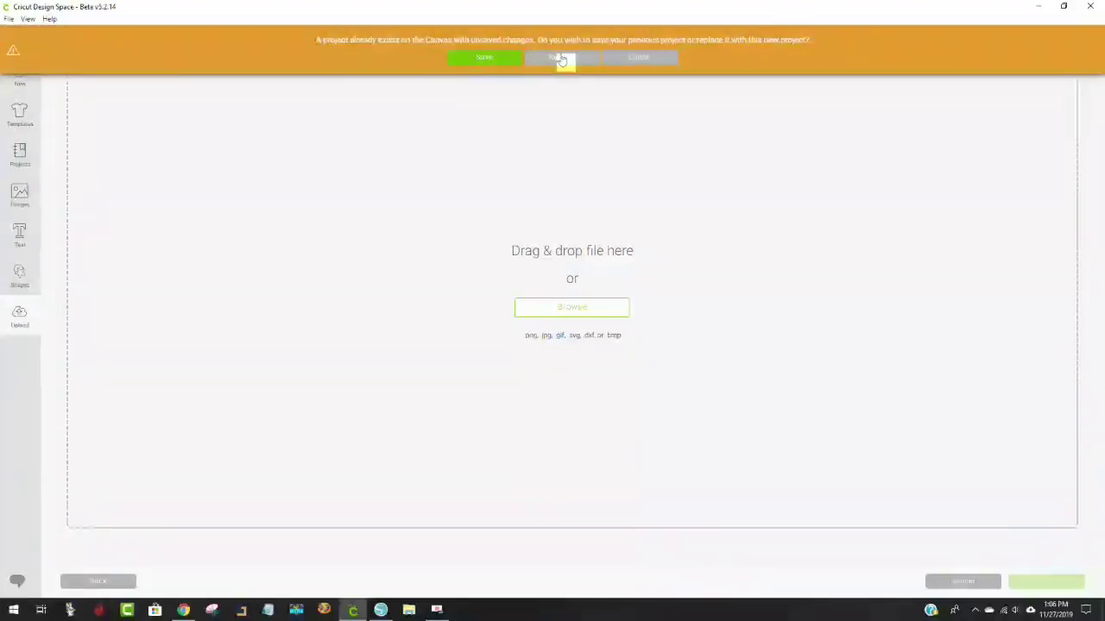
click(561, 58)
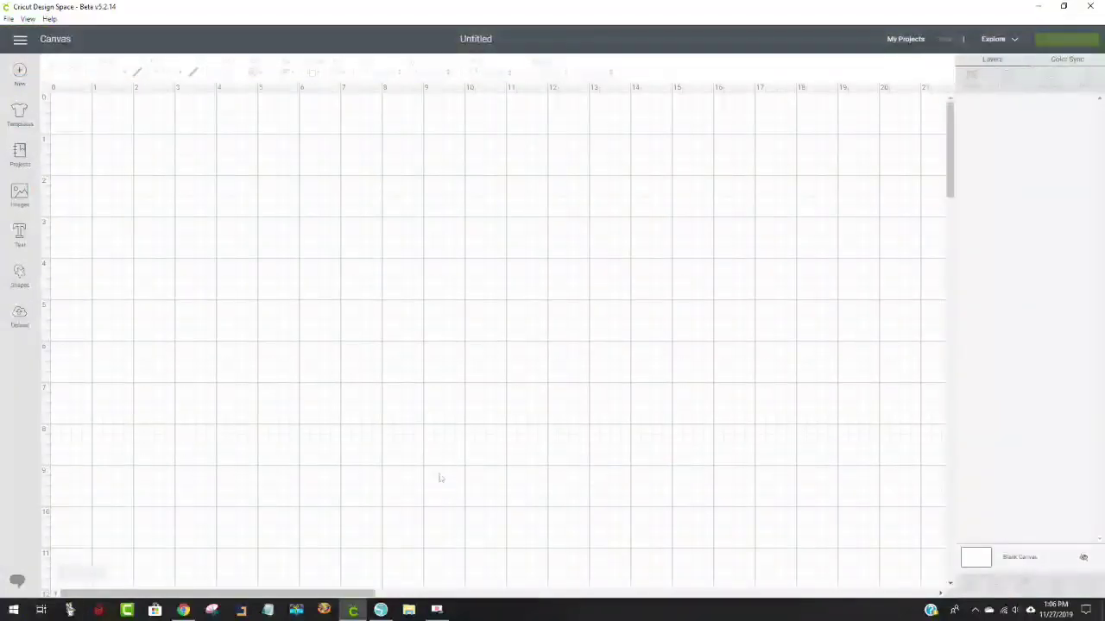
right_click(354, 348)
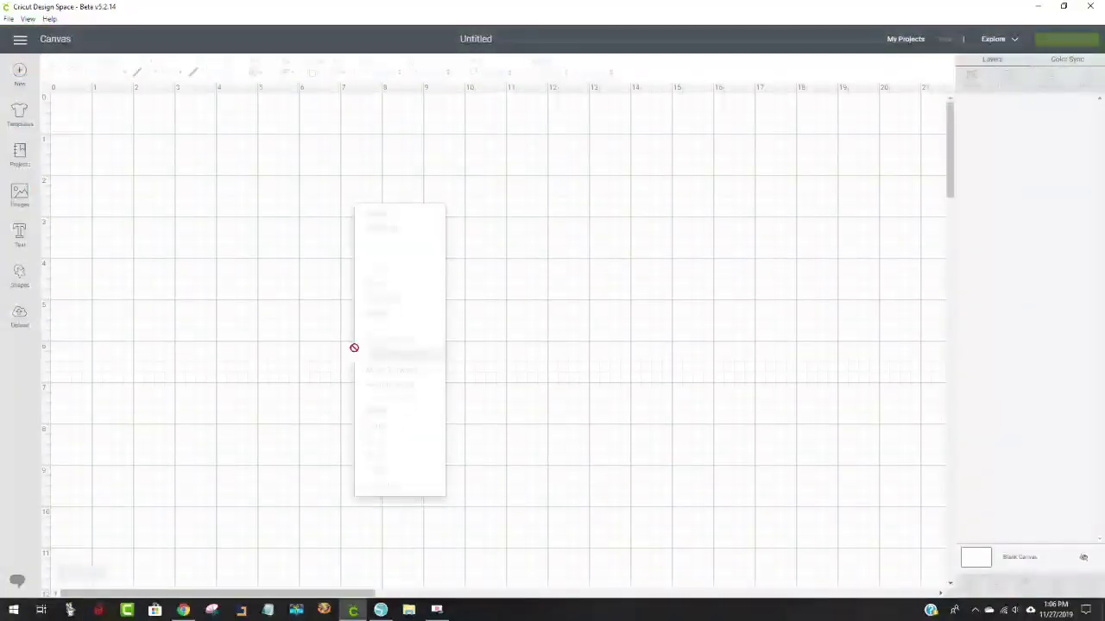
click(513, 545)
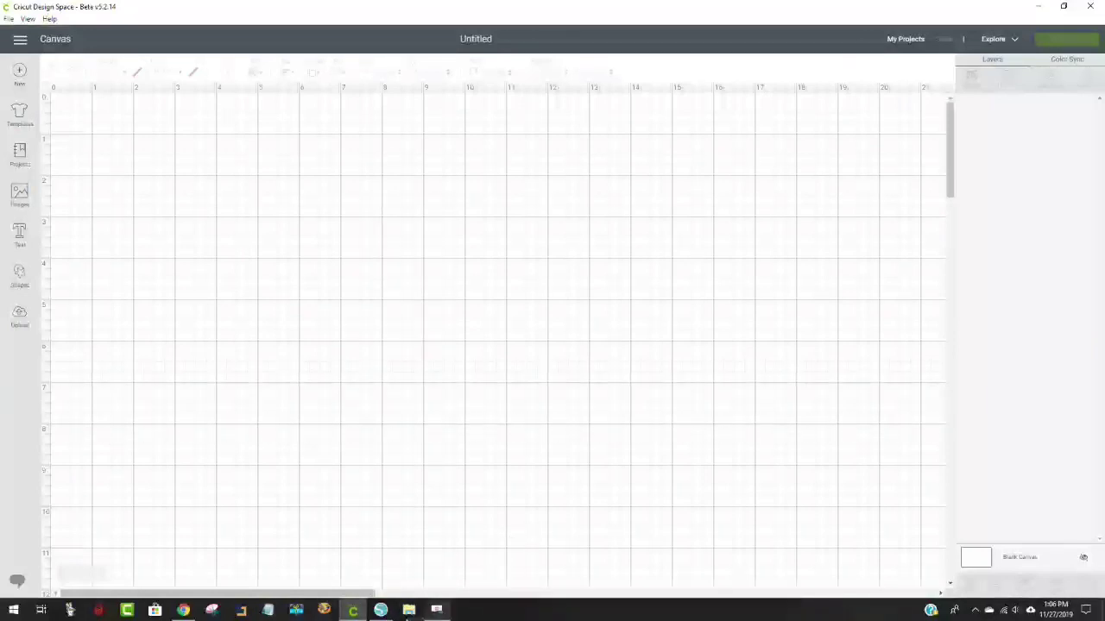
Step: Switch to Silhouette Studio and save the sign design to Downloads as a JPEG named "reindeer crossing", at 1800 by 1800 pixels and 150 dots per inch
mouse_move(366, 607)
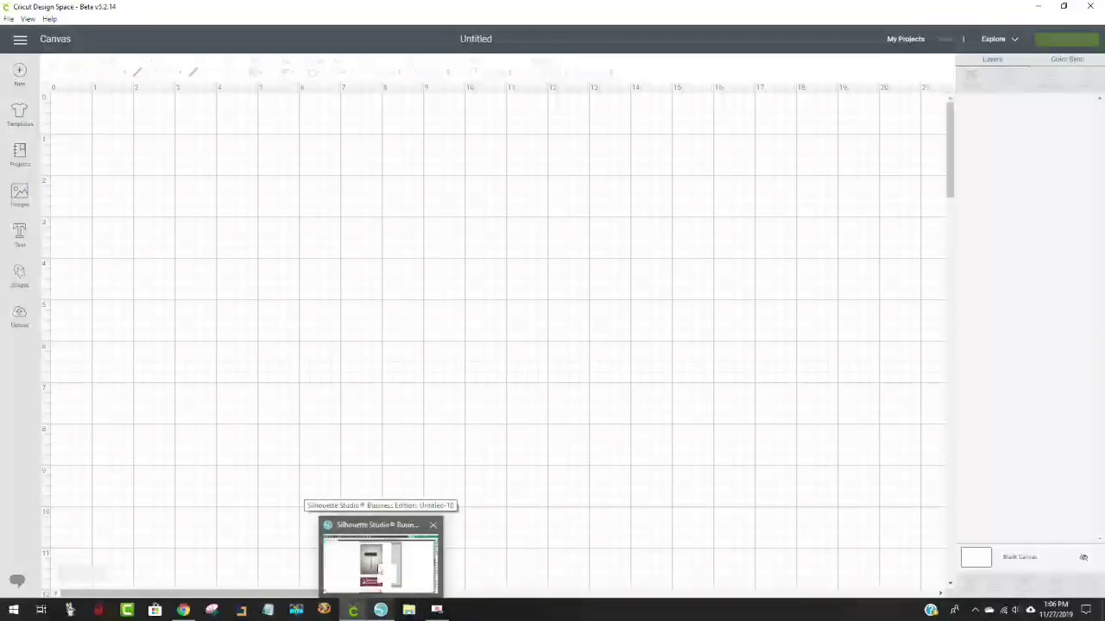
click(375, 567)
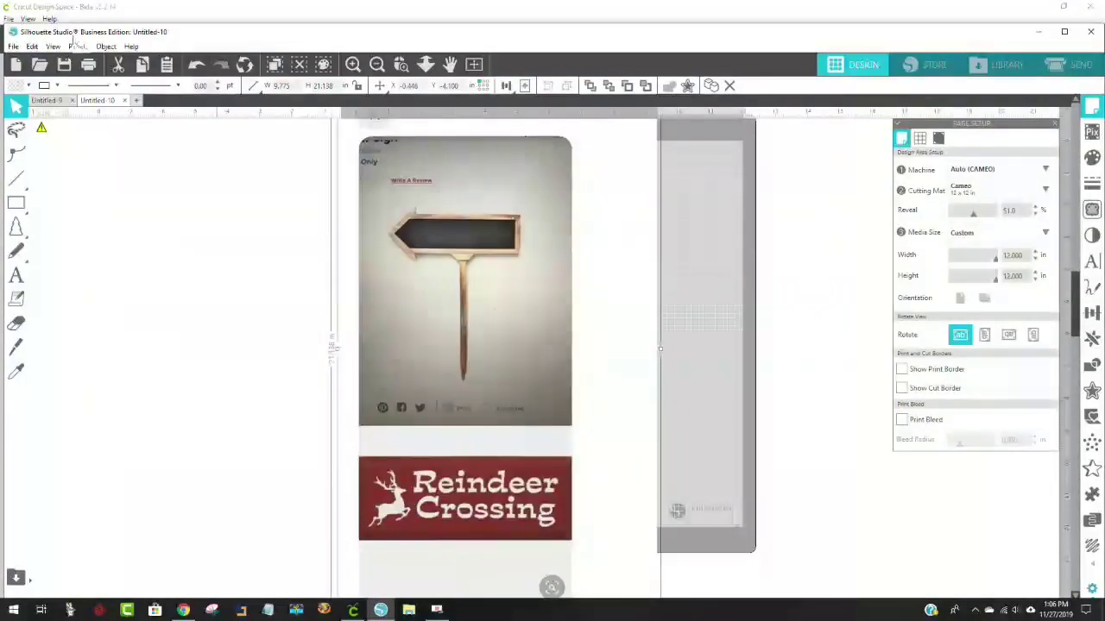
click(13, 47)
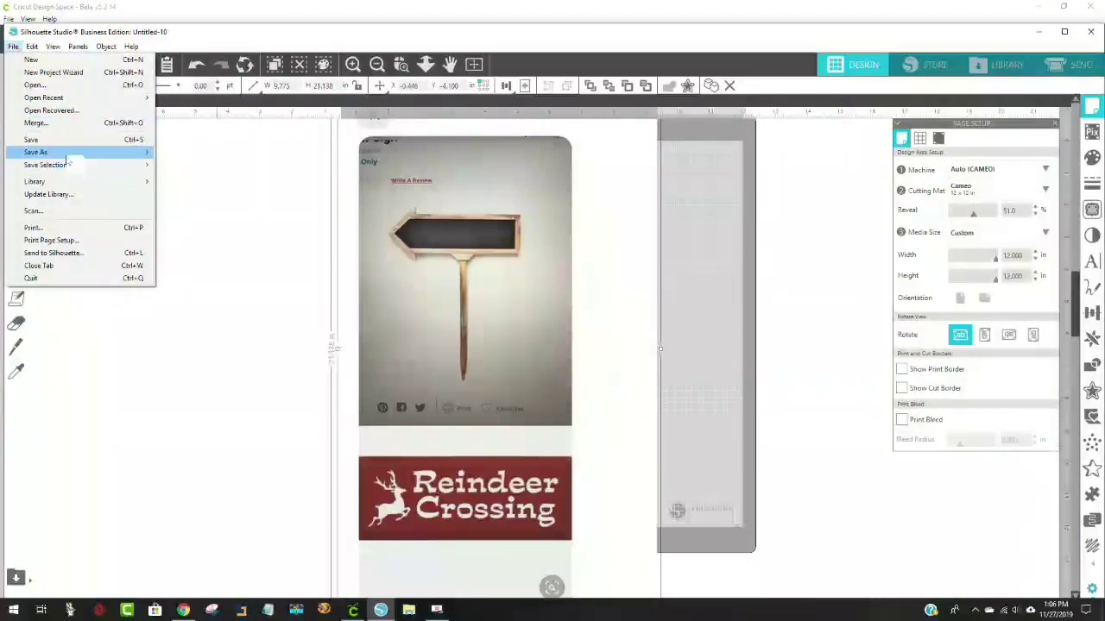
mouse_move(67, 157)
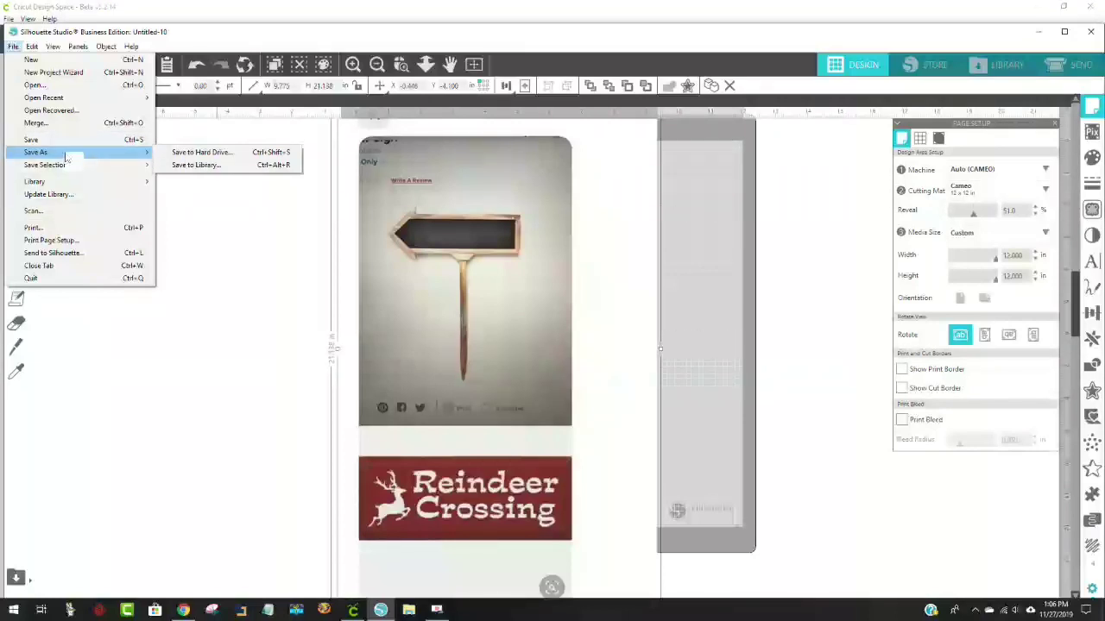
click(223, 154)
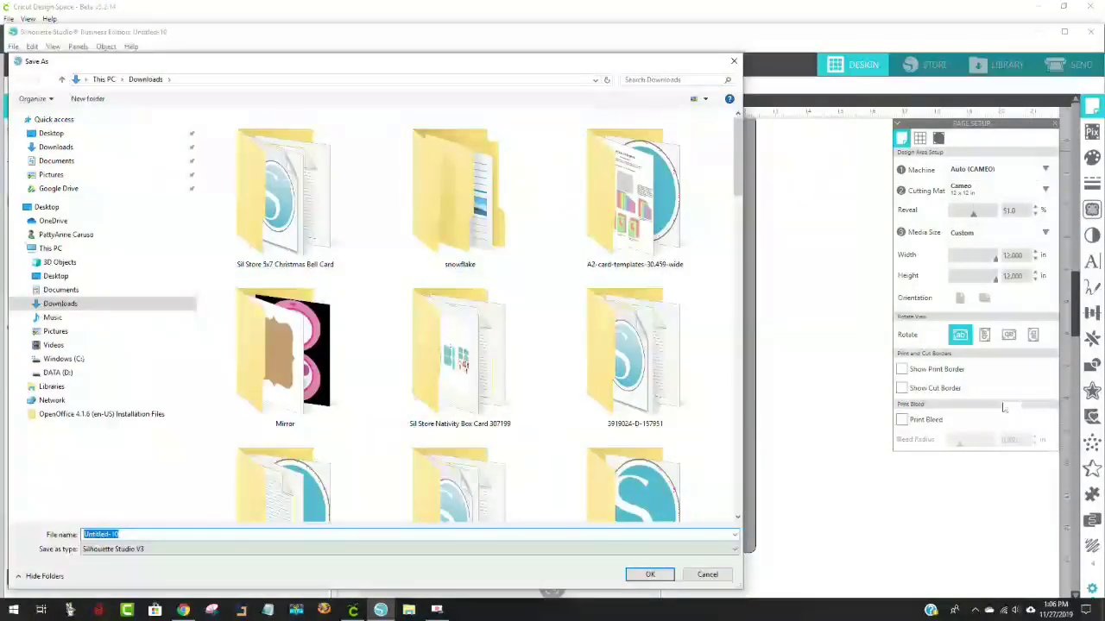
text(reindeer crossing)
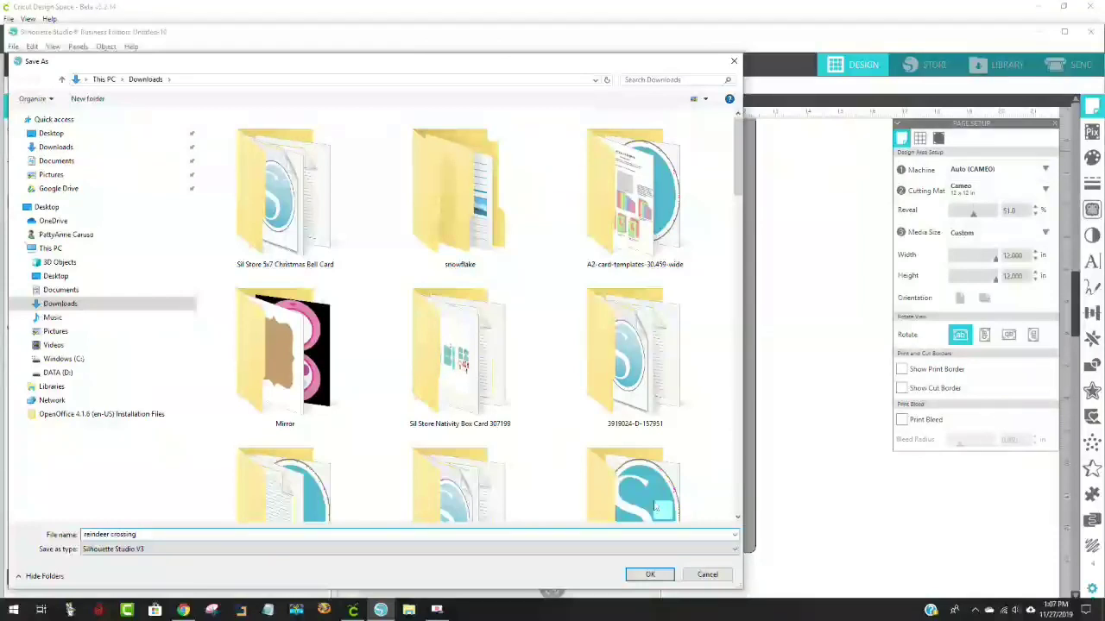
click(106, 549)
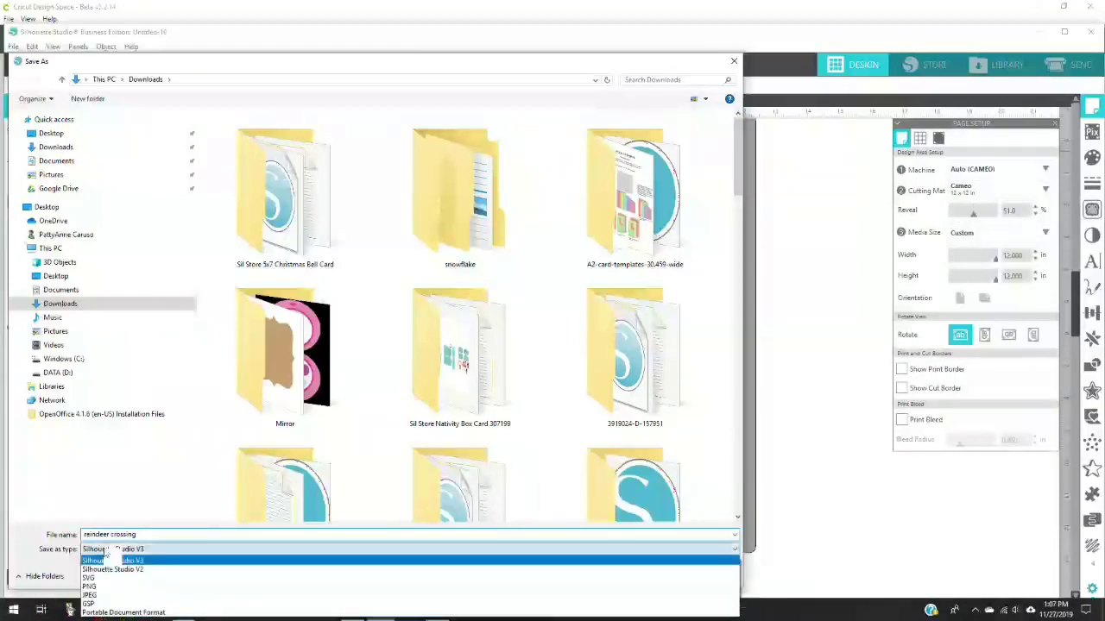
click(113, 596)
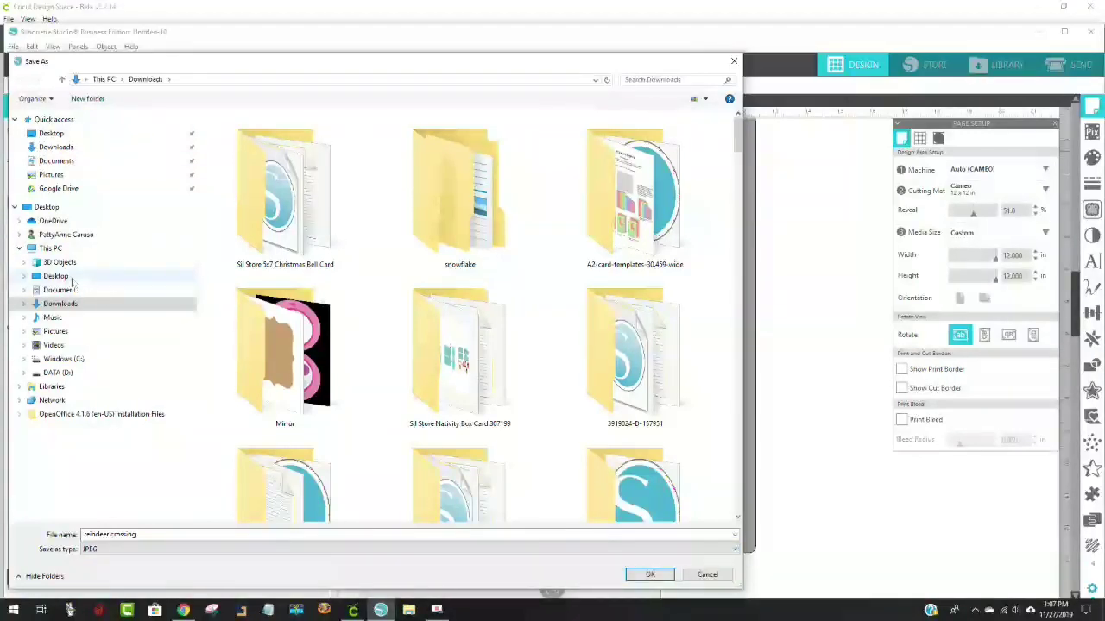
click(649, 574)
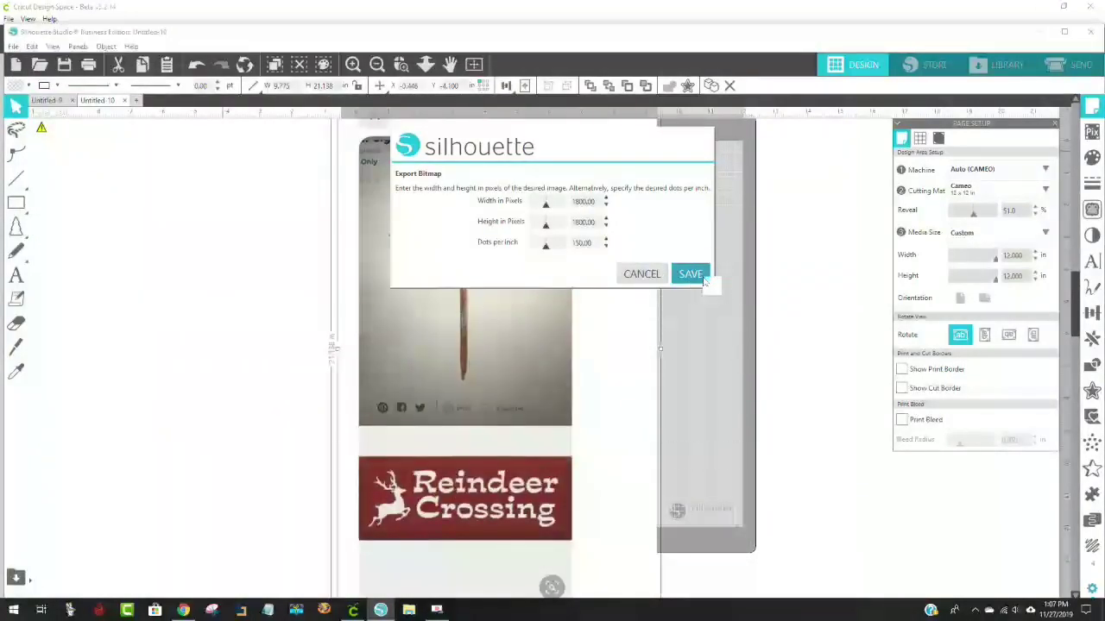
click(690, 274)
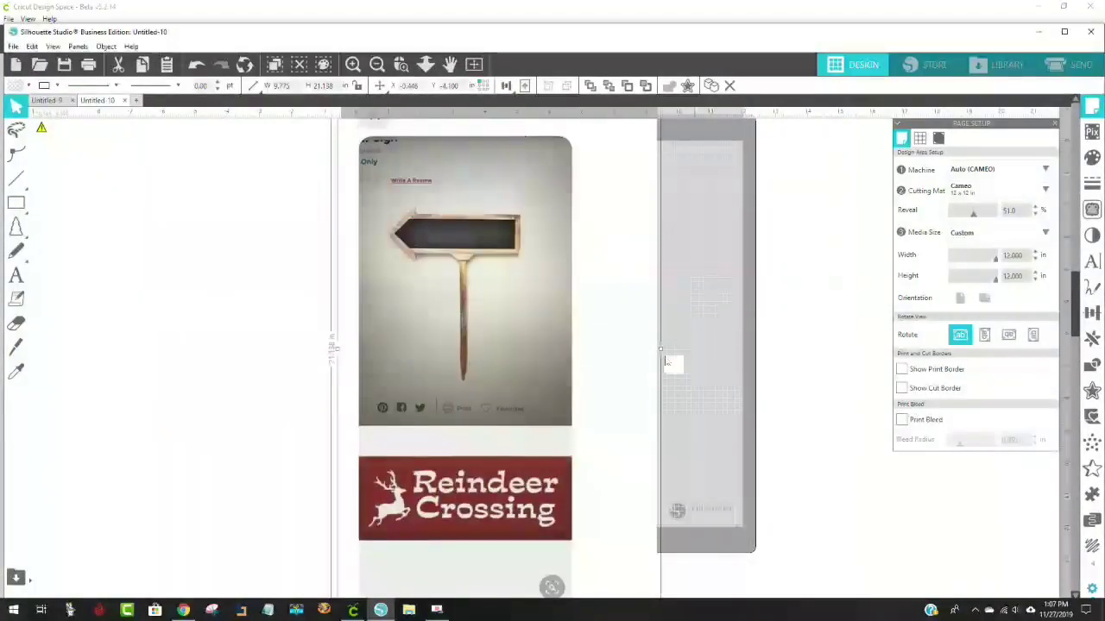
Step: Switch to Cricut Design Space, take its window out of full screen, and resize it to fill the area below the browser tabs
click(353, 611)
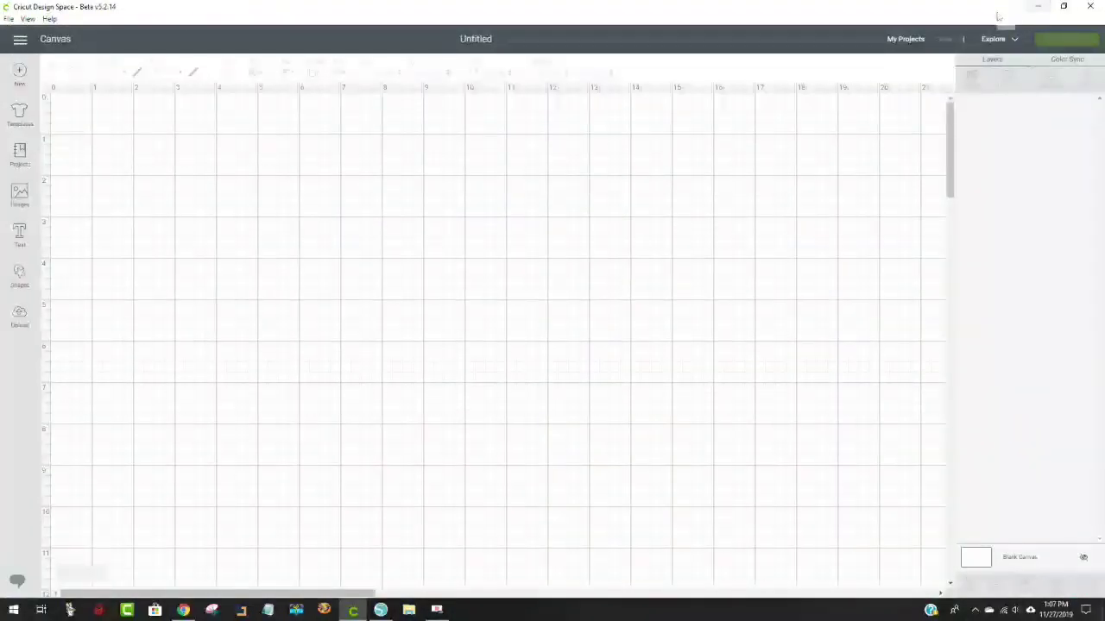
double_click(999, 28)
drag(995, 35, 818, 43)
click(889, 29)
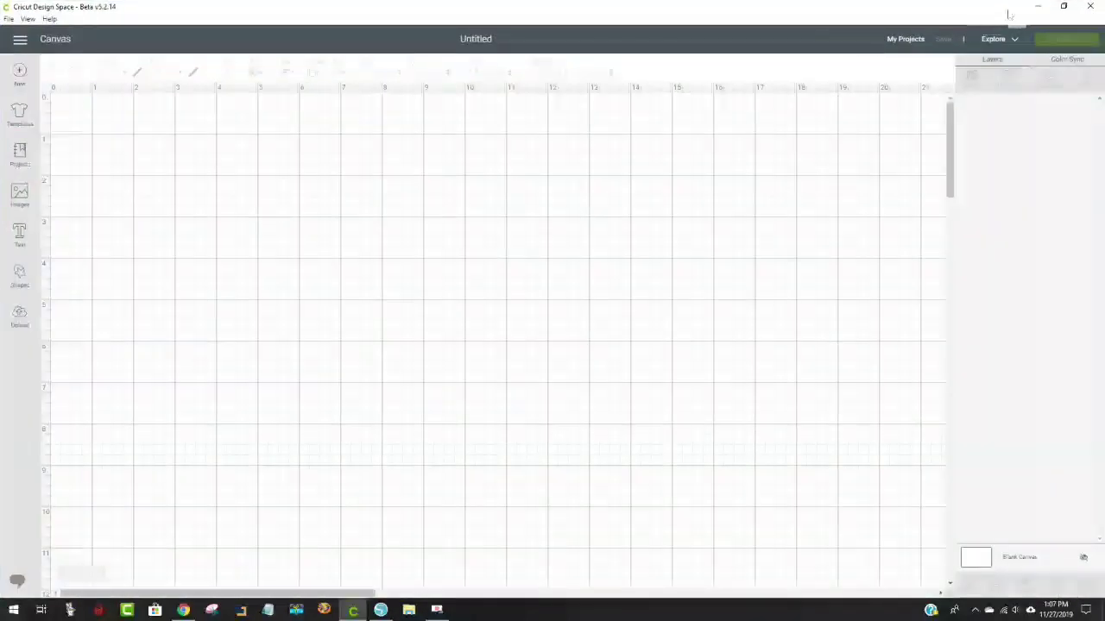
click(1063, 6)
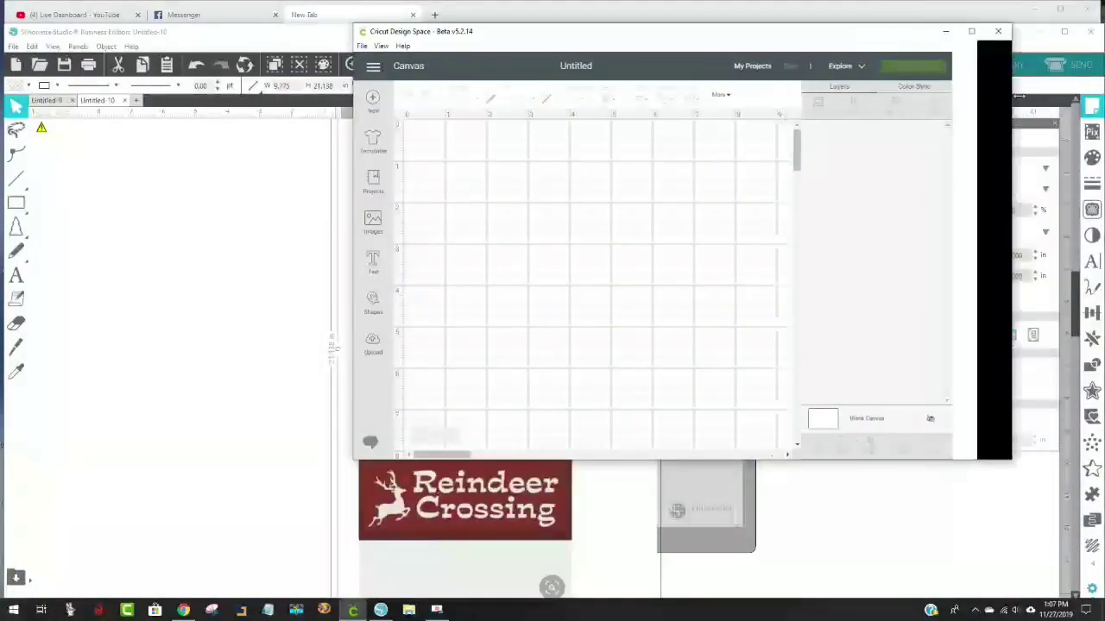
drag(618, 40, 266, 41)
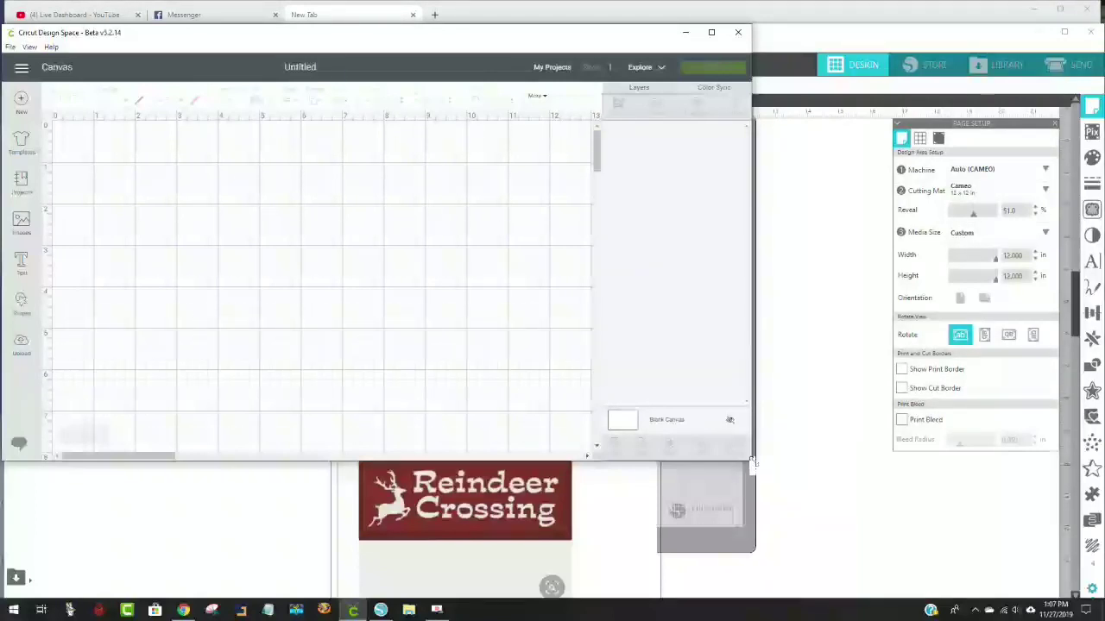
drag(753, 466, 1103, 598)
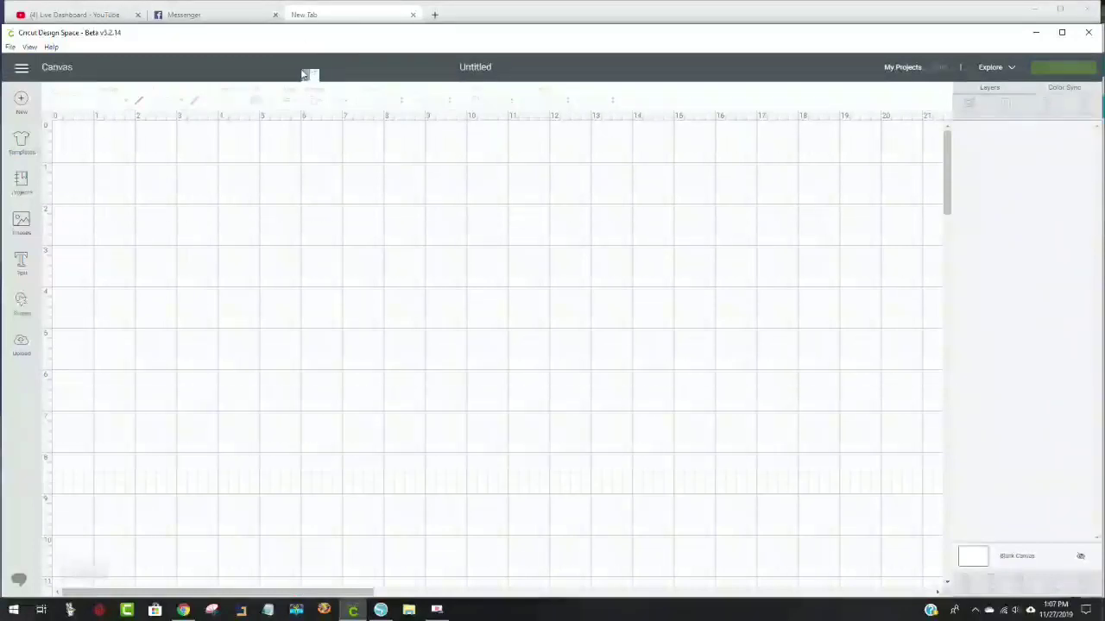
Step: Upload the "reindeer crossing" image from the Downloads folder as a new image
click(21, 346)
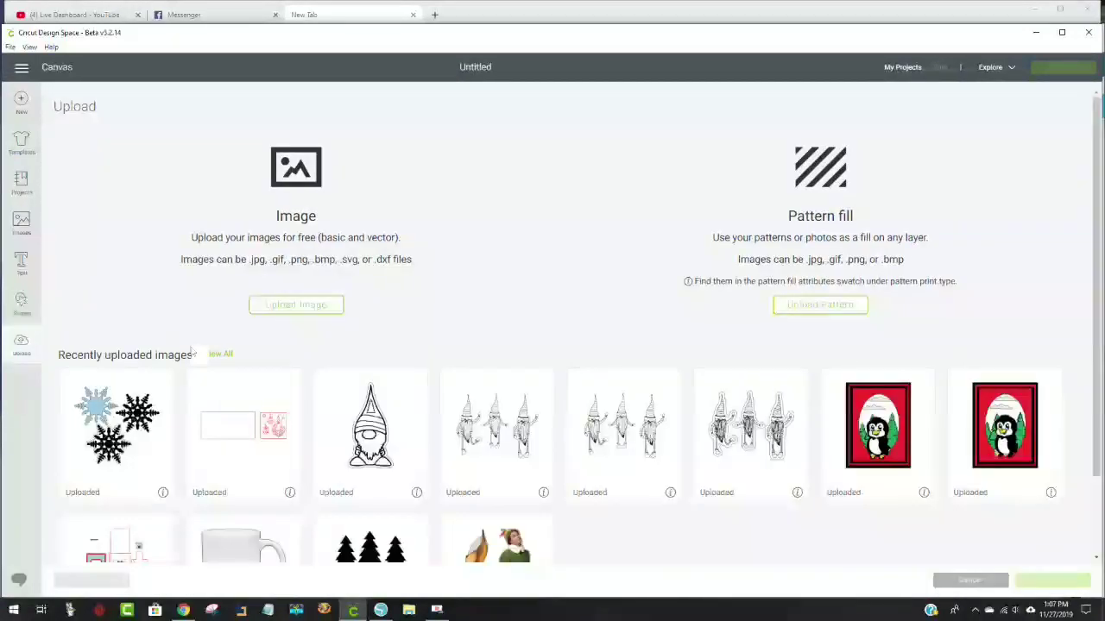
click(292, 307)
click(600, 328)
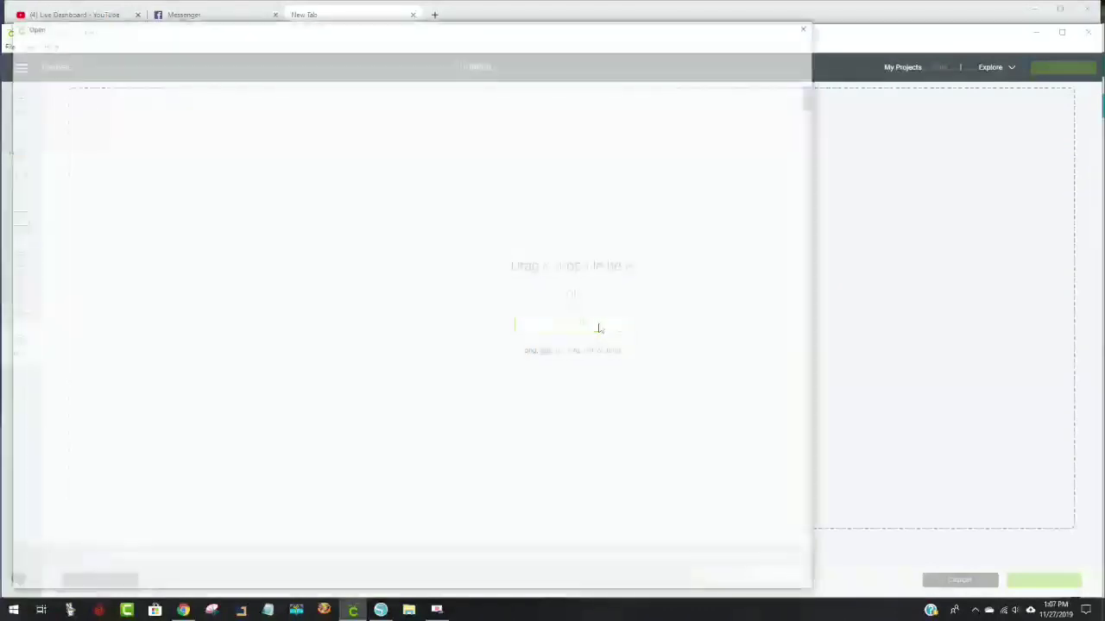
drag(816, 97, 807, 350)
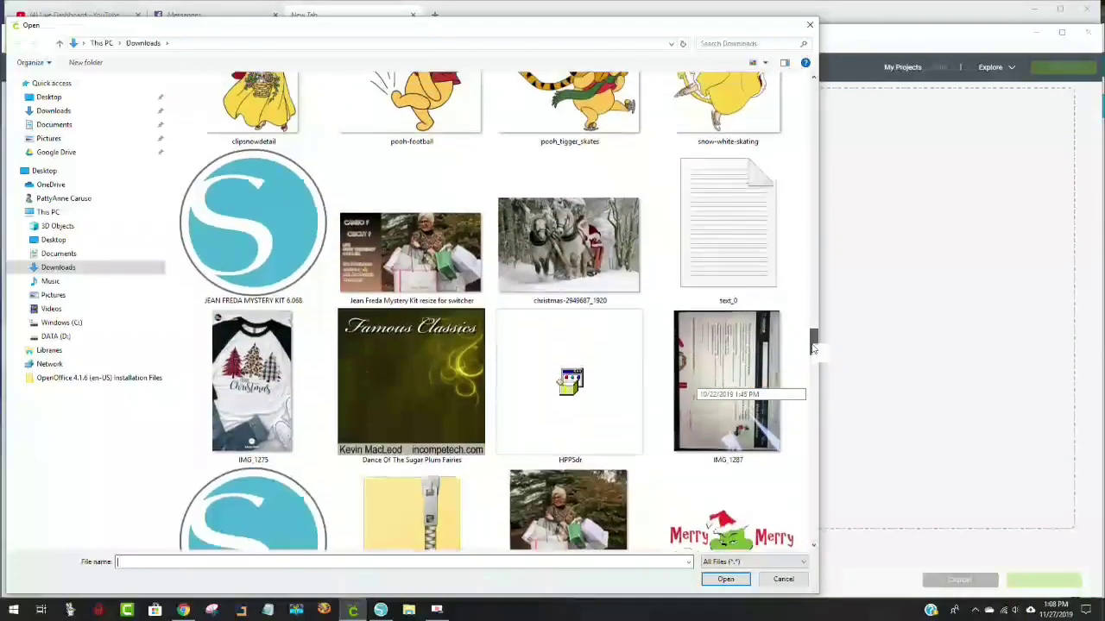
drag(814, 309, 801, 134)
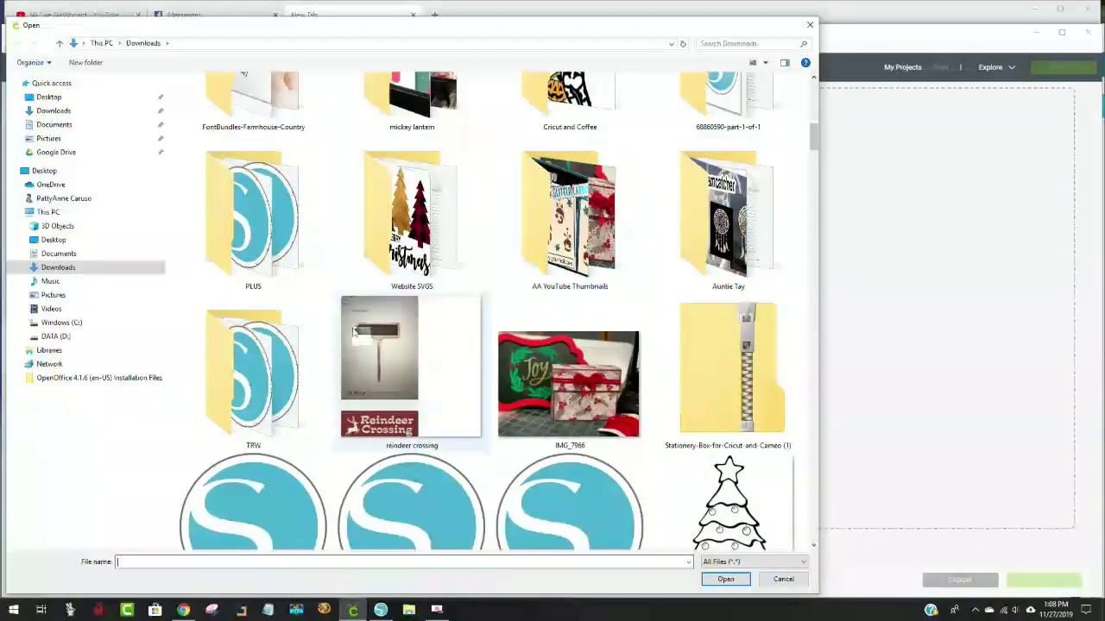
click(411, 379)
click(726, 579)
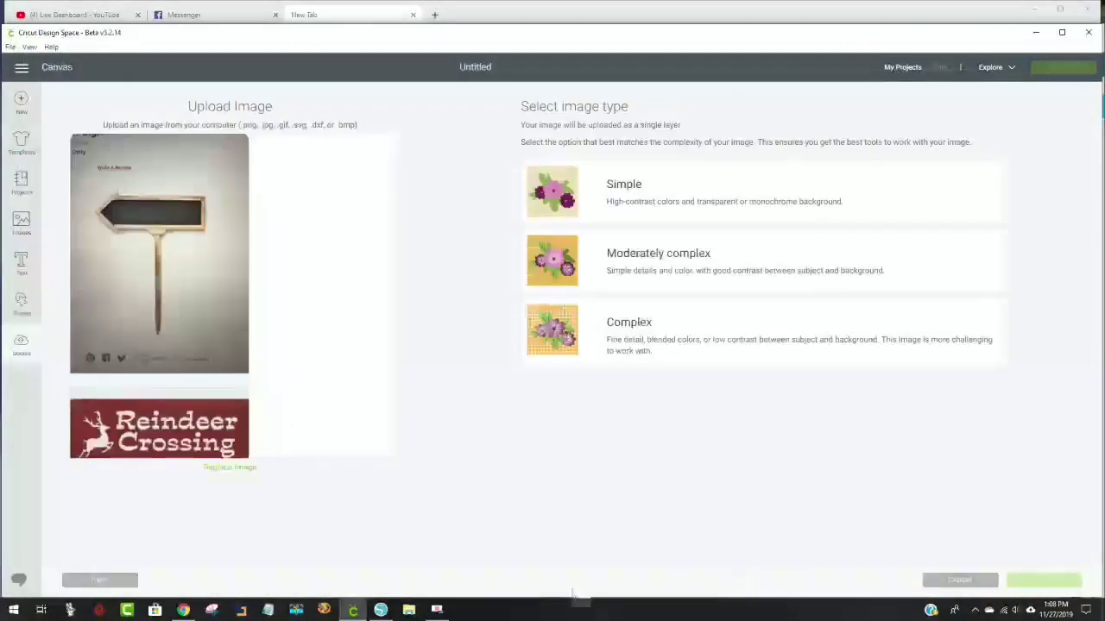
Step: Set the image type to Complex, keep the background, and save the upload as a Print Then Cut image
click(748, 363)
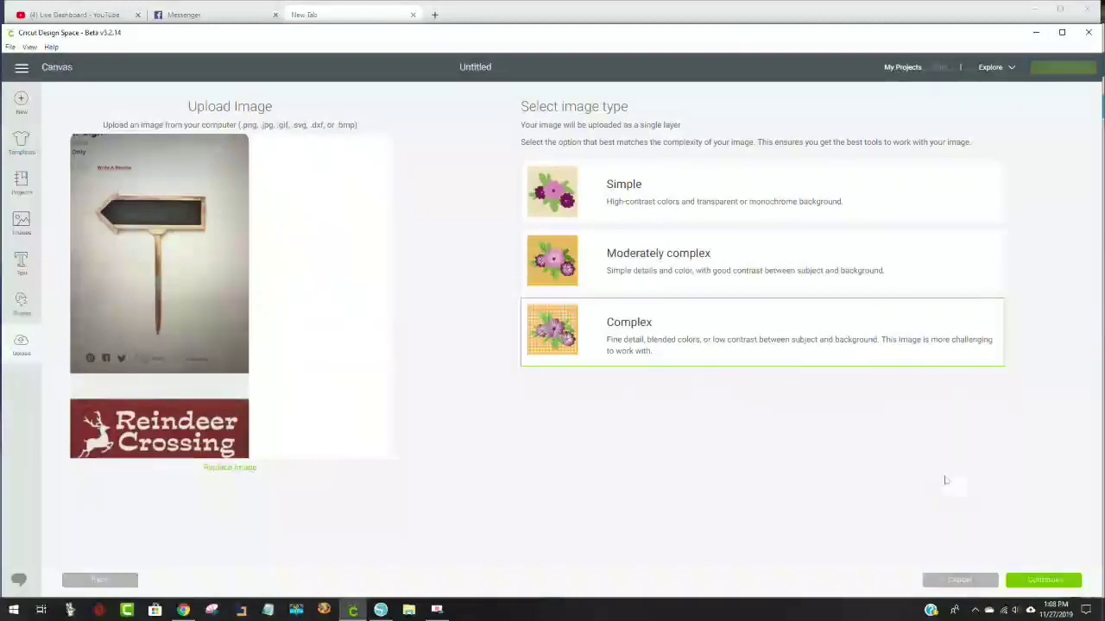
click(1035, 579)
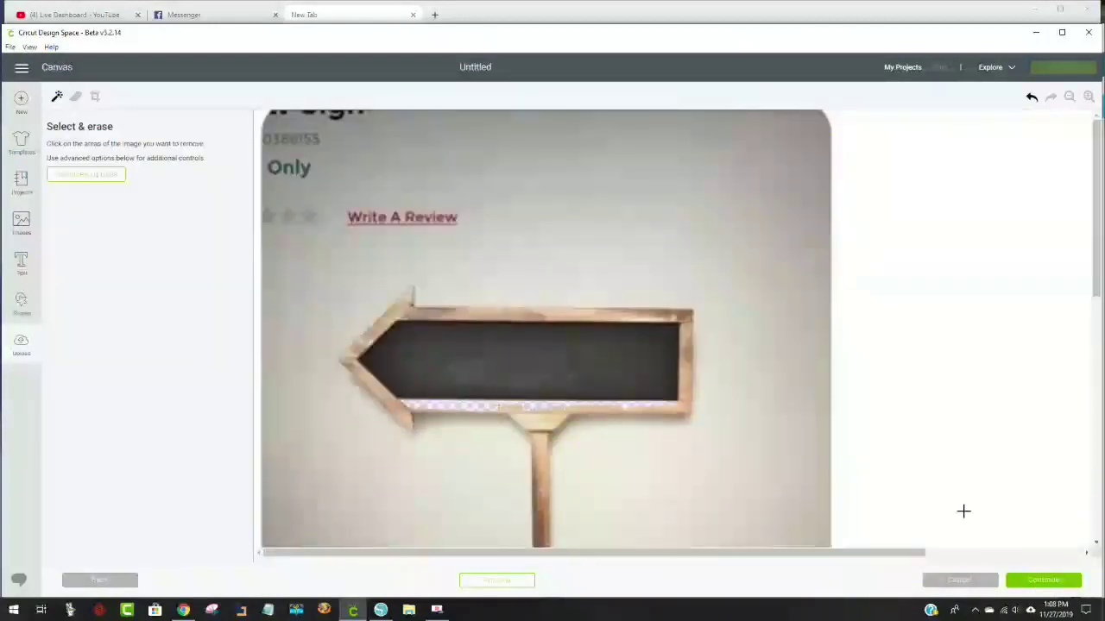
click(1038, 586)
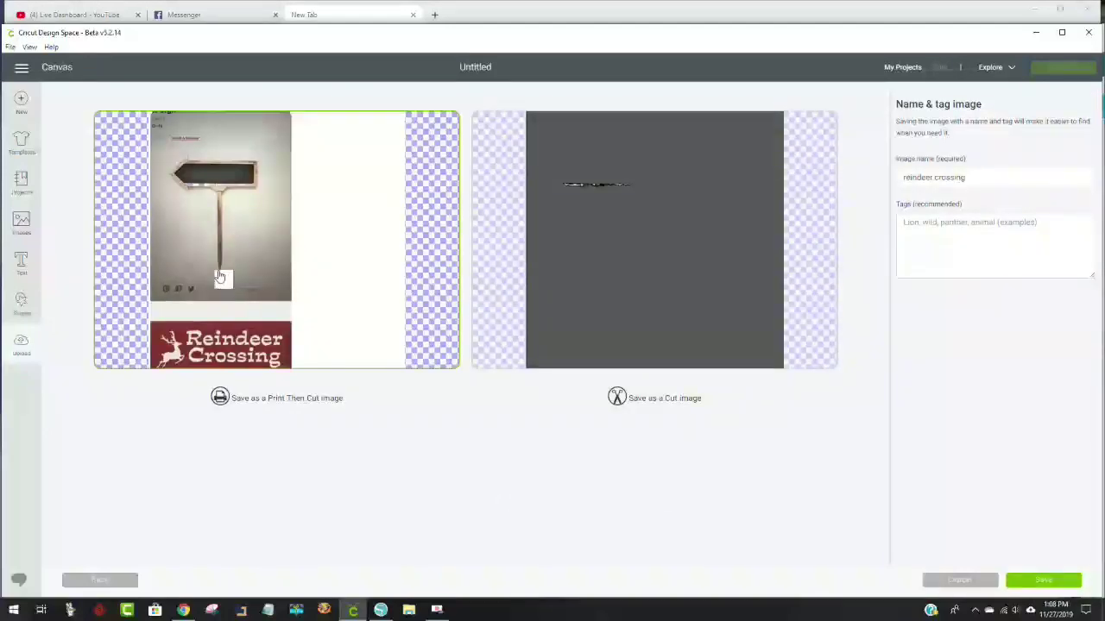
click(1043, 581)
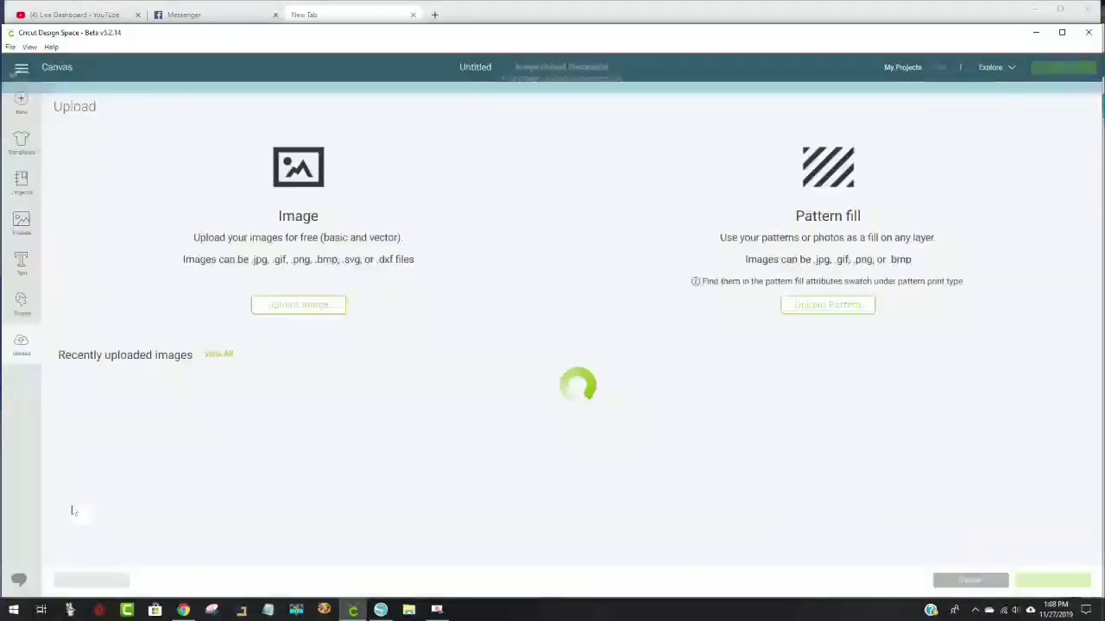
Step: Insert the uploaded reindeer crossing image onto the canvas and move it to about X 1.5, Y 0
click(130, 460)
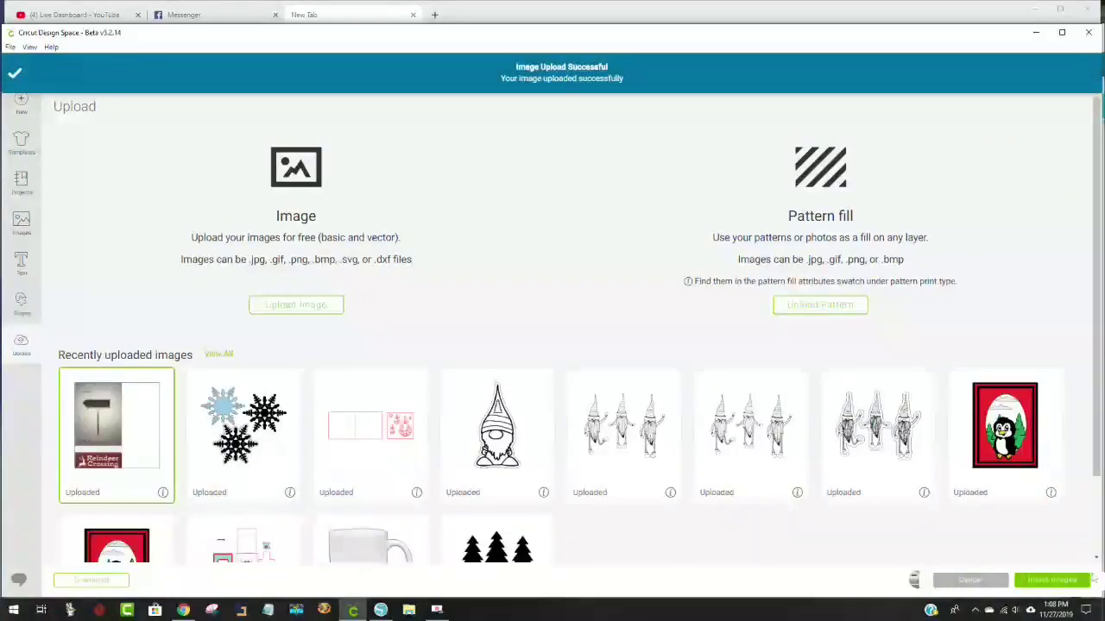
click(1051, 580)
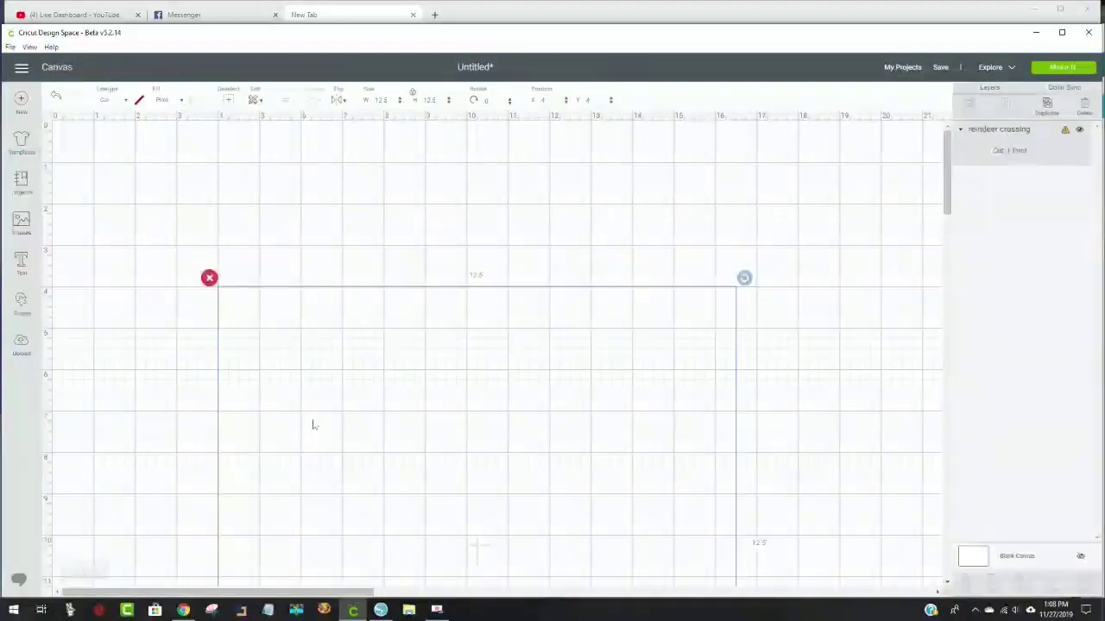
drag(667, 318, 633, 533)
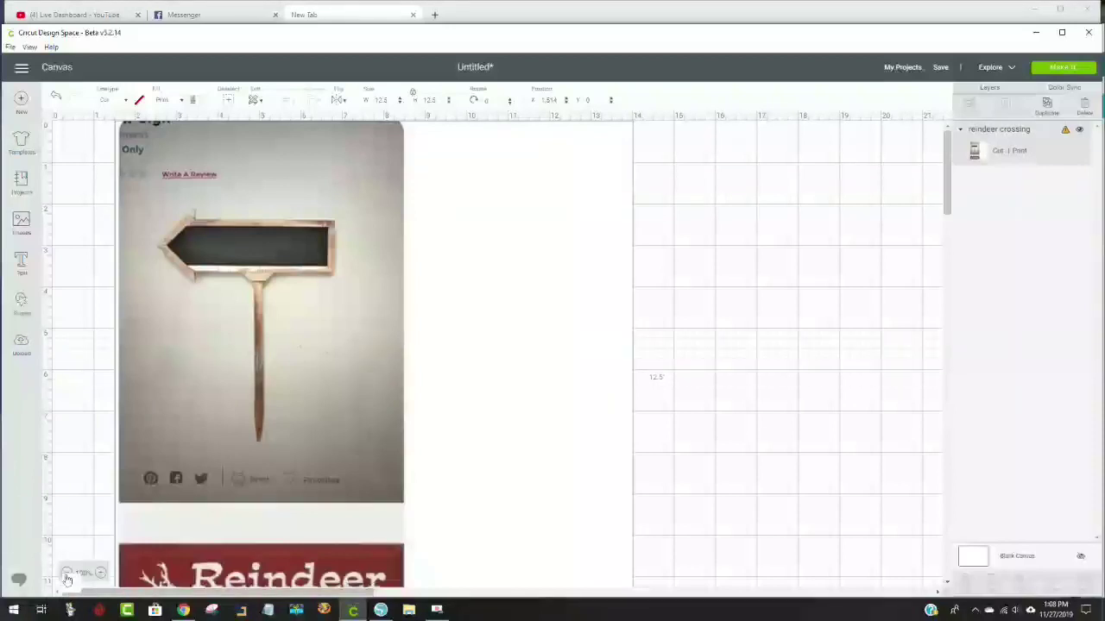
Step: Shrink the reindeer crossing image proportionally to about 1.9 in square and place it at about X 4.1, Y 3.6
click(68, 577)
click(67, 577)
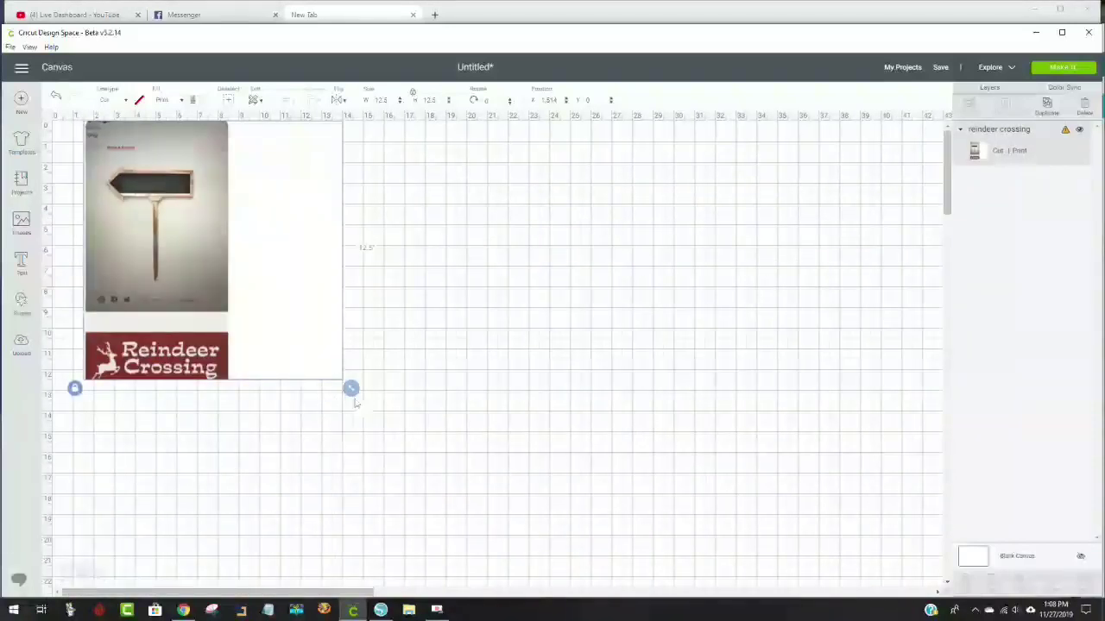
drag(351, 388, 148, 214)
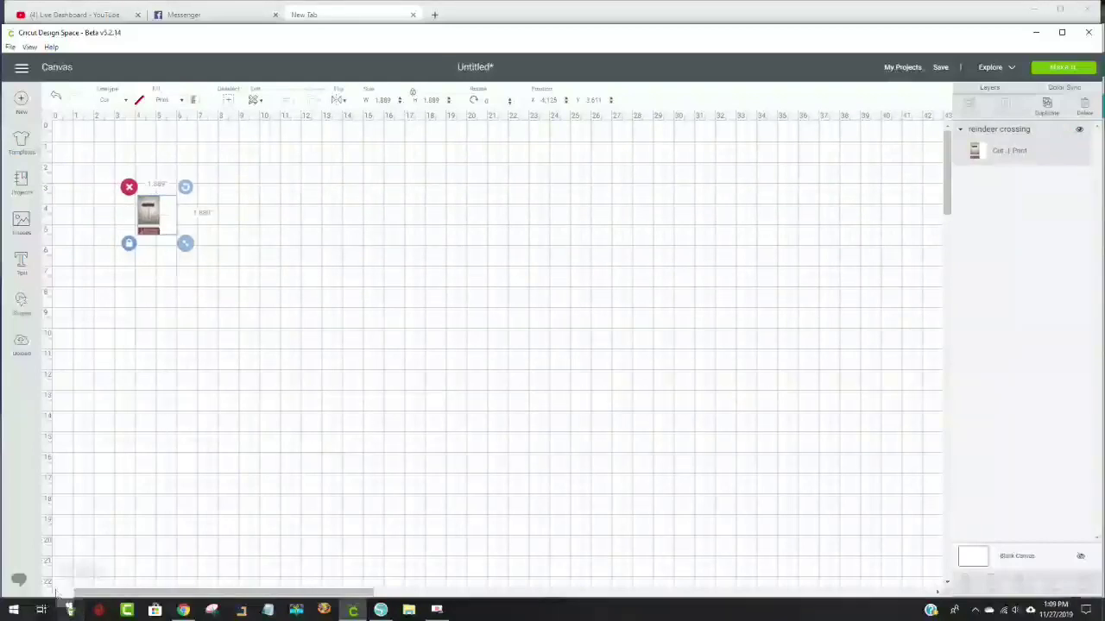
Step: Move the reindeer crossing image to about X 1.2, Y 0.6 and enlarge it proportionally to about 3.3 in square
click(98, 573)
click(98, 572)
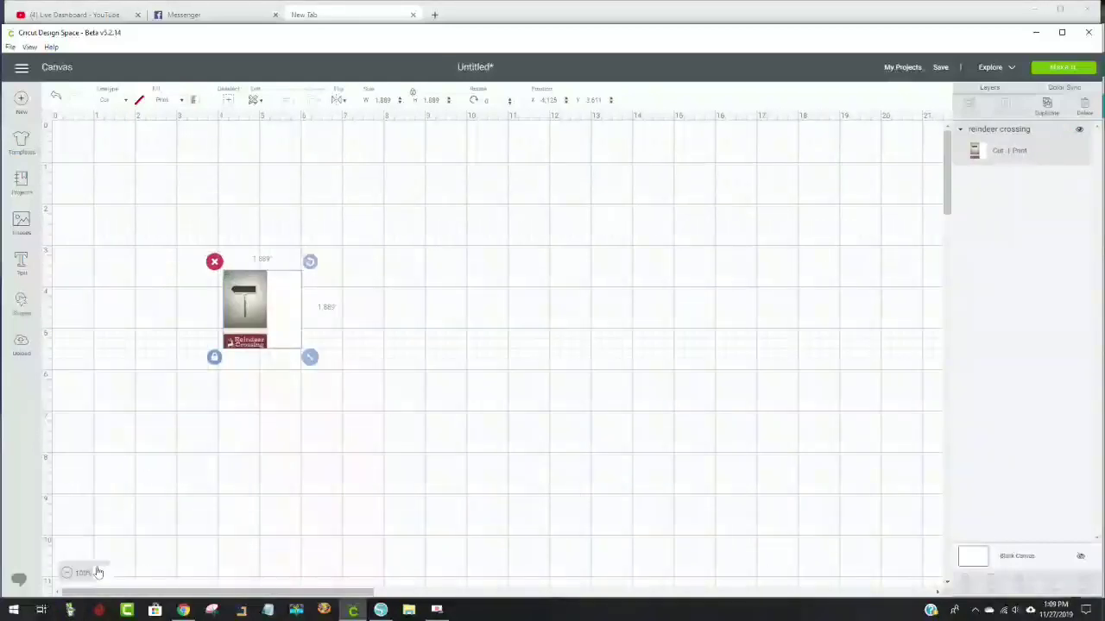
click(98, 572)
drag(306, 329, 140, 158)
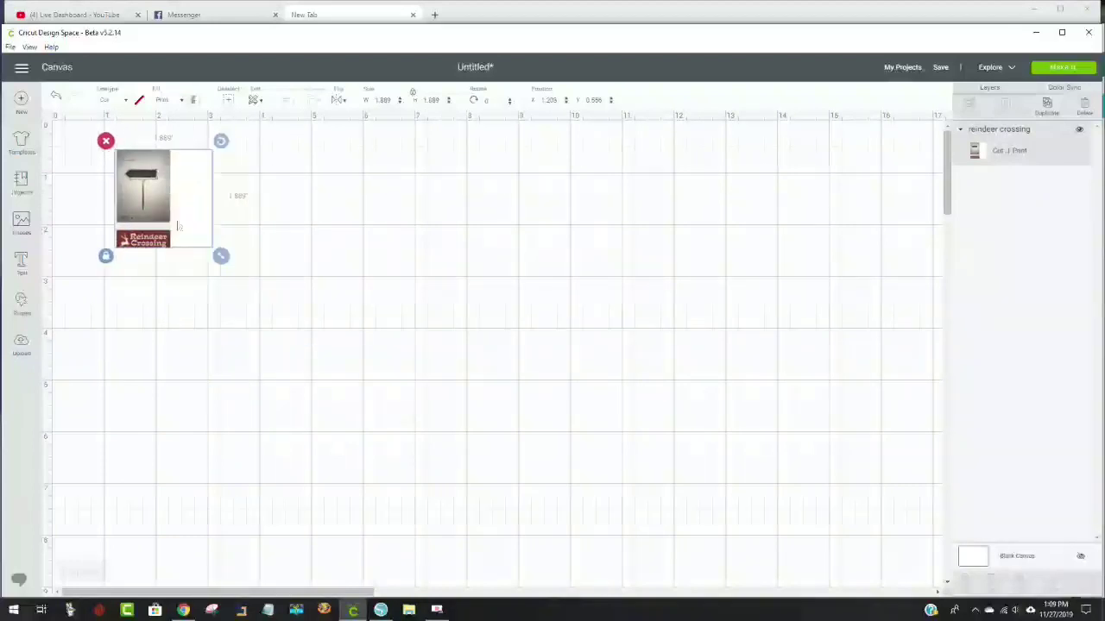
drag(220, 255, 454, 538)
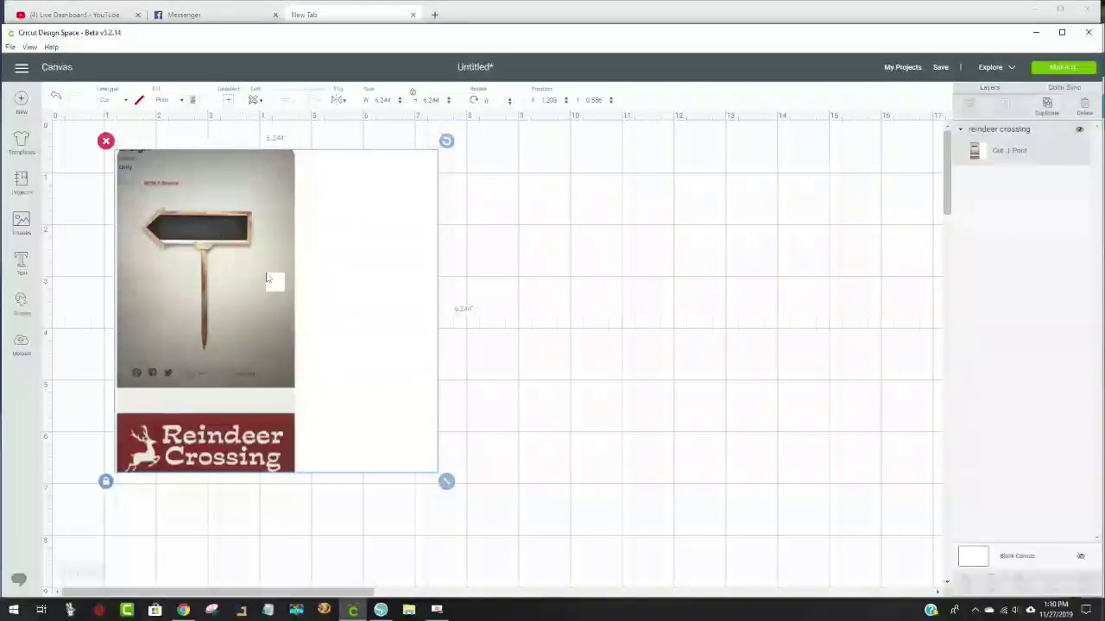
drag(447, 482, 200, 332)
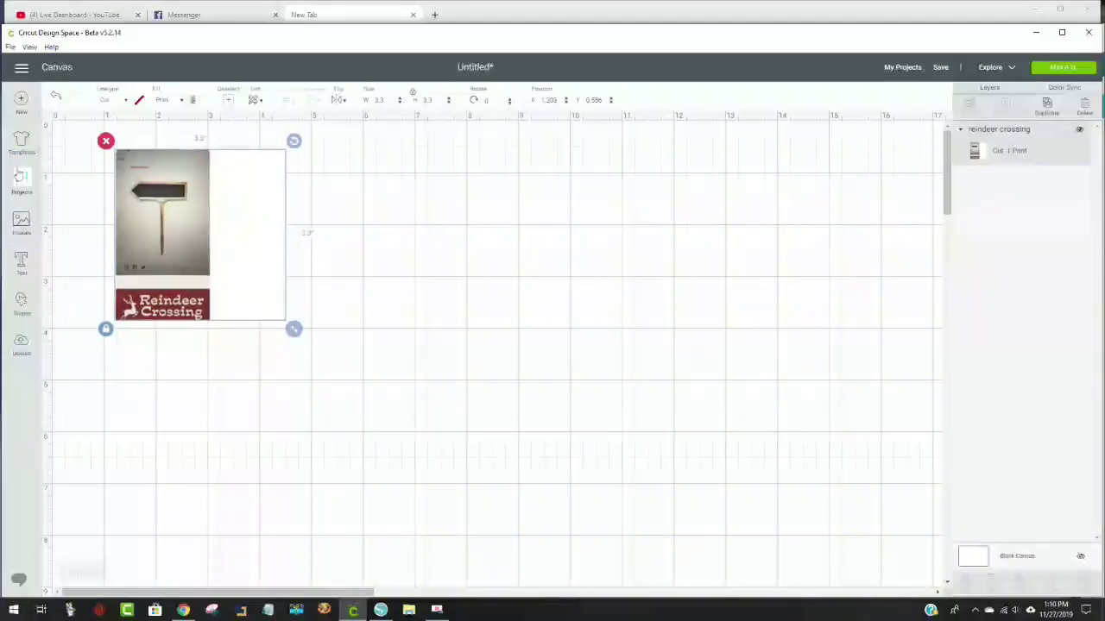
Step: Add a square shape beside the reference image, unlock its proportions and stretch it to about 9.9 by 2.4 in
click(24, 309)
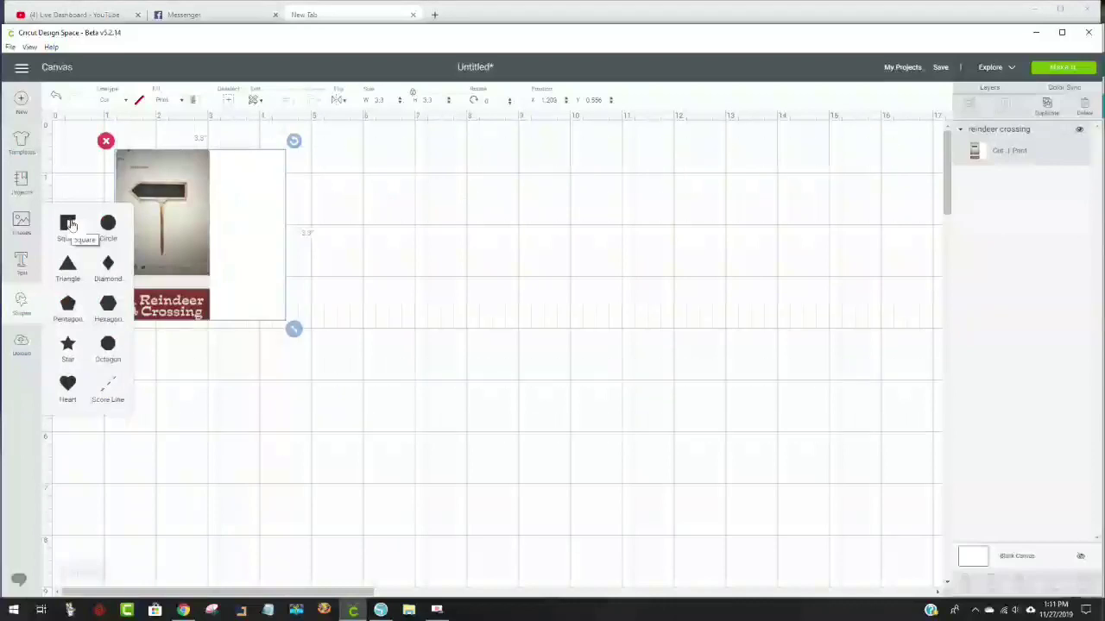
click(72, 225)
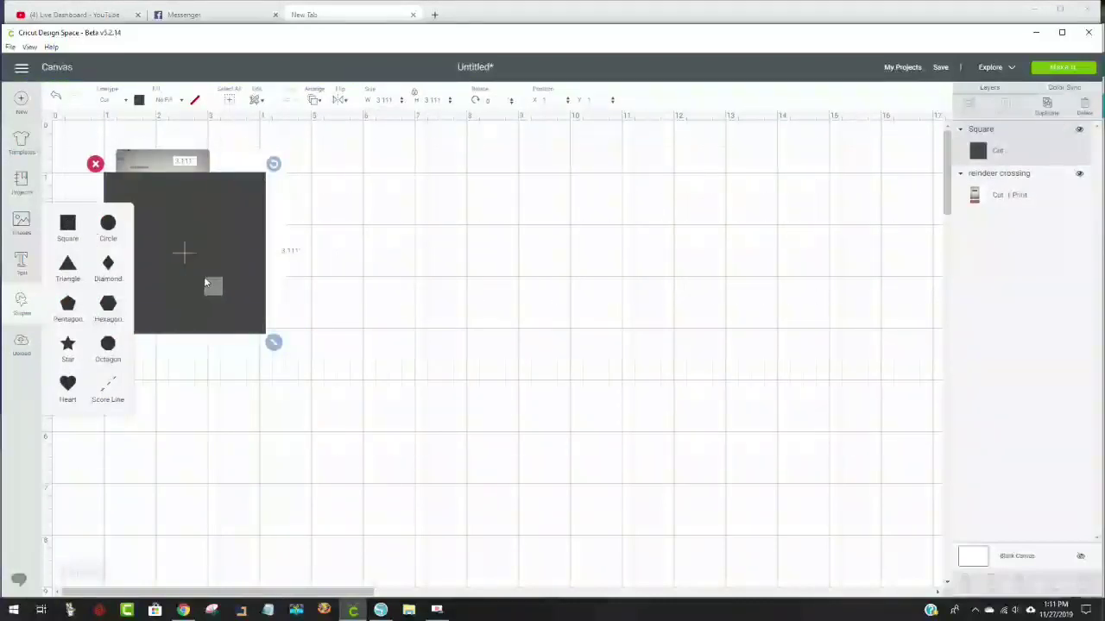
drag(212, 289, 391, 283)
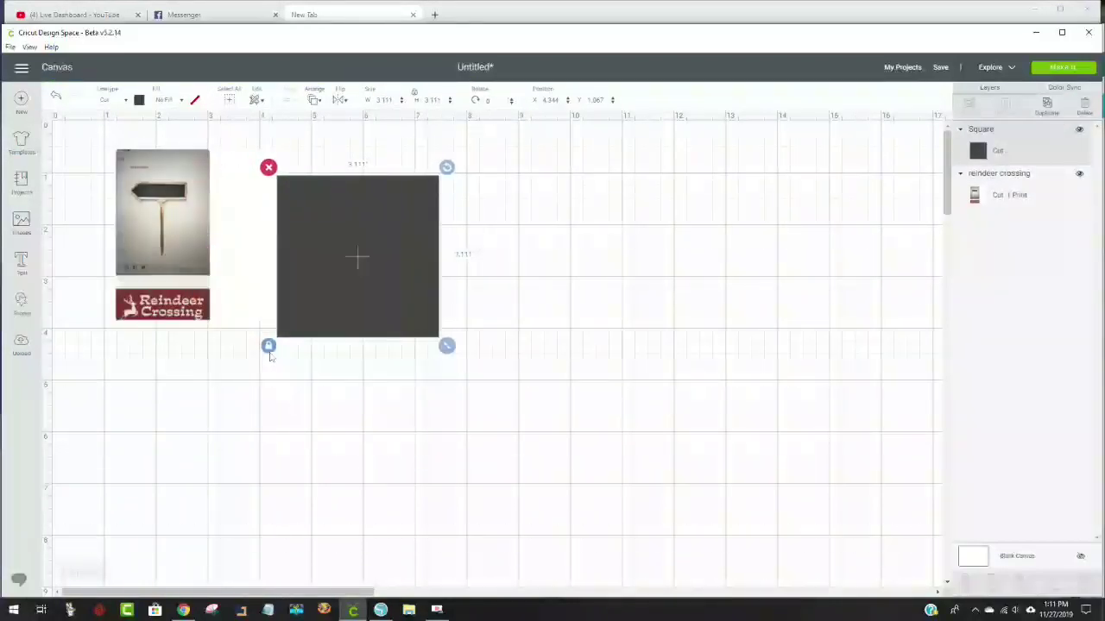
click(268, 347)
drag(446, 346, 807, 318)
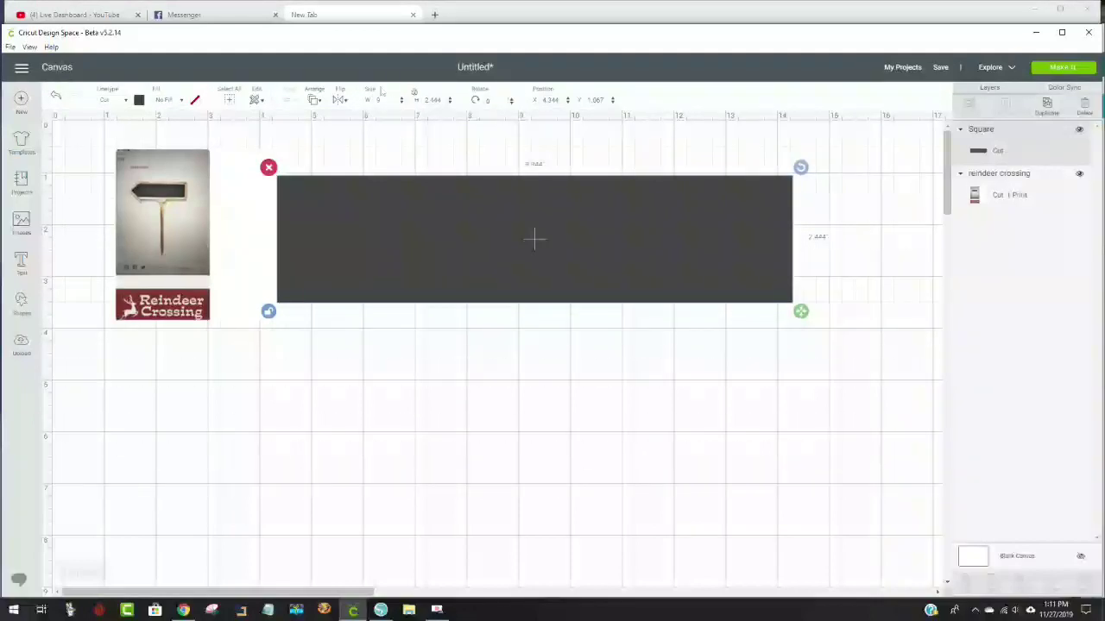
Step: Set the rectangle's width to 18 in
double_click(398, 99)
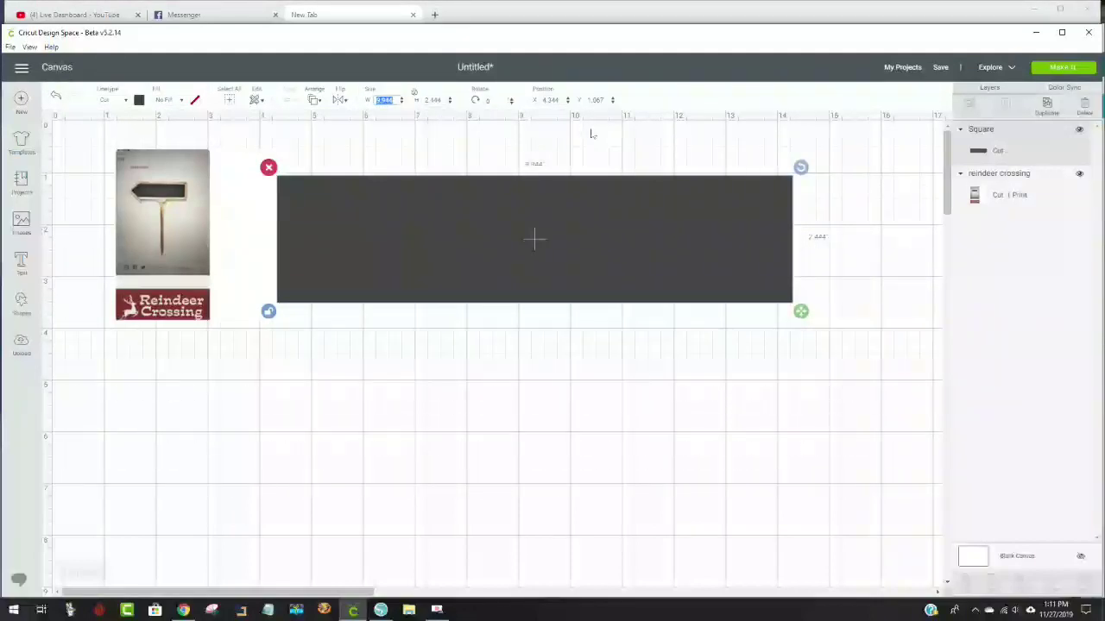
text(18)
key(Return)
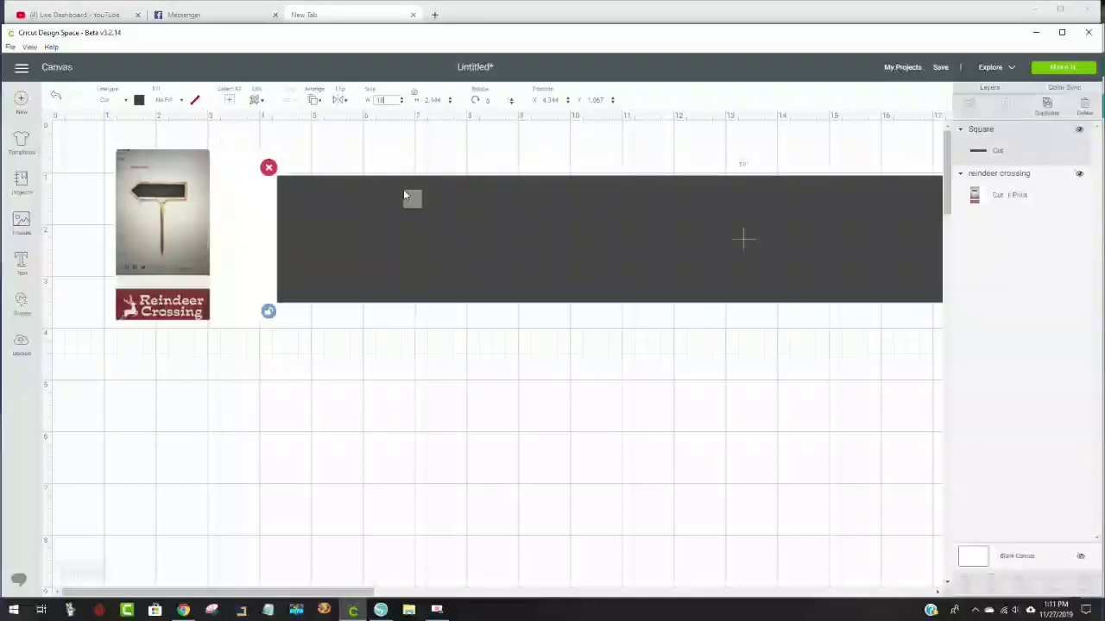
Step: Move the reference image down to about X 0.8, Y 5.1 and the wide rectangle to about X 0.6, Y 0.4
drag(200, 223, 153, 233)
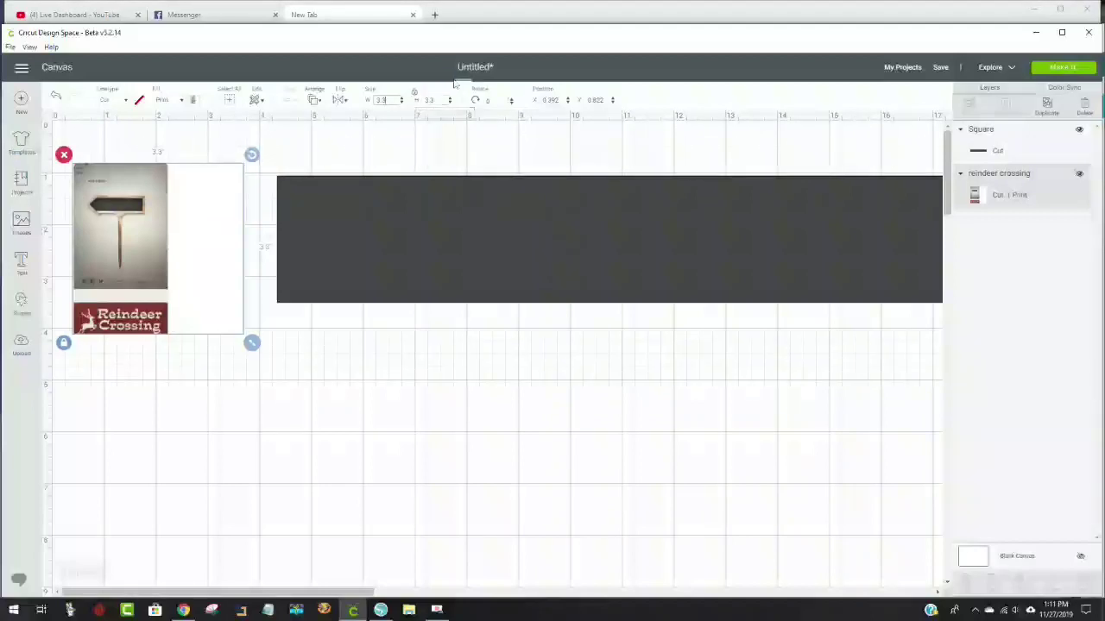
drag(175, 228, 179, 415)
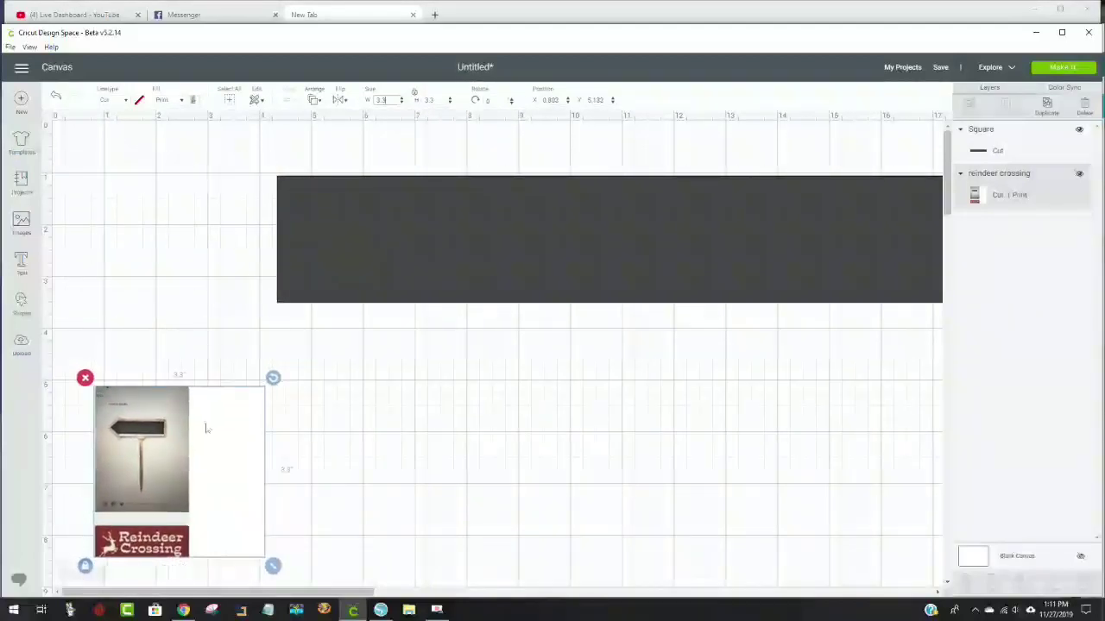
drag(348, 249, 156, 215)
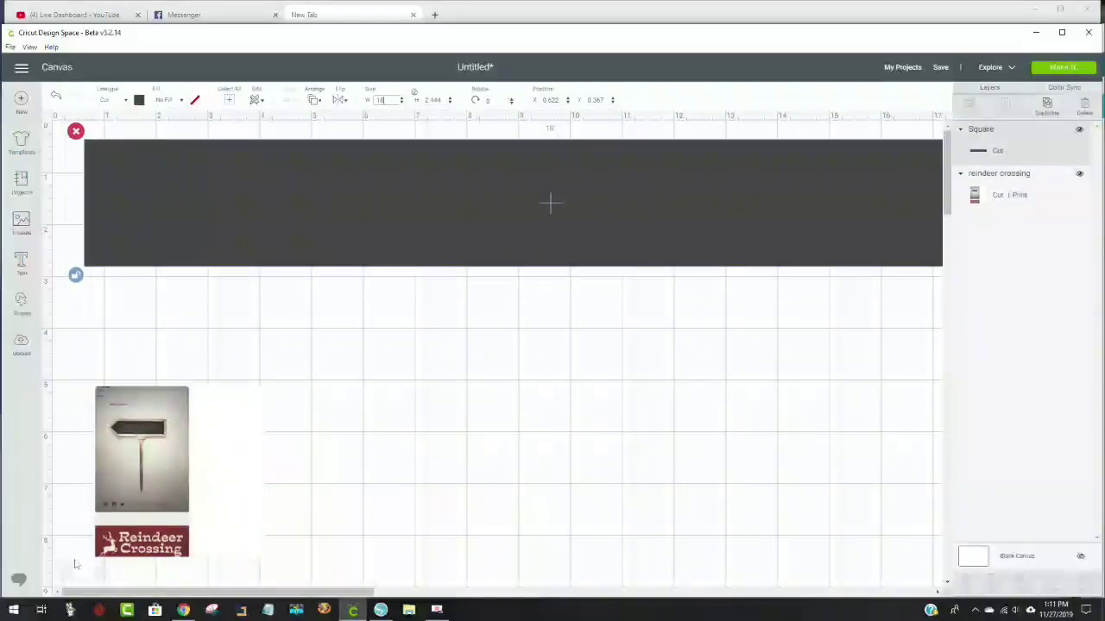
Step: Shift the wide rectangle to about X 1.5, Y 0.6 and set its height to 4.25 in
click(68, 573)
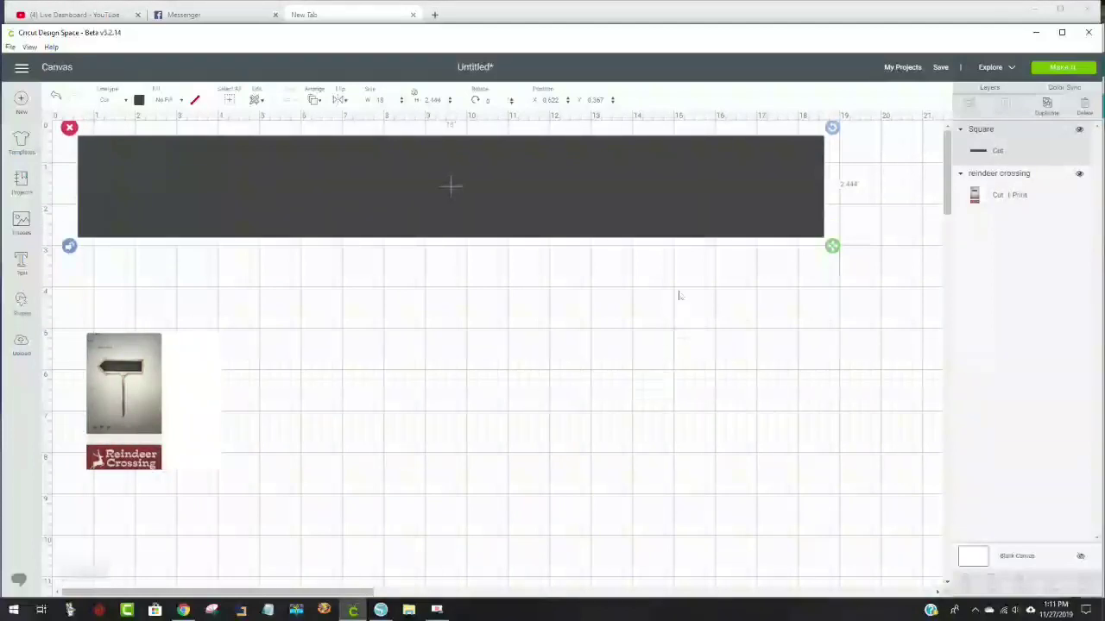
drag(682, 226, 715, 234)
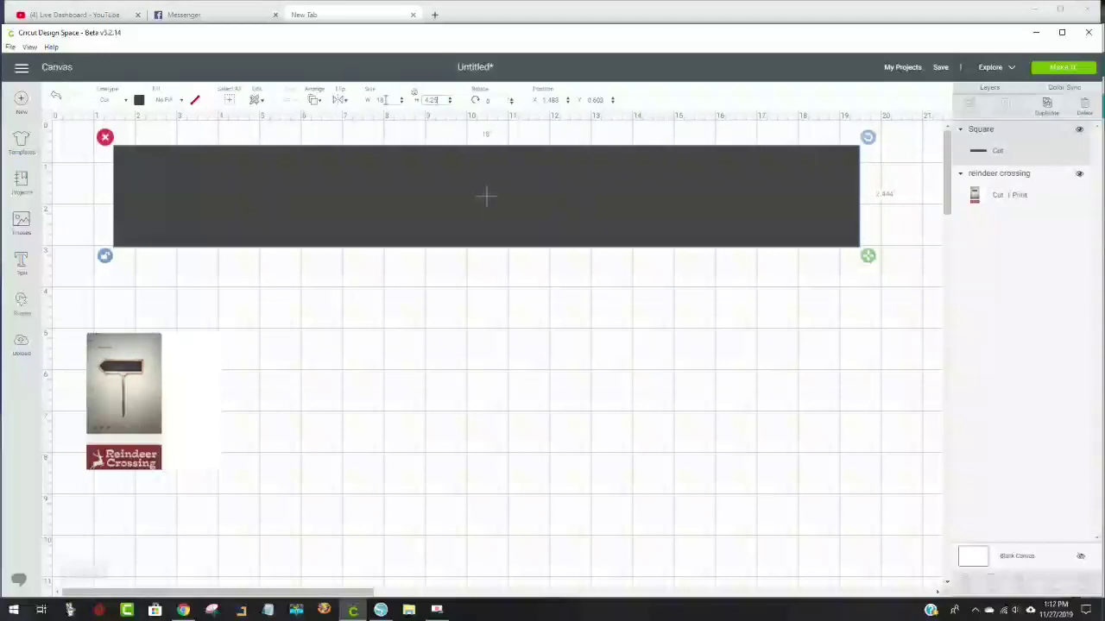
key(Return)
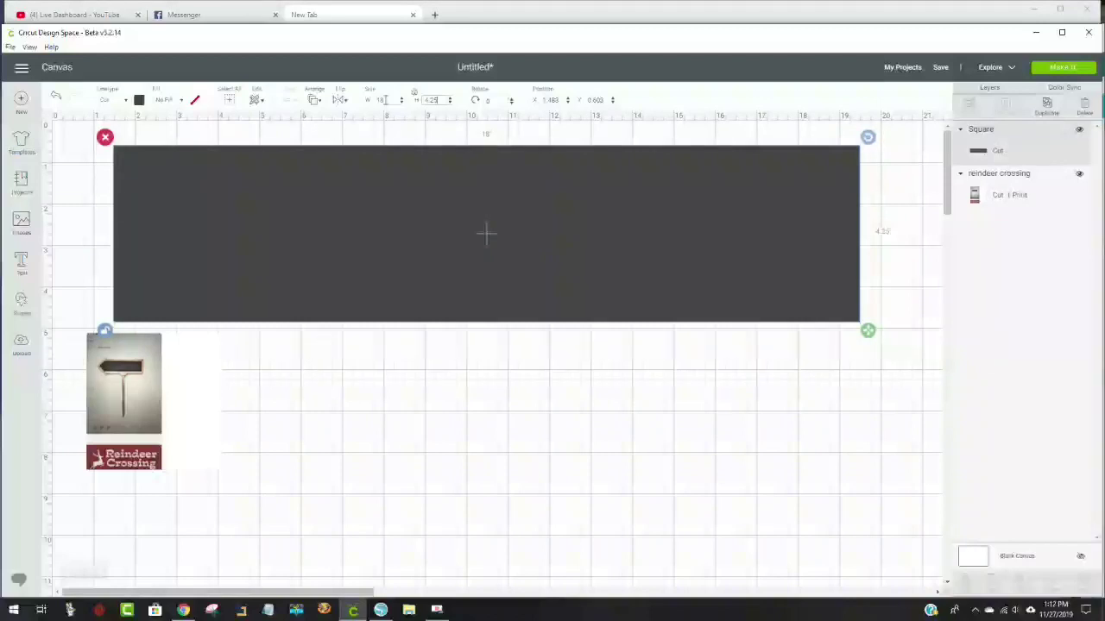
Step: Switch to Silhouette Studio and examine the original sign and lettering screenshot
click(221, 19)
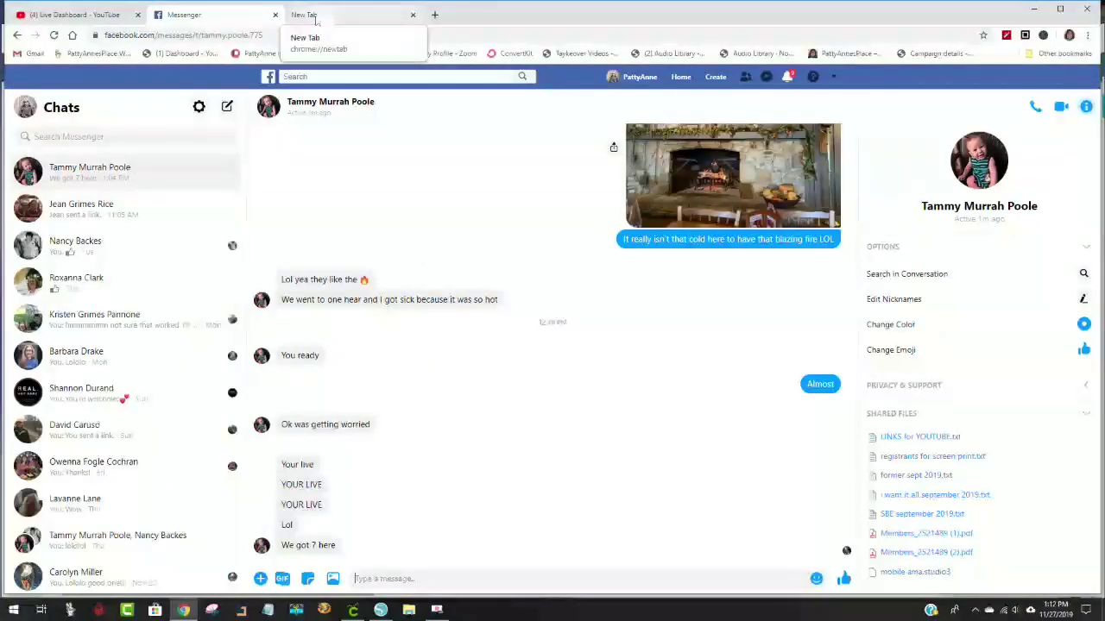
click(375, 609)
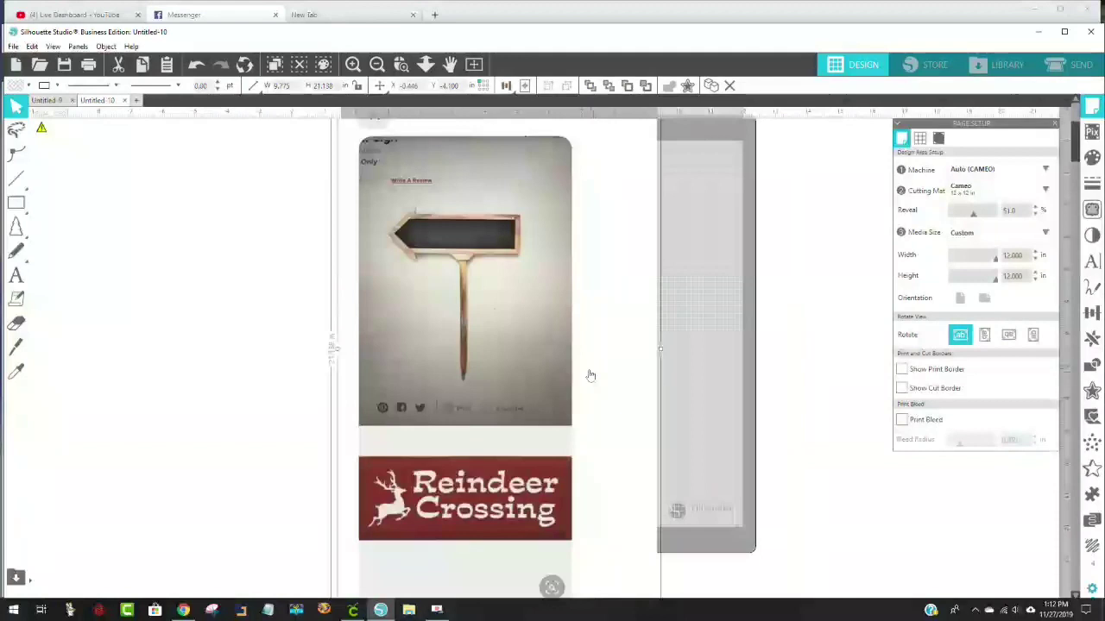
scroll(571, 362, up, 3)
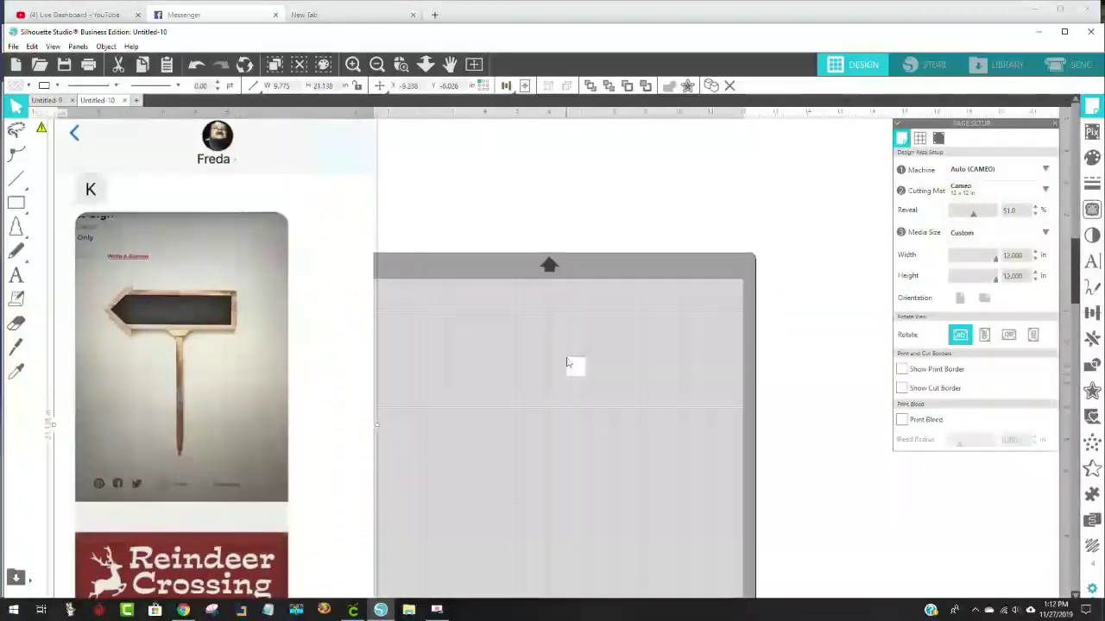
scroll(567, 363, up, 5)
scroll(562, 370, down, 2)
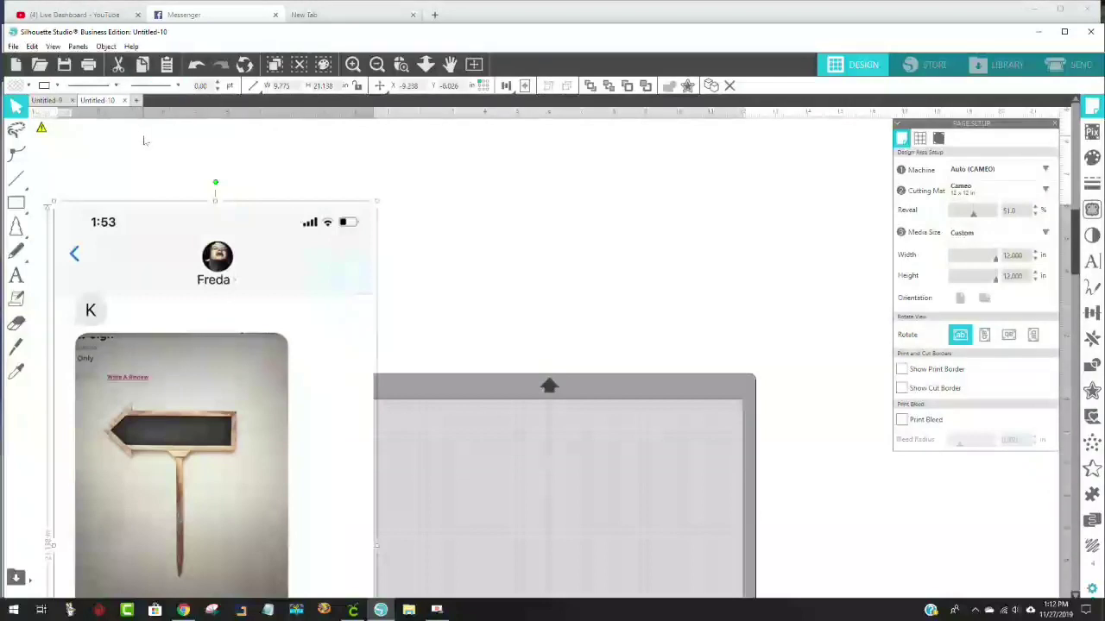
Step: Return to Cricut Design Space, moving the reference image to about X 1.4, Y 6.5 and the rectangle to about X 2.2, Y 0.8
click(355, 611)
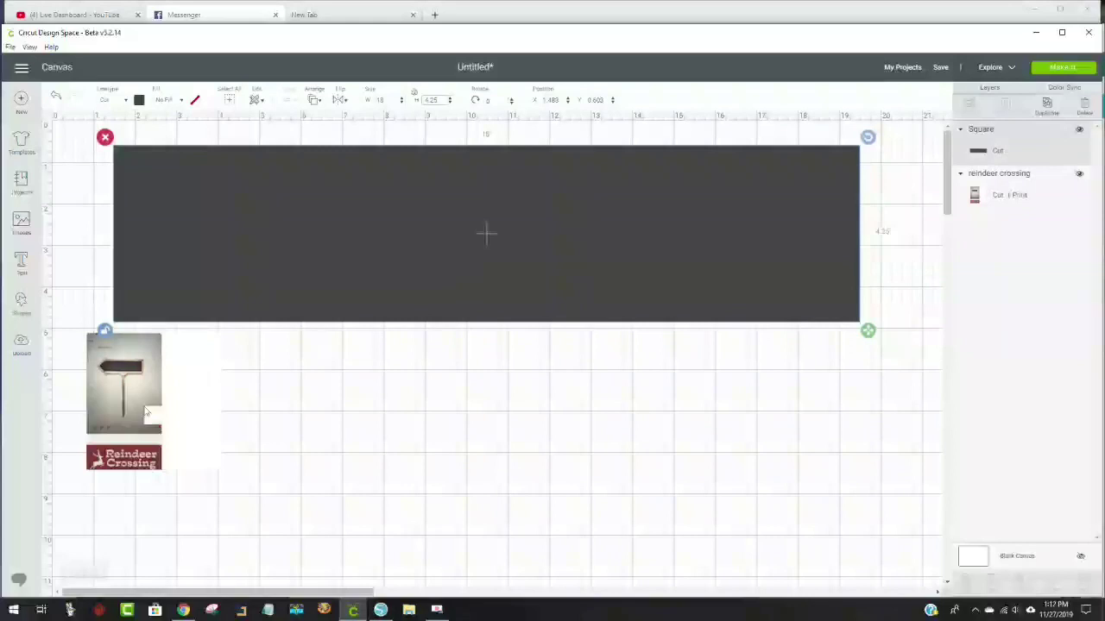
drag(146, 412, 171, 468)
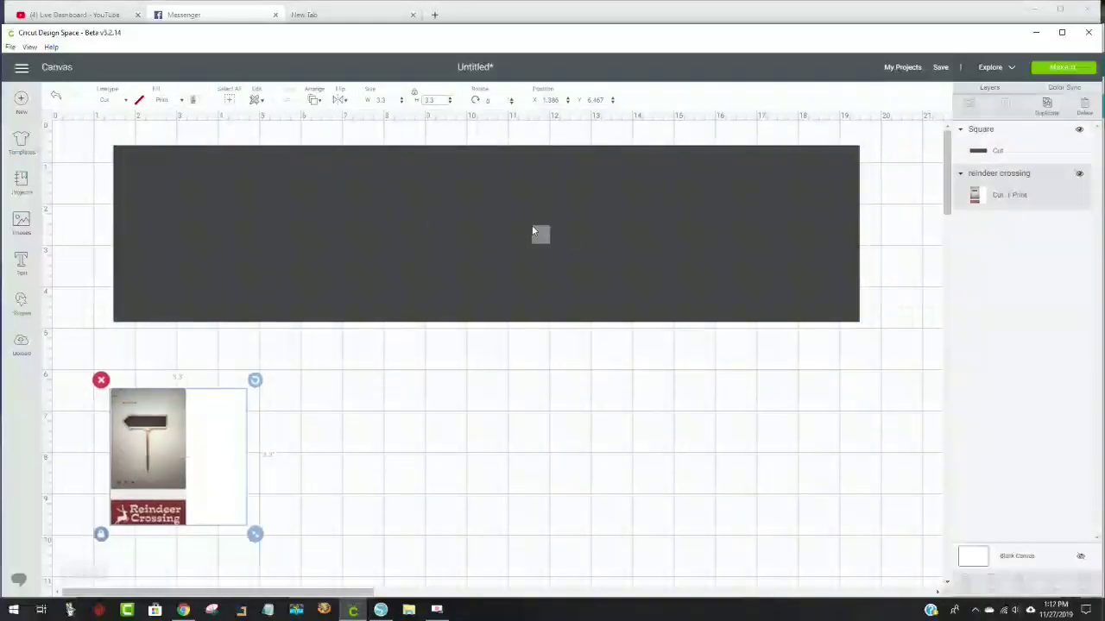
drag(580, 230, 614, 239)
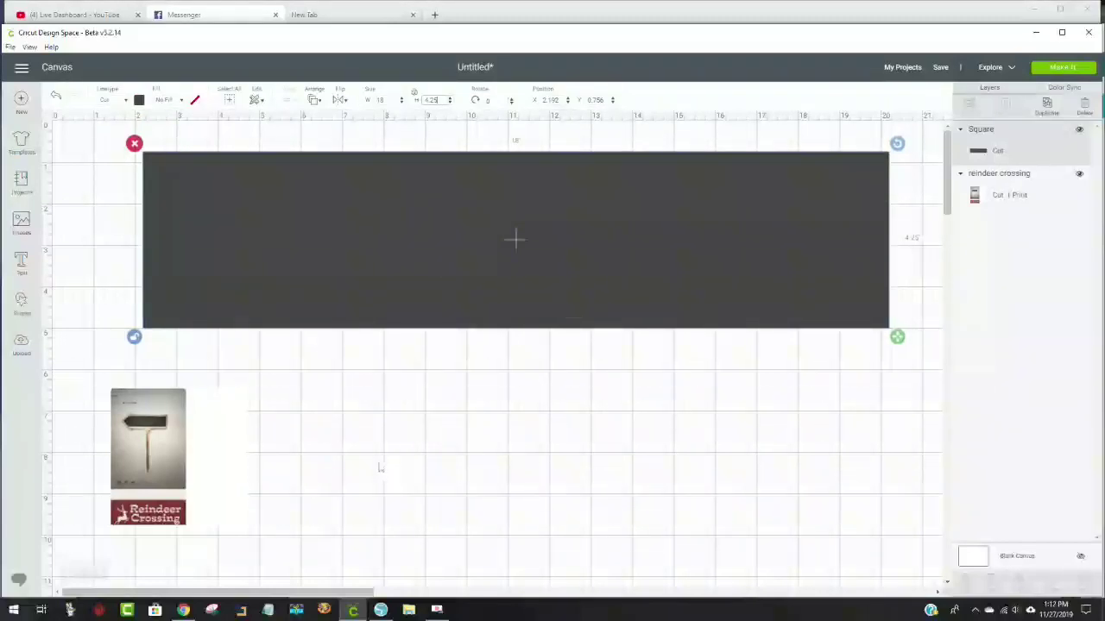
Step: Add a second square stretched to about 7.3 by 4.9 in and move the reference image down clear of it
click(23, 300)
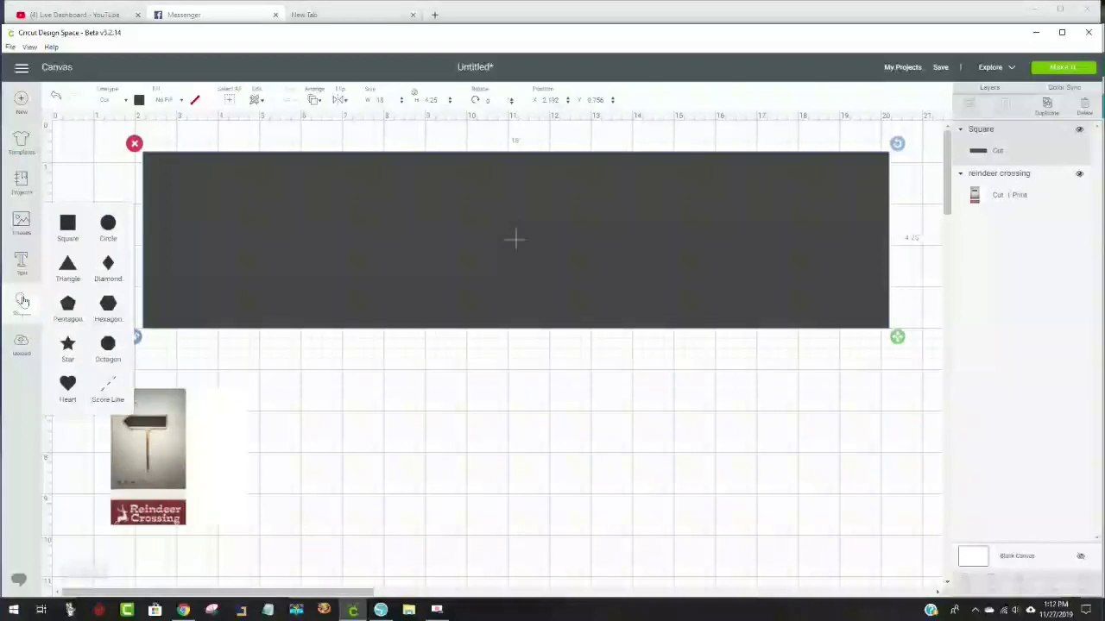
click(68, 226)
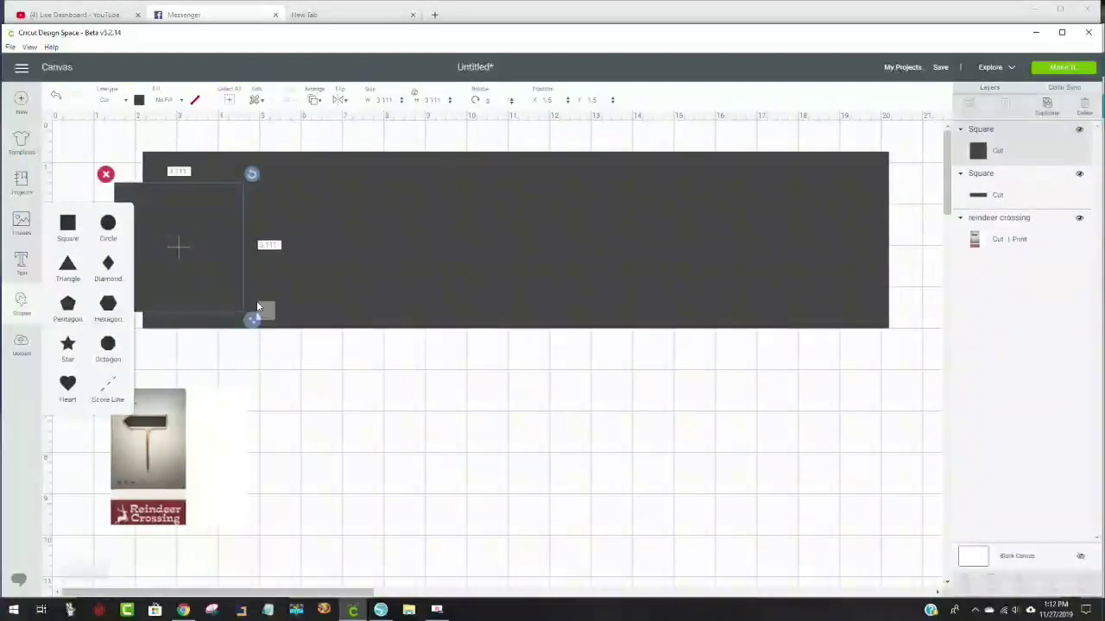
drag(252, 321, 424, 395)
drag(199, 471, 181, 539)
click(313, 348)
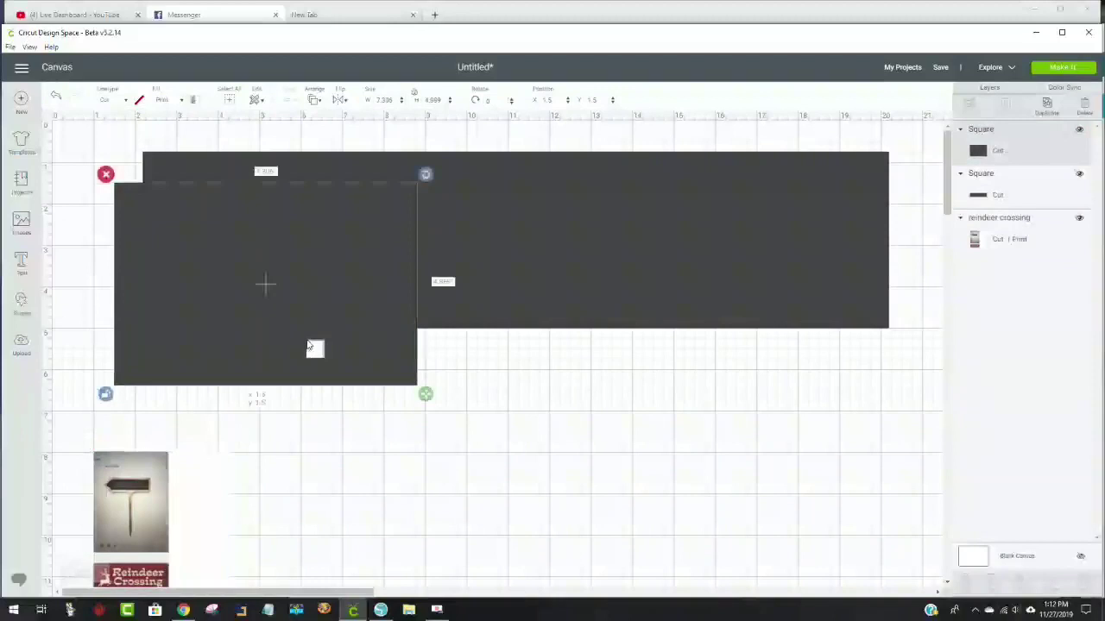
Step: Resize the second rectangle to about 6 by 4.4 in and place it over the long rectangle's left end at about X 2.2, Y 0.7
drag(308, 385, 324, 412)
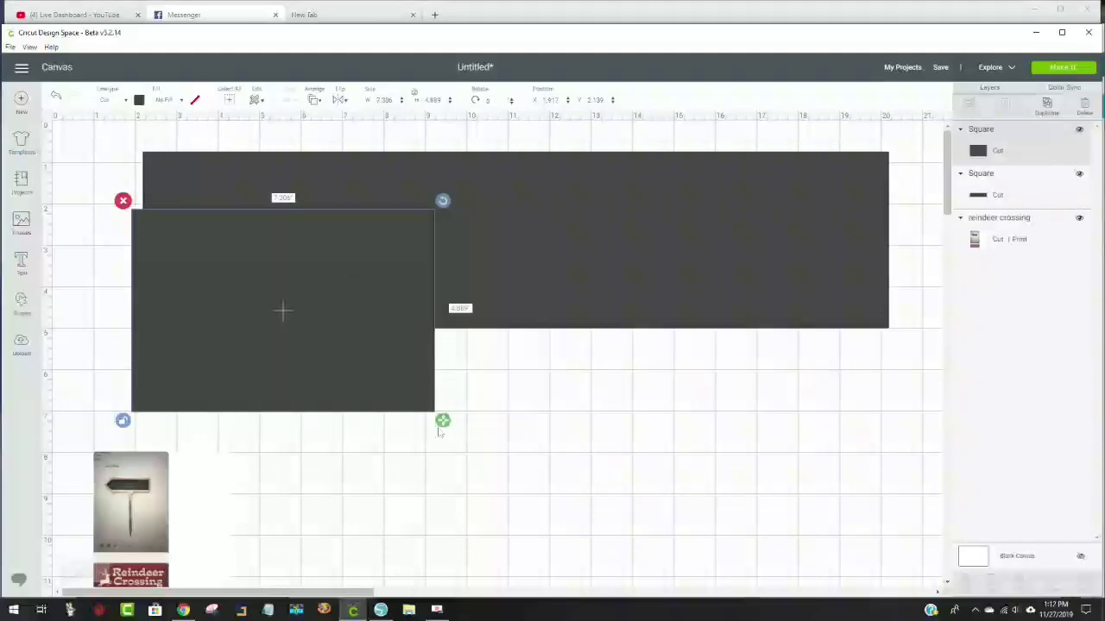
drag(443, 423, 389, 404)
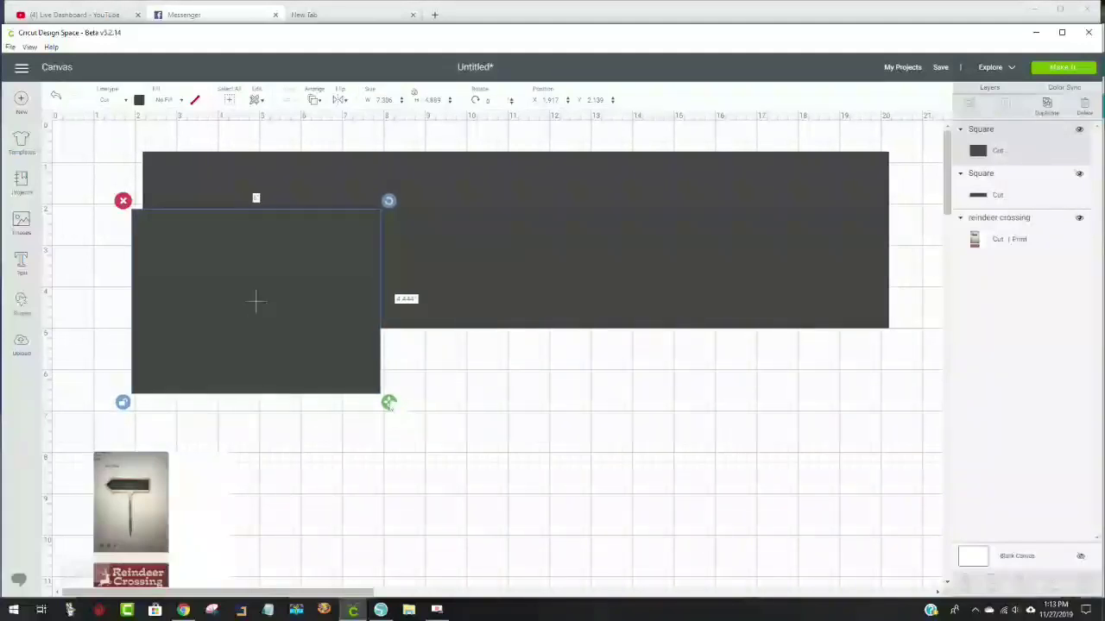
drag(334, 341, 342, 283)
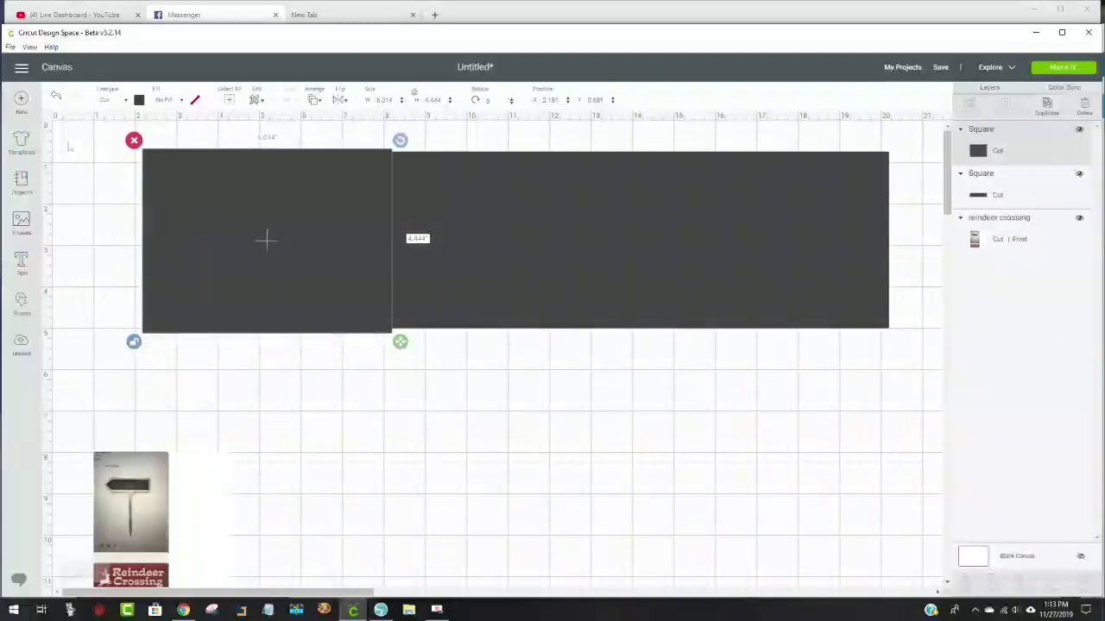
Step: Recolor the second rectangle light gray from the material colors and move the reference image to about X 1.5, Y 6.2
click(138, 100)
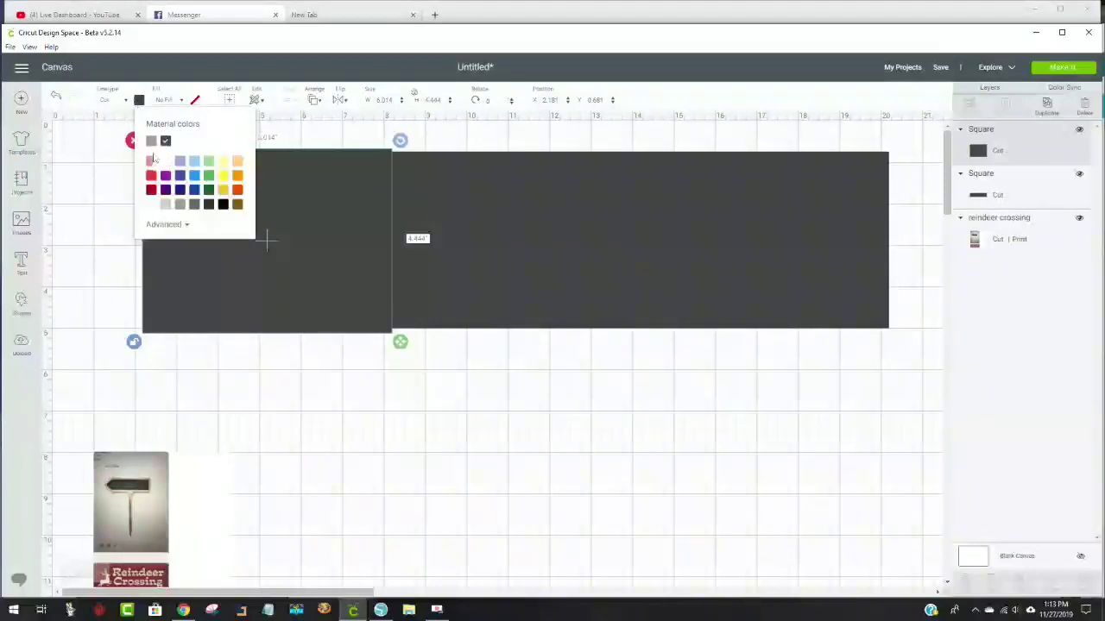
click(151, 142)
click(525, 541)
click(250, 270)
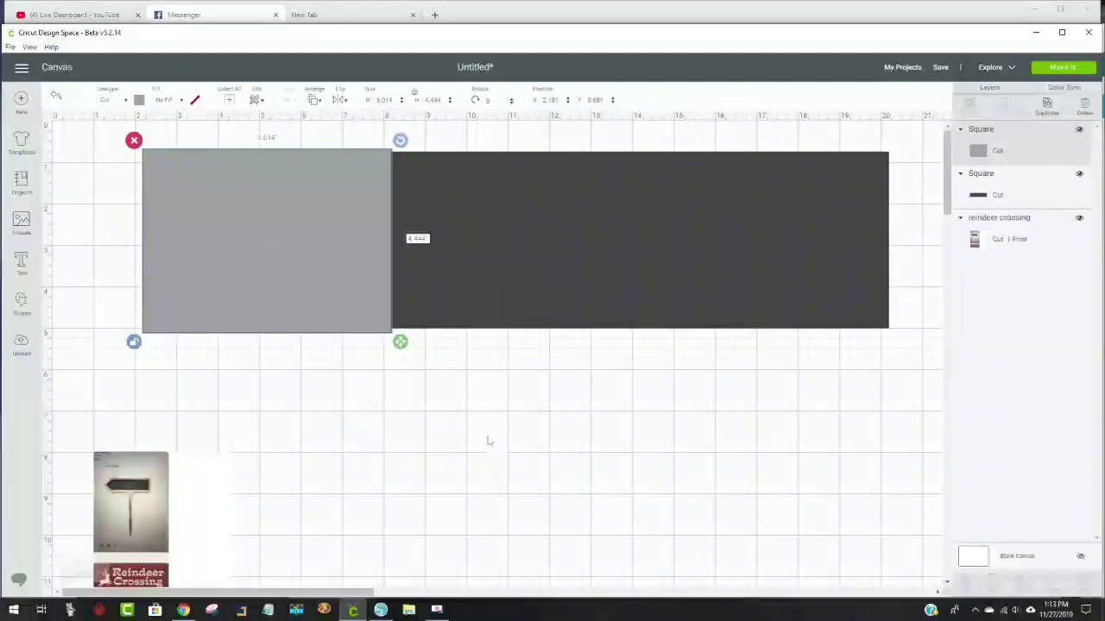
drag(162, 541, 194, 462)
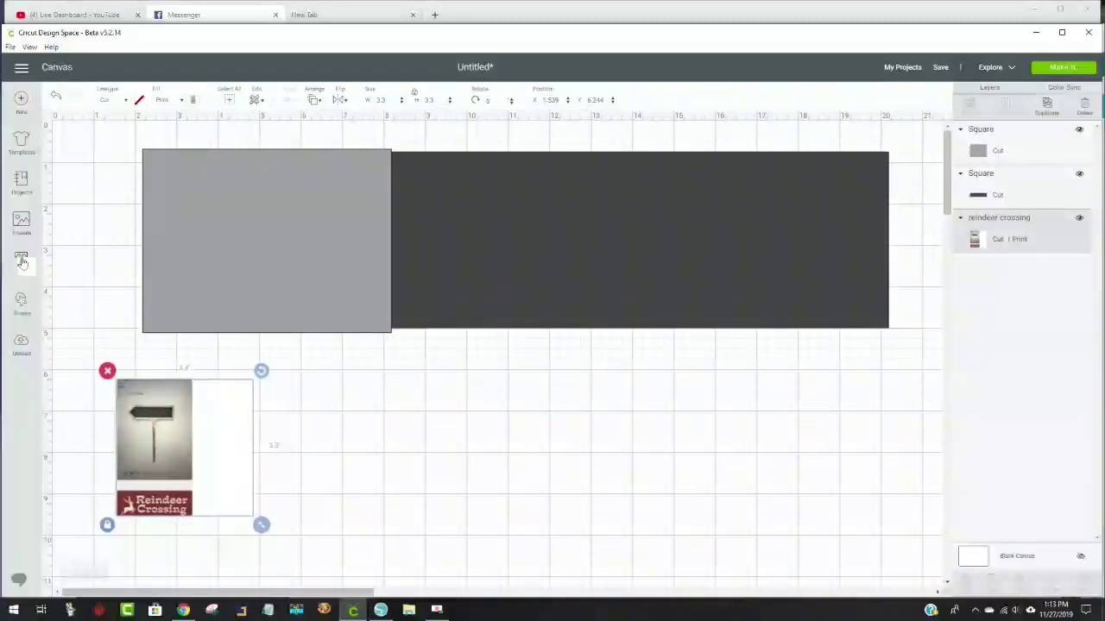
Step: Add the text Reindeer Crossing on two lines and place it below the dark rectangle at about X 10.4, Y 5.4
click(21, 262)
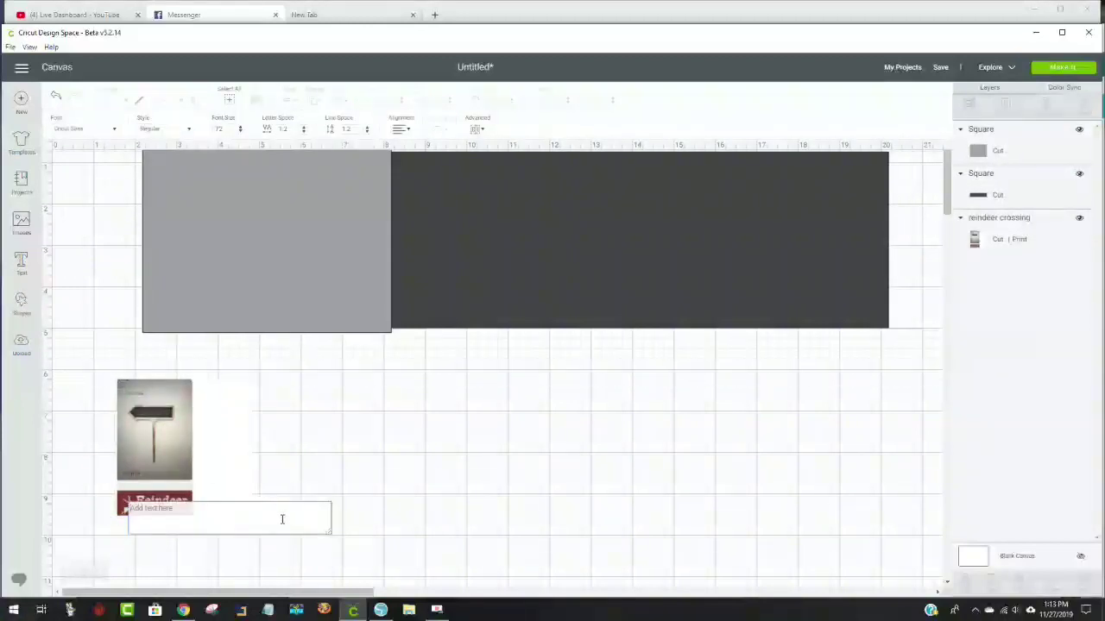
text(Re)
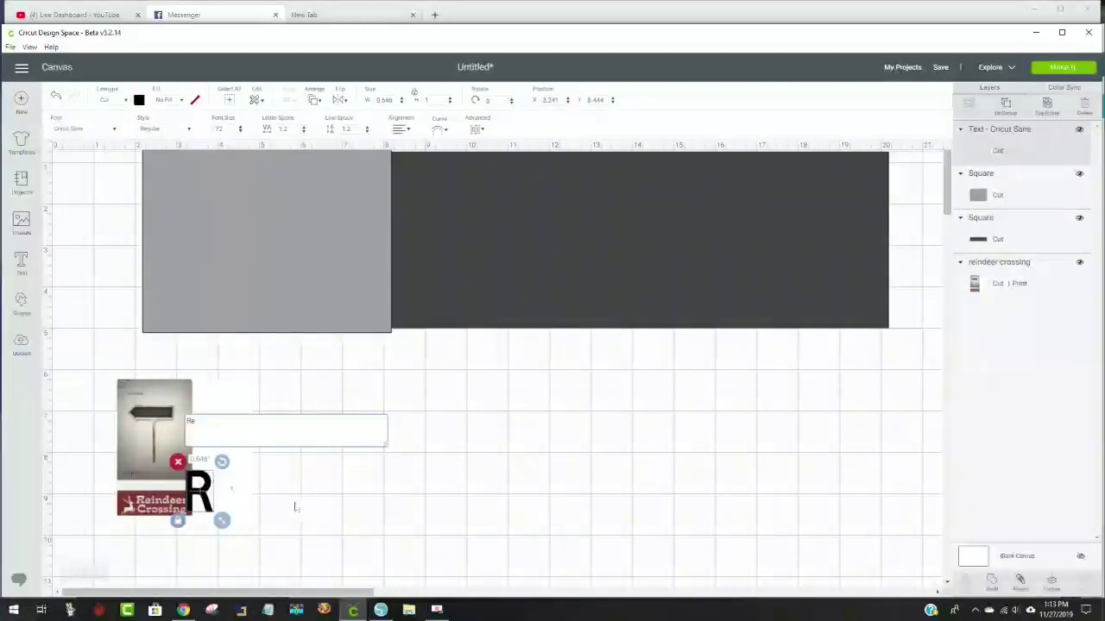
text(ineer)
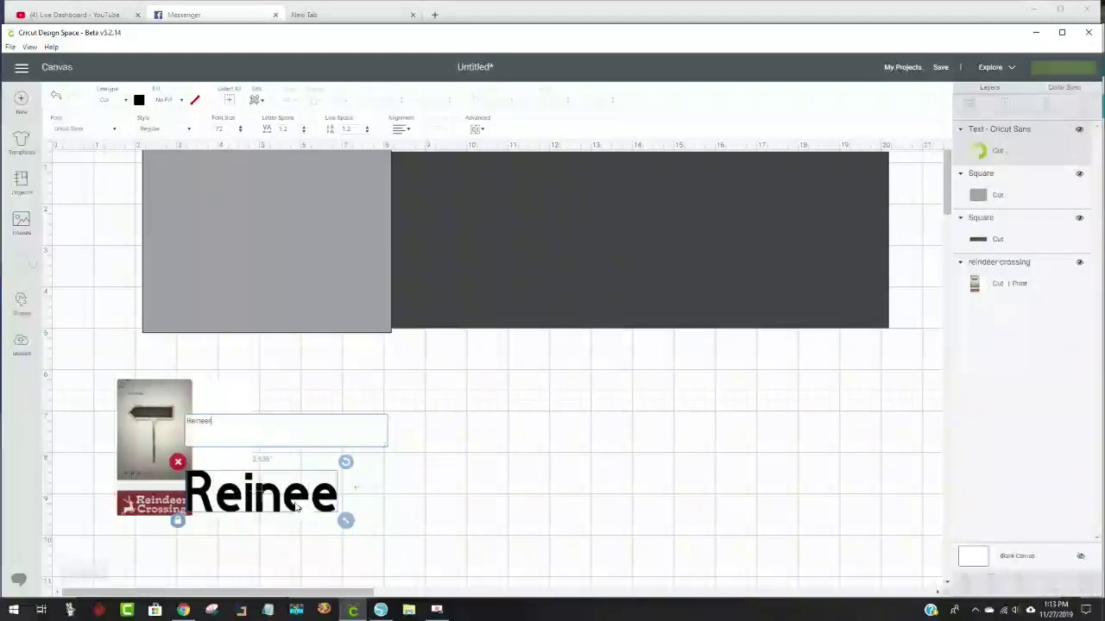
key(BackSpace)
key(BackSpace)
key(BackSpace)
text(d)
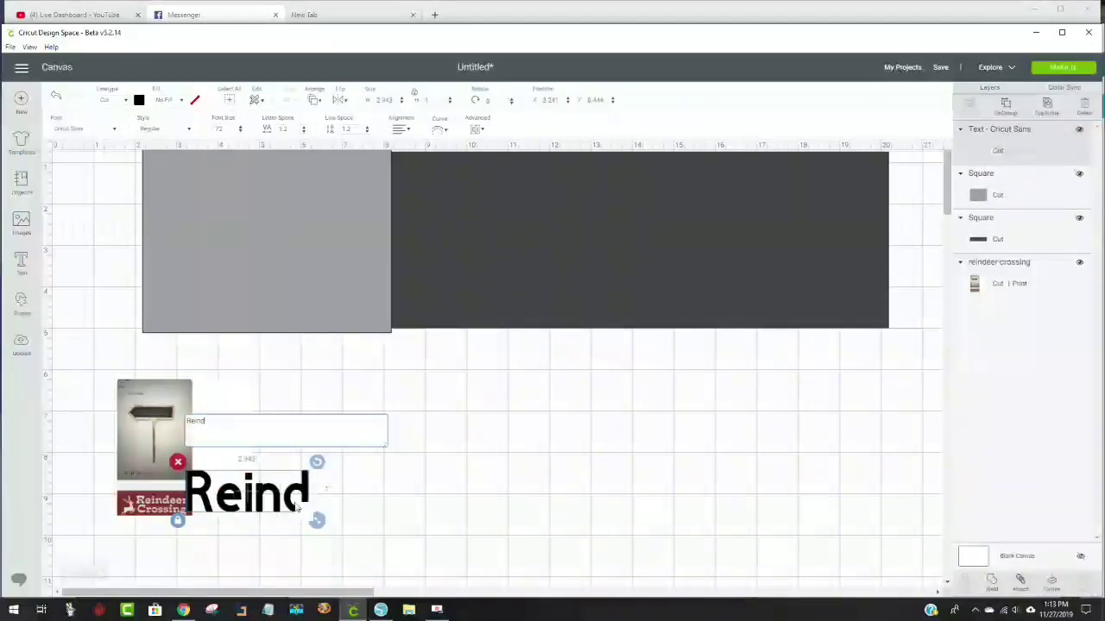
text(eer )
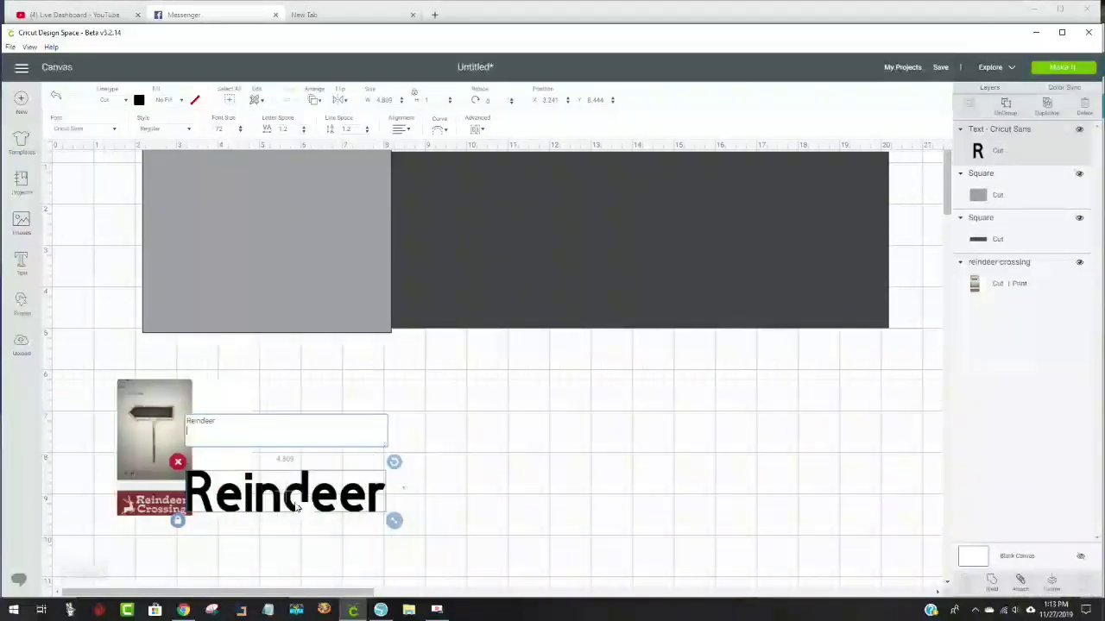
text(Cross)
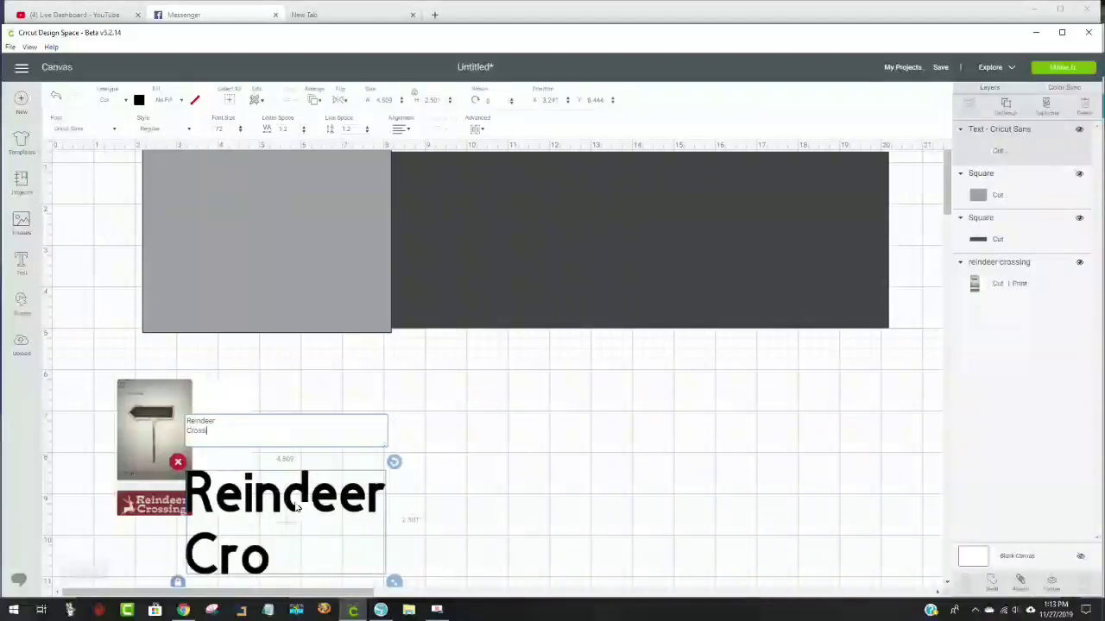
text(ing)
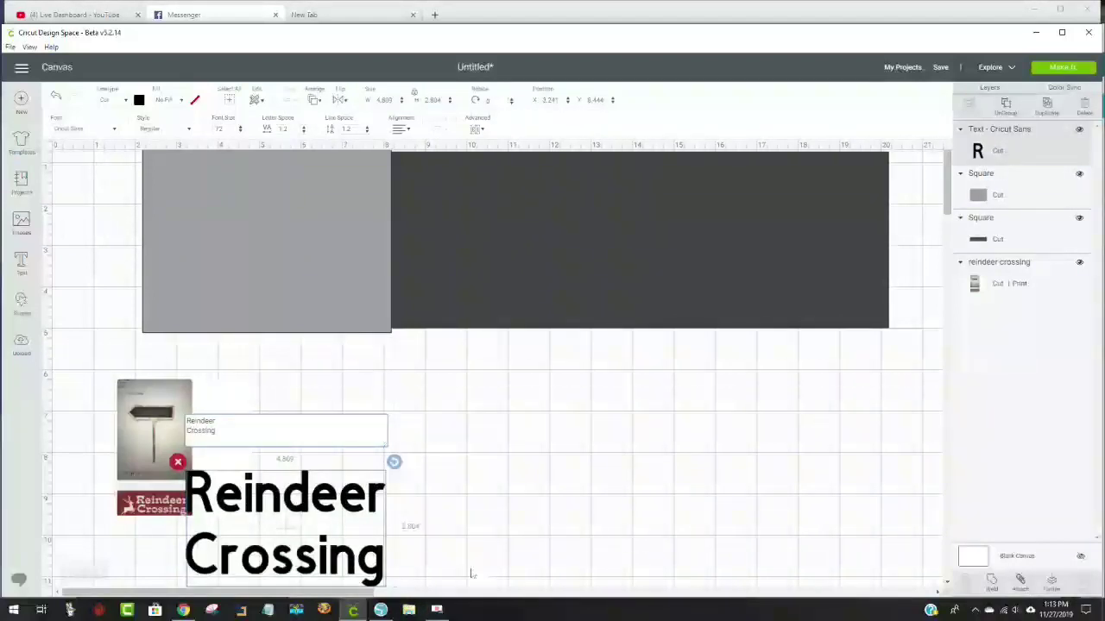
drag(348, 509, 646, 385)
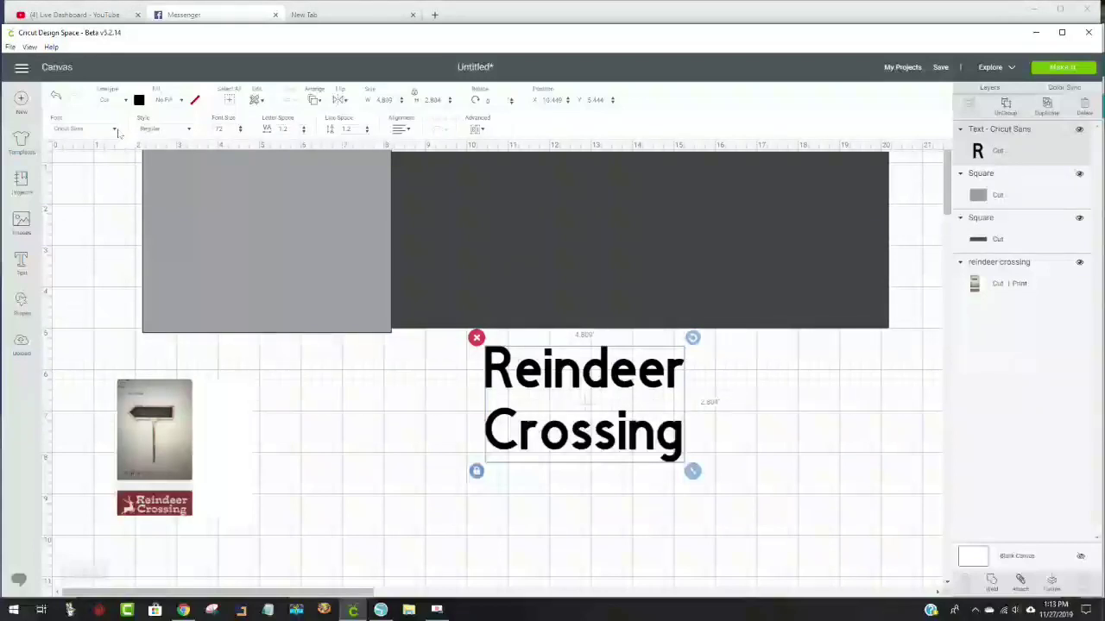
Step: Change the Reindeer Crossing text's font to Arab Brushstroke Std
click(116, 131)
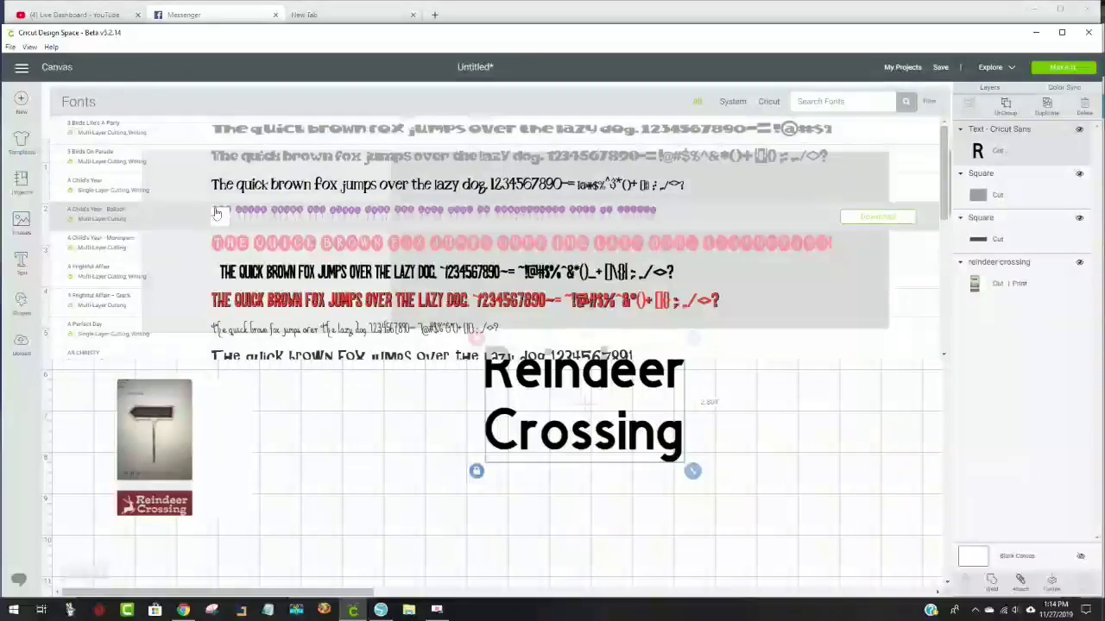
scroll(362, 272, down, 2)
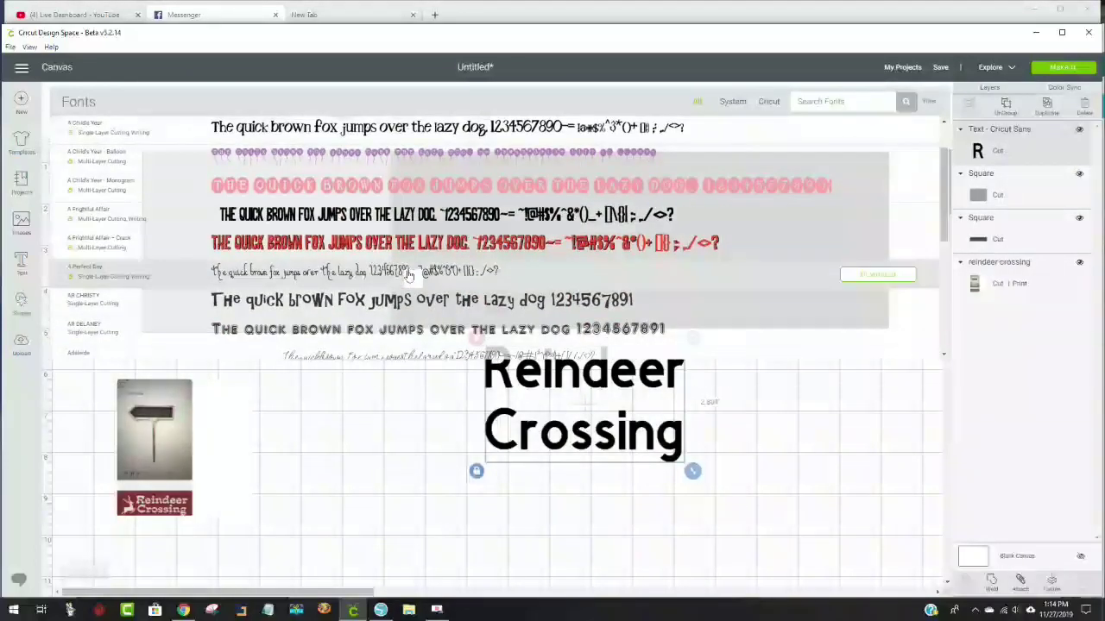
scroll(222, 250, down, 2)
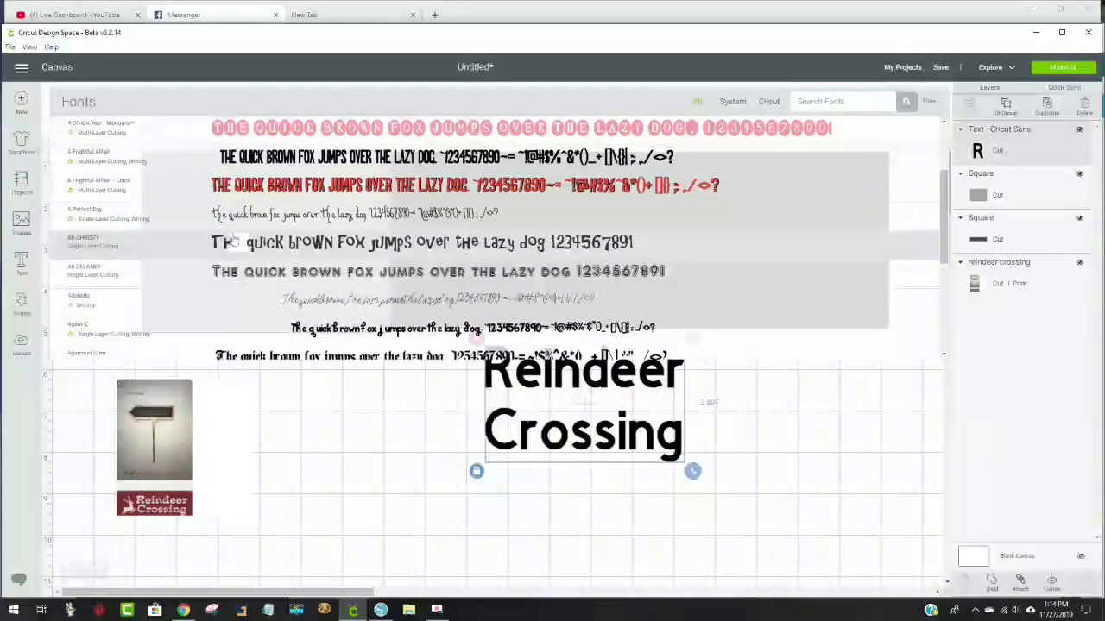
scroll(236, 244, down, 2)
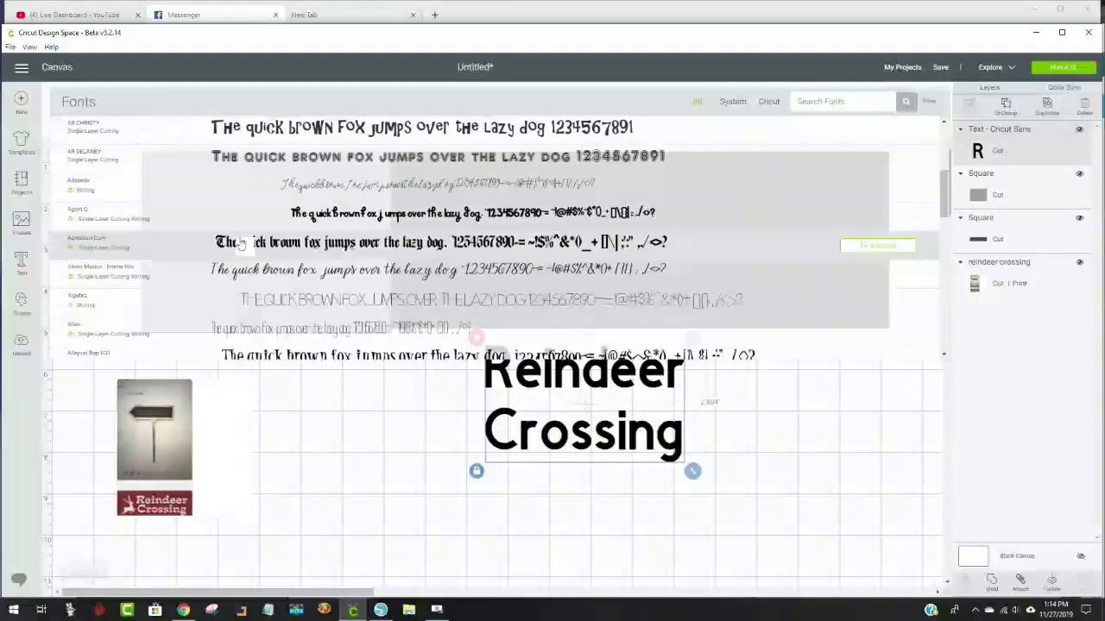
scroll(241, 245, down, 2)
scroll(241, 245, down, 3)
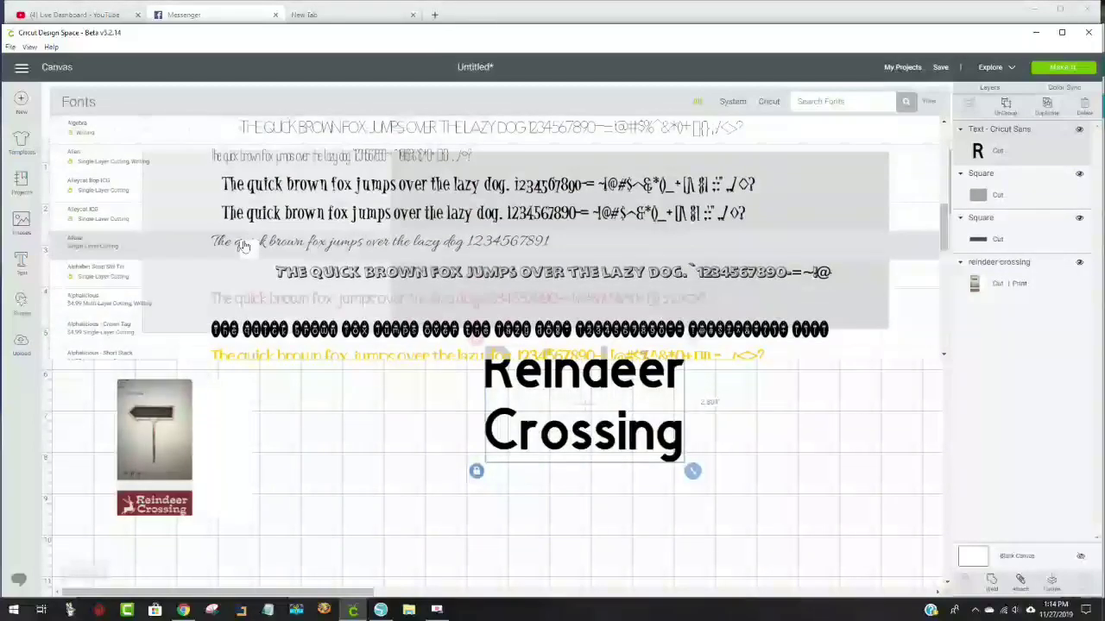
scroll(244, 247, down, 5)
scroll(245, 247, down, 6)
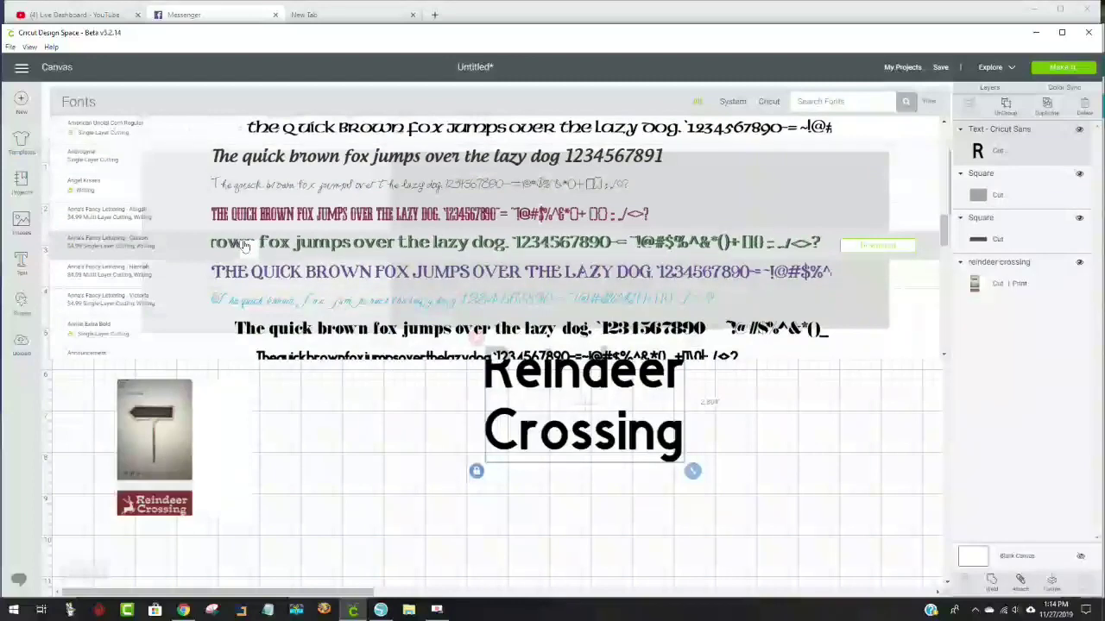
scroll(245, 247, down, 6)
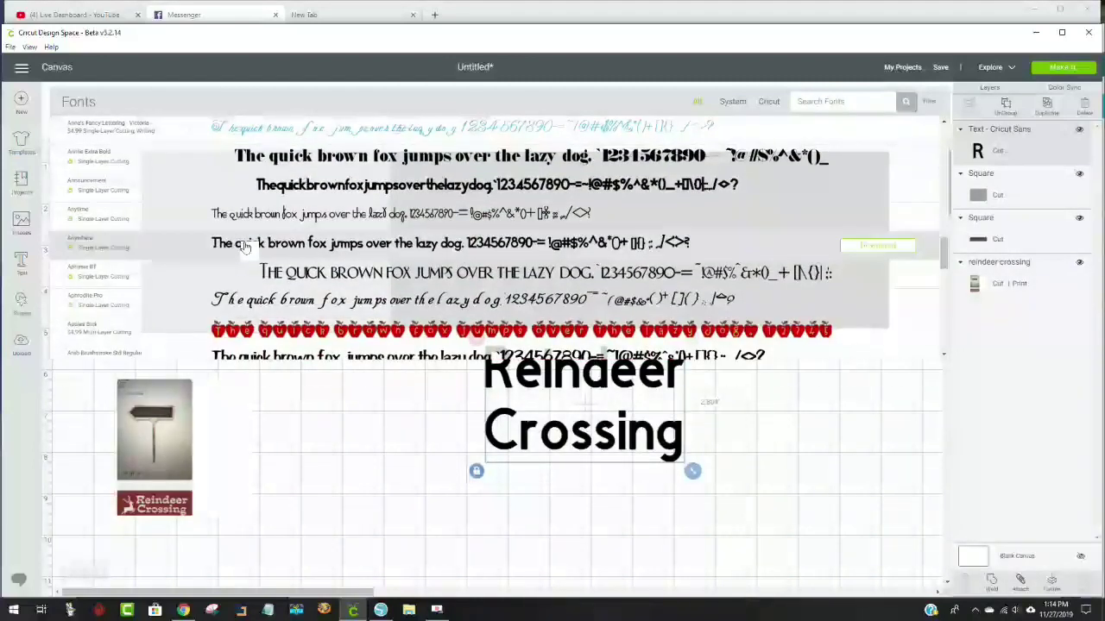
scroll(245, 247, down, 4)
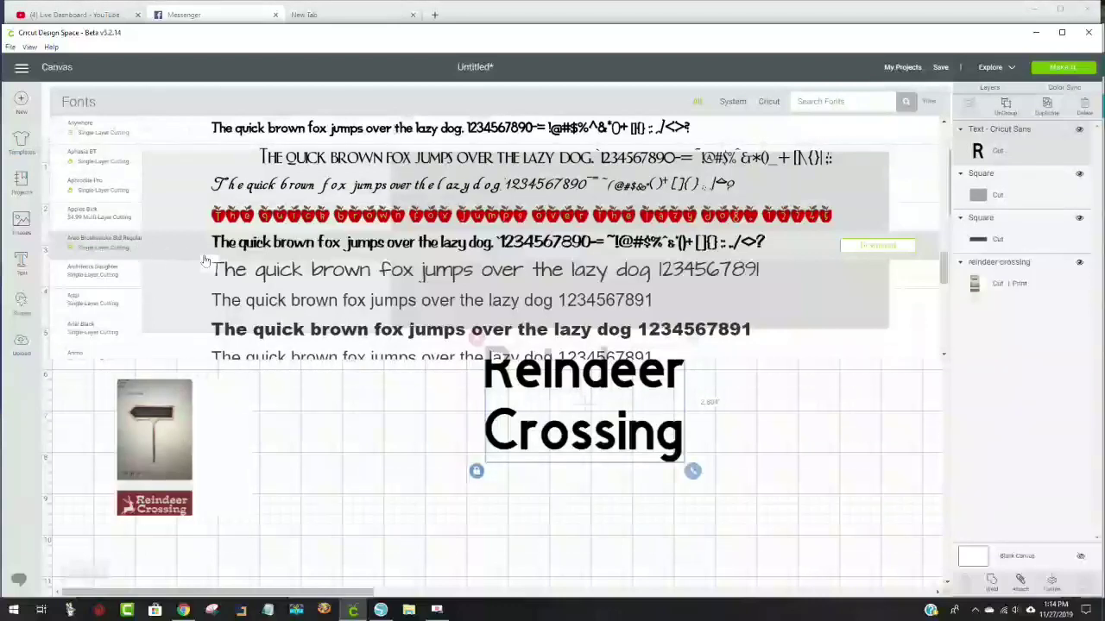
click(271, 251)
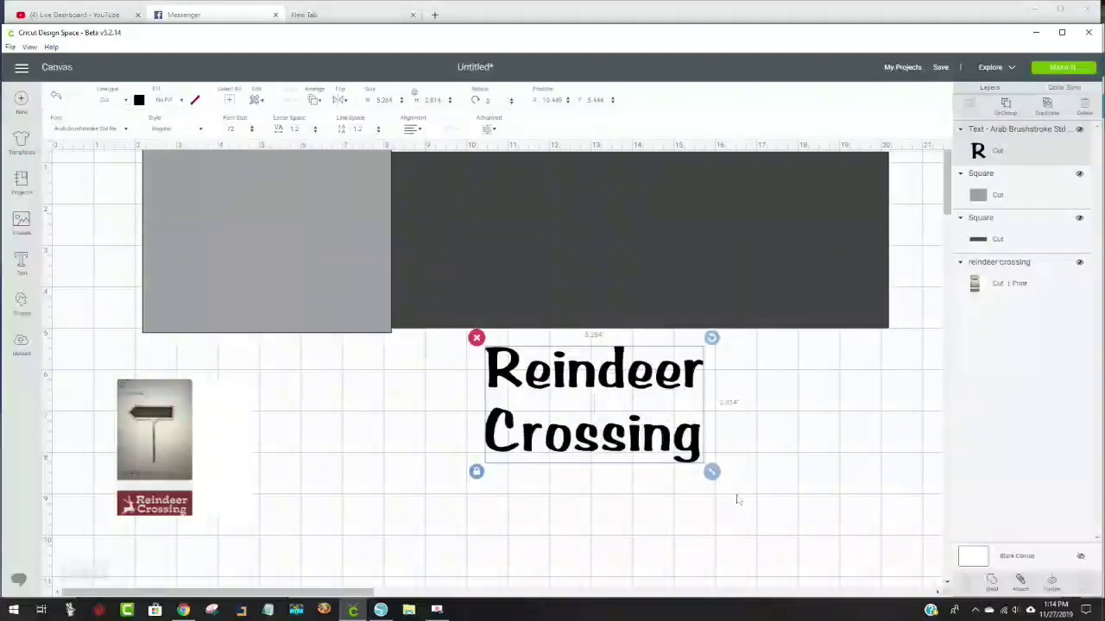
Step: Enlarge the reference image to about 6.9 in and place it below the light gray rectangle at about X 2.2, Y 6.2
drag(148, 490, 411, 358)
drag(524, 395, 674, 540)
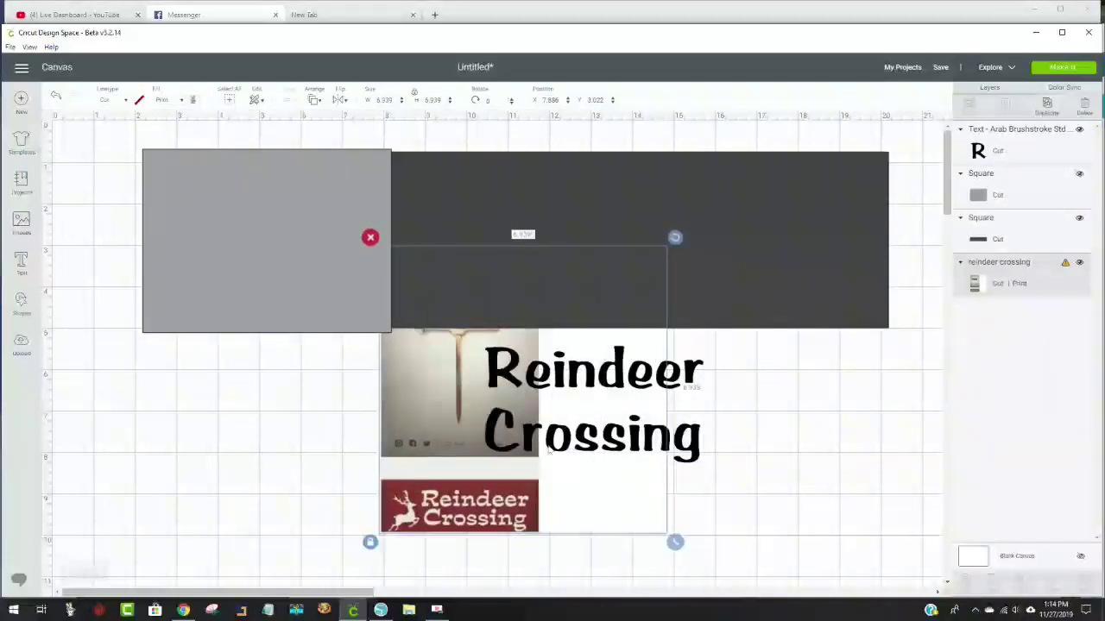
drag(451, 404, 218, 537)
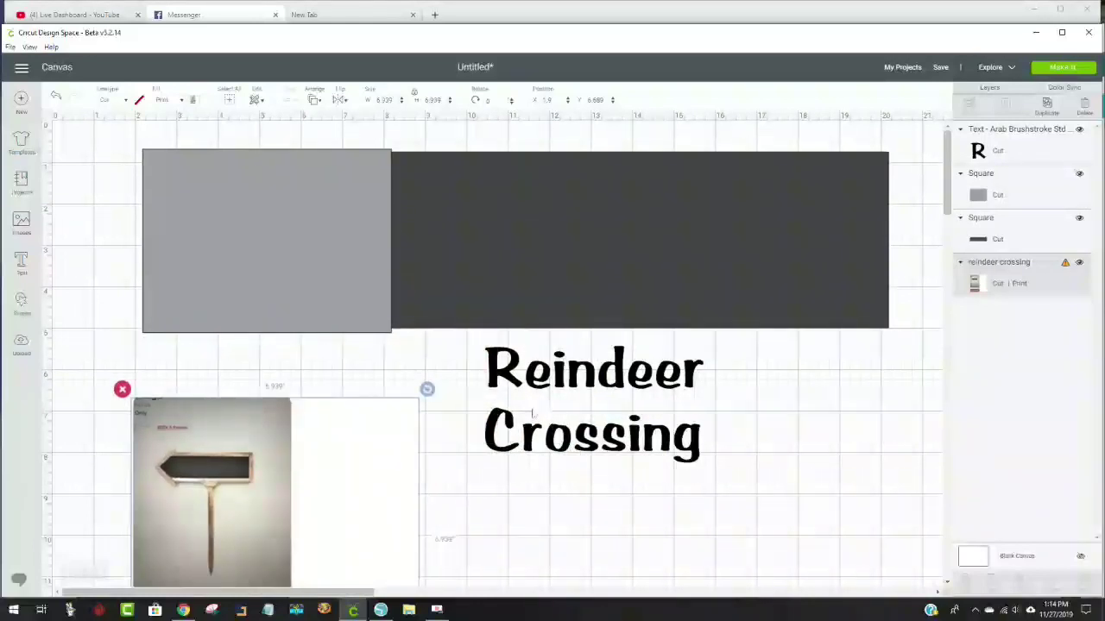
click(561, 387)
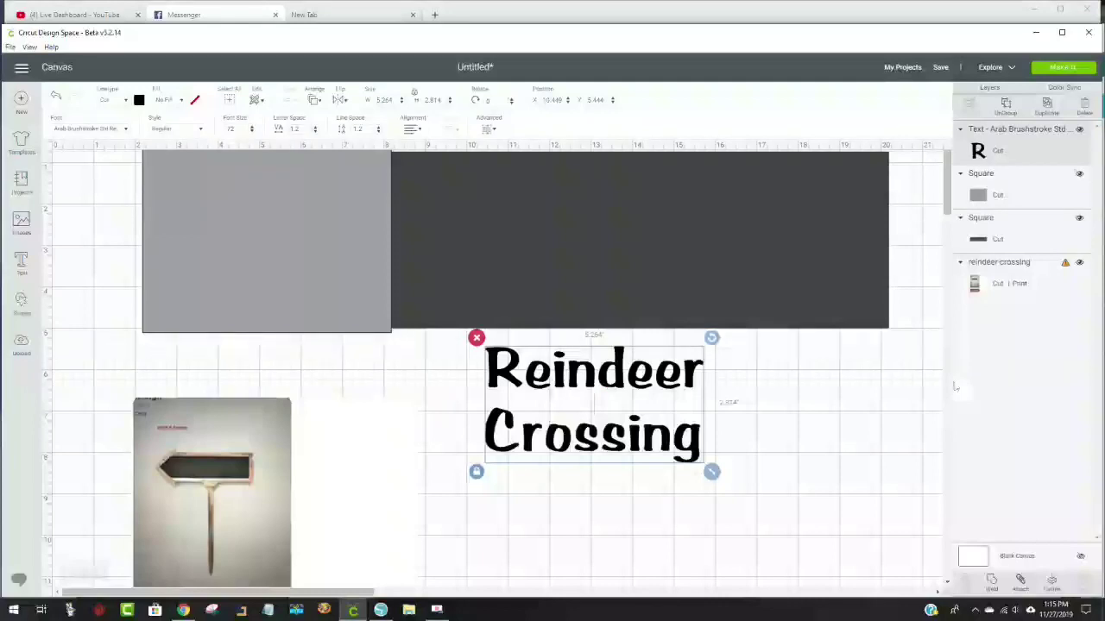
mouse_move(172, 504)
mouse_down()
mouse_move(170, 281)
mouse_move(189, 491)
mouse_up()
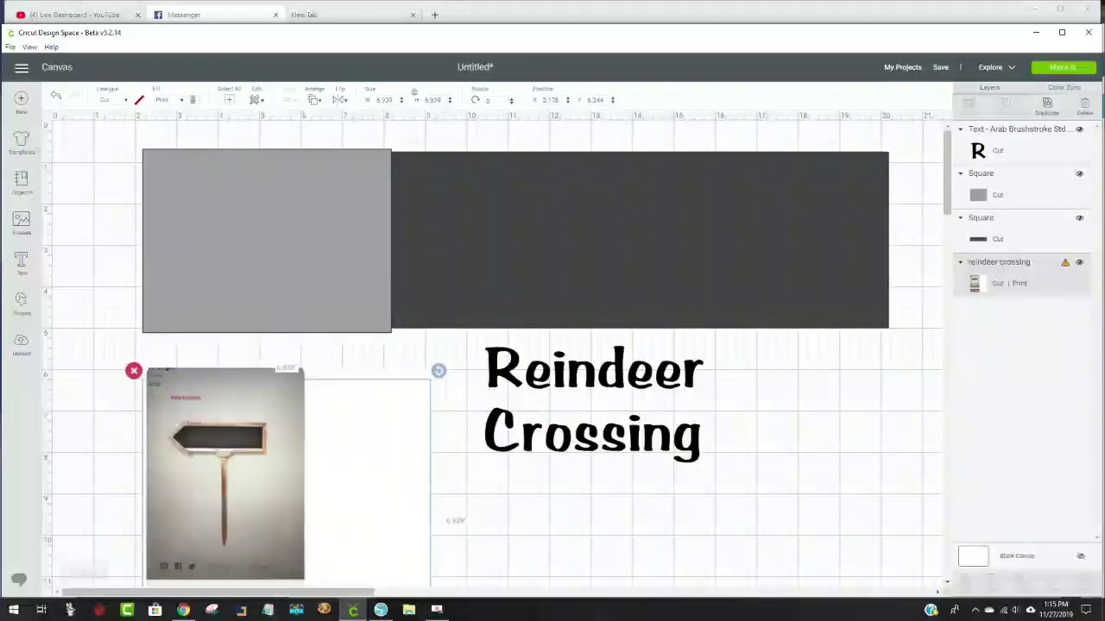
Step: Move the text onto the dark rectangle at about X 8.7, Y 1 and enlarge it to about 11.1 by 5.9 in
click(536, 394)
drag(676, 377, 602, 209)
drag(643, 295, 866, 402)
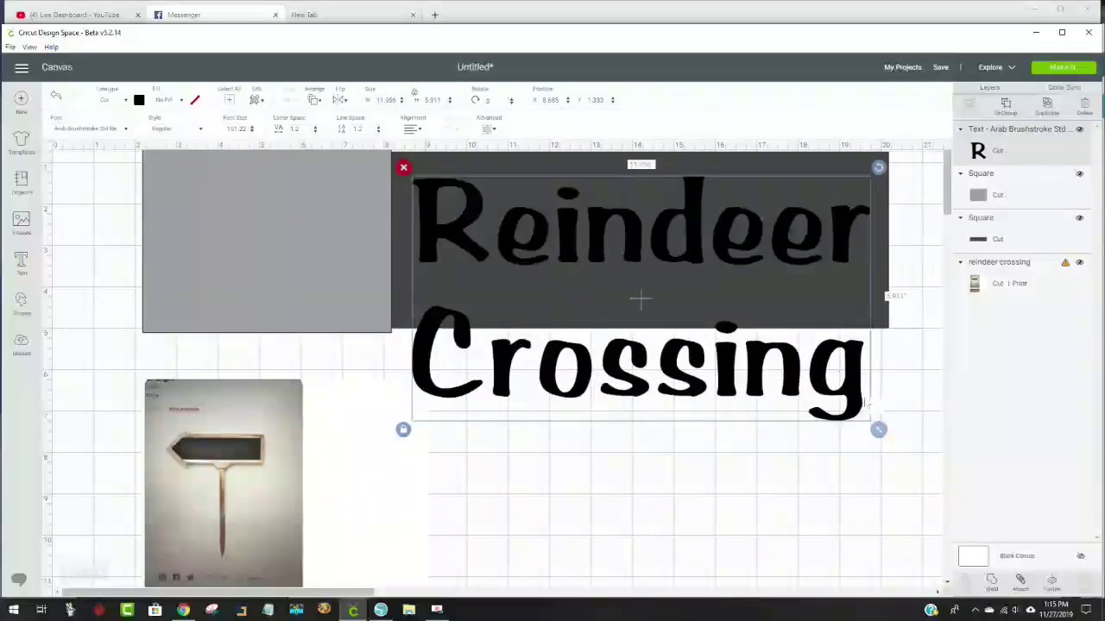
drag(784, 244, 783, 233)
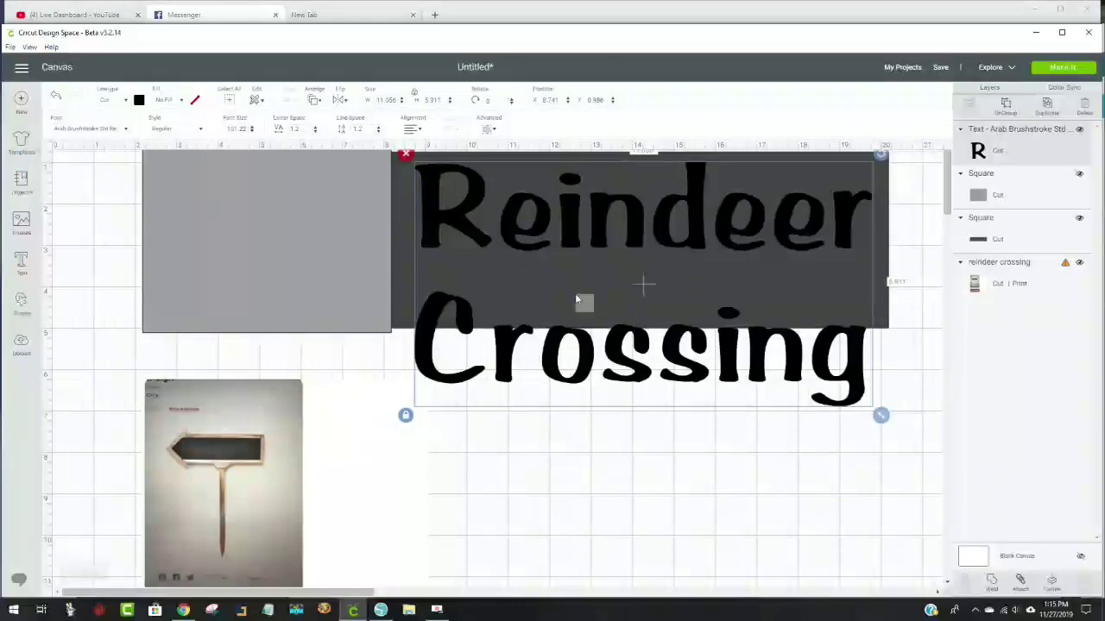
Step: Ungroup the text into separate lines and move Crossing up close beneath Reindeer
click(488, 131)
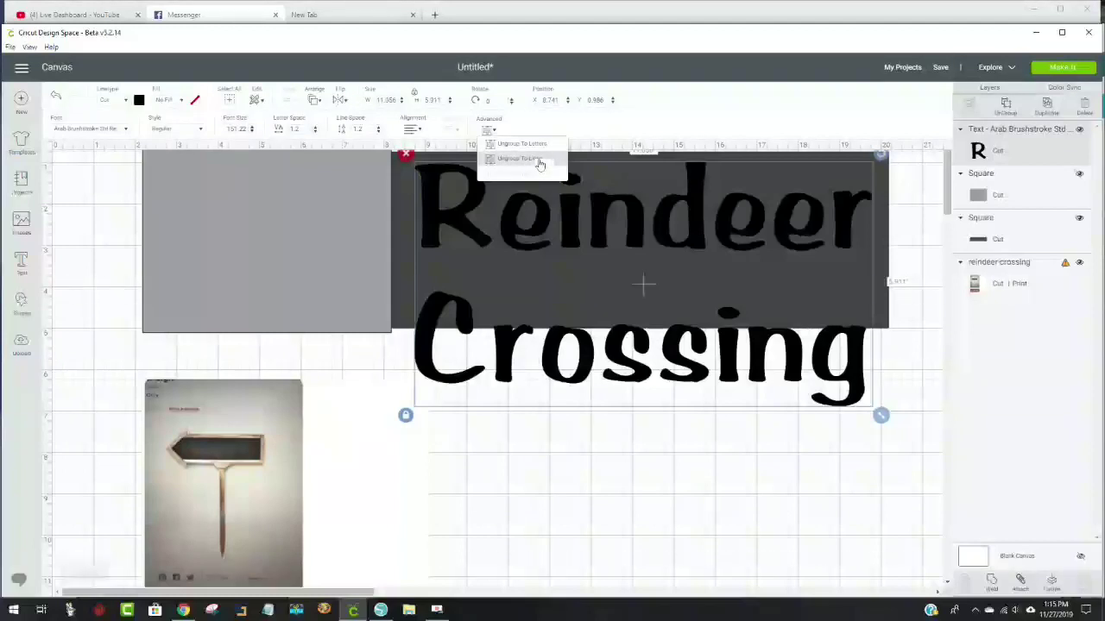
click(536, 162)
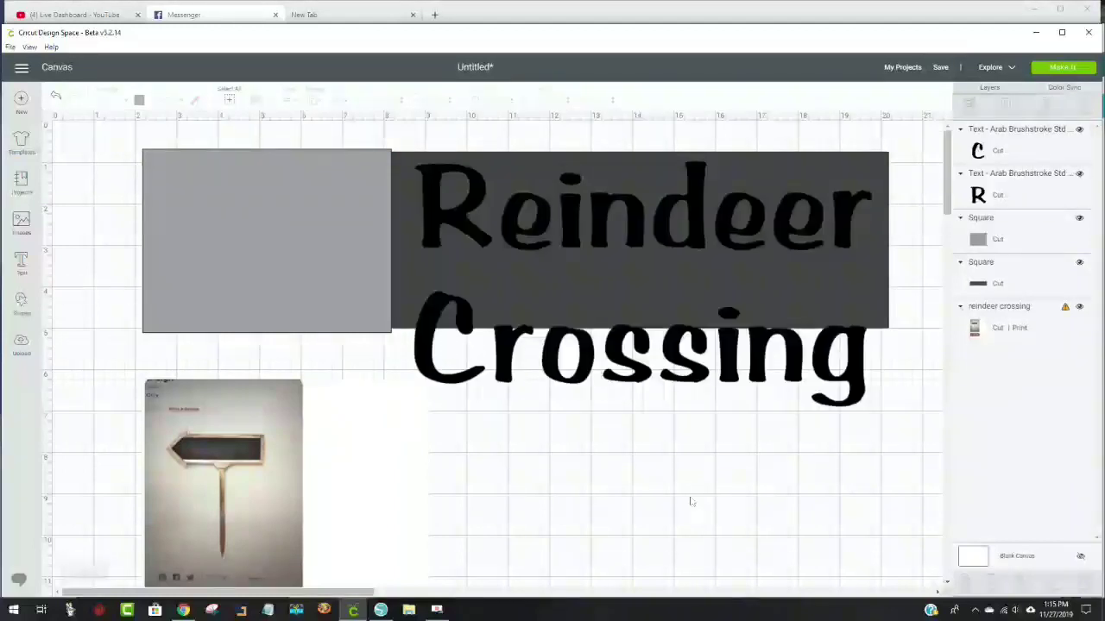
drag(682, 384, 743, 330)
Step: Move the dark rectangle down clear of the text and shrink both text lines together to about 9.7 in wide
click(794, 388)
drag(884, 410, 589, 427)
key(Escape)
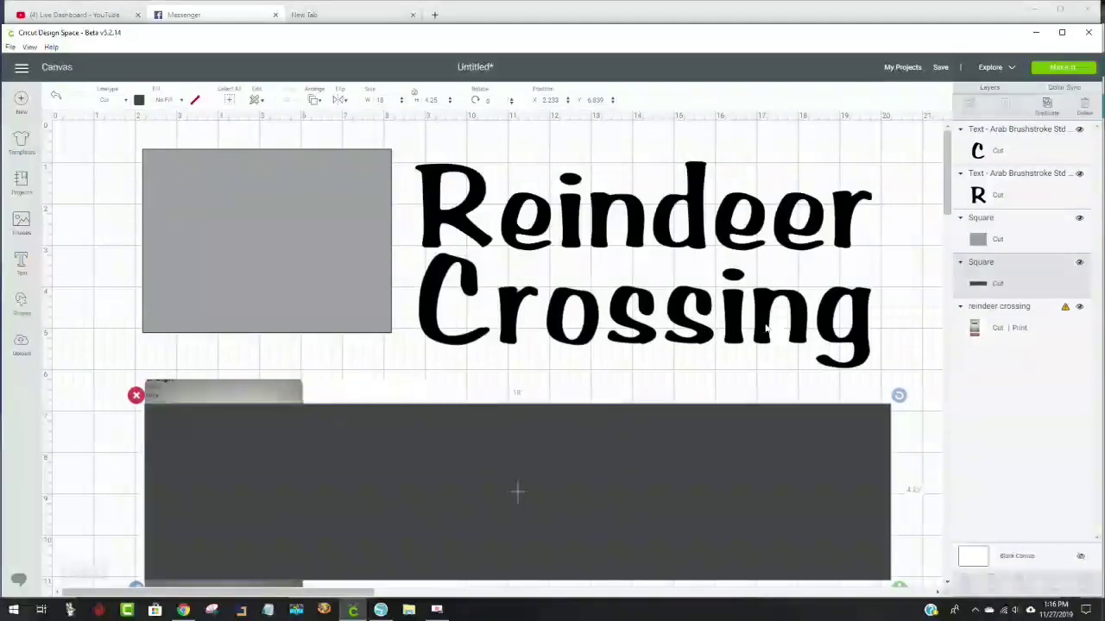
drag(913, 378, 691, 153)
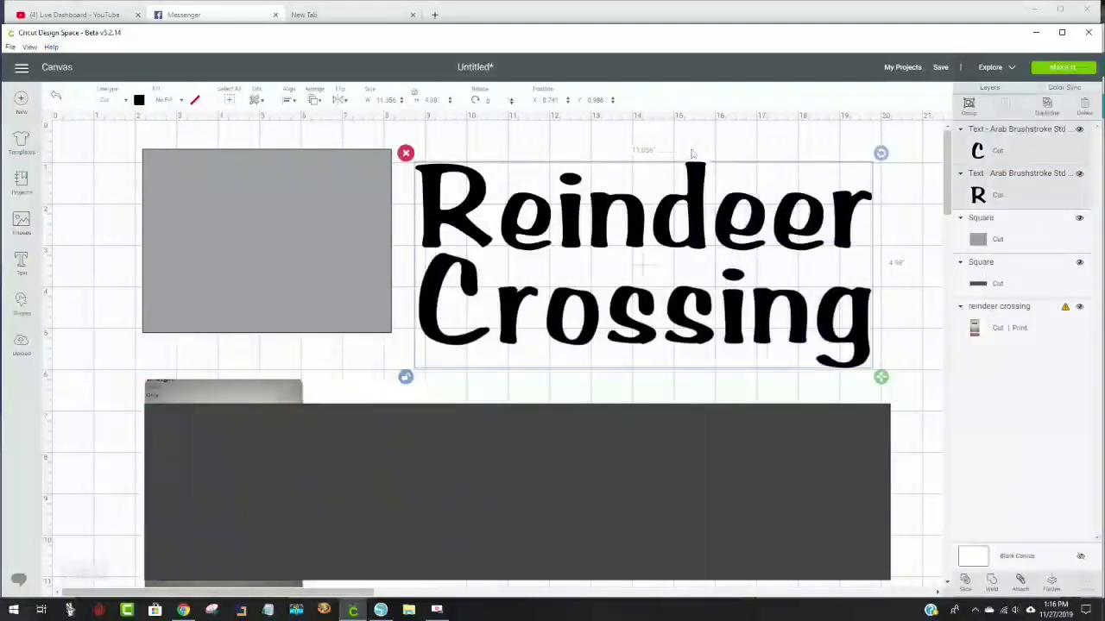
drag(881, 385, 822, 321)
Step: Return the dark rectangle behind the text at about X 2.2, Y 0.7 and nudge the light gray rectangle and both text lines into position
drag(760, 507, 759, 278)
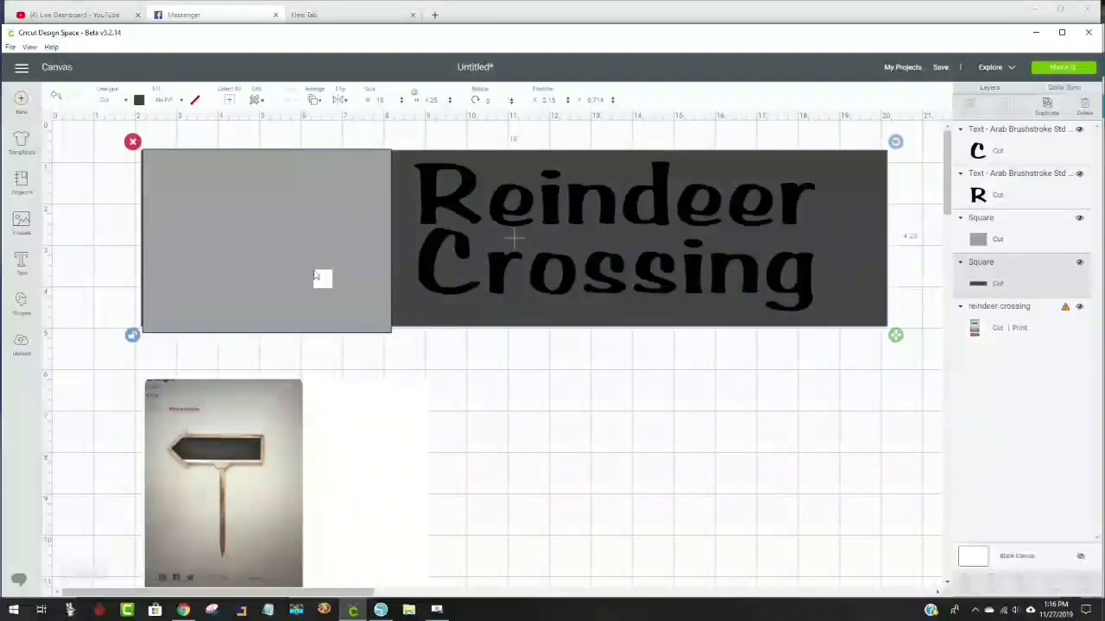
drag(321, 278, 316, 274)
drag(657, 290, 679, 299)
drag(666, 229, 677, 231)
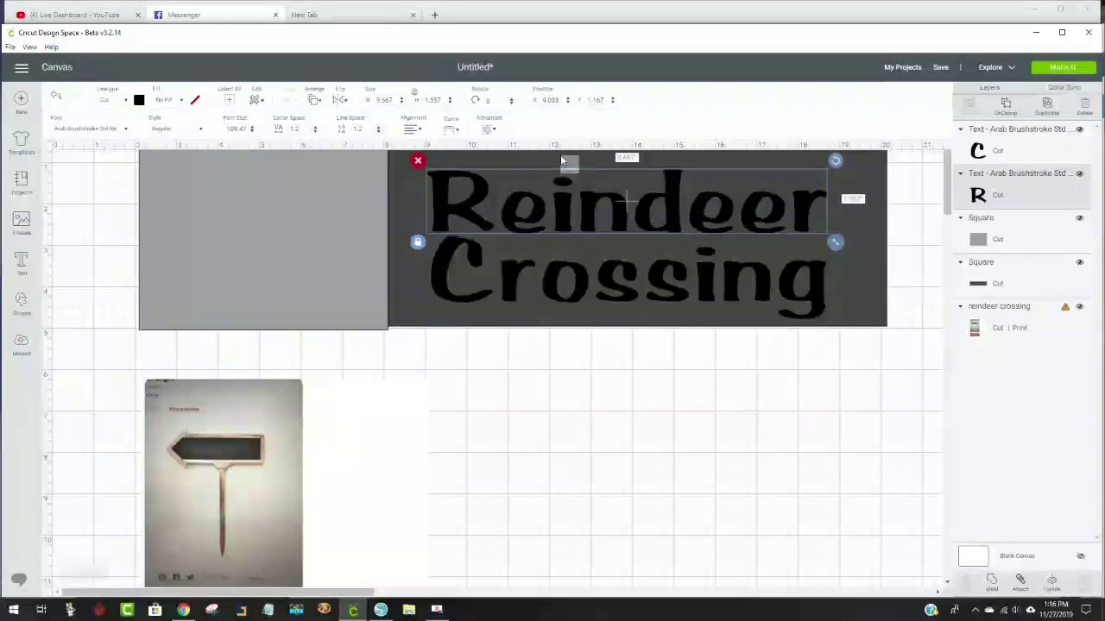
Step: Resize both text lines together to about 11.4 by 4.1 in and place them on the dark rectangle at about X 8.6, Y 0.8
click(776, 356)
click(764, 306)
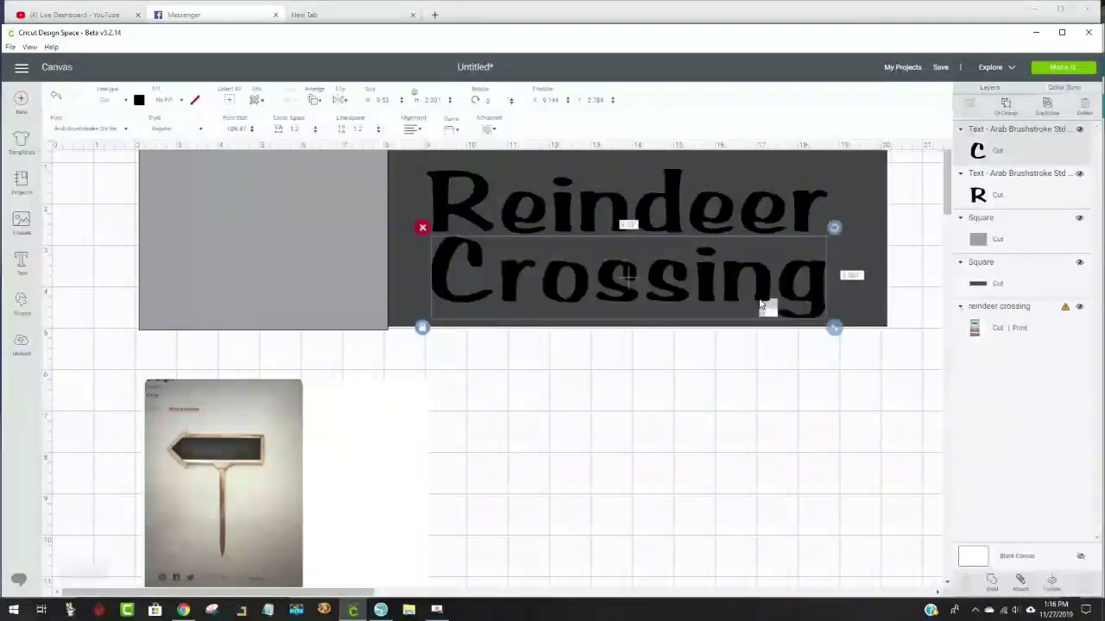
shift+click(710, 227)
drag(835, 330, 892, 361)
drag(703, 227, 695, 219)
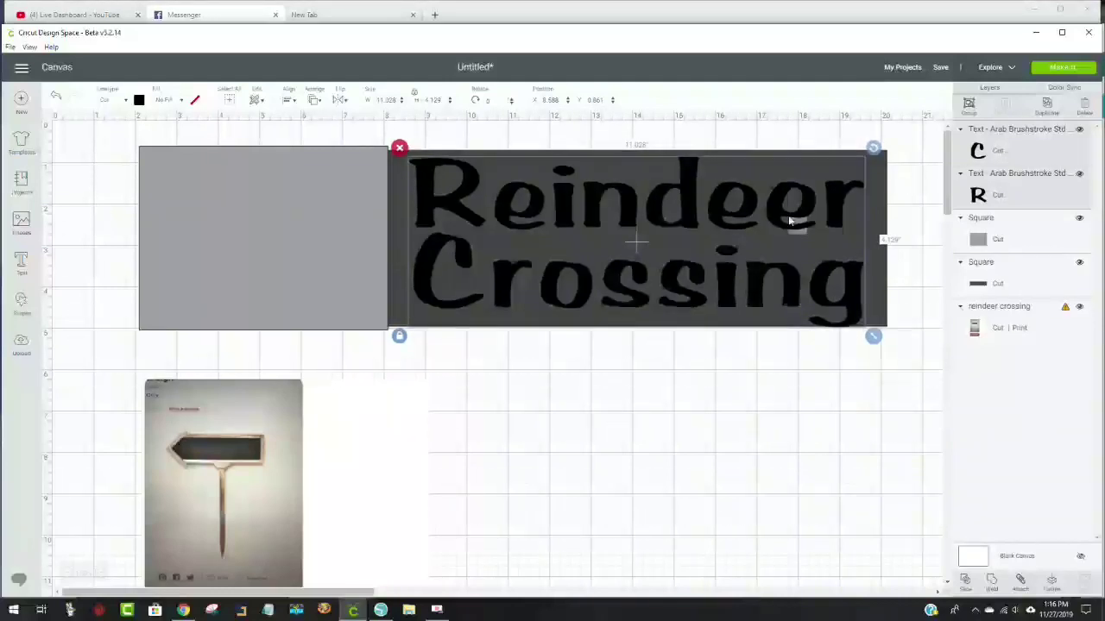
drag(718, 217, 719, 214)
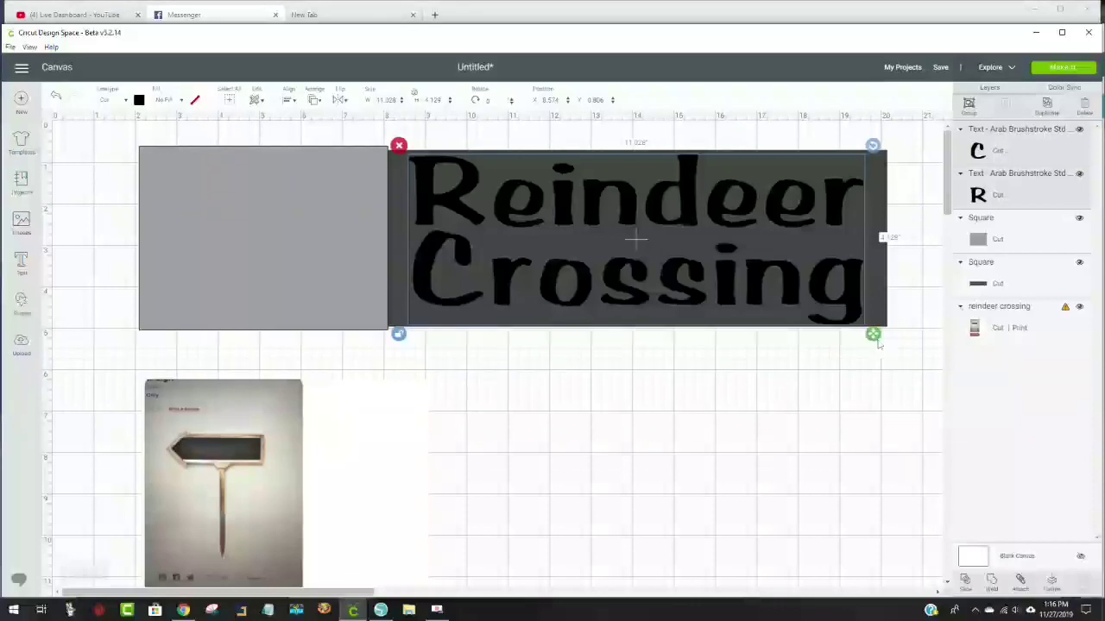
drag(873, 336, 890, 334)
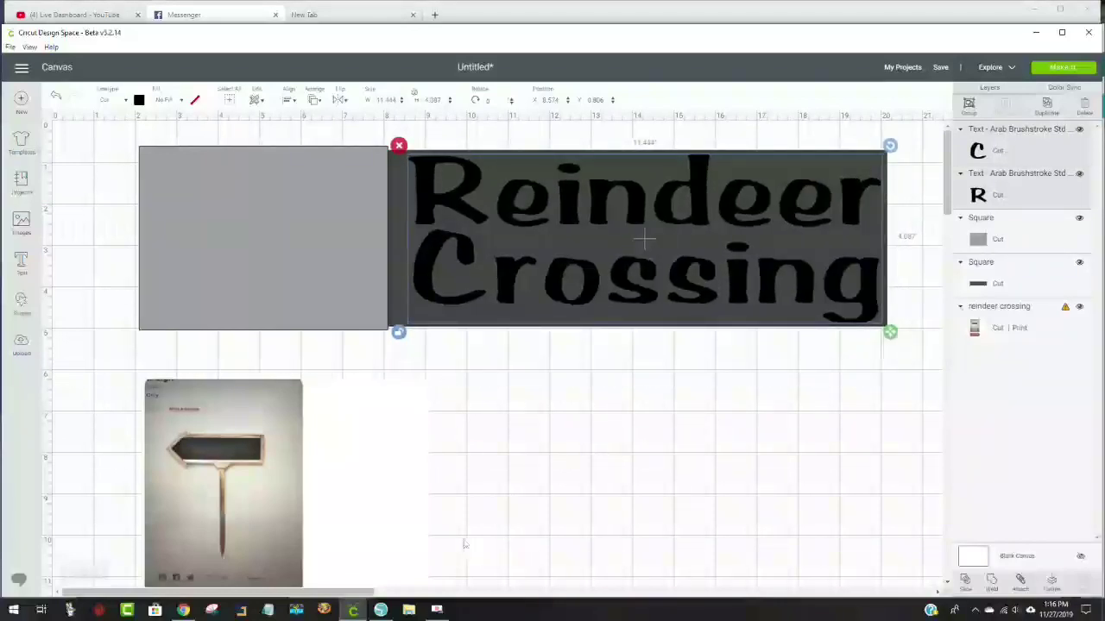
Step: Move the reference image to the canvas's left edge at about X 0, Y 6.5
click(277, 509)
drag(235, 403, 358, 427)
drag(293, 438, 331, 456)
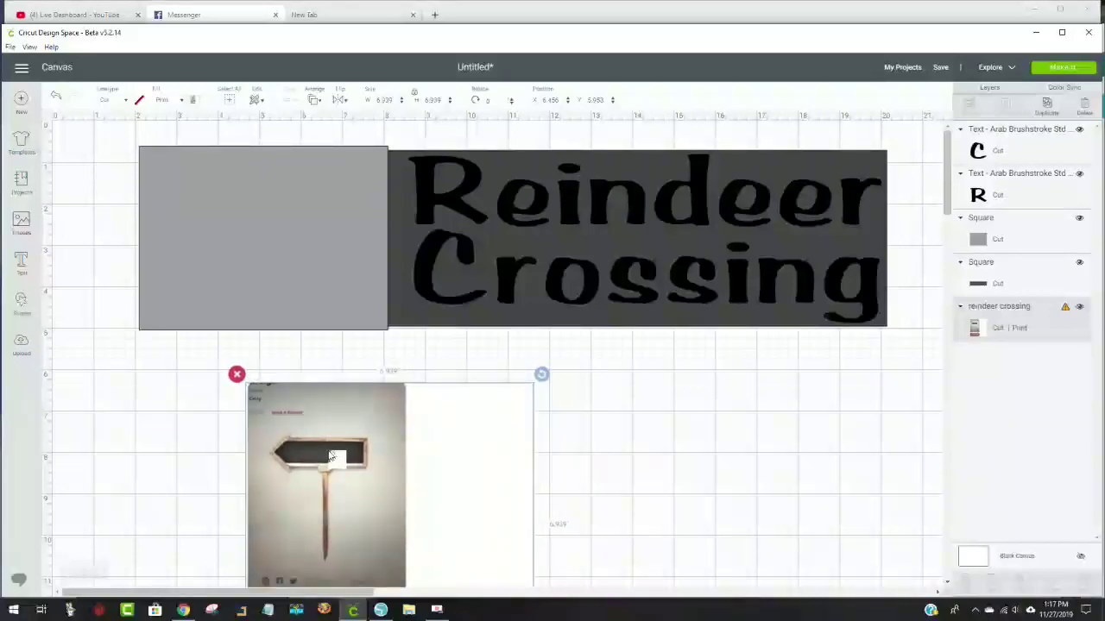
drag(330, 457, 111, 456)
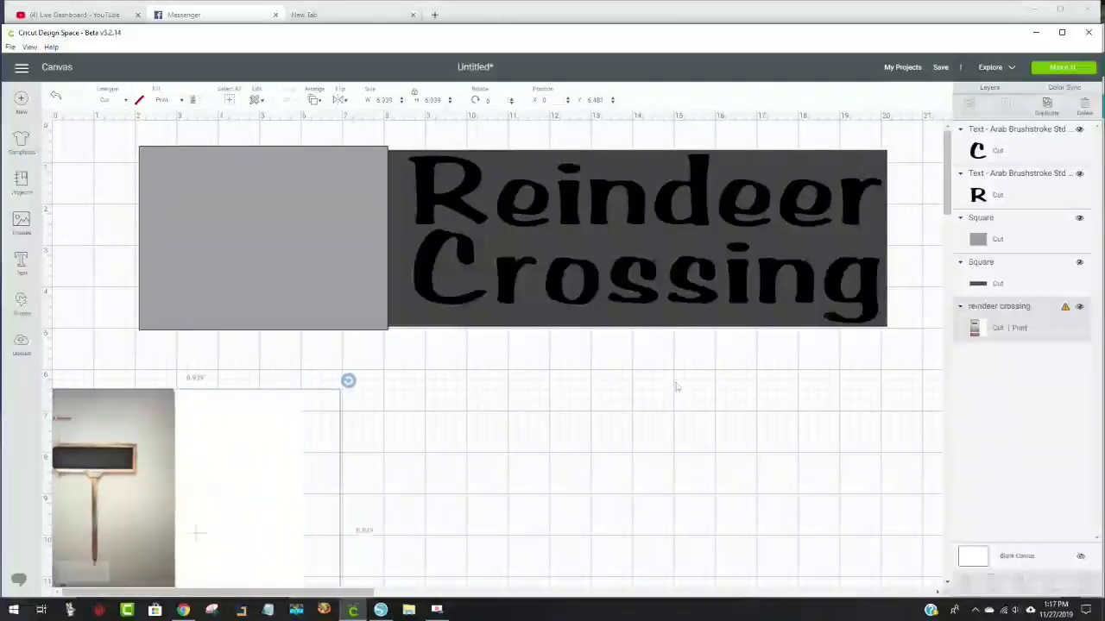
Step: Shift the Crossing text line beneath Reindeer to about X 8.5, Y 2.7 on the dark rectangle
drag(629, 287, 590, 293)
click(654, 224)
click(578, 404)
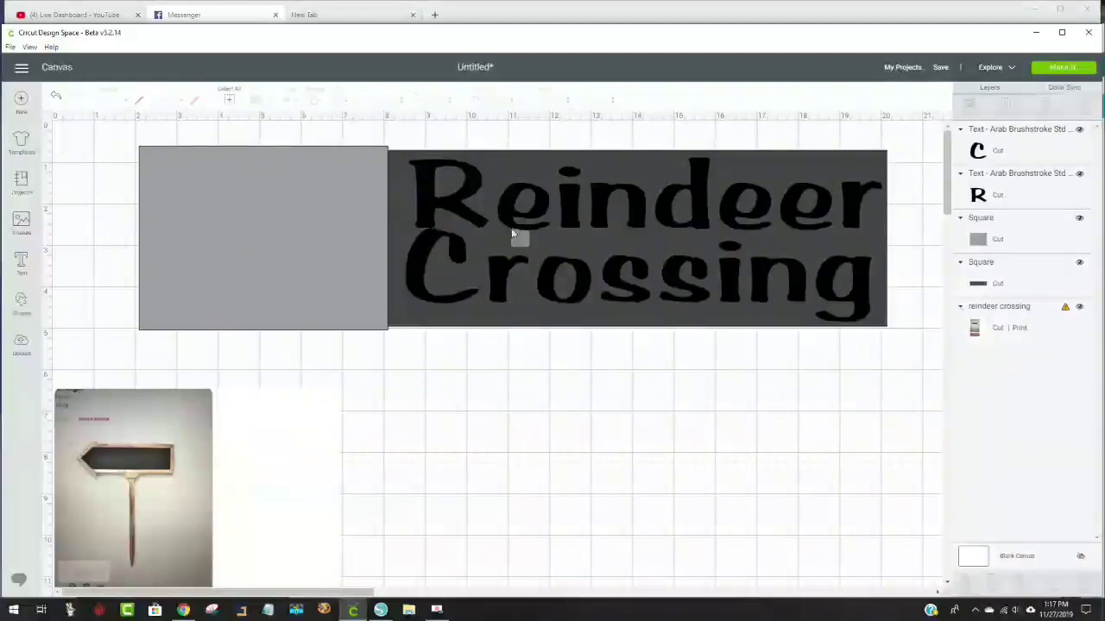
click(458, 255)
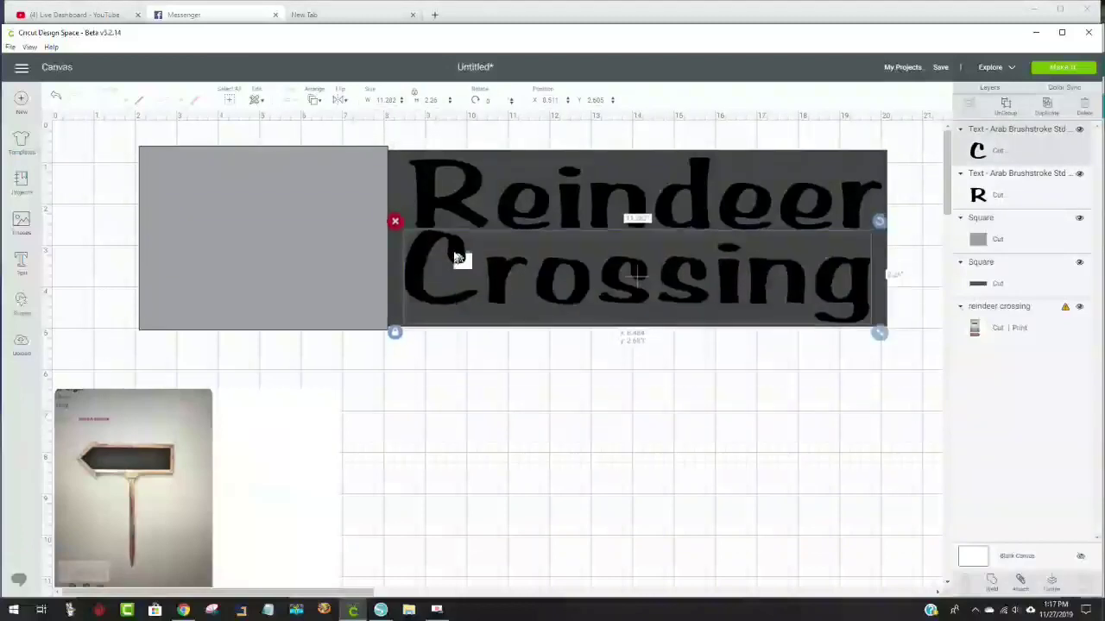
click(715, 401)
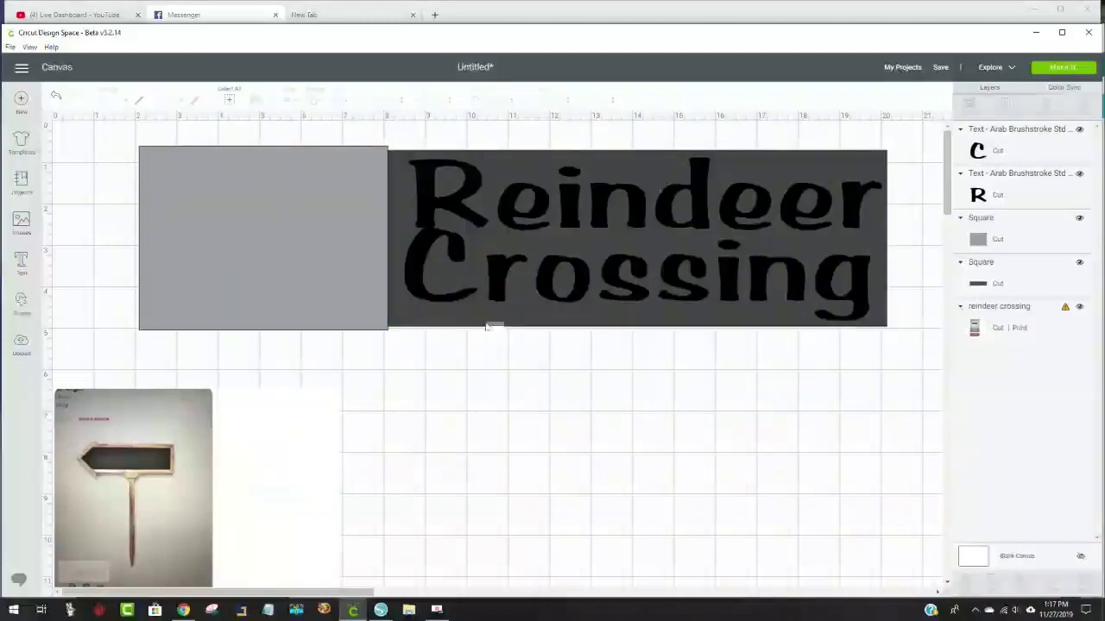
drag(432, 303, 434, 308)
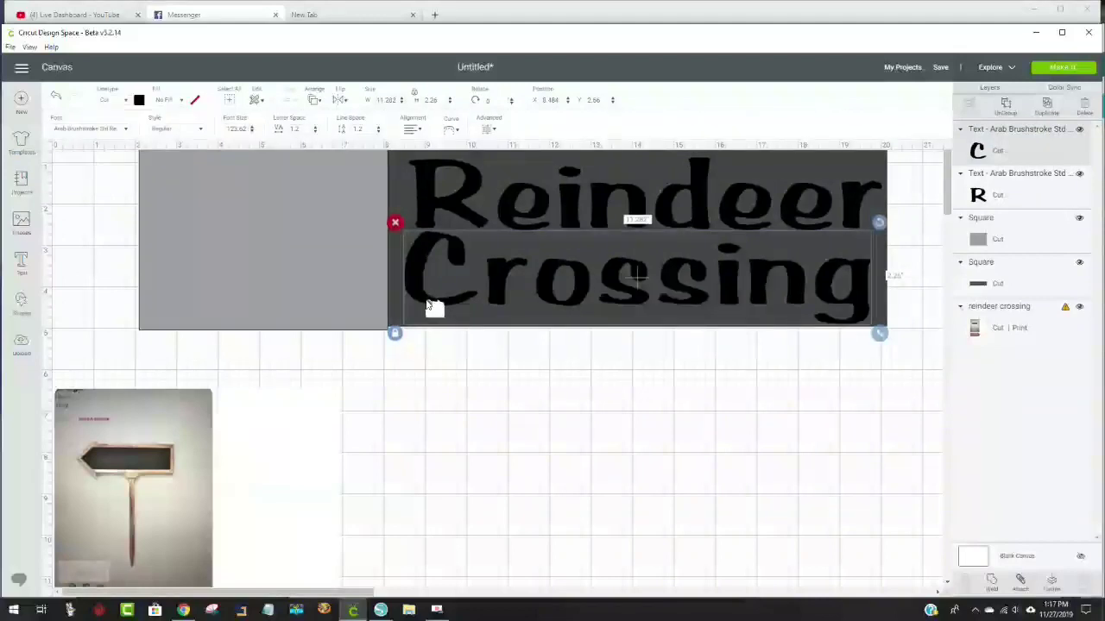
click(484, 375)
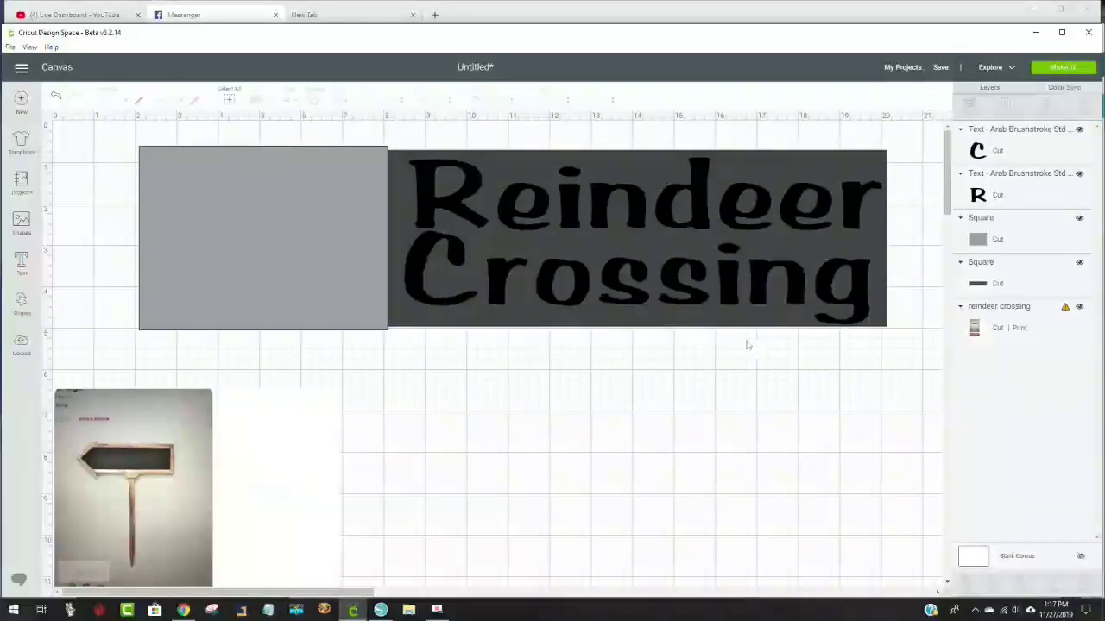
Step: Recolor the Reindeer and Crossing text lines together to white
click(701, 304)
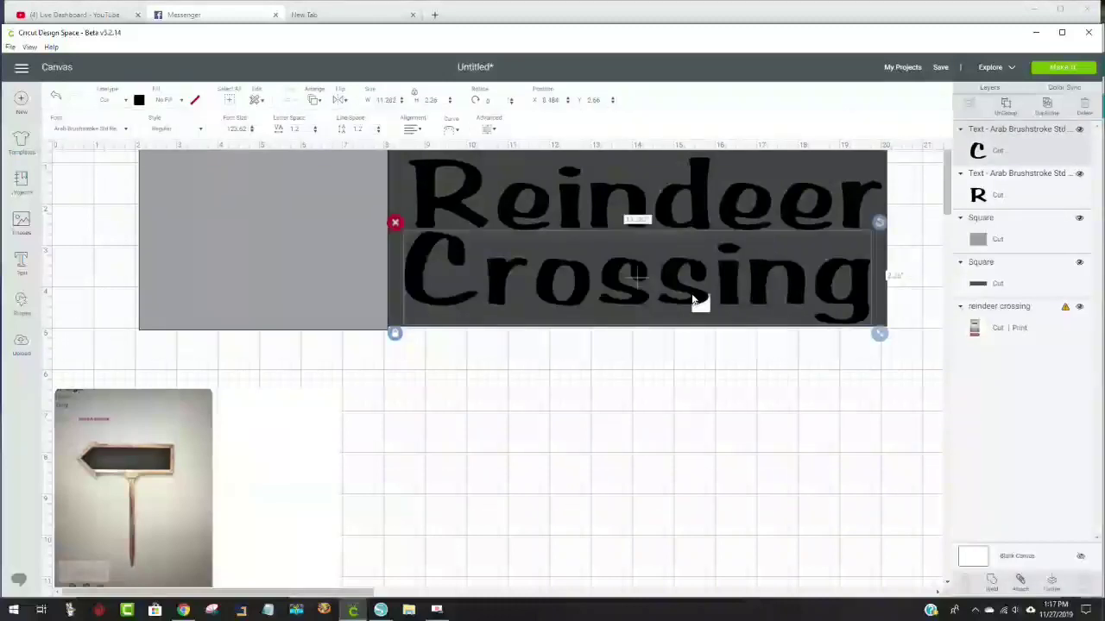
shift+click(569, 210)
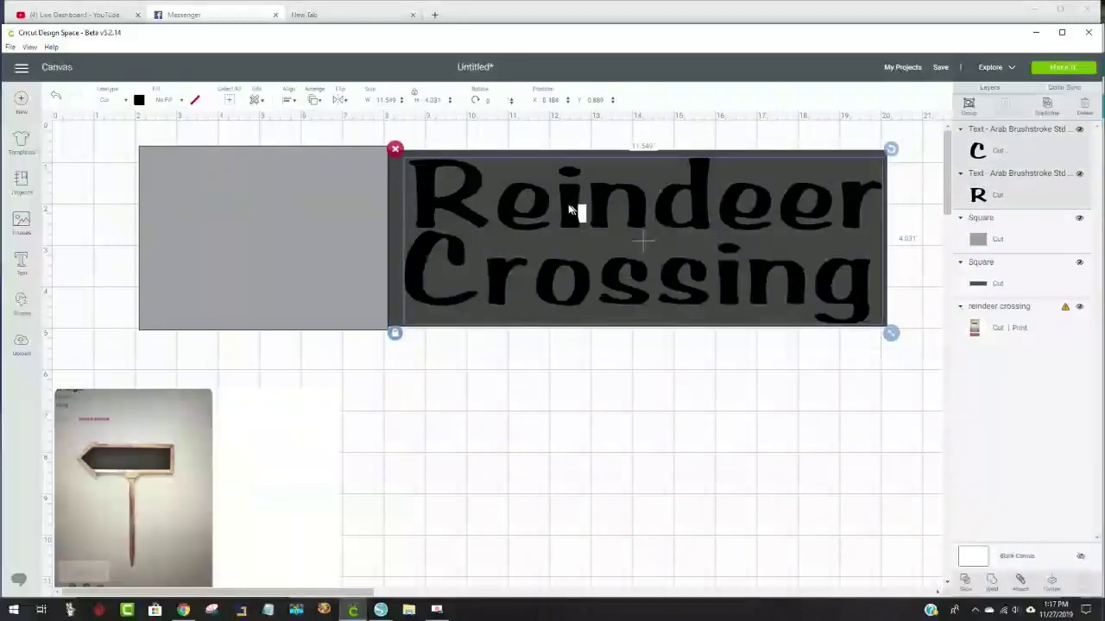
click(139, 100)
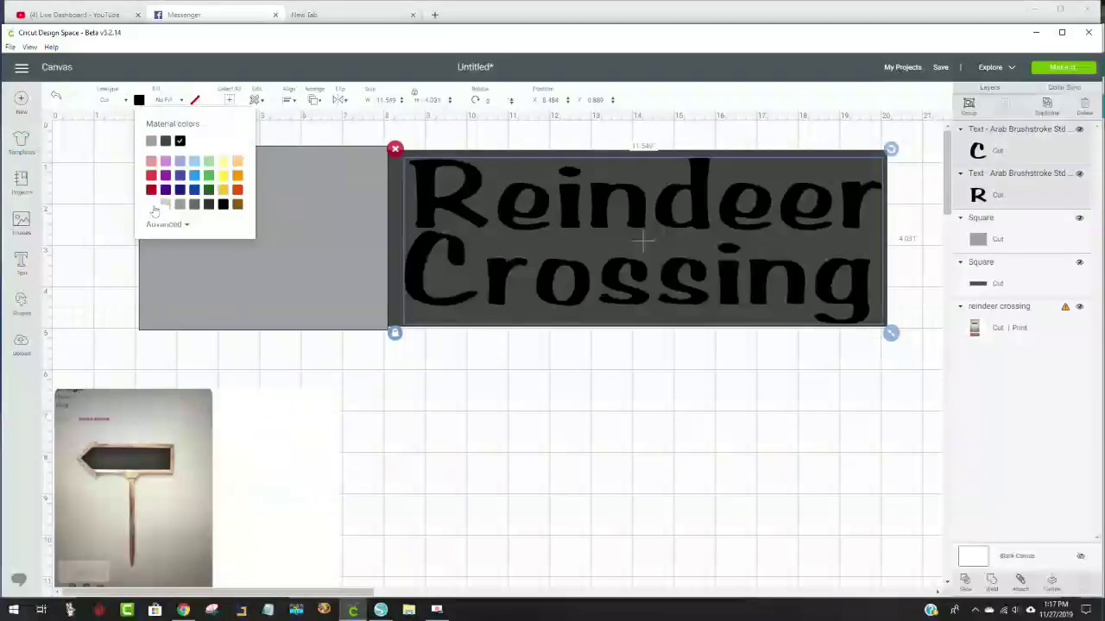
click(153, 205)
click(673, 543)
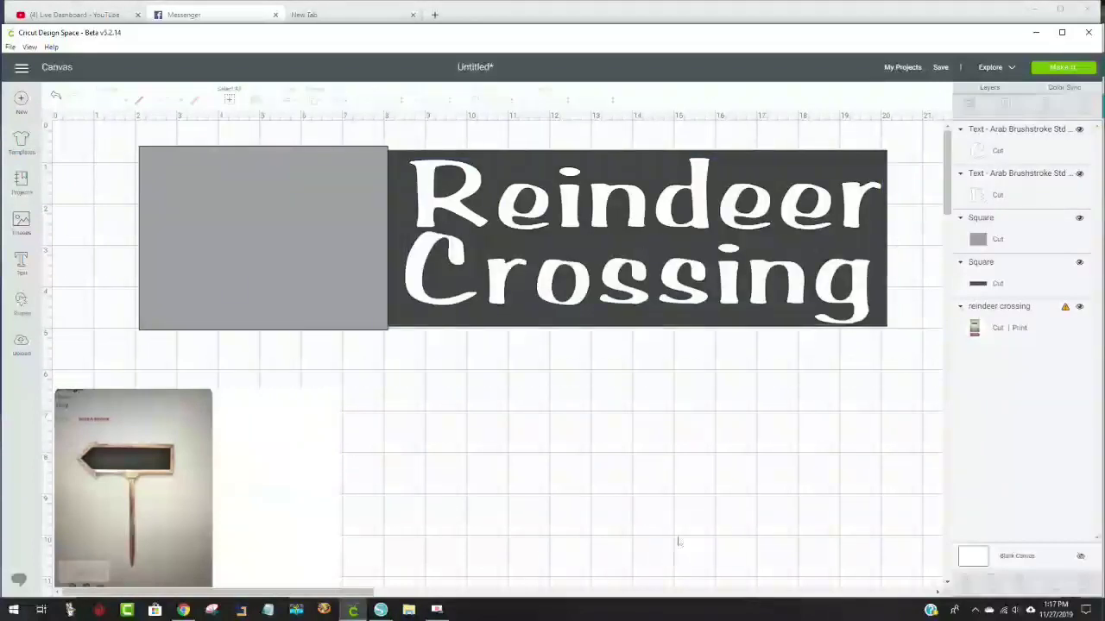
Step: Recolor the dark rectangle black and nudge the light gray rectangle to about X 2.1, Y 0.6
click(824, 167)
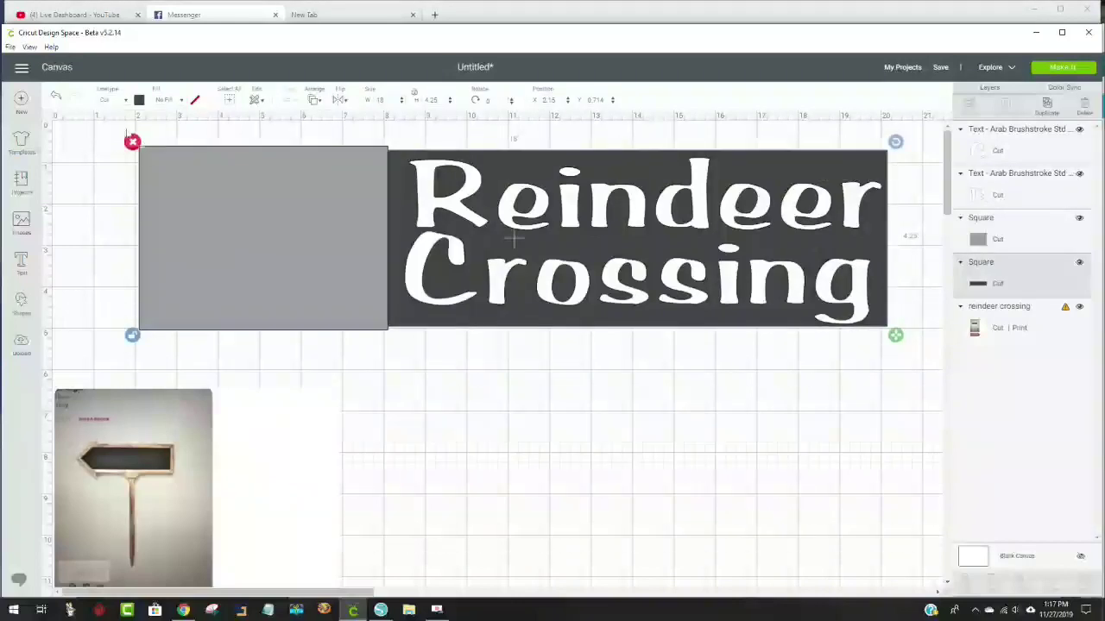
click(139, 100)
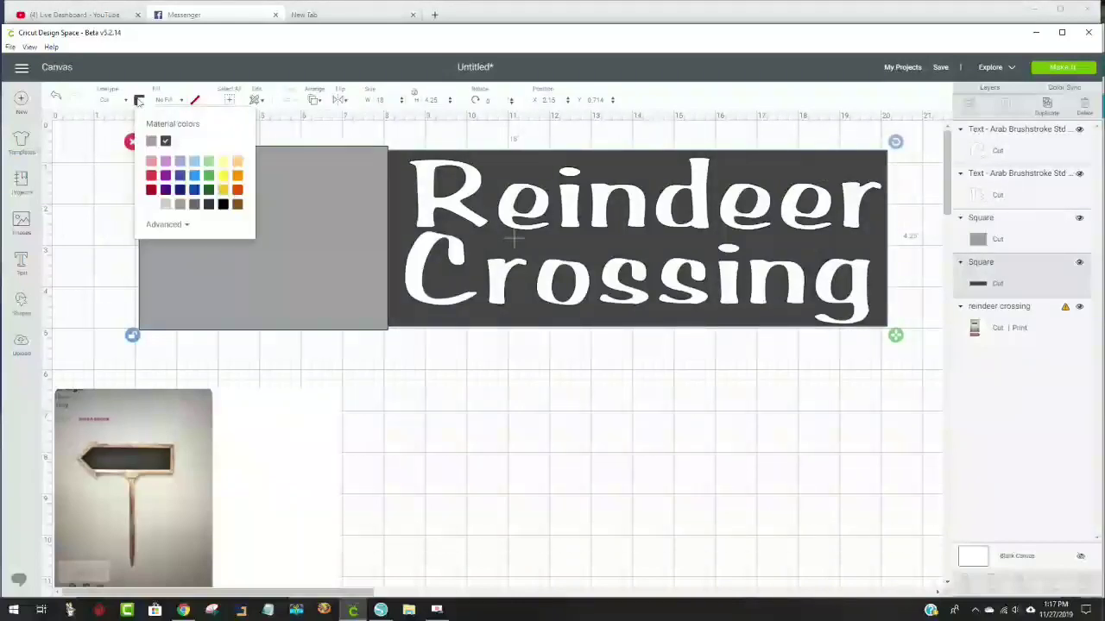
click(223, 206)
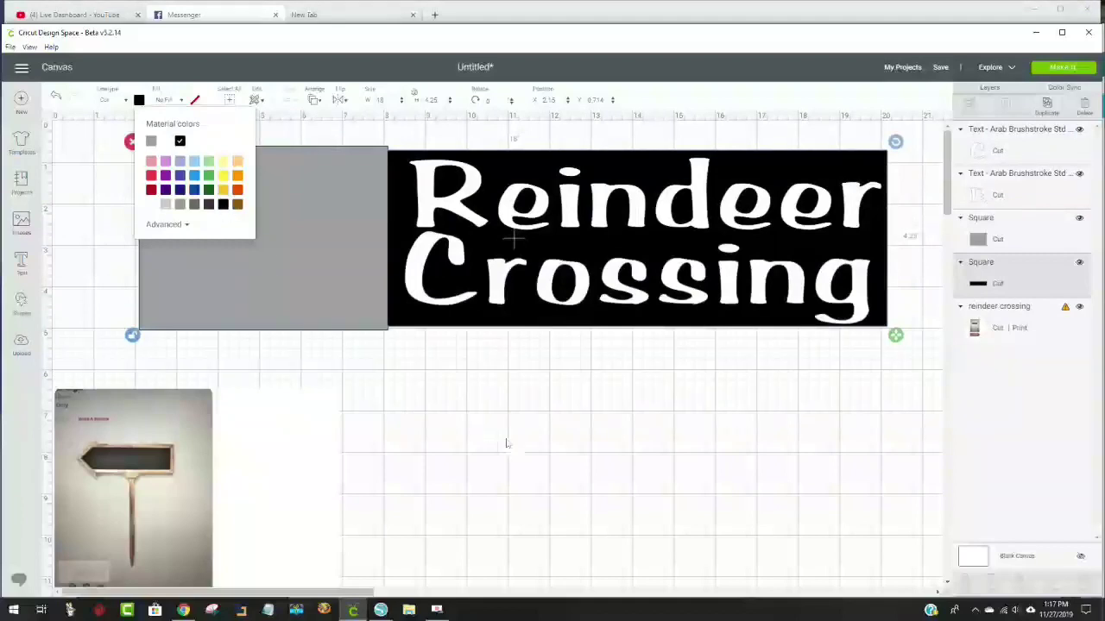
click(586, 481)
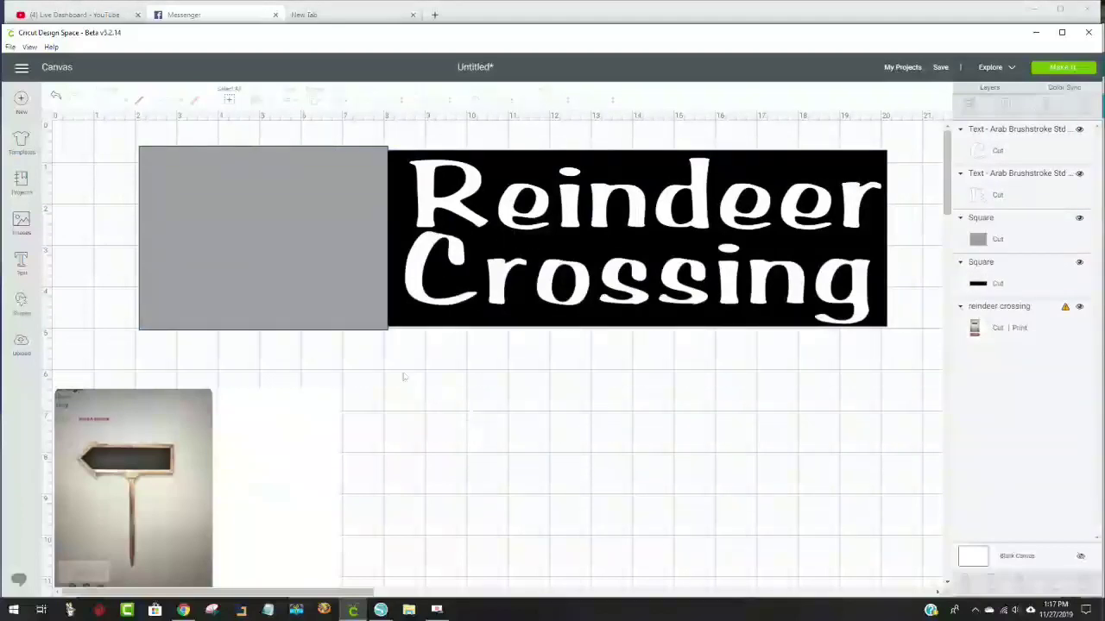
mouse_move(252, 258)
mouse_down()
mouse_move(252, 300)
mouse_move(271, 269)
mouse_up()
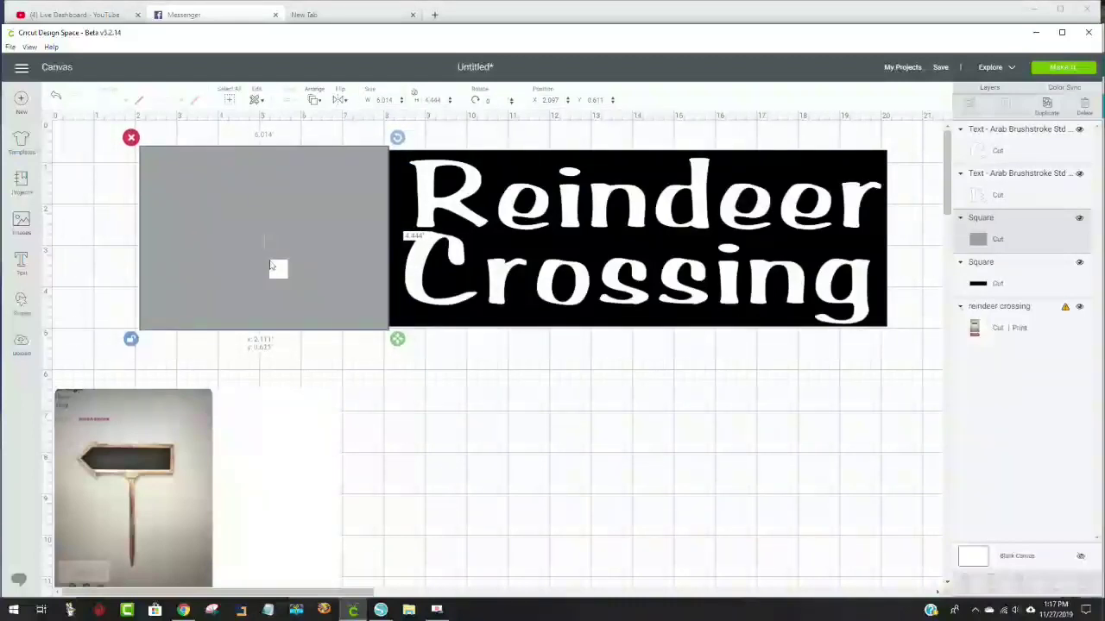
click(456, 444)
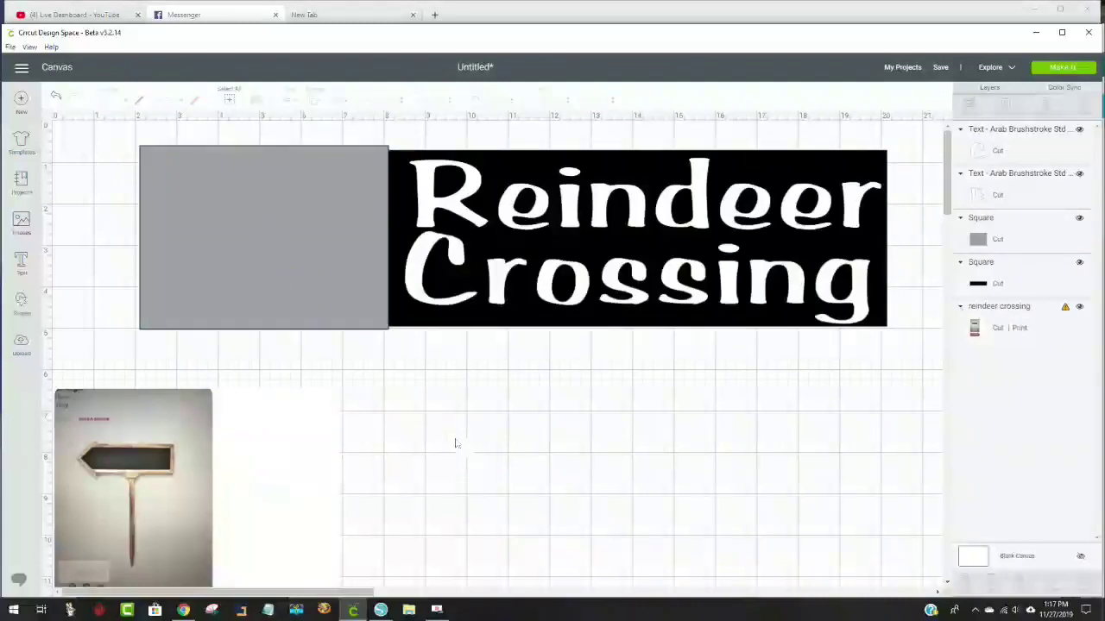
Step: Search the image library for "reindeer"
click(19, 223)
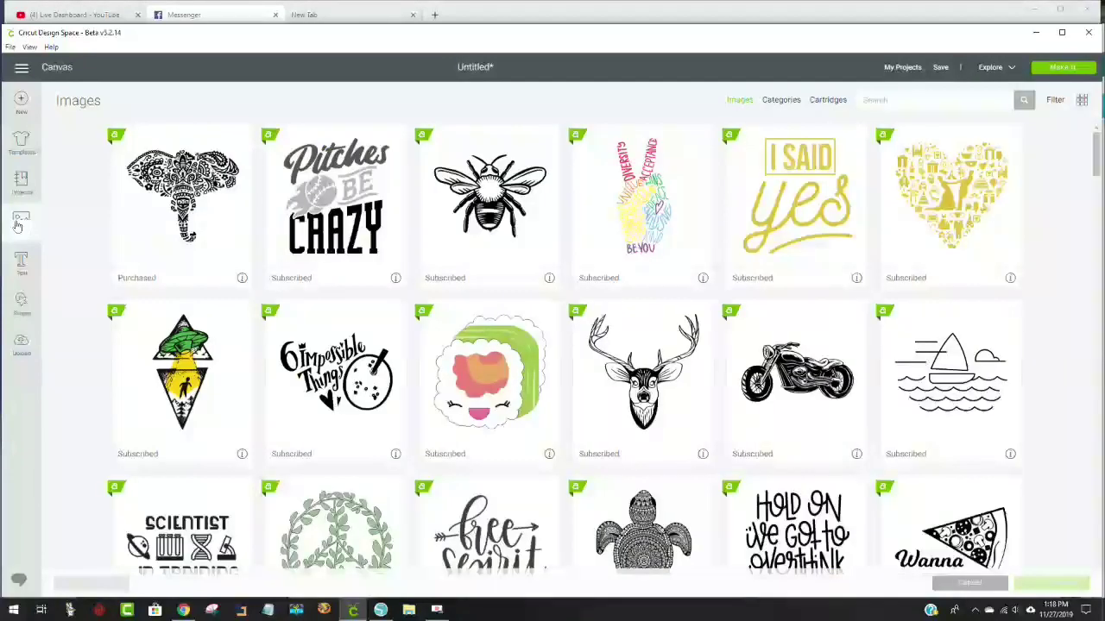
click(940, 100)
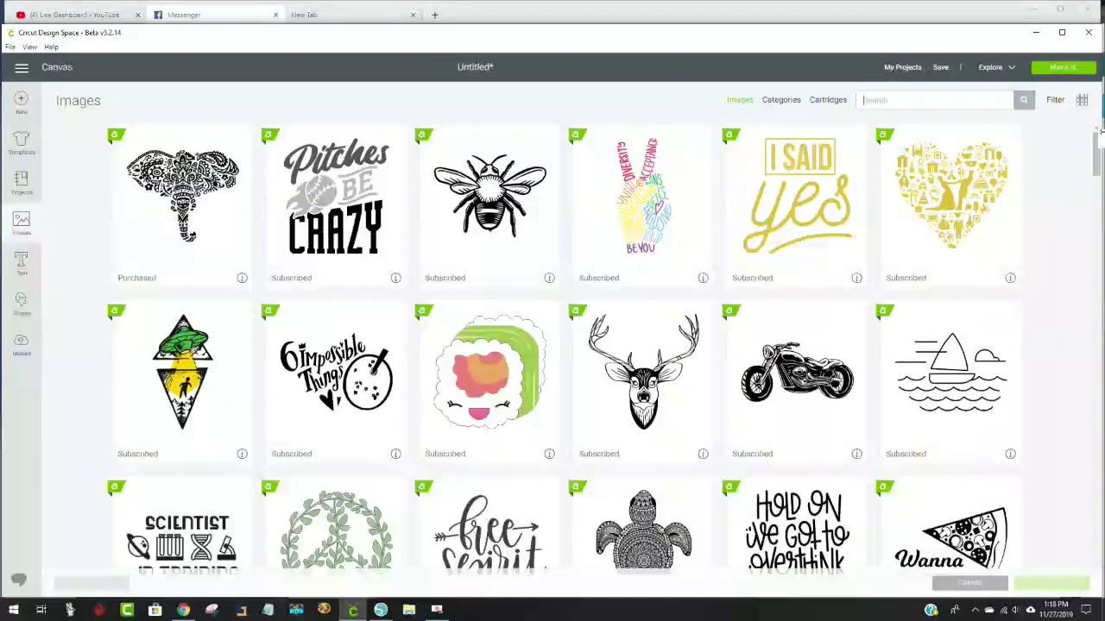
text(reindeer)
key(Return)
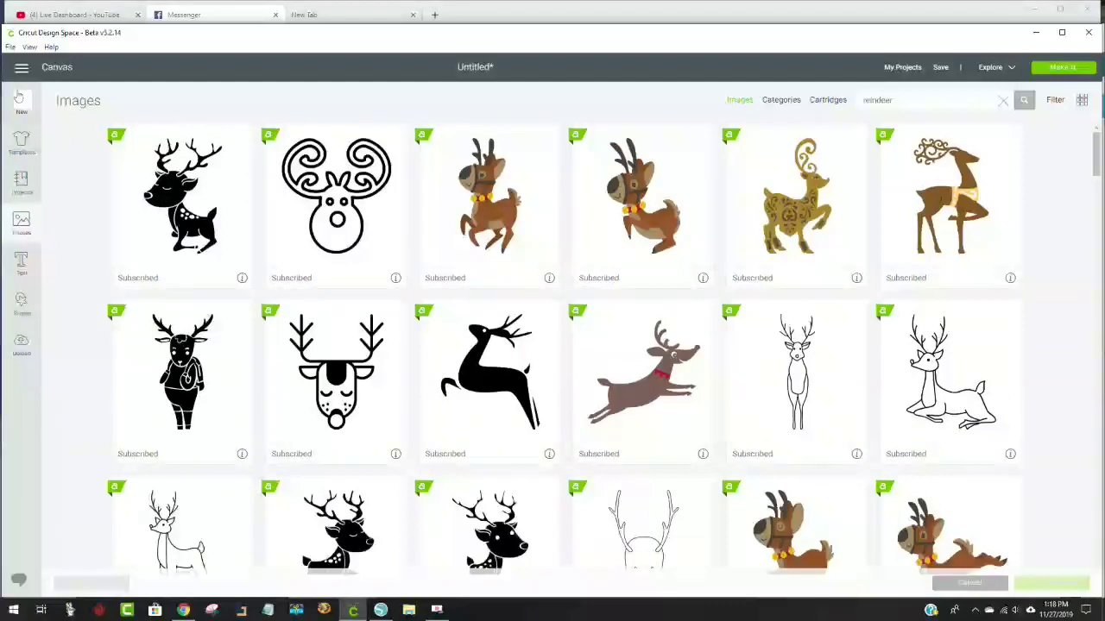
Step: Back on the canvas, enlarge the reference image to about 13.1 in square and place it below the sign at about X 1.7, Y 8.0
click(52, 67)
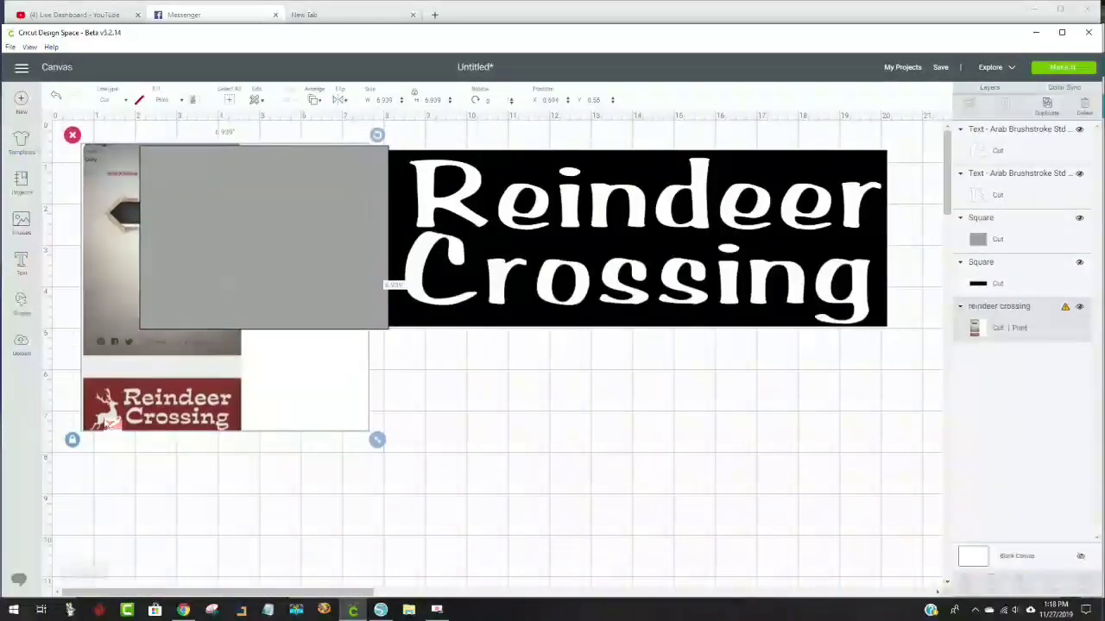
drag(387, 443, 326, 373)
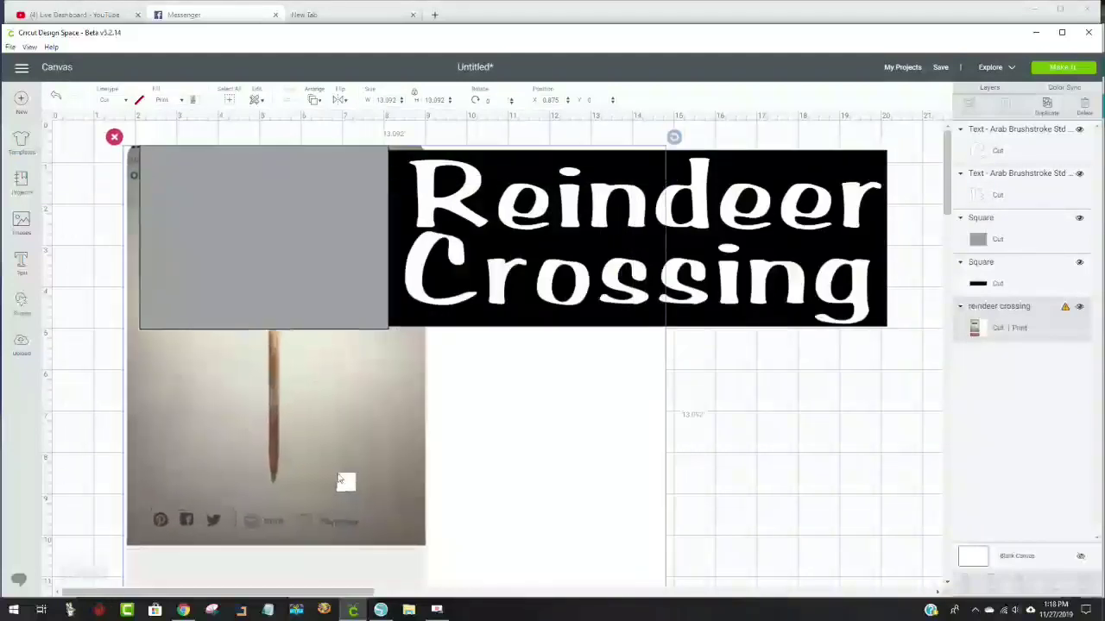
drag(324, 369, 303, 382)
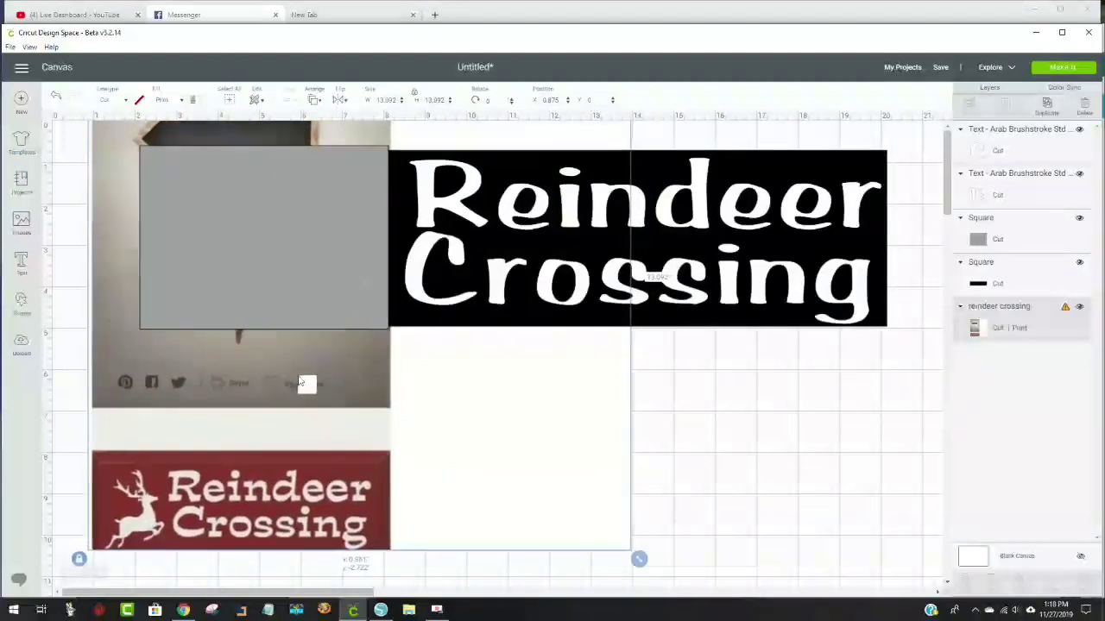
click(735, 392)
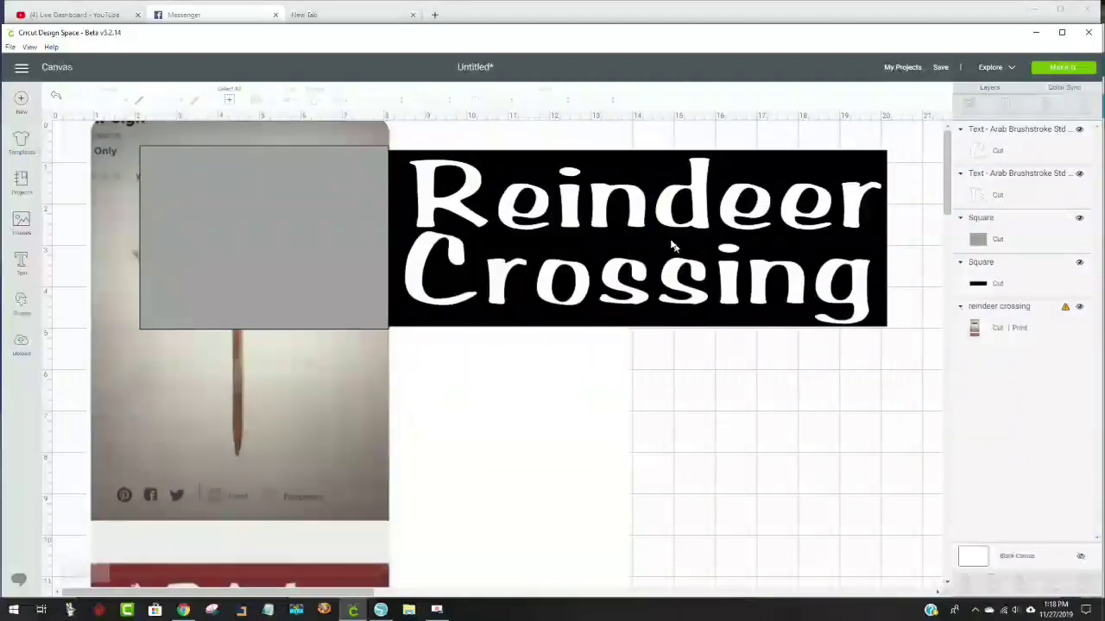
click(671, 221)
drag(112, 259, 147, 577)
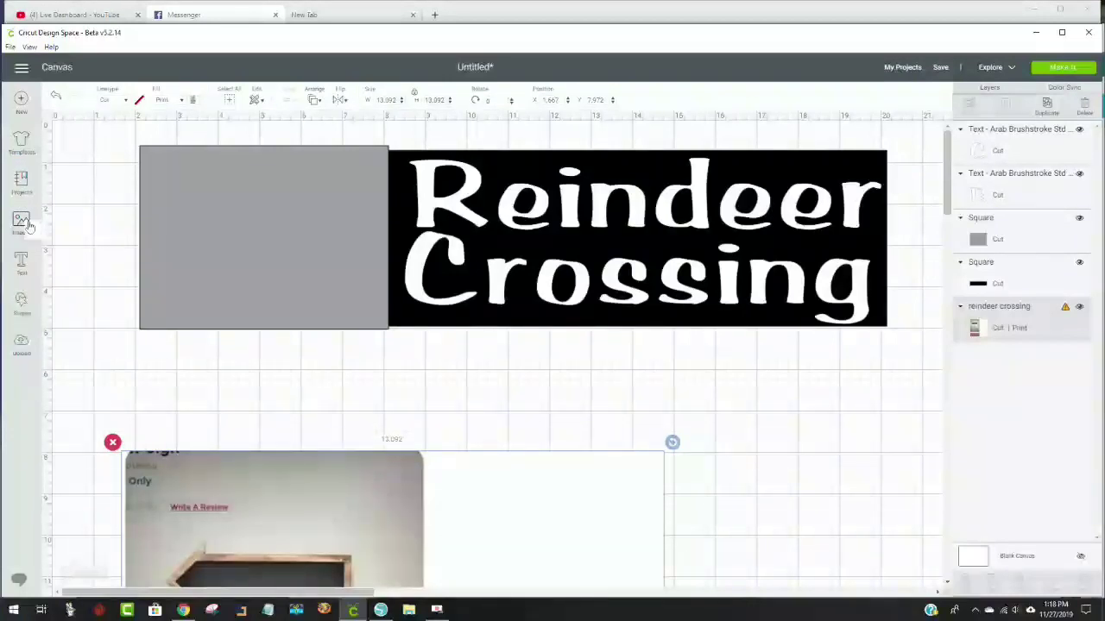
Step: Reopen the image library and examine the "reindeer" search results down to the uploaded images and back for suitable artwork
click(22, 223)
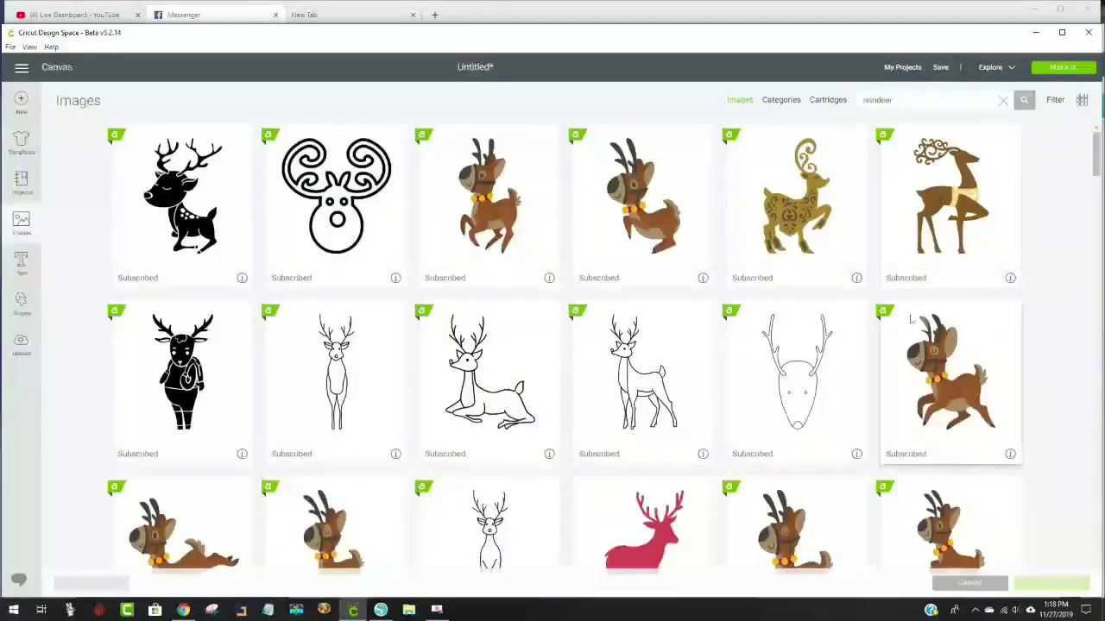
scroll(911, 322, down, 2)
scroll(915, 336, down, 1)
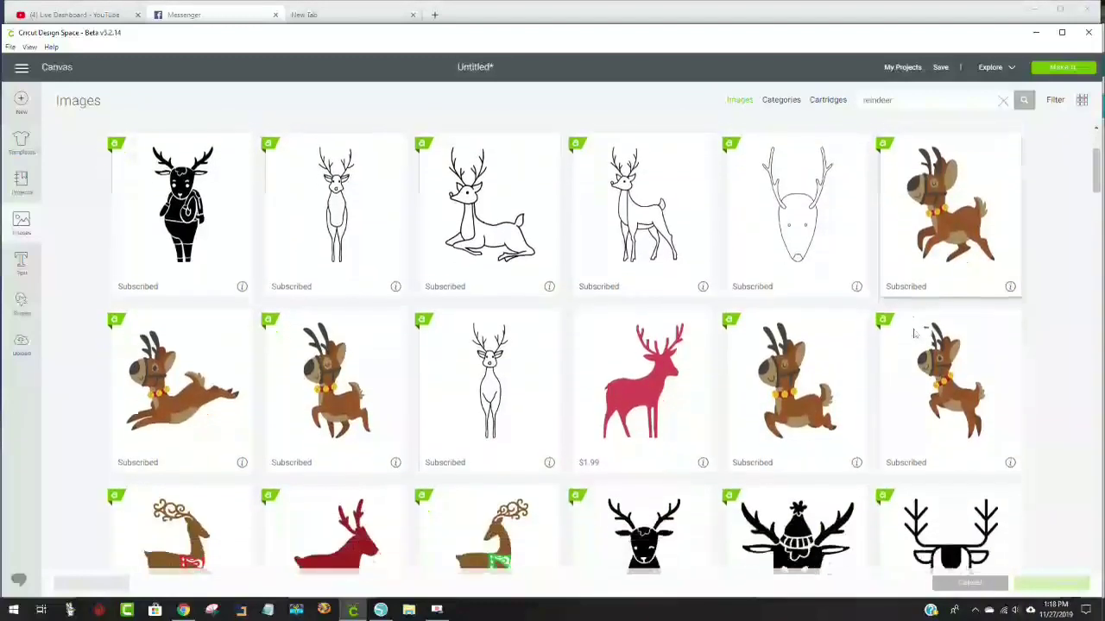
scroll(917, 346, down, 3)
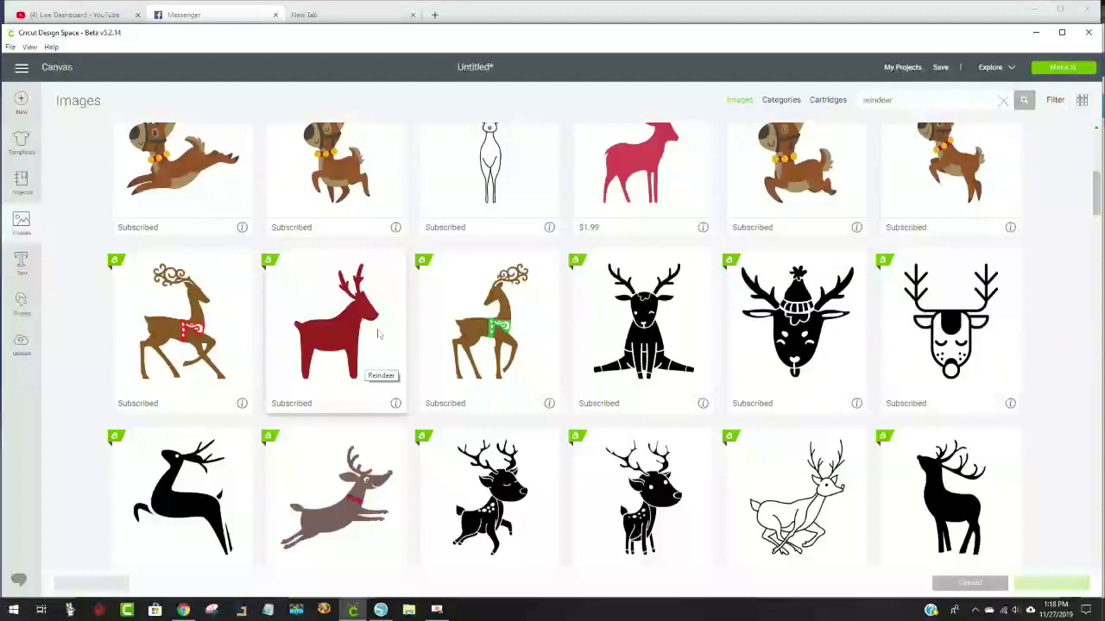
scroll(570, 367, down, 2)
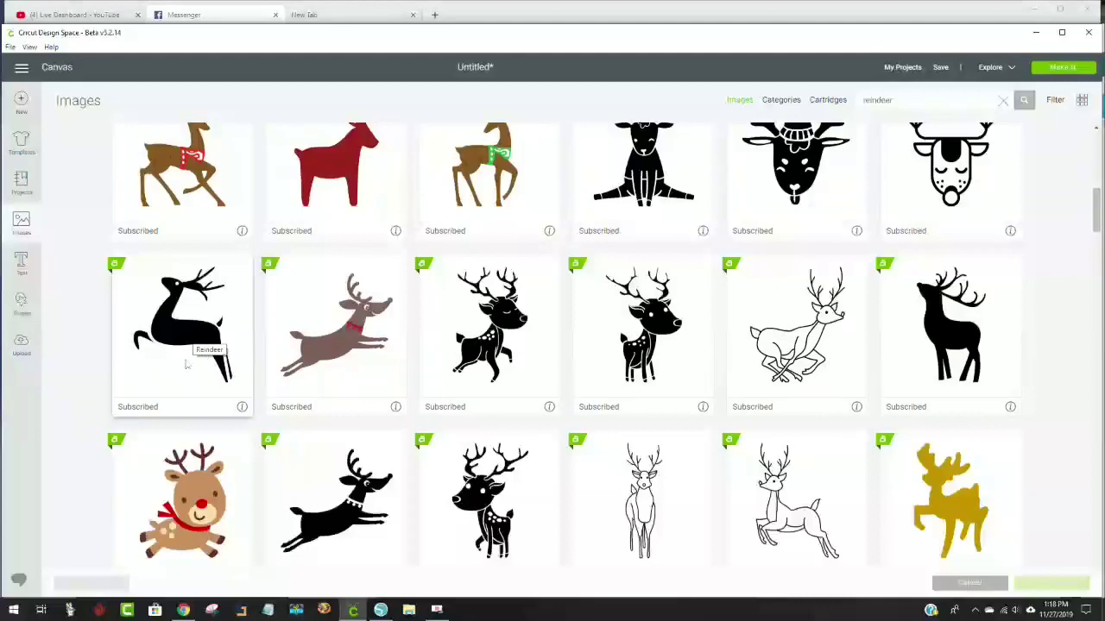
scroll(863, 371, down, 3)
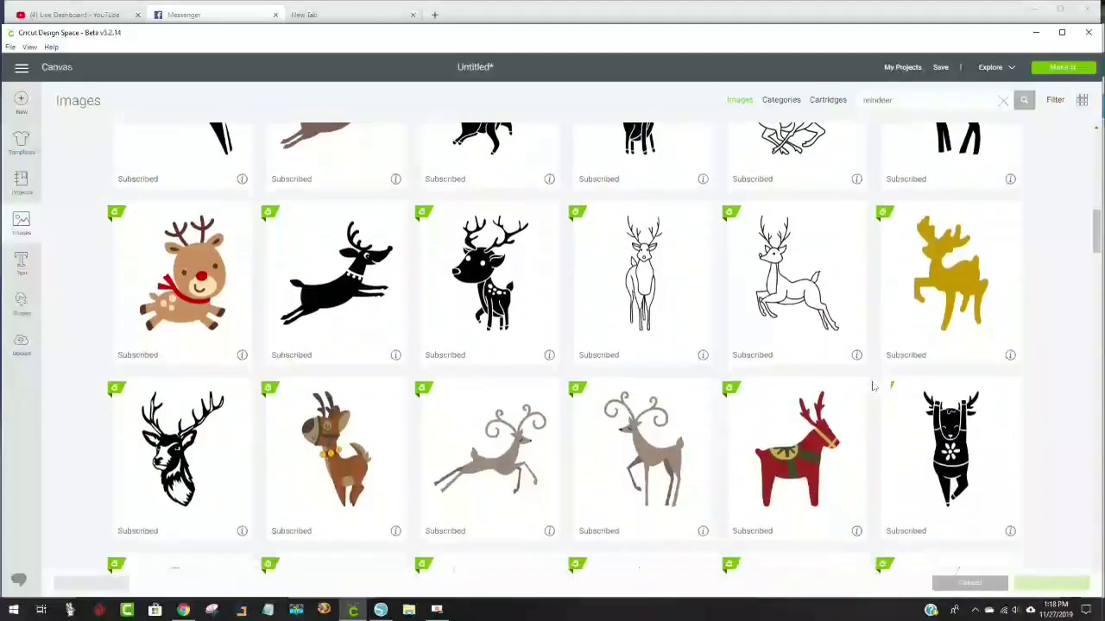
scroll(872, 387, down, 3)
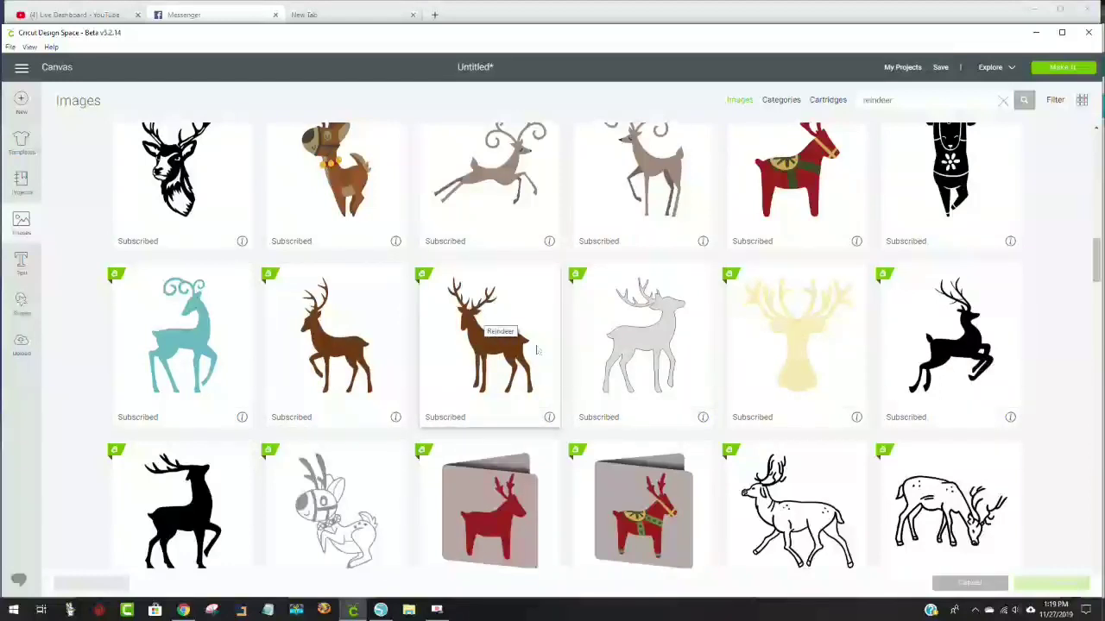
scroll(536, 349, down, 3)
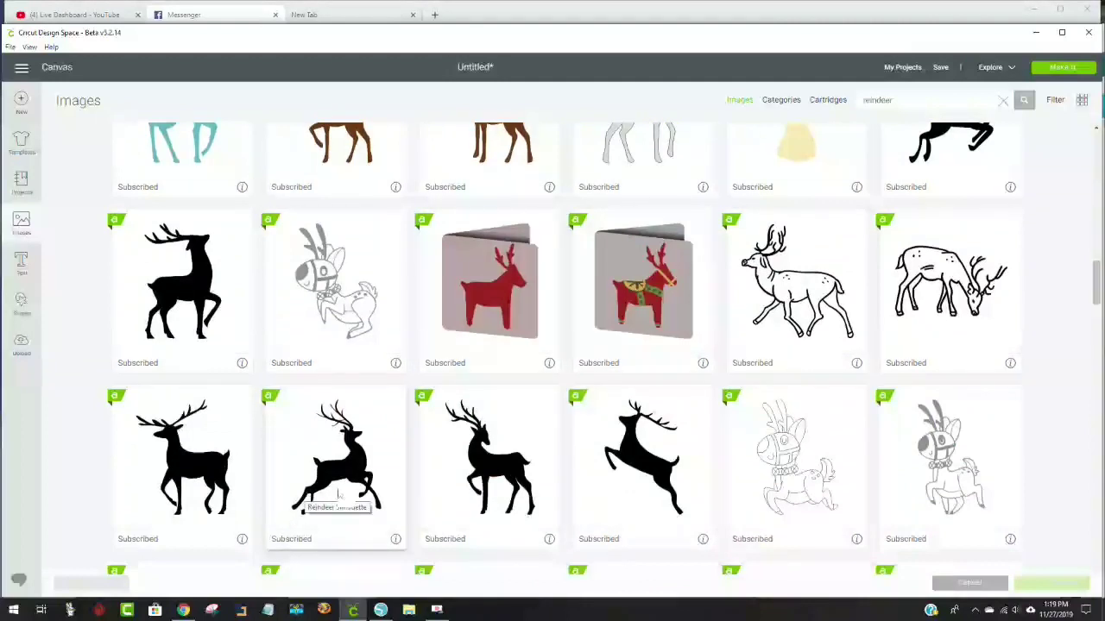
scroll(347, 493, down, 4)
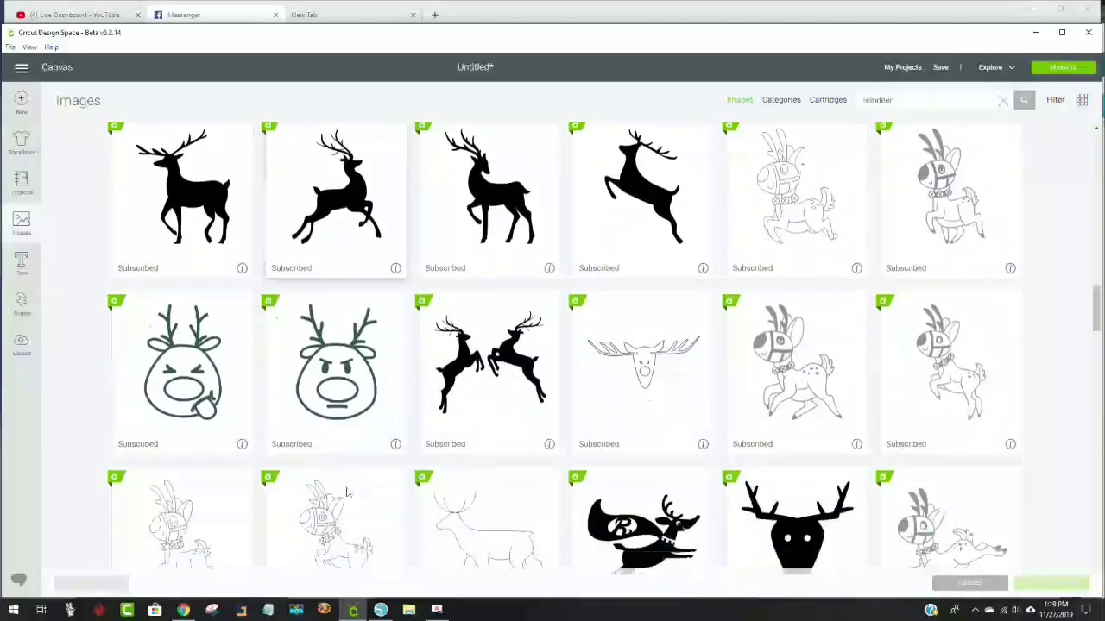
scroll(346, 493, down, 4)
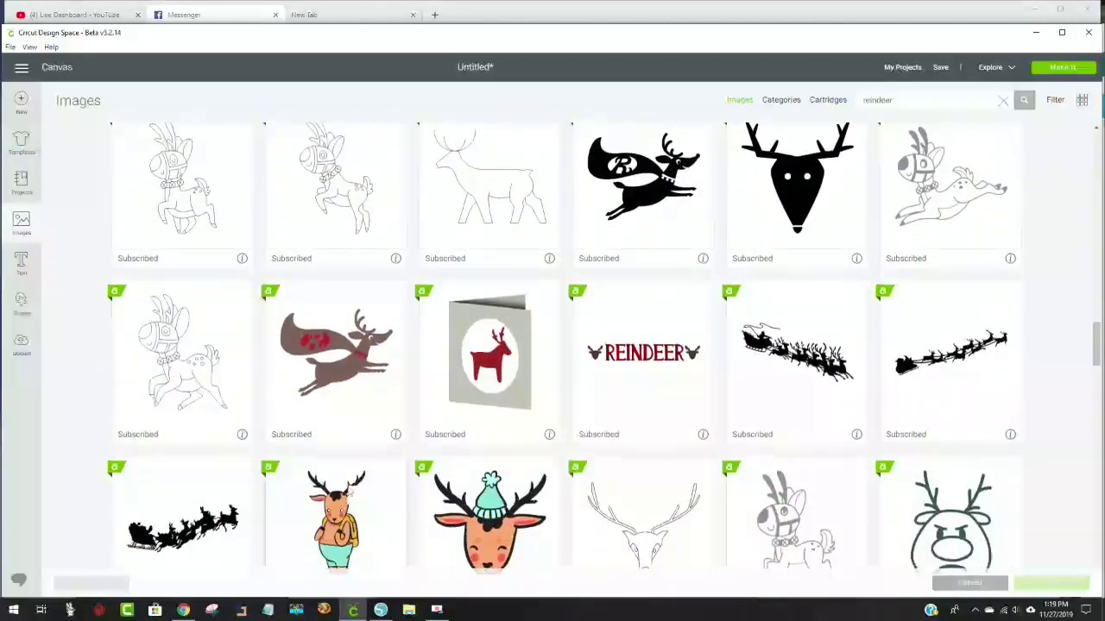
scroll(350, 491, down, 1)
scroll(350, 491, down, 10)
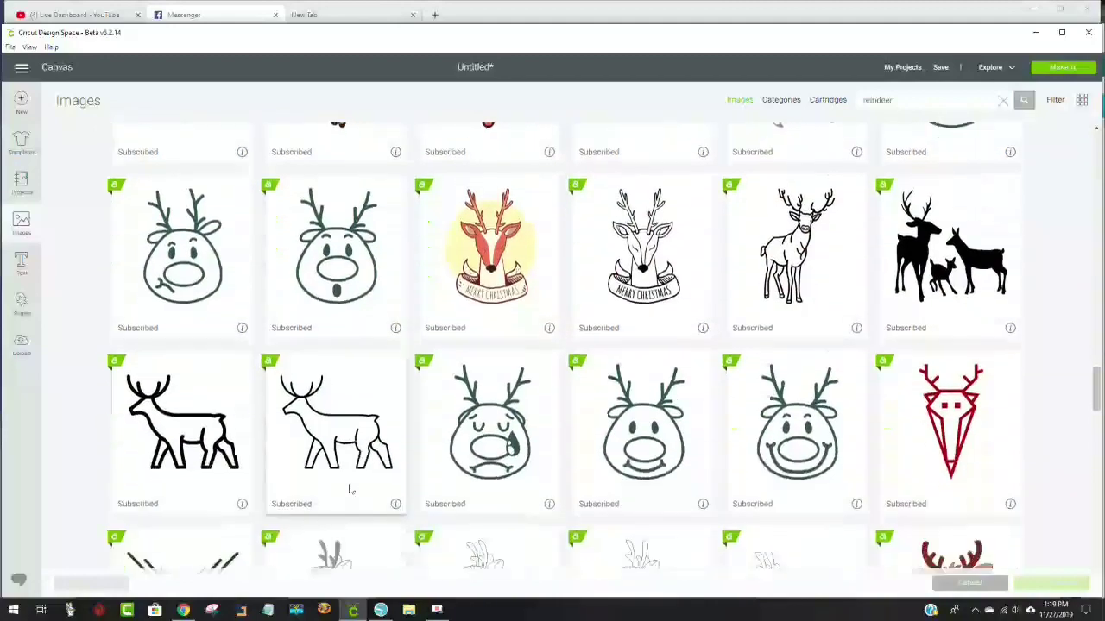
scroll(350, 491, down, 8)
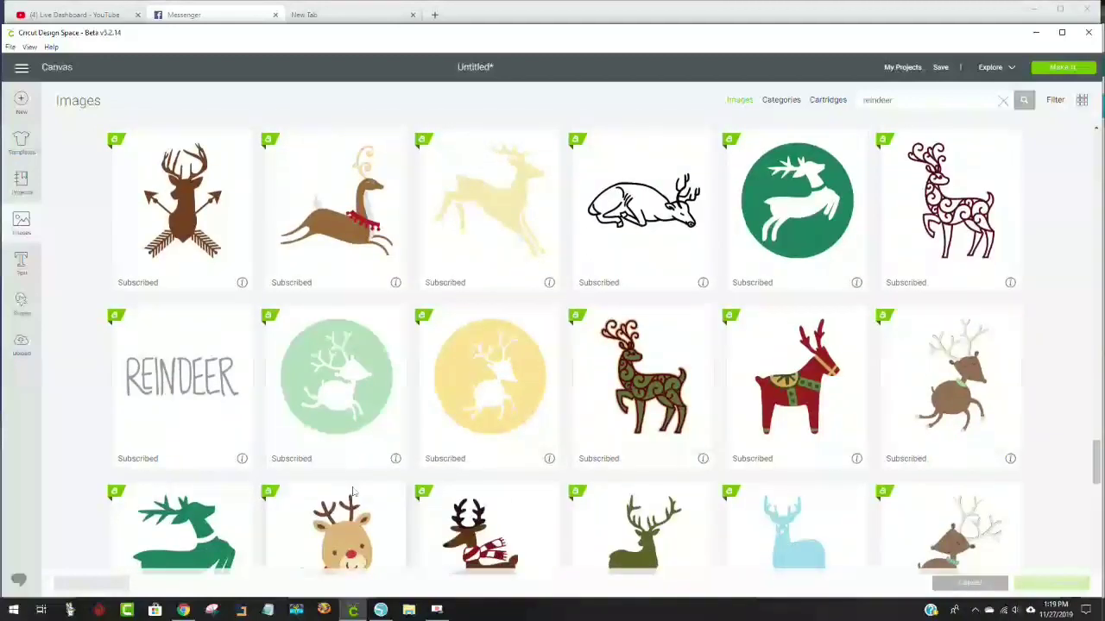
scroll(352, 492, down, 7)
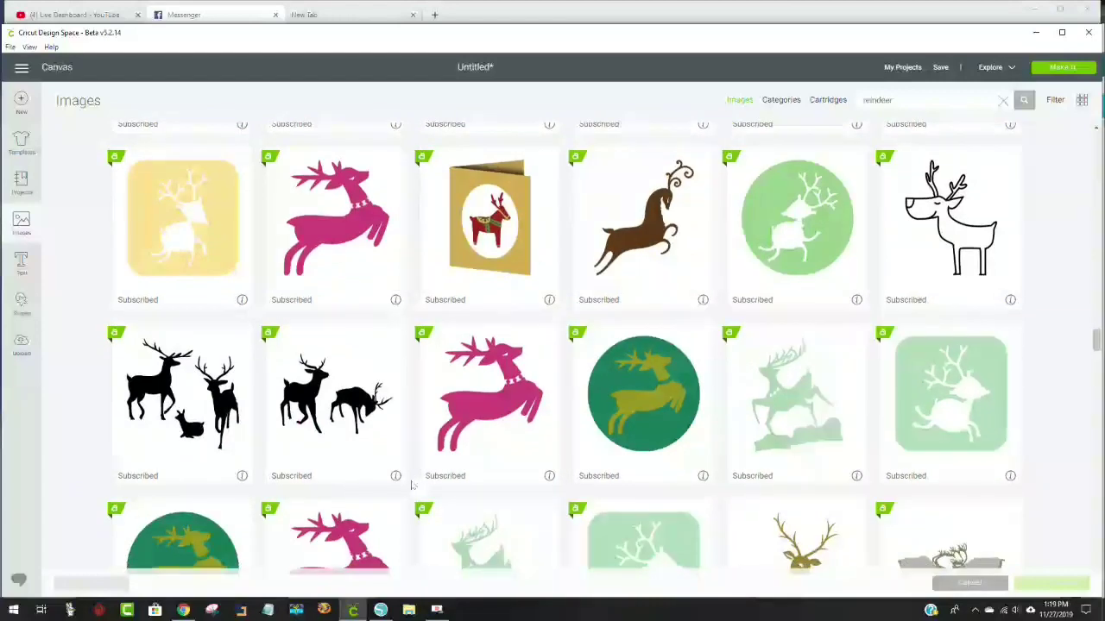
scroll(634, 493, down, 2)
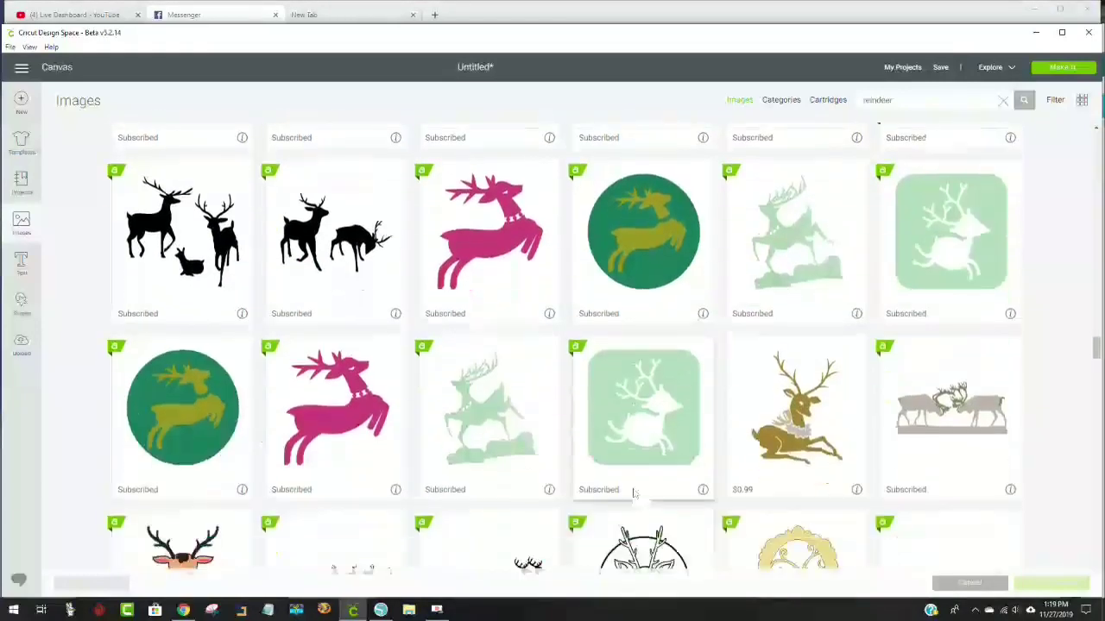
scroll(729, 522, down, 1)
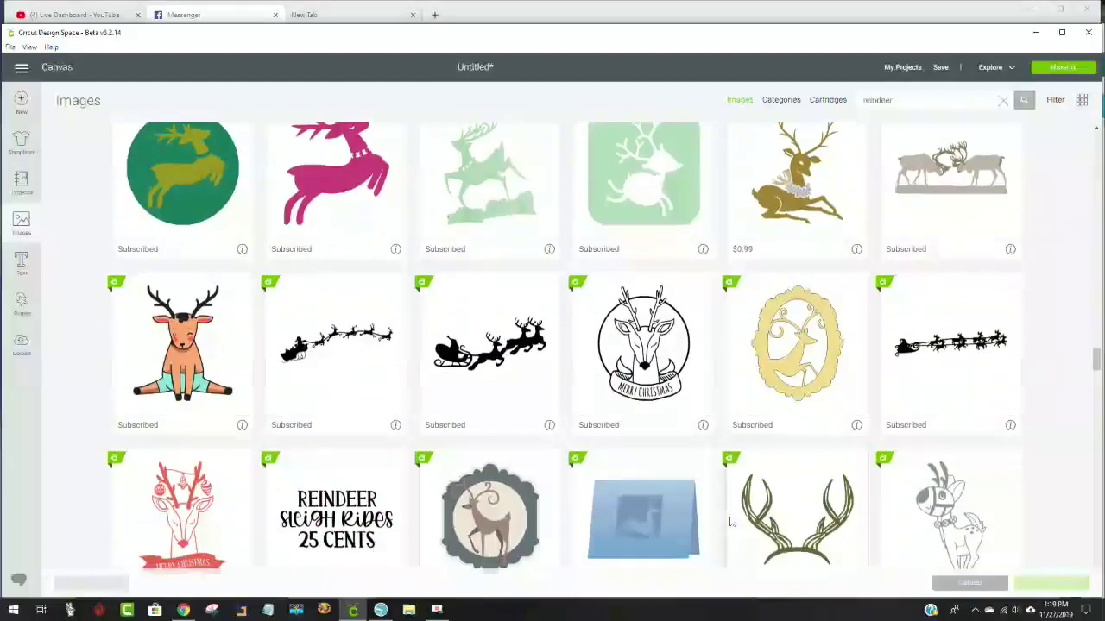
scroll(729, 522, down, 2)
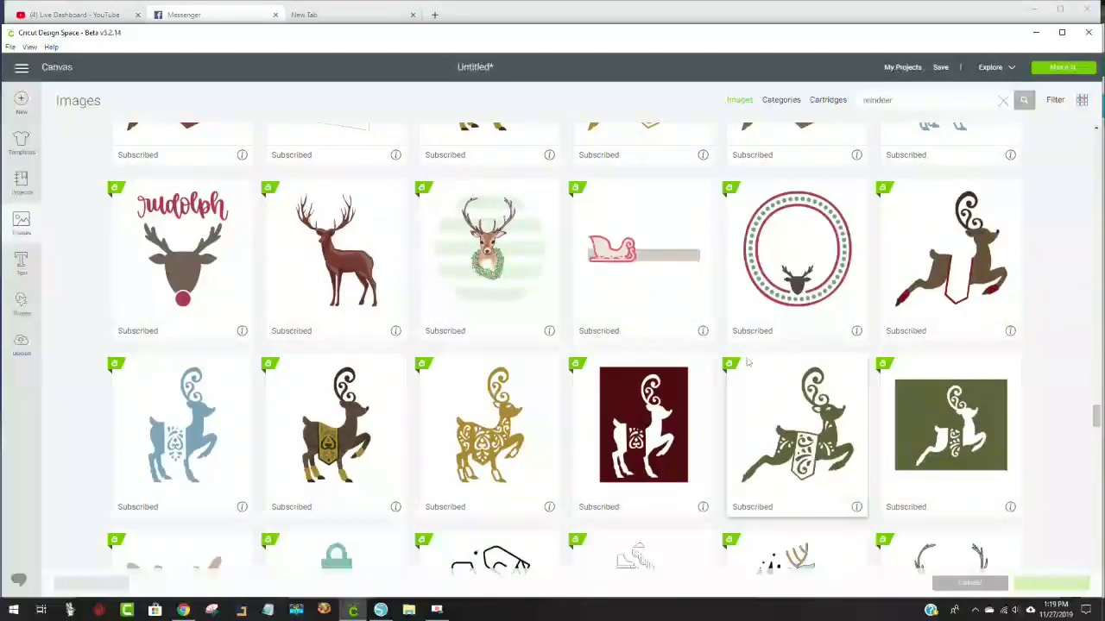
scroll(747, 364, down, 3)
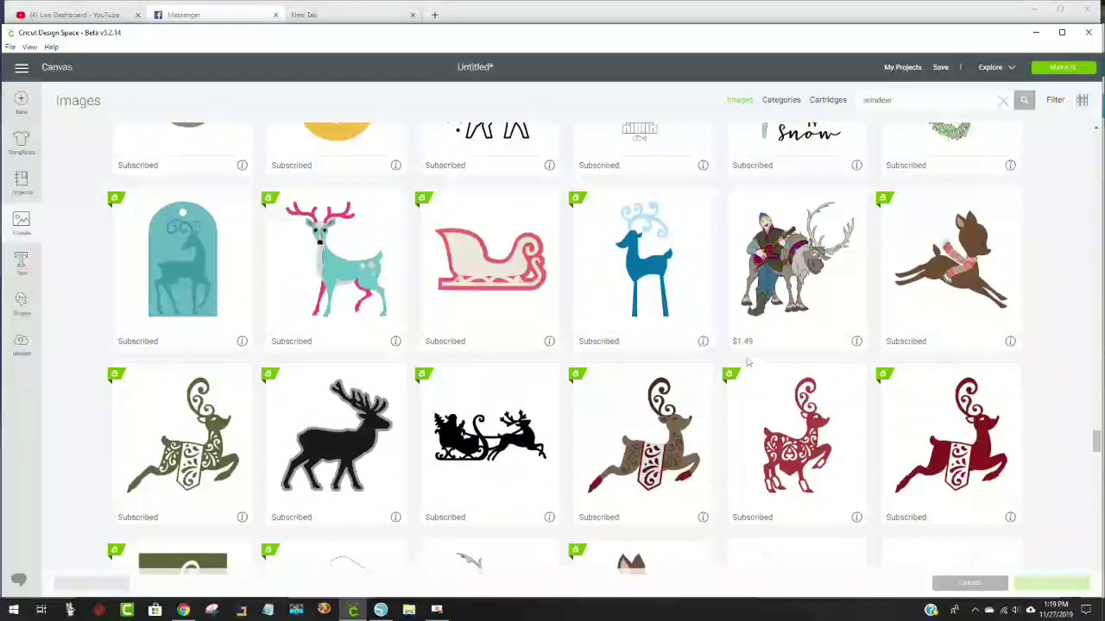
scroll(748, 364, down, 2)
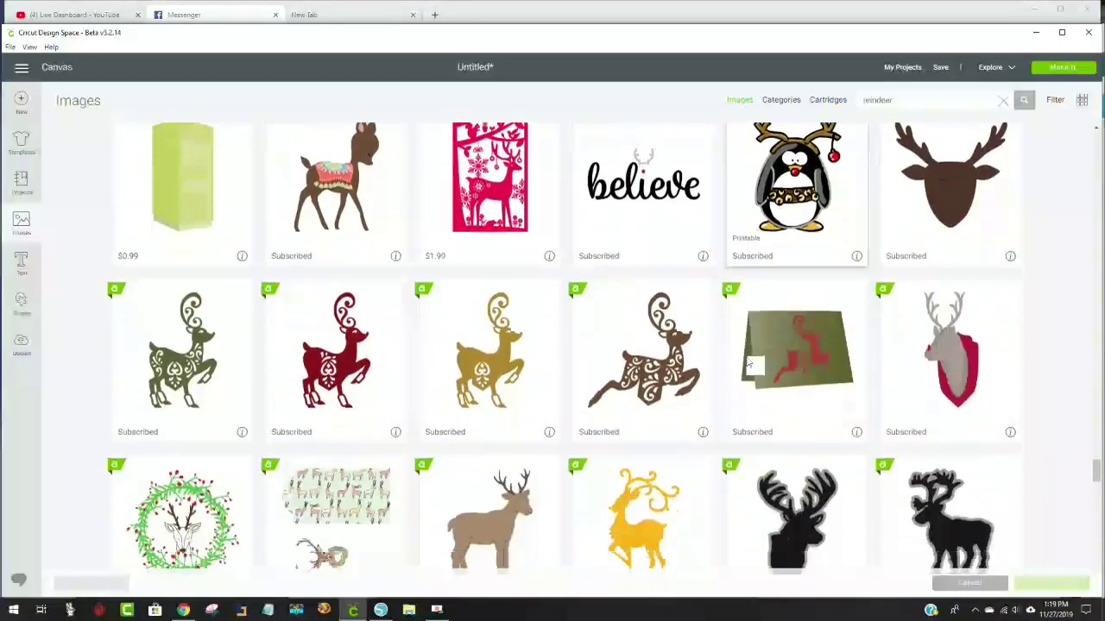
scroll(747, 363, down, 3)
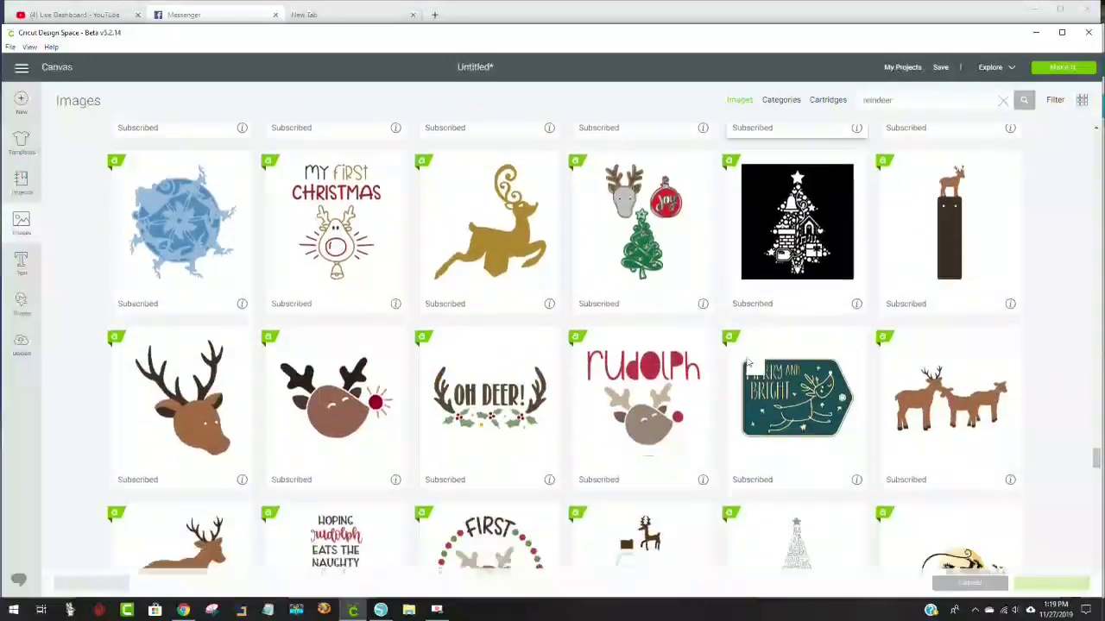
scroll(747, 363, down, 5)
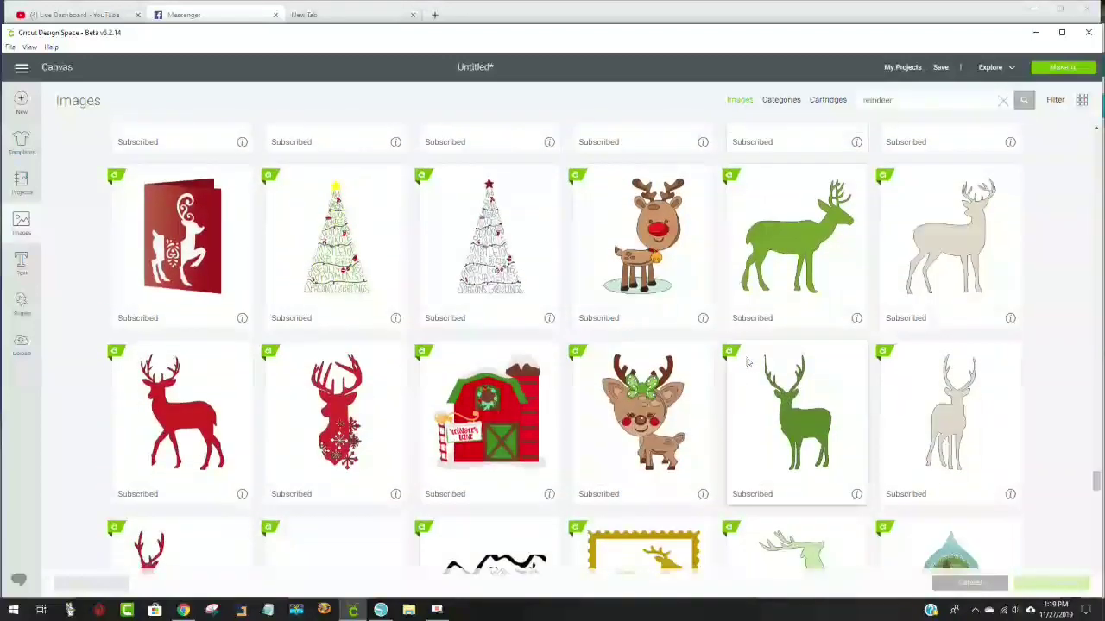
scroll(747, 363, down, 5)
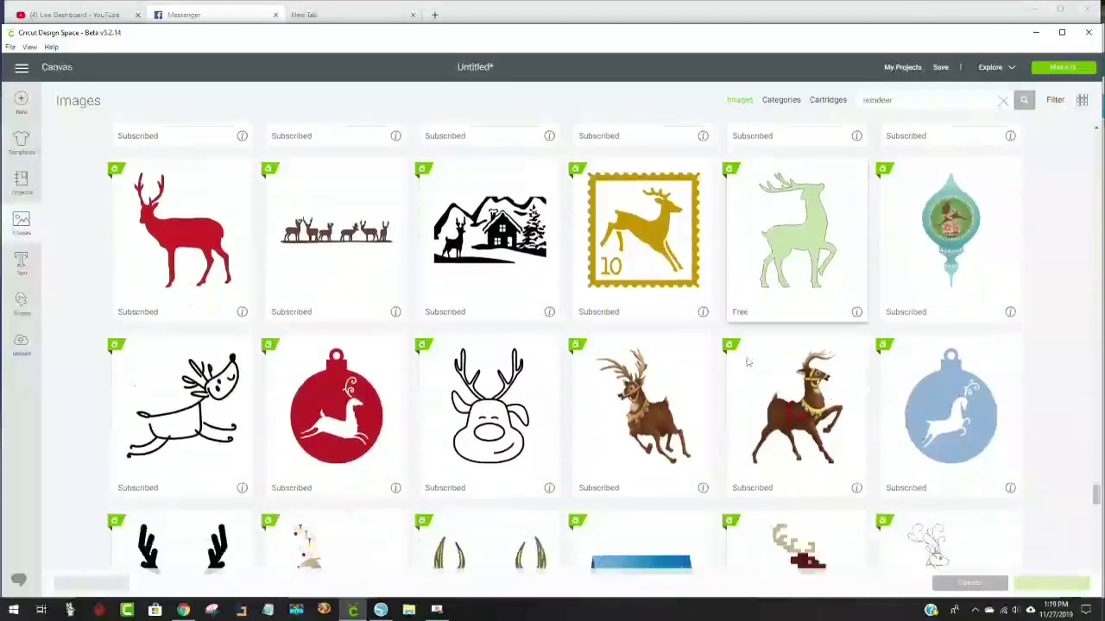
scroll(748, 363, down, 2)
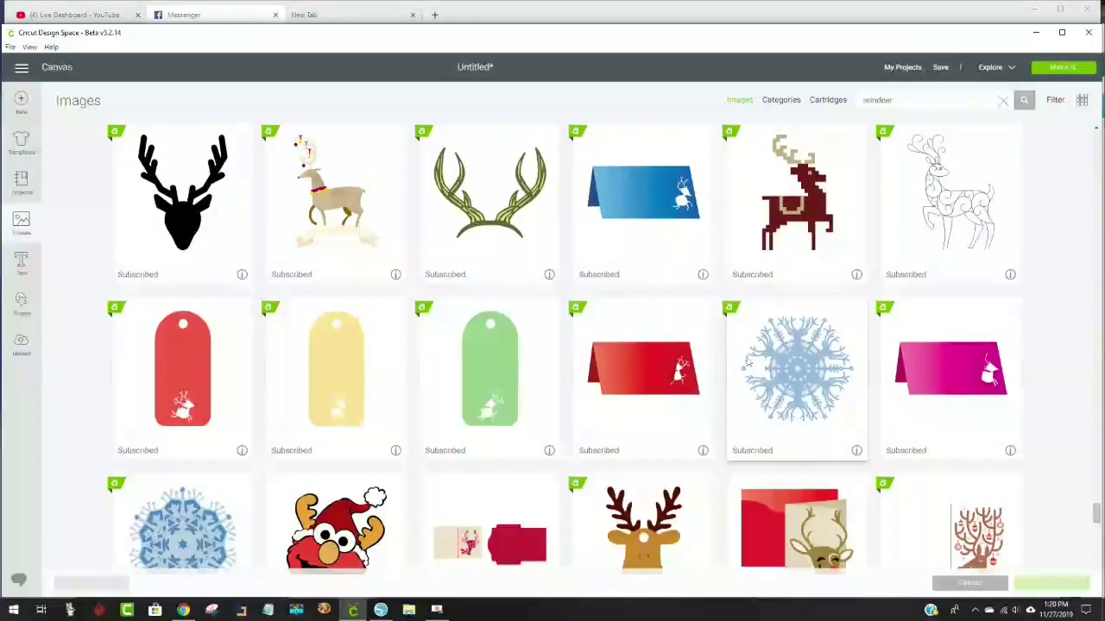
scroll(748, 364, down, 6)
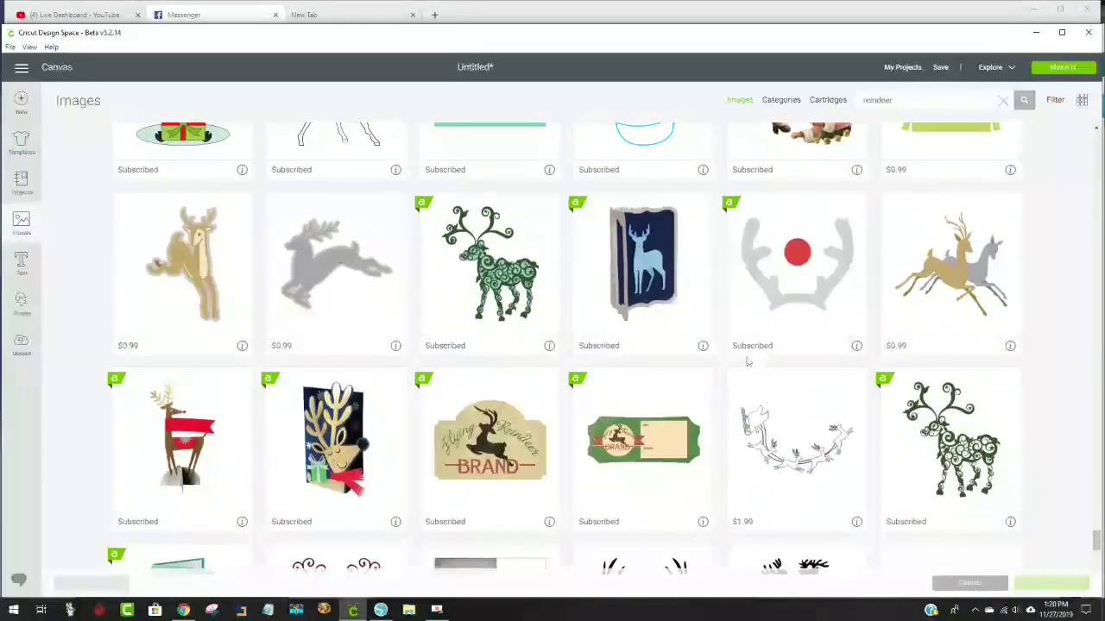
scroll(748, 363, down, 3)
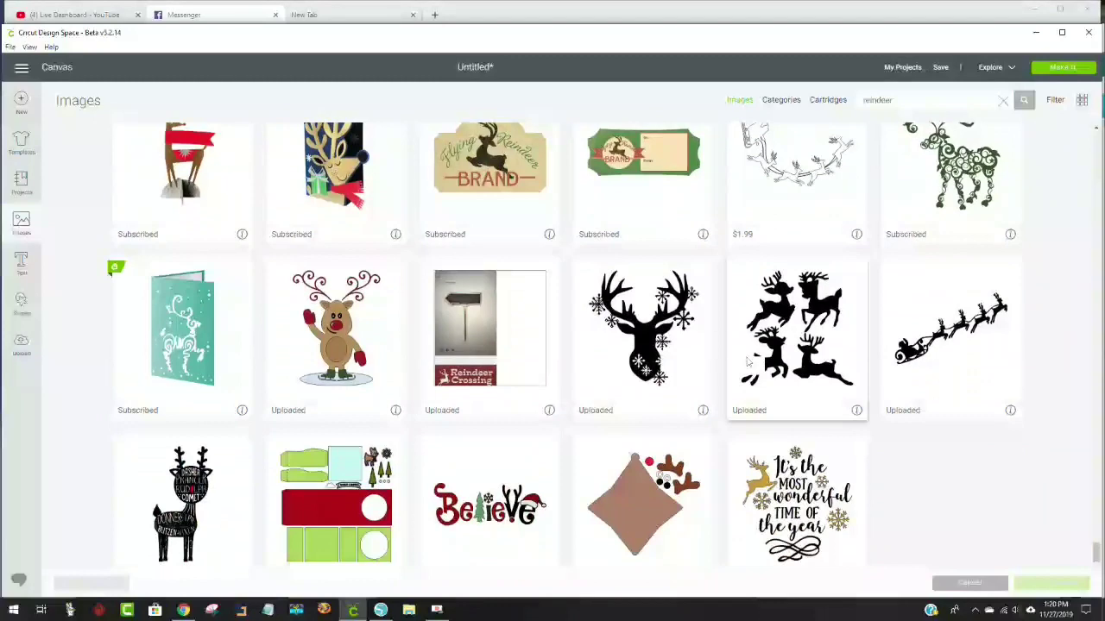
scroll(824, 328, down, 3)
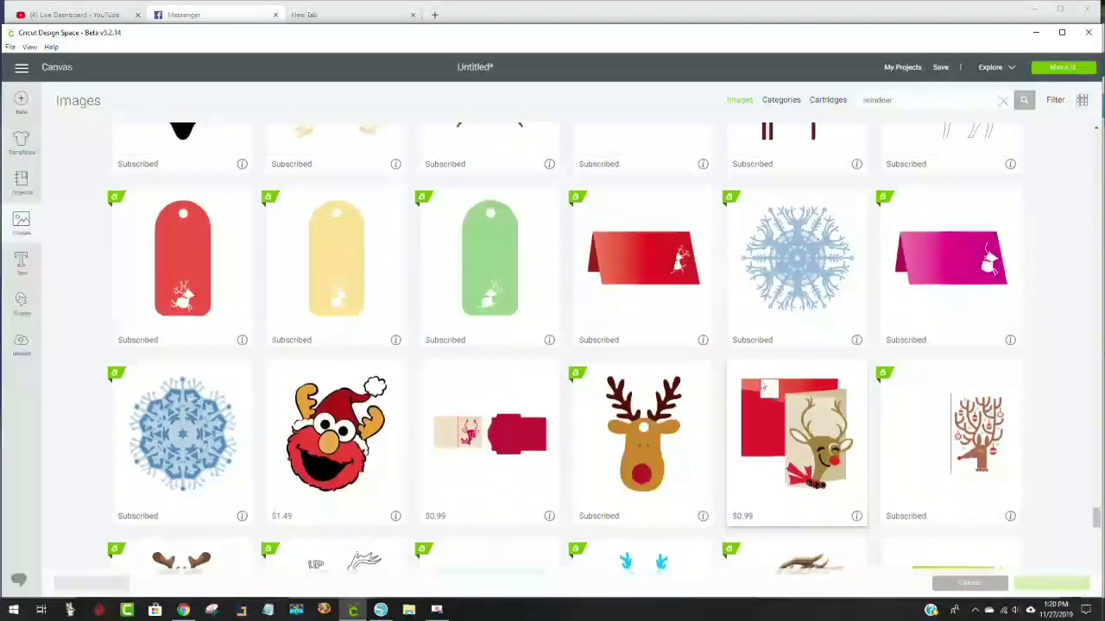
scroll(763, 389, up, 3)
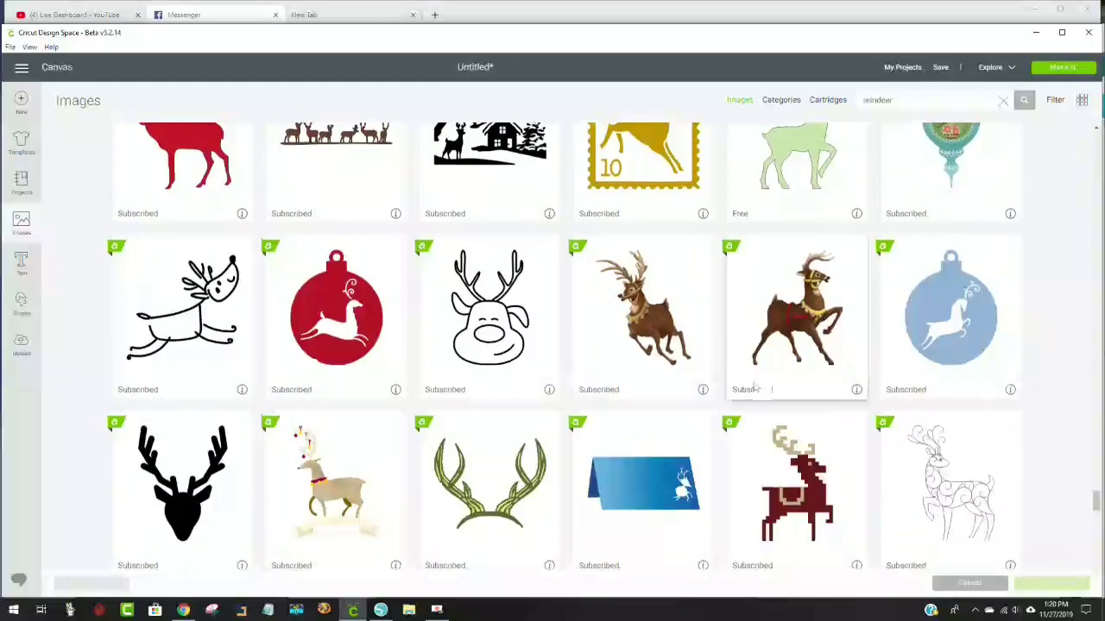
scroll(763, 388, up, 5)
scroll(753, 388, up, 4)
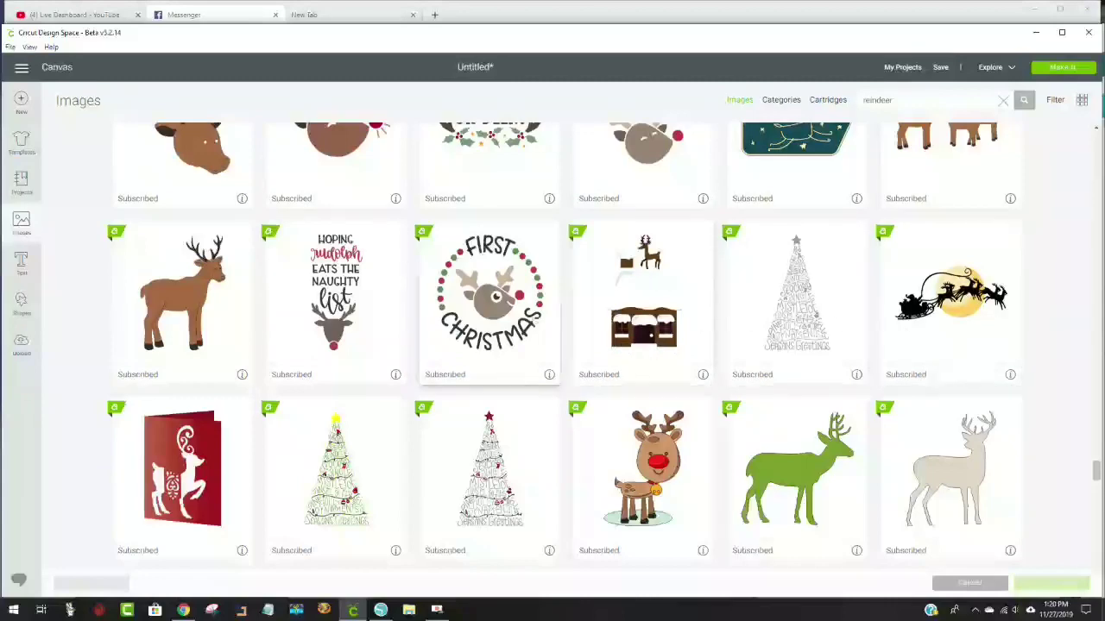
scroll(522, 324, up, 3)
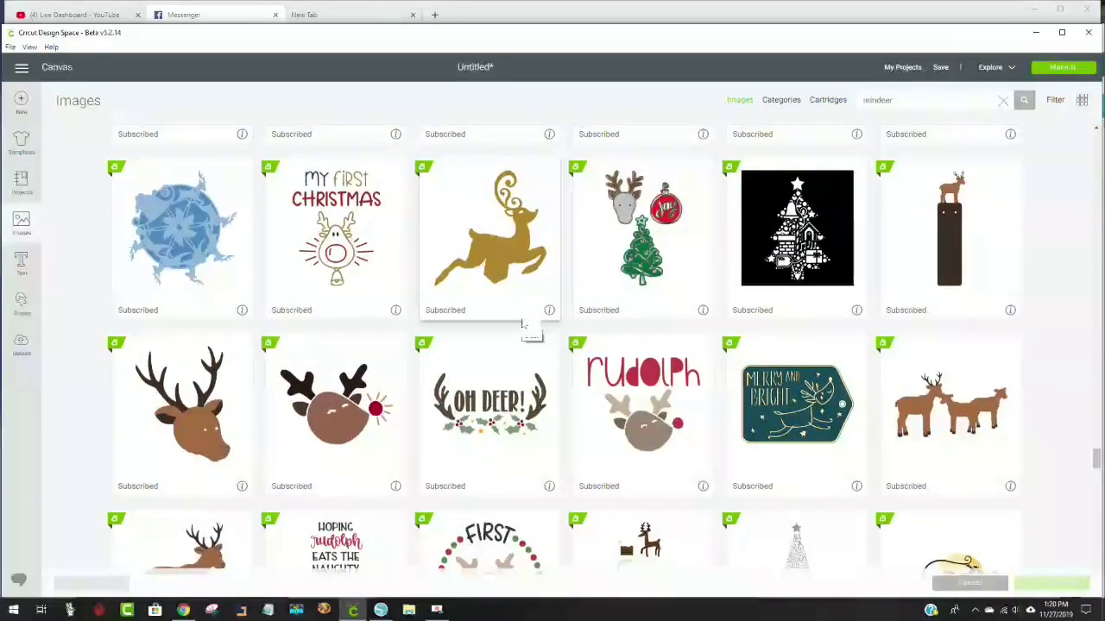
scroll(522, 323, up, 4)
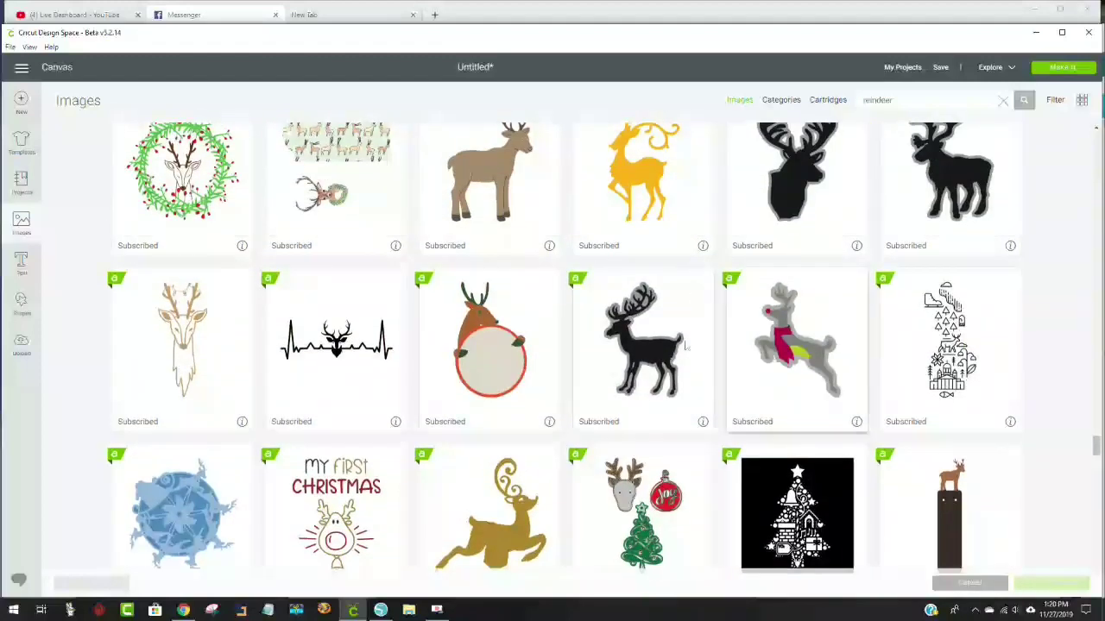
scroll(1053, 292, up, 4)
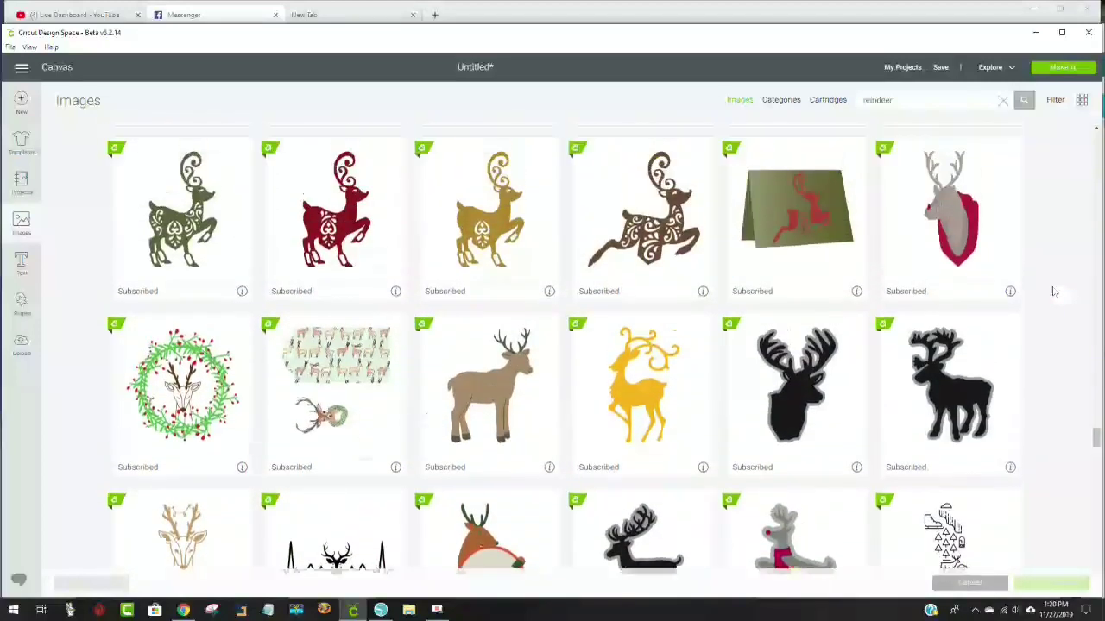
scroll(1053, 291, up, 5)
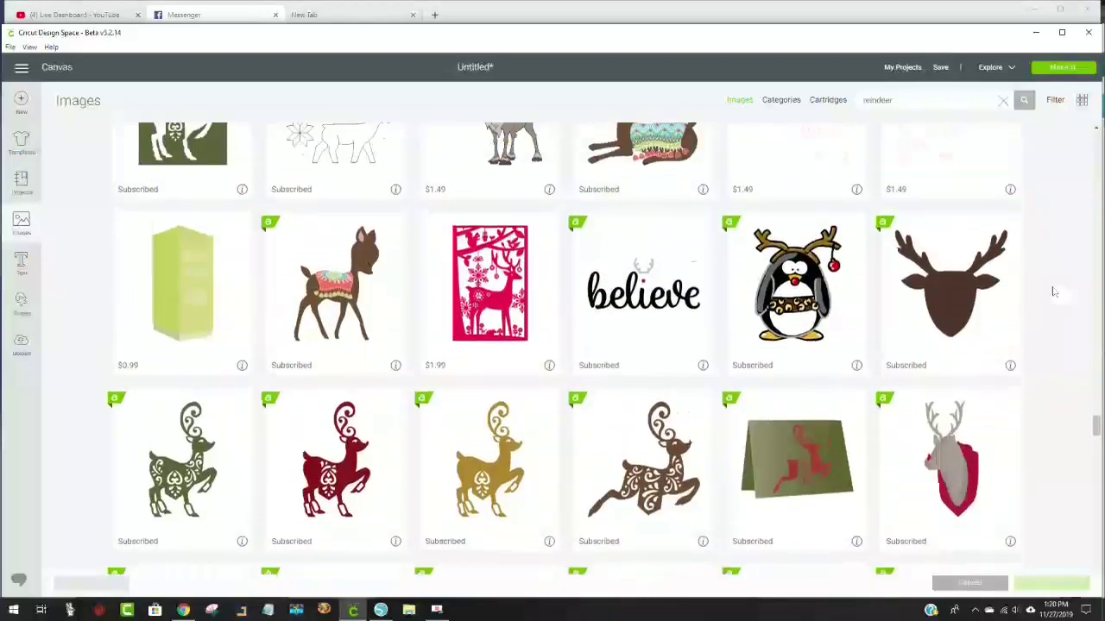
Step: Search the cartridges for "gypsy wandering", refine the search to "gypsy wanderings" and look over the matching image sets
click(824, 100)
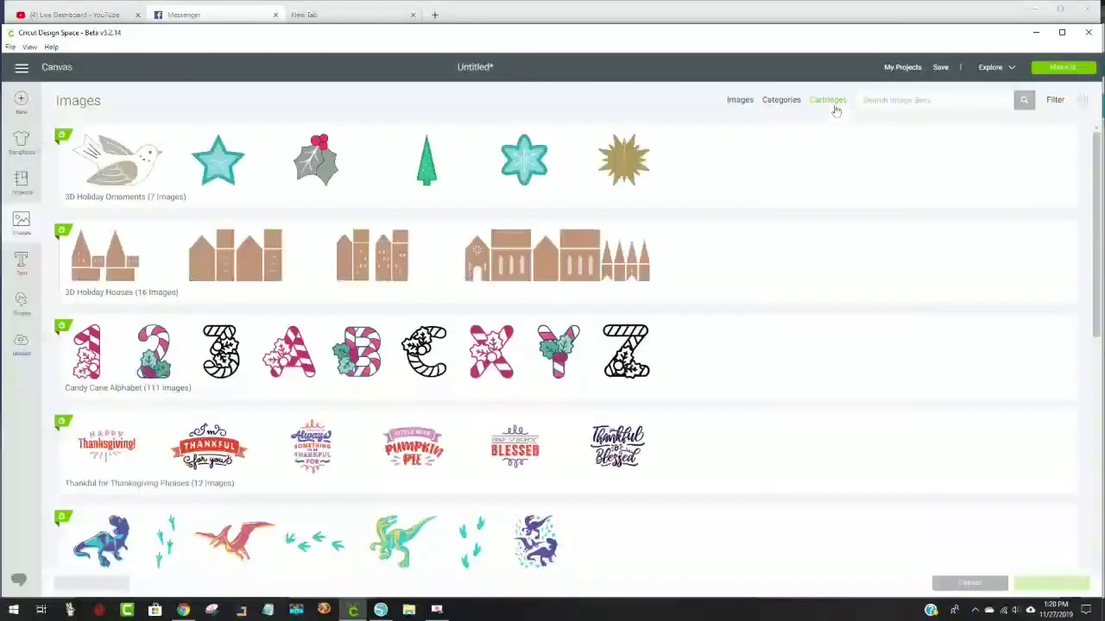
text(gi)
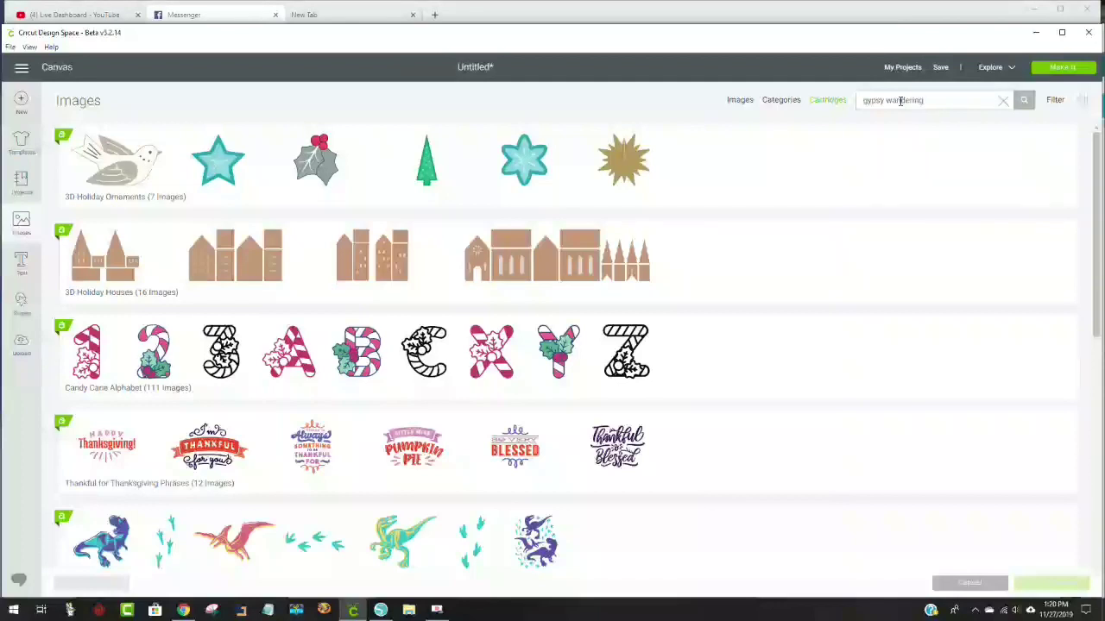
key(Return)
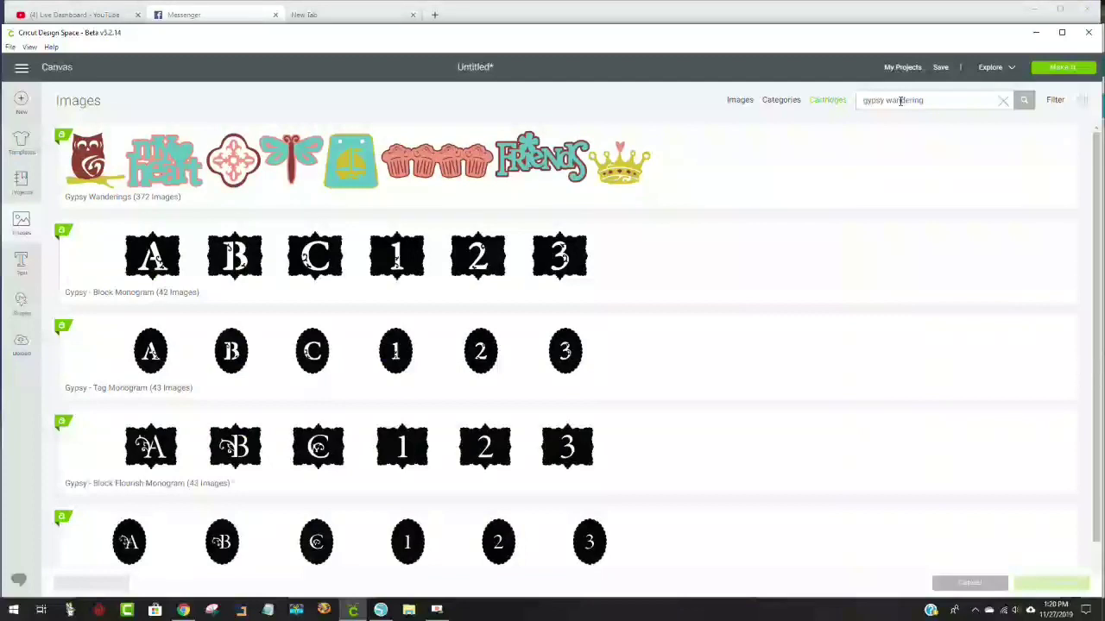
scroll(688, 308, down, 1)
scroll(909, 313, up, 1)
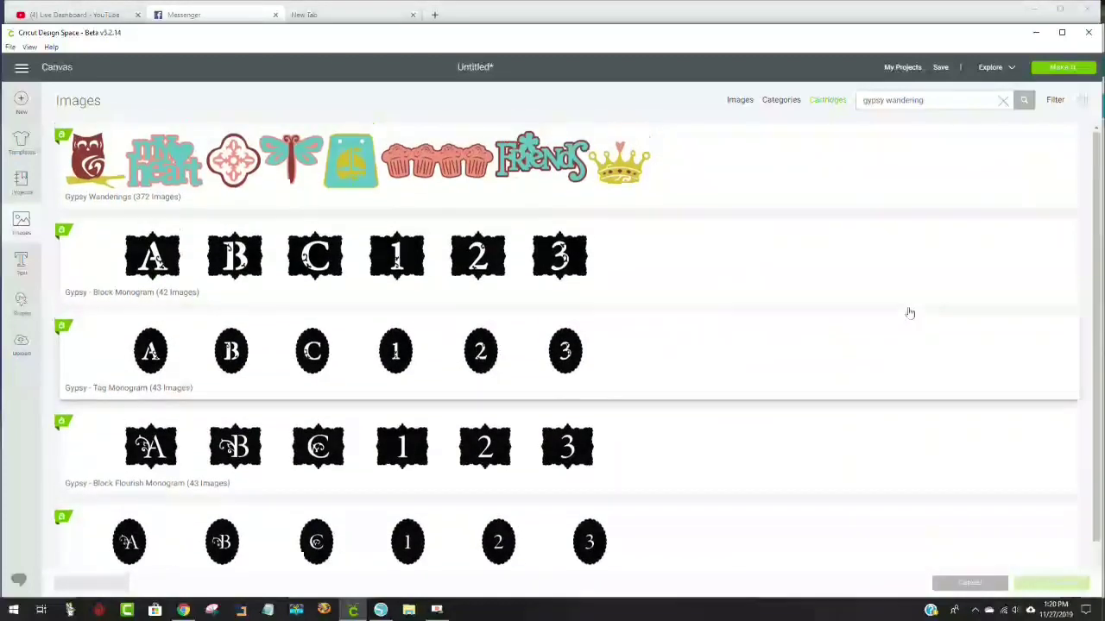
key(Return)
scroll(792, 362, down, 1)
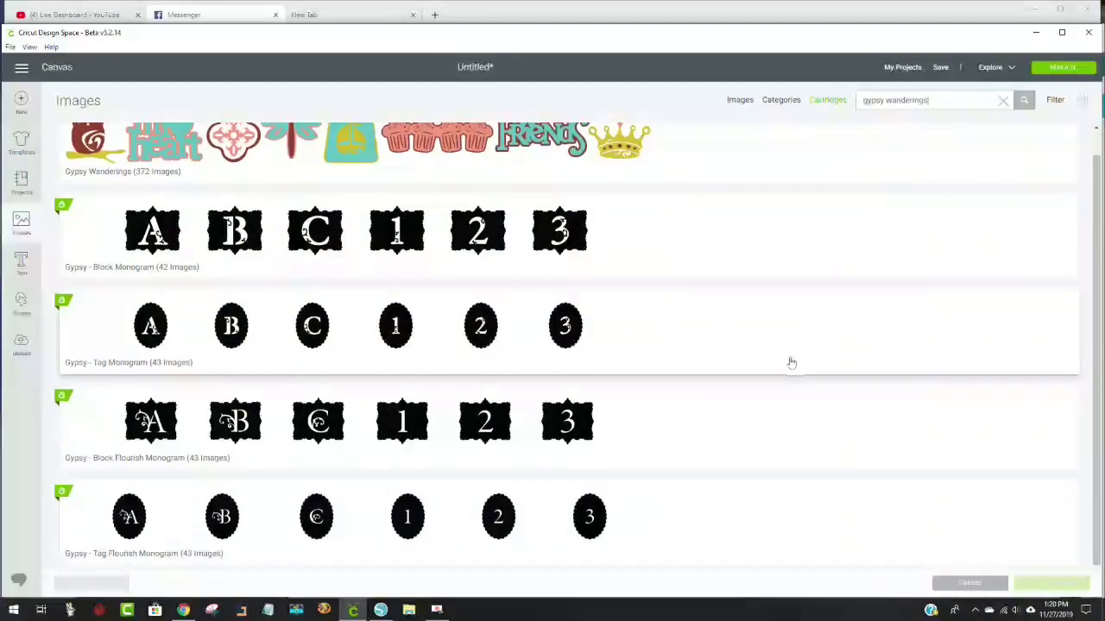
Step: Open the Gypsy Wanderings cartridge, find the leaping reindeer with the swirl cutout and insert it on the canvas
scroll(787, 364, up, 1)
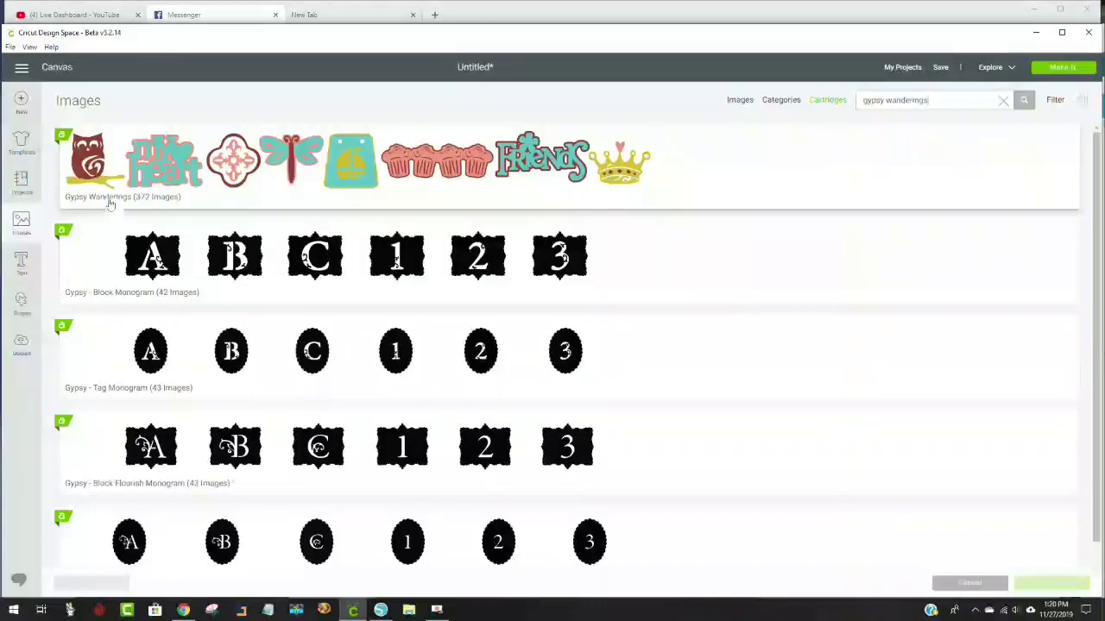
click(177, 180)
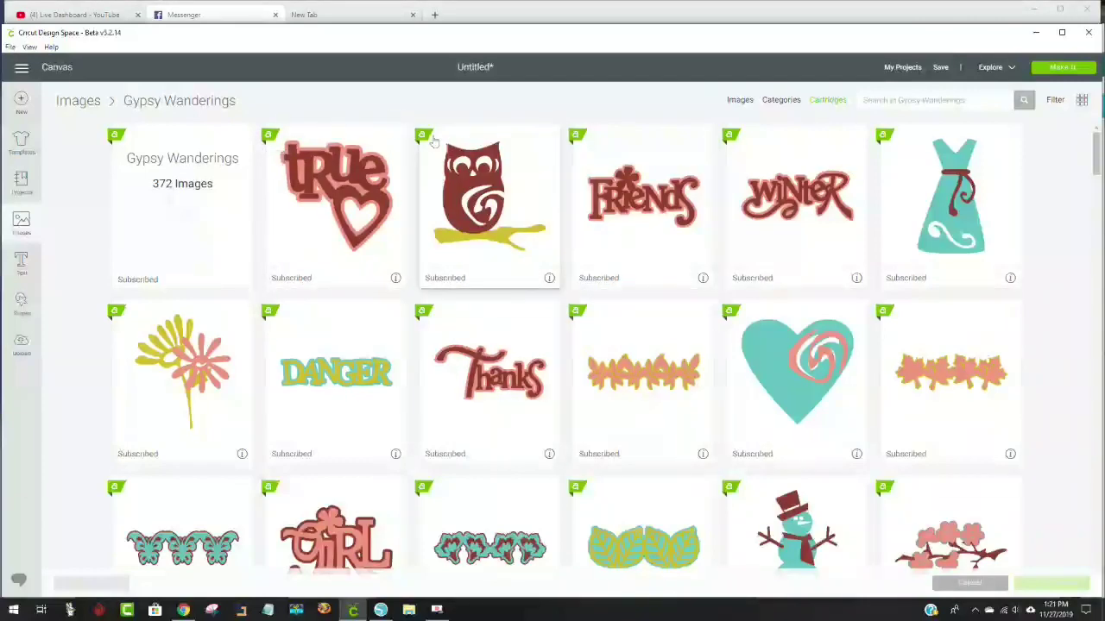
scroll(431, 143, down, 10)
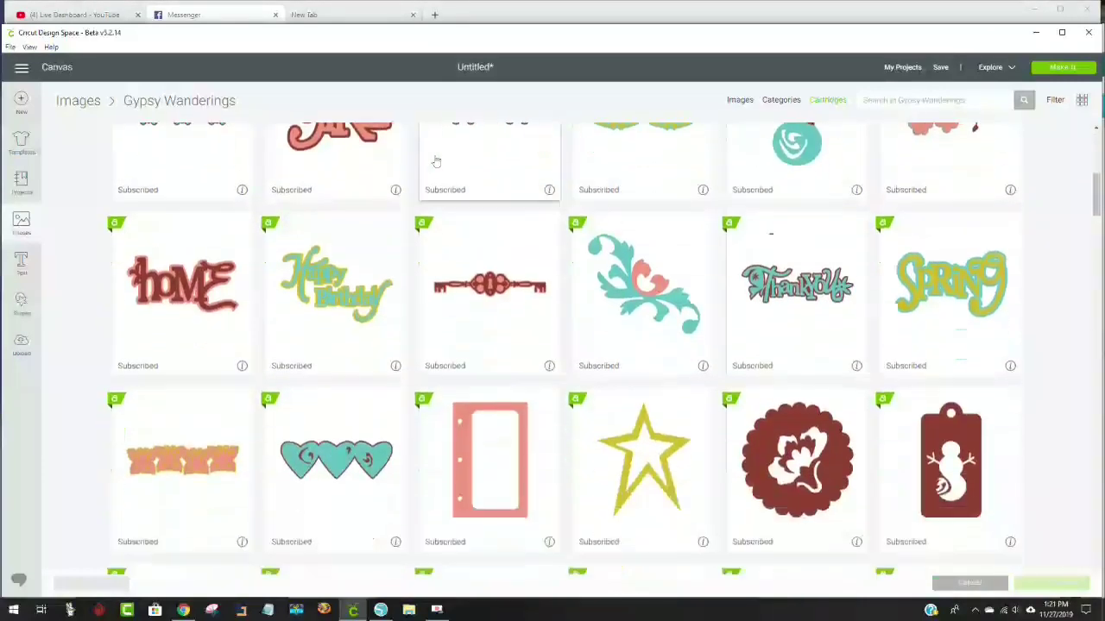
scroll(436, 161, down, 10)
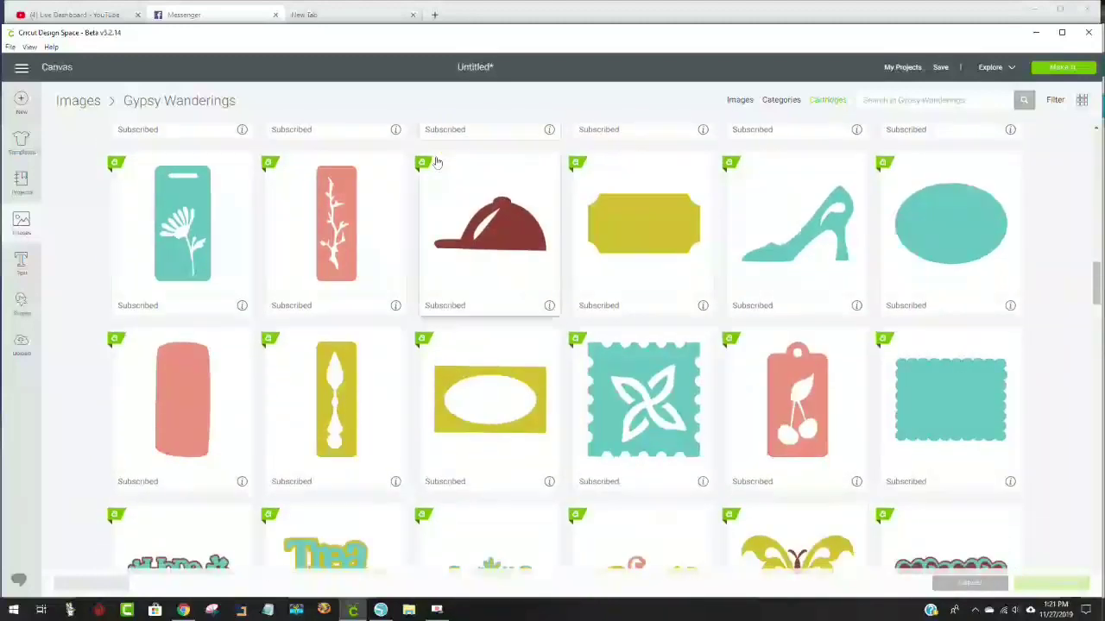
scroll(437, 163, down, 8)
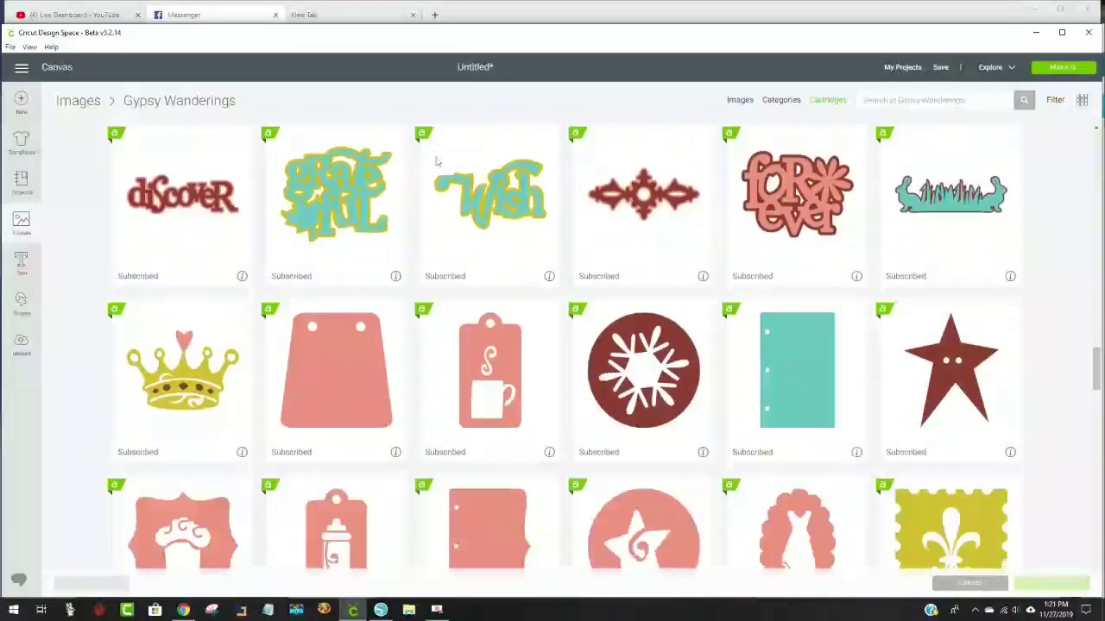
scroll(437, 162, down, 10)
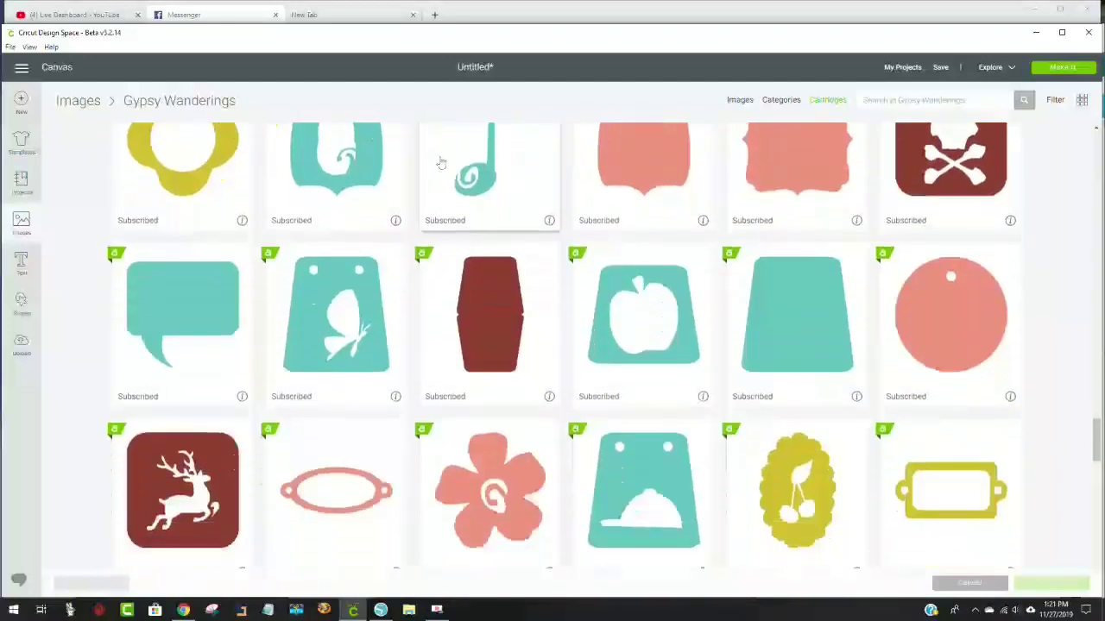
scroll(446, 162, up, 2)
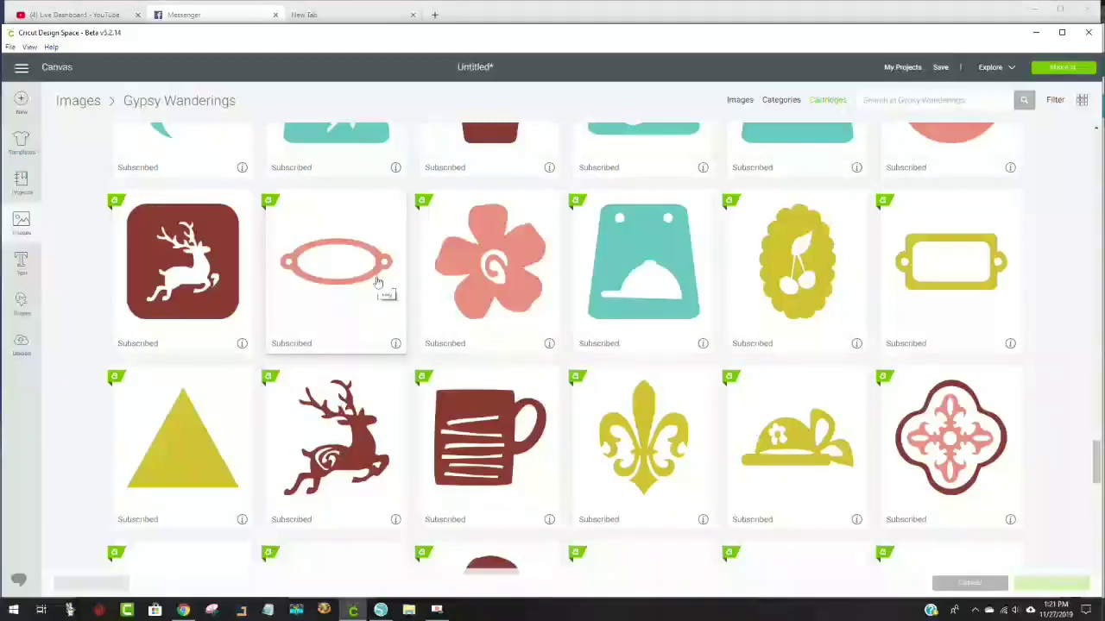
scroll(377, 283, down, 3)
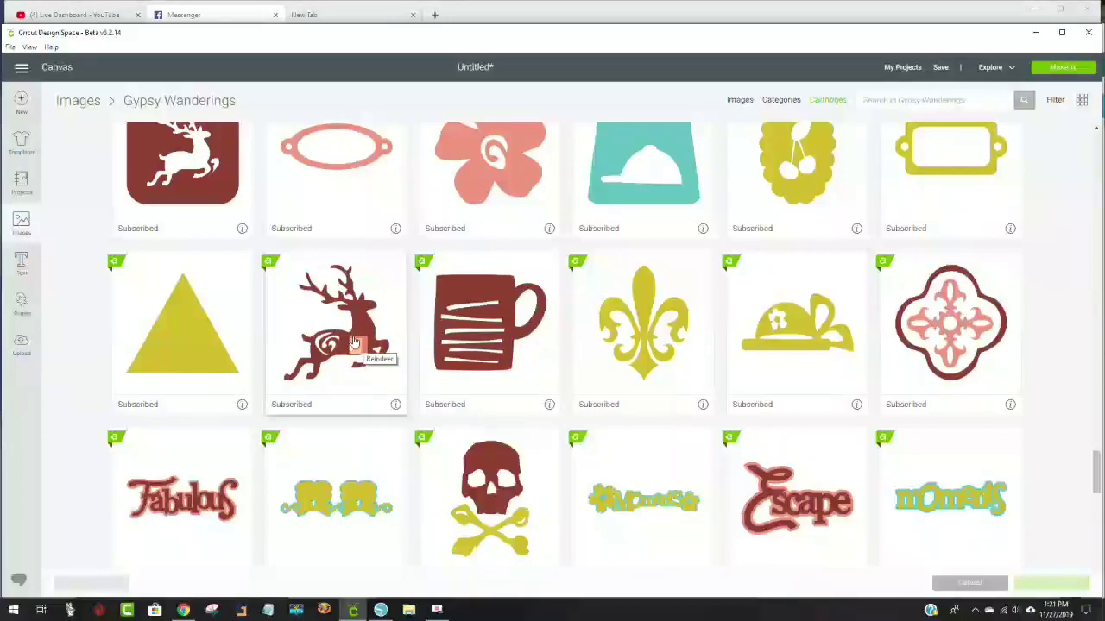
click(354, 343)
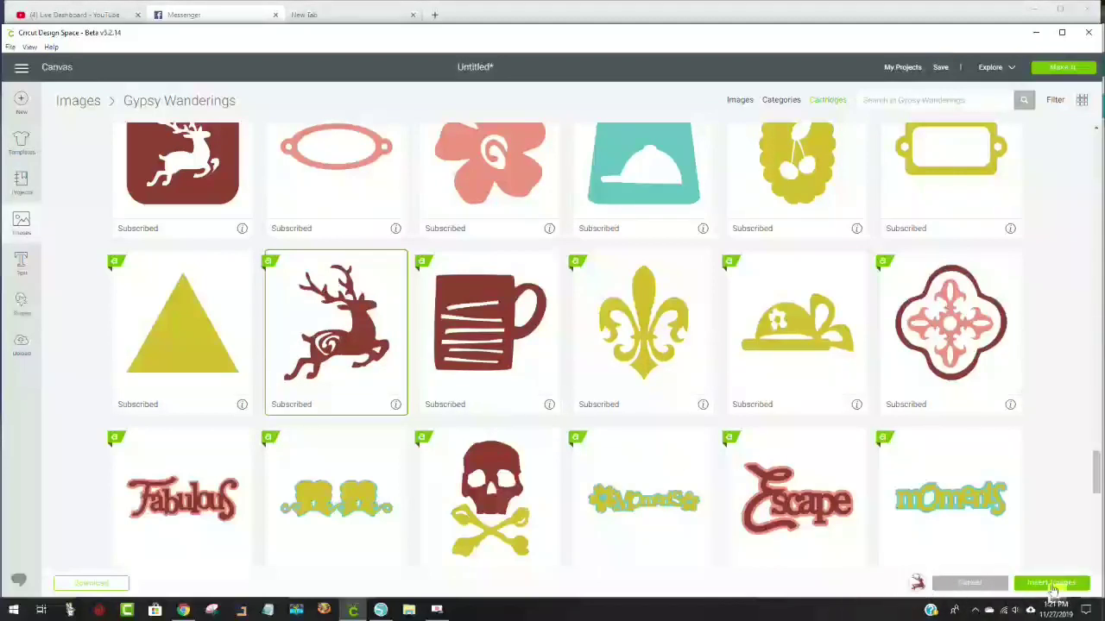
click(1050, 584)
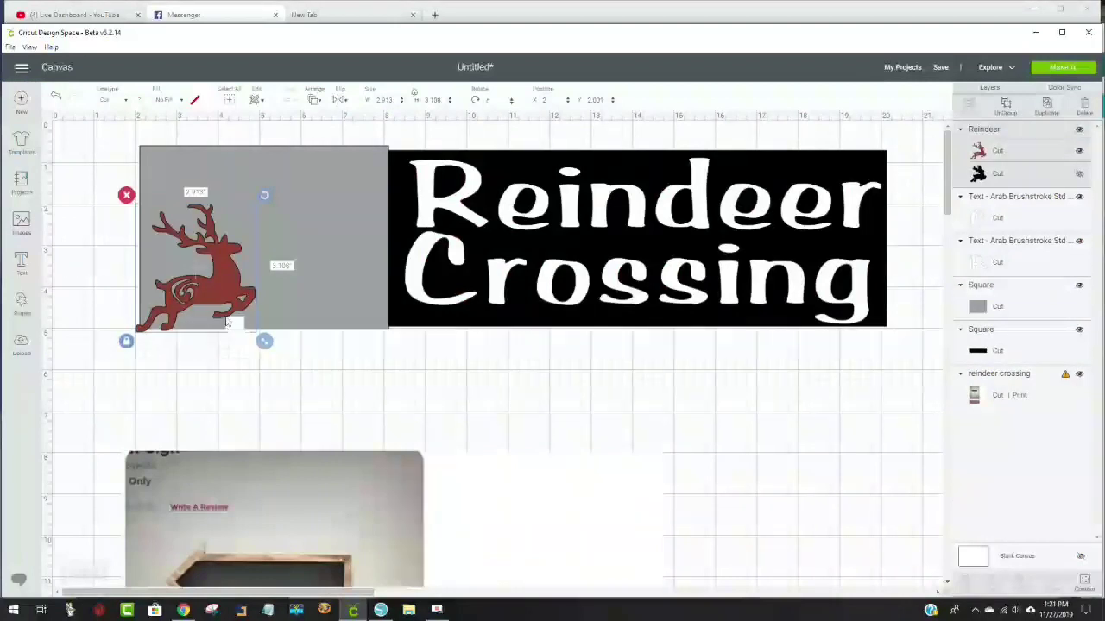
Step: Move the reindeer to the empty canvas below the sign and hide its three haunch swirl contours and the front-leg contour
drag(231, 280, 253, 251)
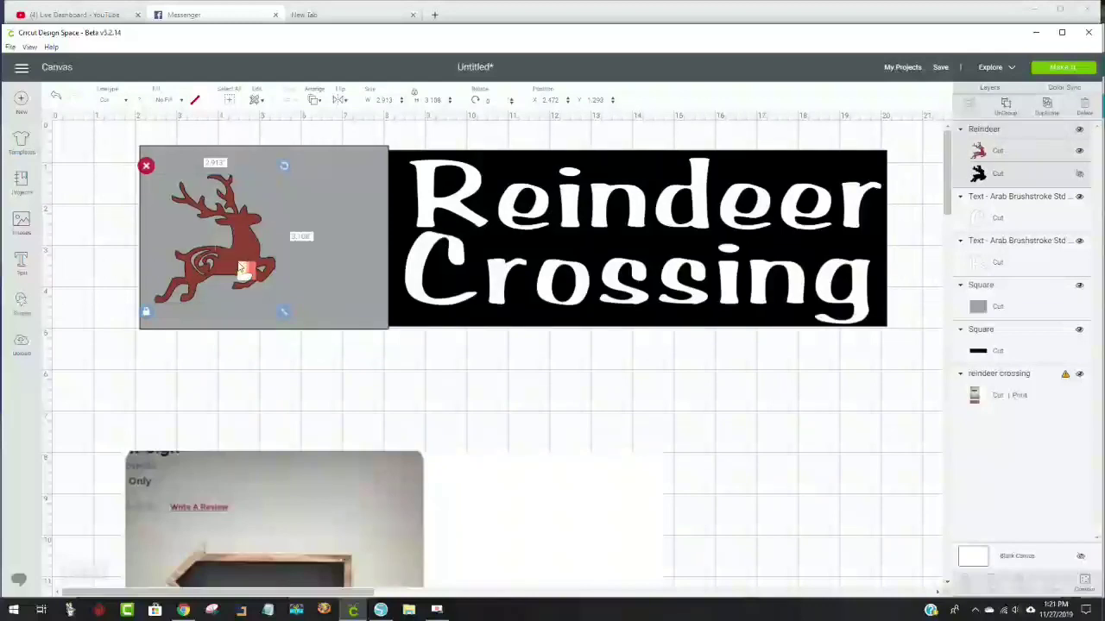
drag(244, 270, 830, 457)
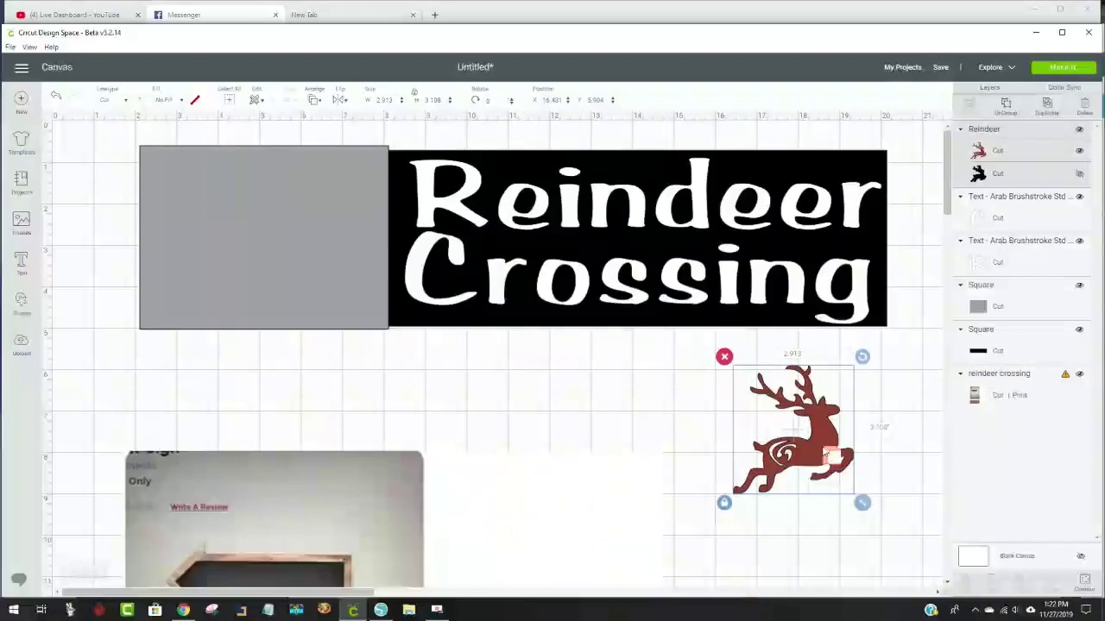
click(1084, 582)
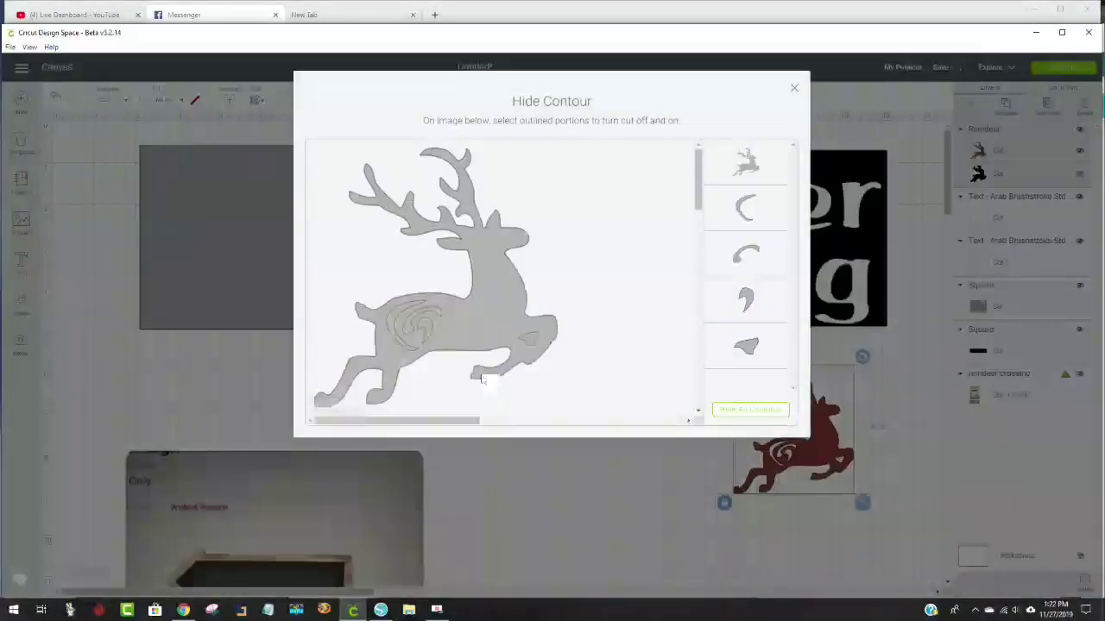
click(423, 318)
click(416, 318)
click(409, 325)
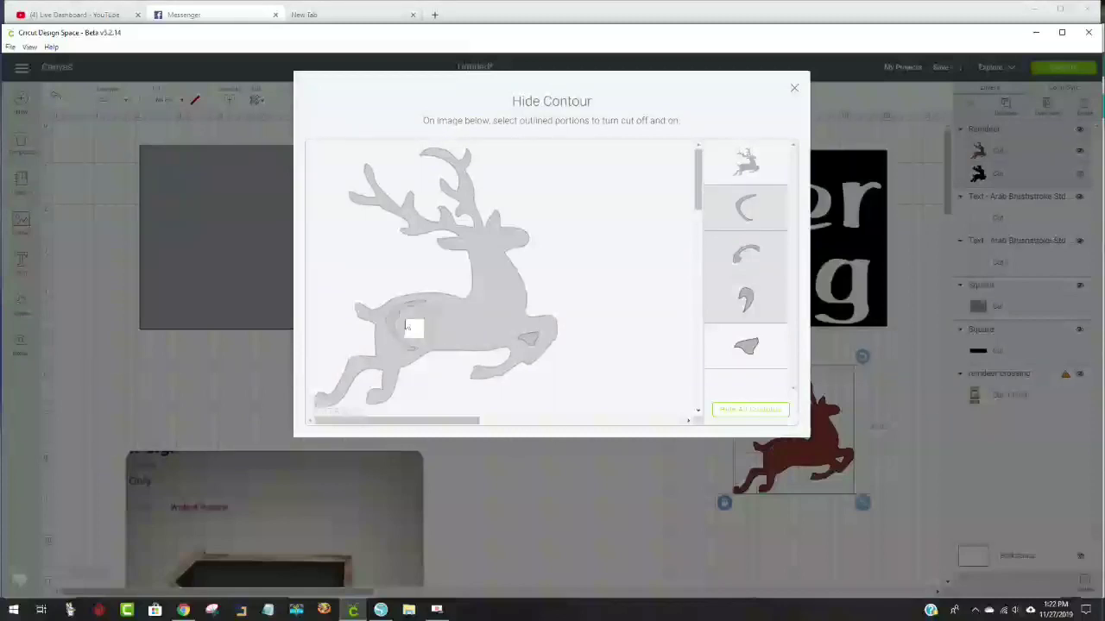
click(533, 348)
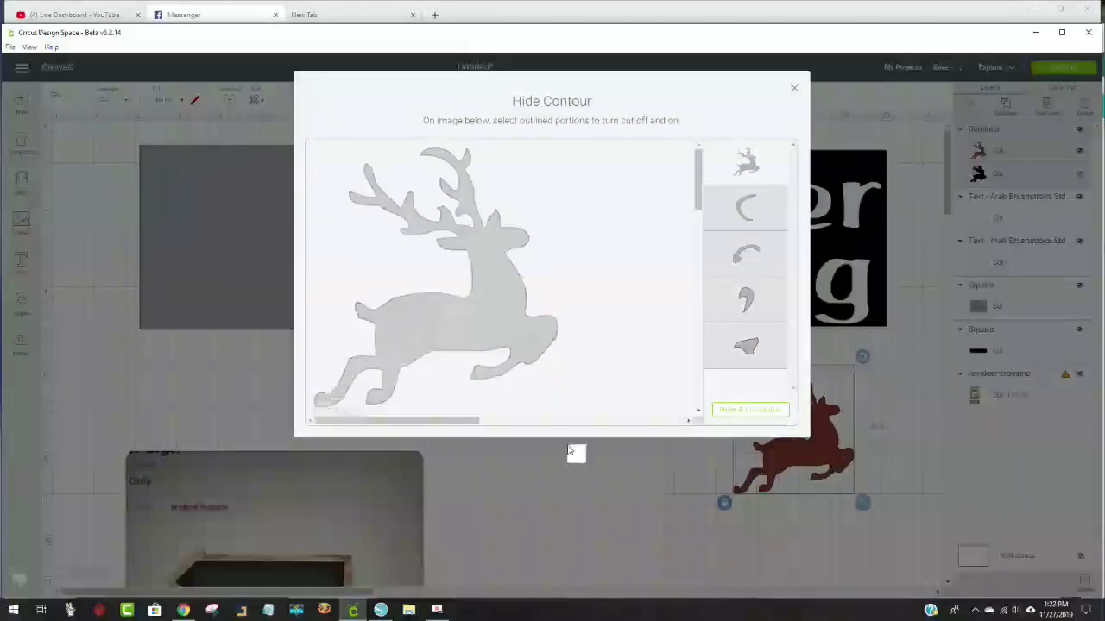
click(572, 510)
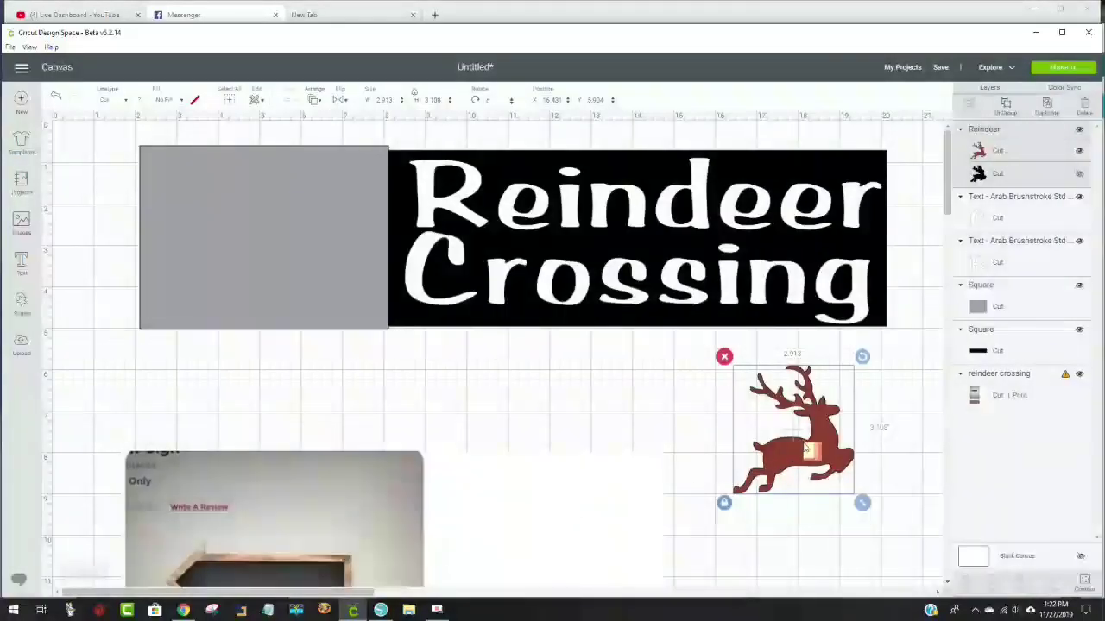
Step: Place the solid reindeer on the left part of the gray square and shrink it to about 2.6 by 2.8 in
drag(807, 461, 238, 265)
mouse_move(295, 311)
mouse_down()
mouse_move(412, 350)
mouse_move(281, 299)
mouse_up()
drag(244, 257, 230, 287)
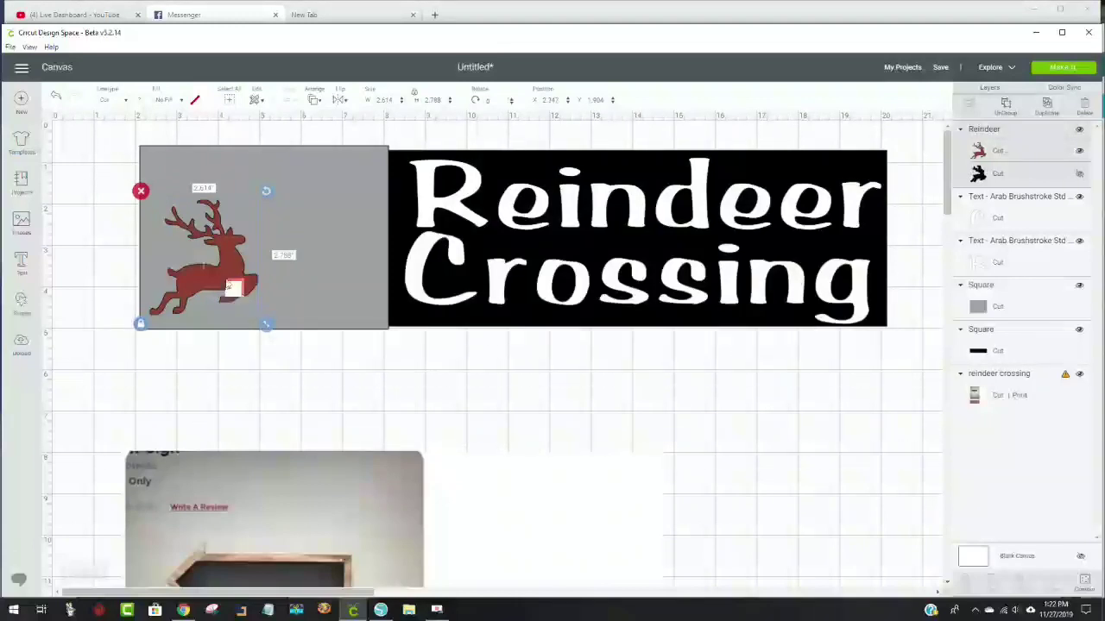
Step: Duplicate the reindeer, arrange the two side by side on the gray square and enlarge the right one to about 3.2 by 3.4 in
click(1046, 105)
drag(180, 311, 252, 246)
drag(316, 265, 326, 258)
drag(224, 242, 228, 238)
click(333, 290)
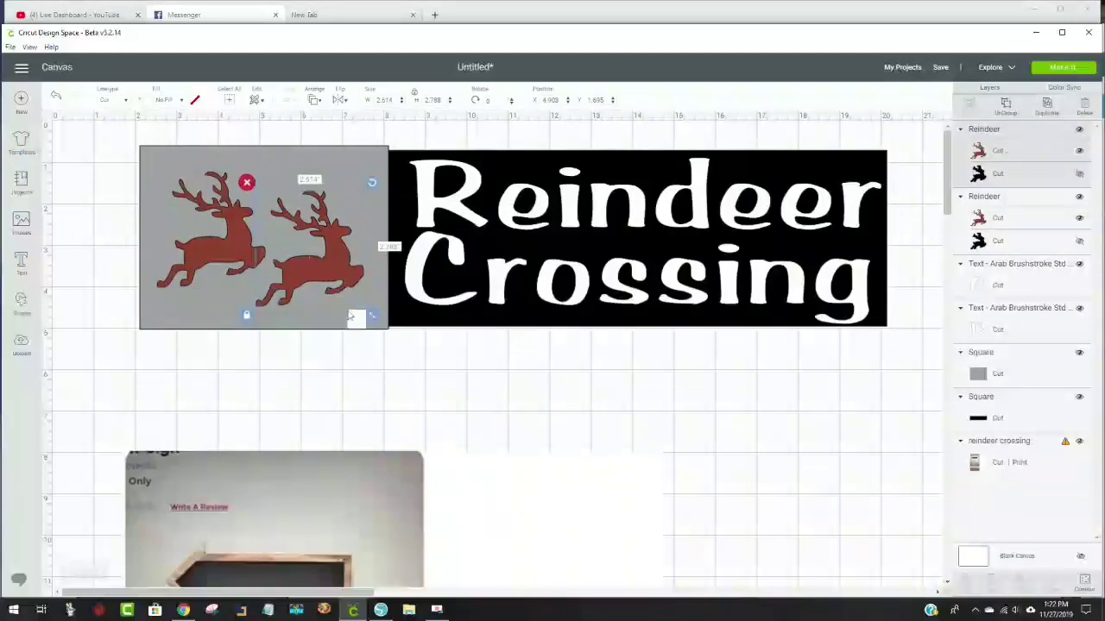
drag(371, 316, 358, 283)
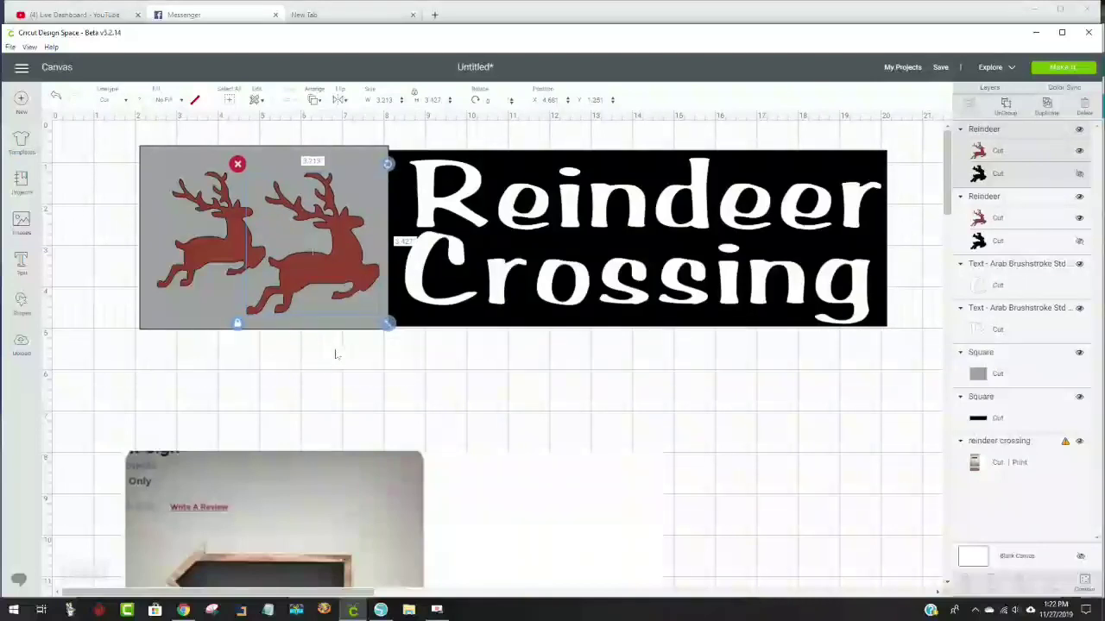
Step: Move the gray square off the sign and recolor both reindeer white
drag(215, 316, 218, 585)
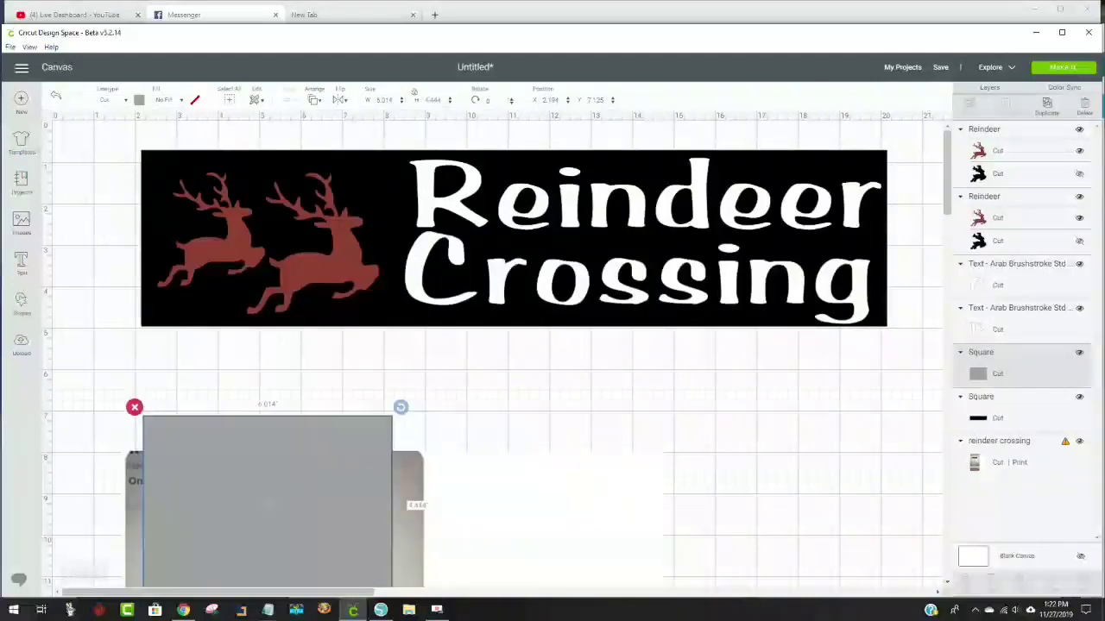
click(324, 289)
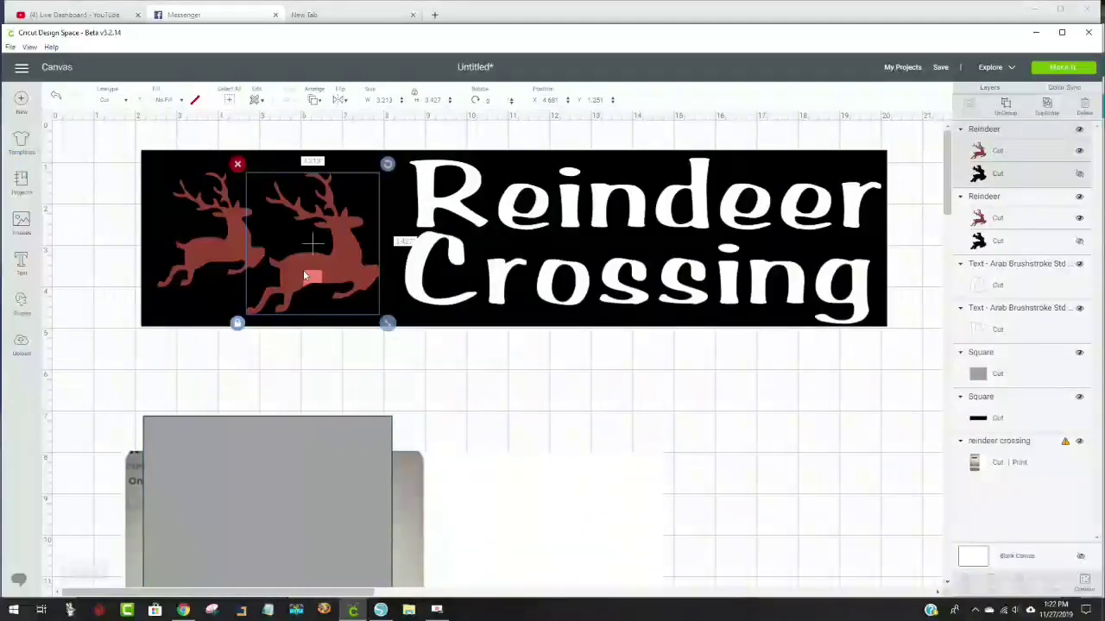
shift+click(259, 266)
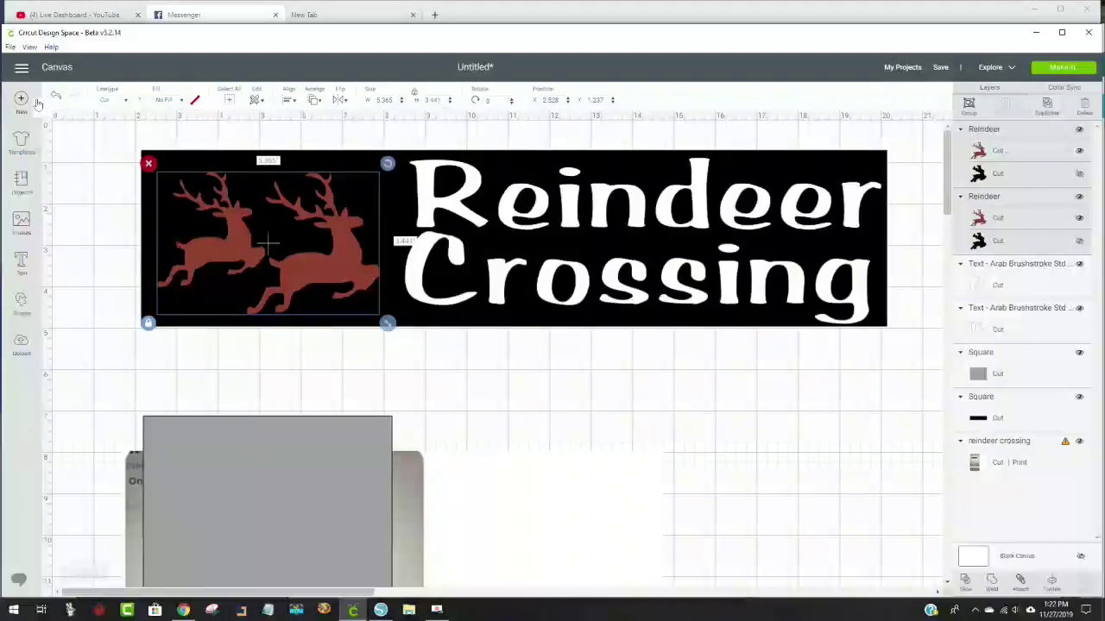
click(141, 102)
click(179, 143)
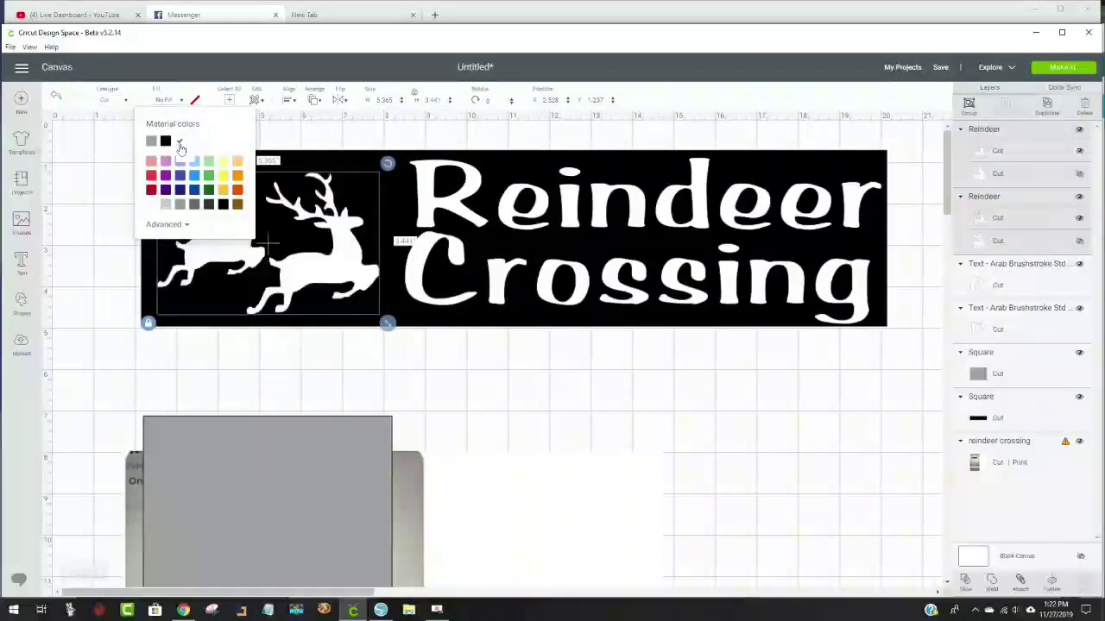
click(635, 431)
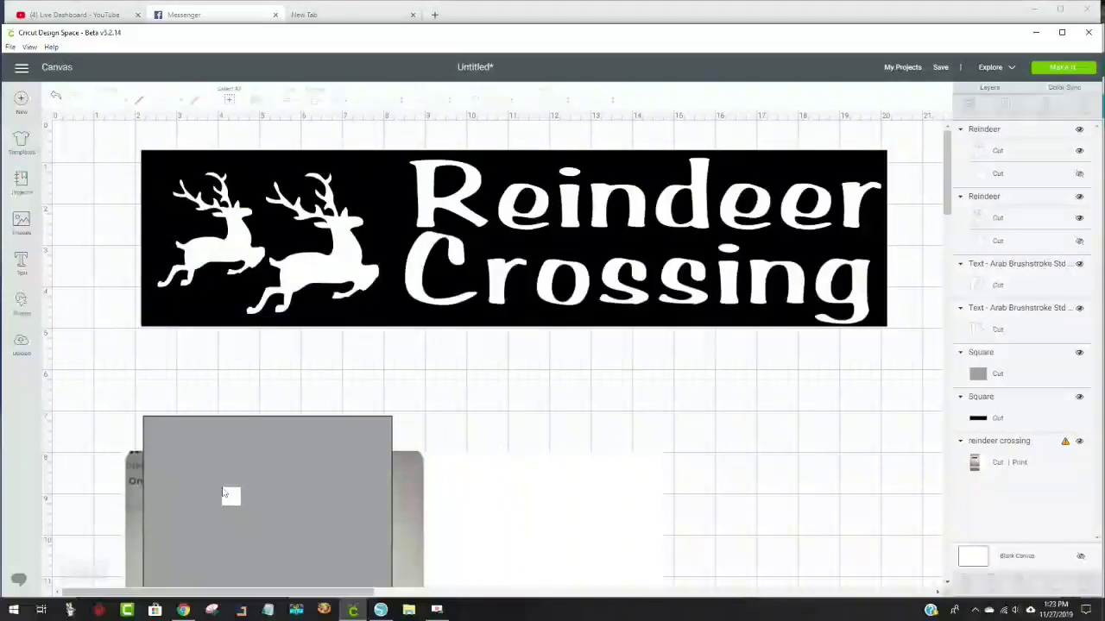
Step: Move the gray square aside and bring the reference image up to compare it with the sign, placing it back below
drag(289, 505, 750, 483)
drag(402, 515, 360, 74)
drag(320, 474, 359, 332)
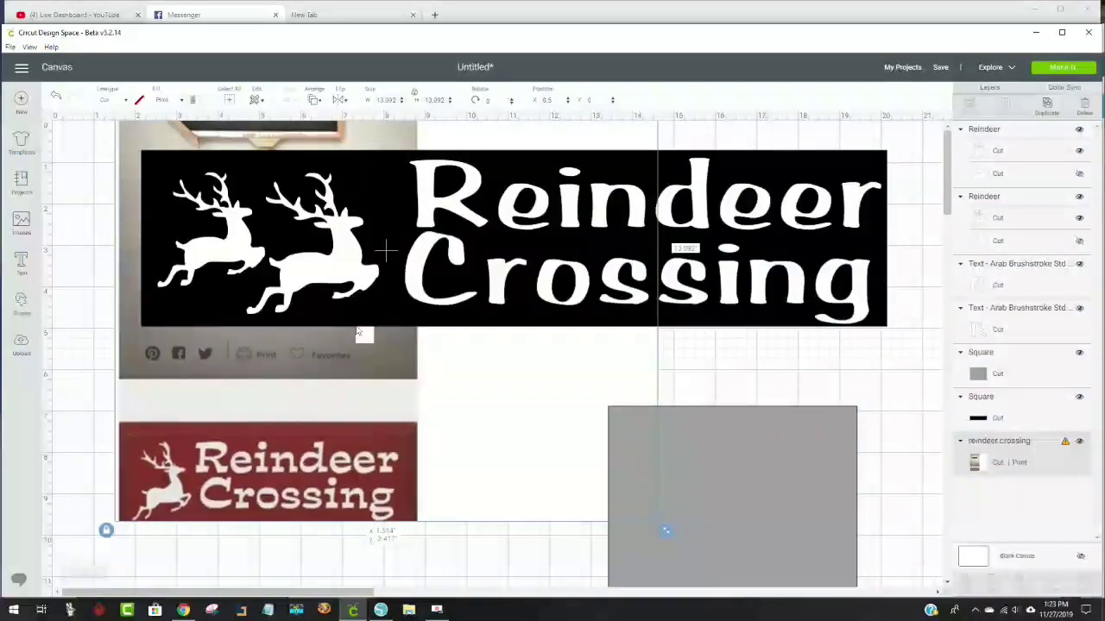
drag(359, 333, 365, 547)
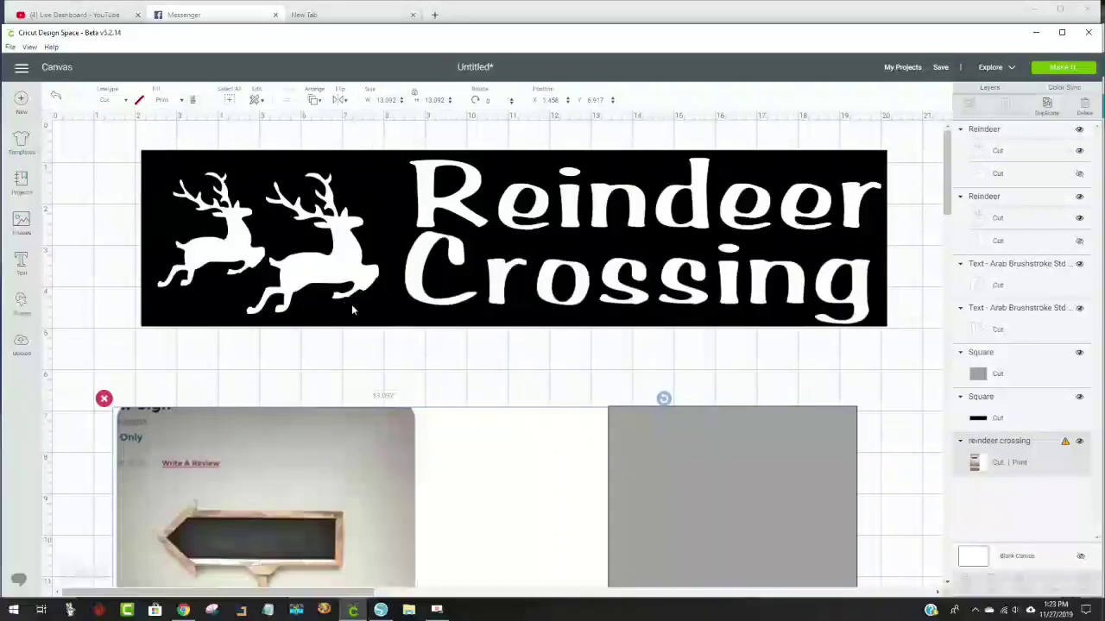
Step: Delete the reference image and the gray square from the canvas
click(104, 399)
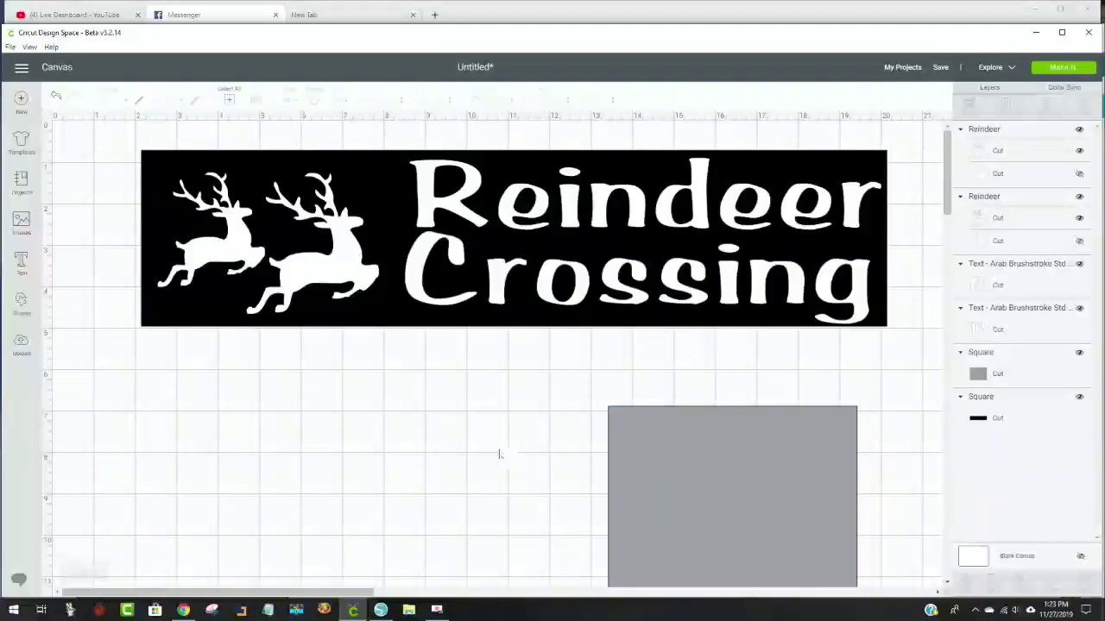
click(722, 466)
click(603, 400)
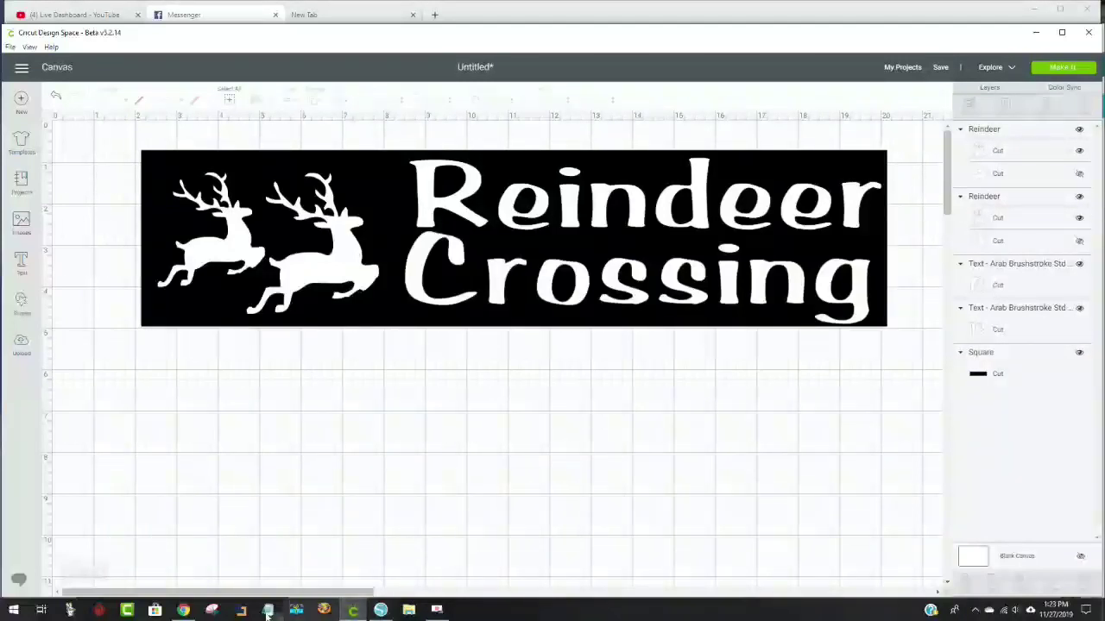
Step: Switch to Snipping Tool, capture the whole black Reindeer Crossing sign and close the Snagit Editor window
click(211, 610)
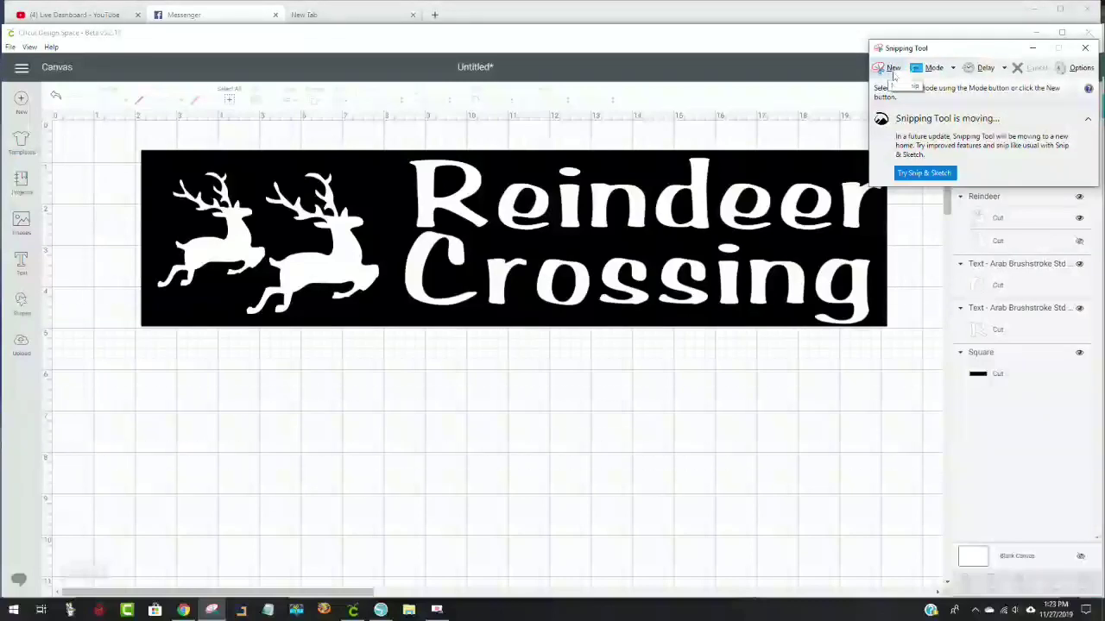
click(893, 69)
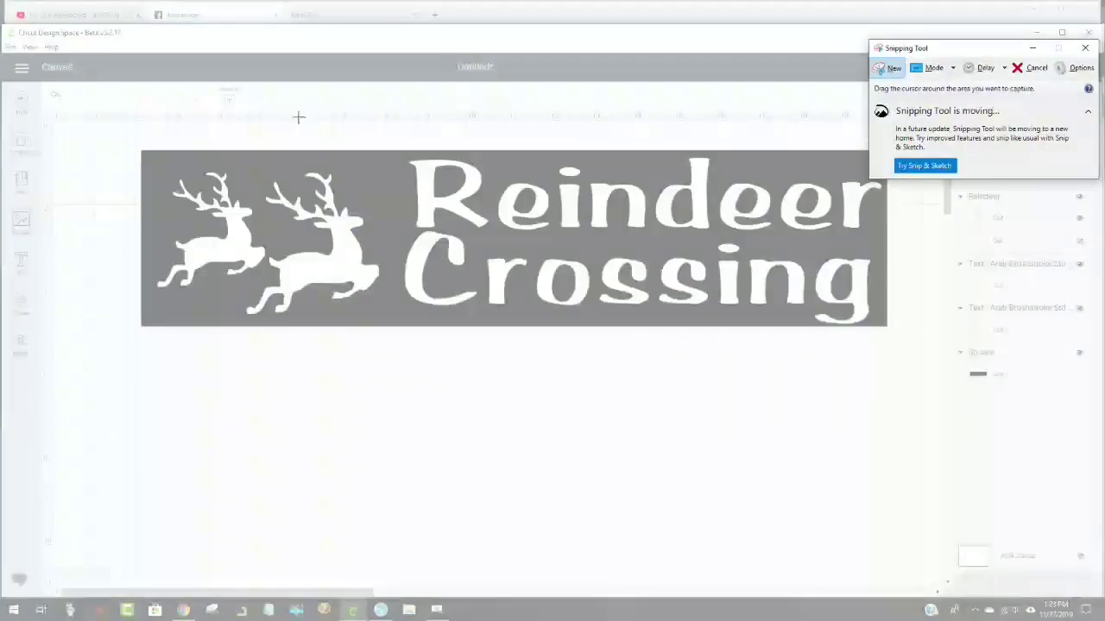
drag(141, 152, 889, 329)
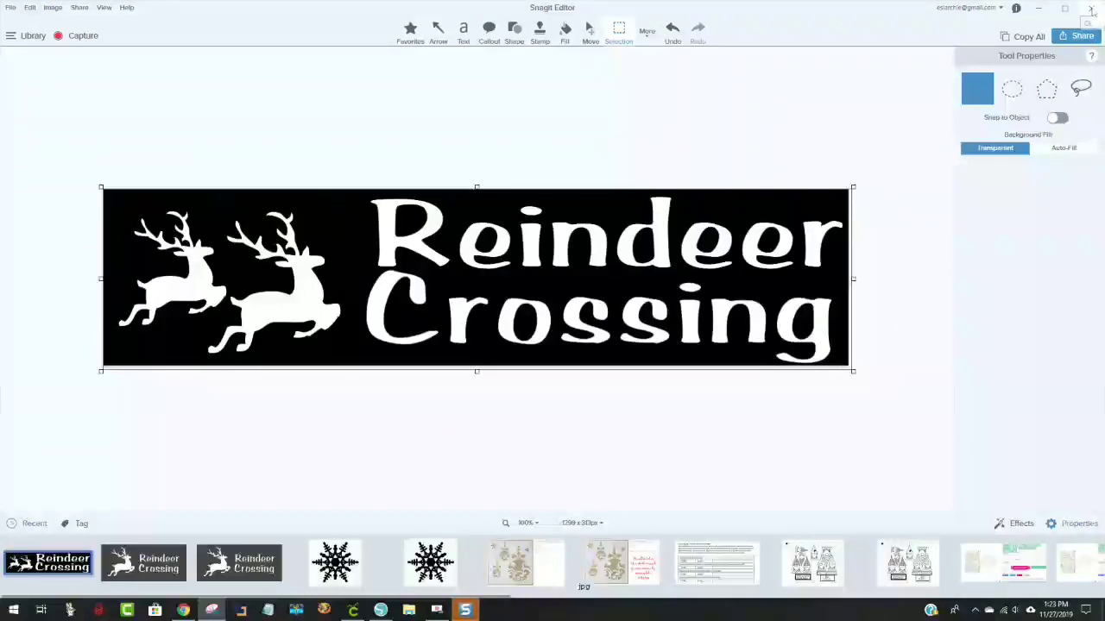
click(1091, 8)
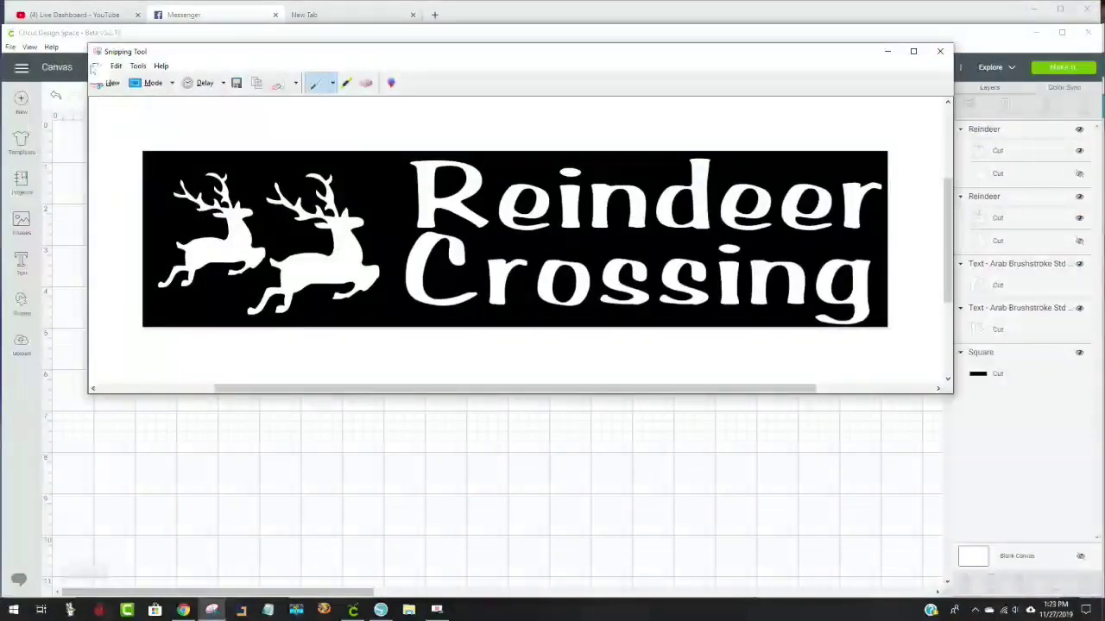
Step: Copy the captured snip of the sign to the clipboard and minimize Snipping Tool to return to Cricut Design Space
click(117, 68)
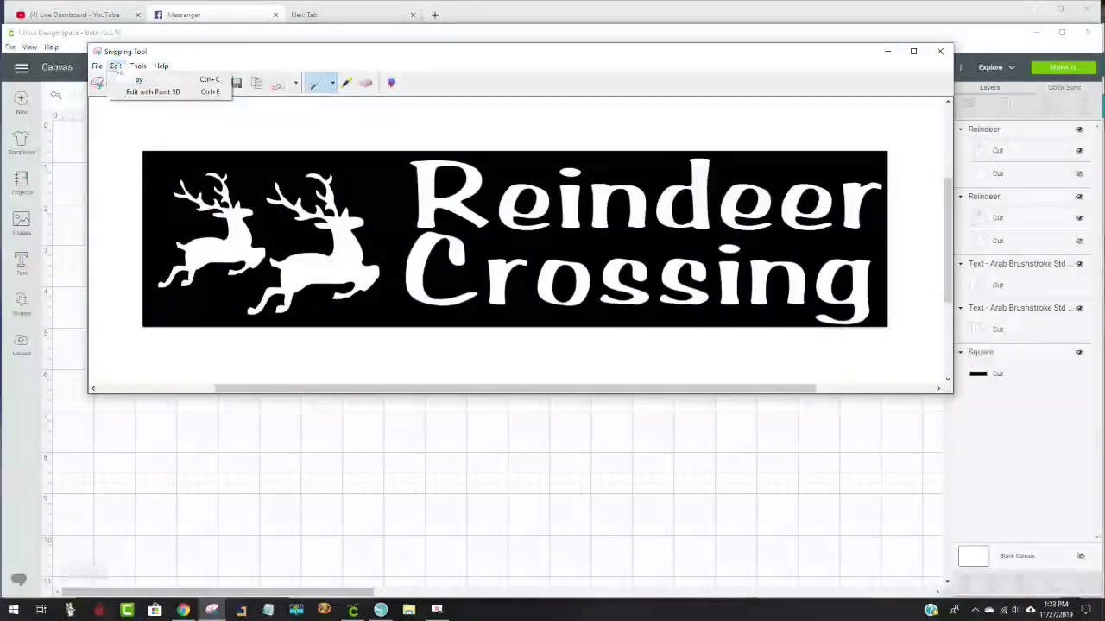
click(135, 80)
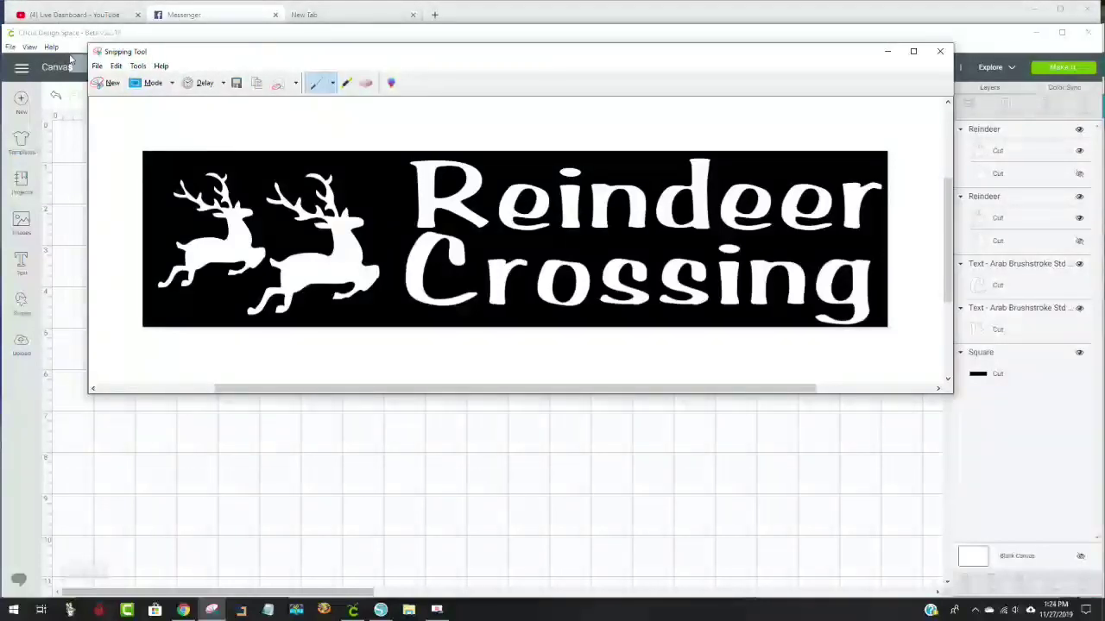
click(887, 54)
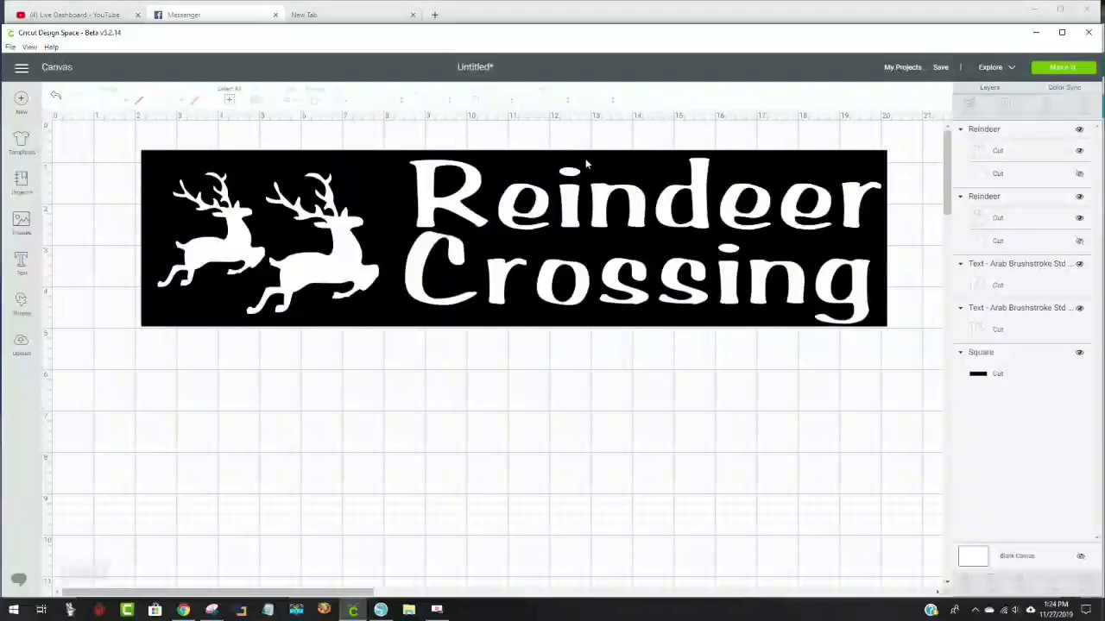
Step: Delete the black background square, leaving only the text and the two reindeer on the canvas
drag(621, 176, 597, 381)
click(108, 347)
Step: Group the two reindeer with both text lines and attach the group as one cut layout
drag(879, 362, 121, 140)
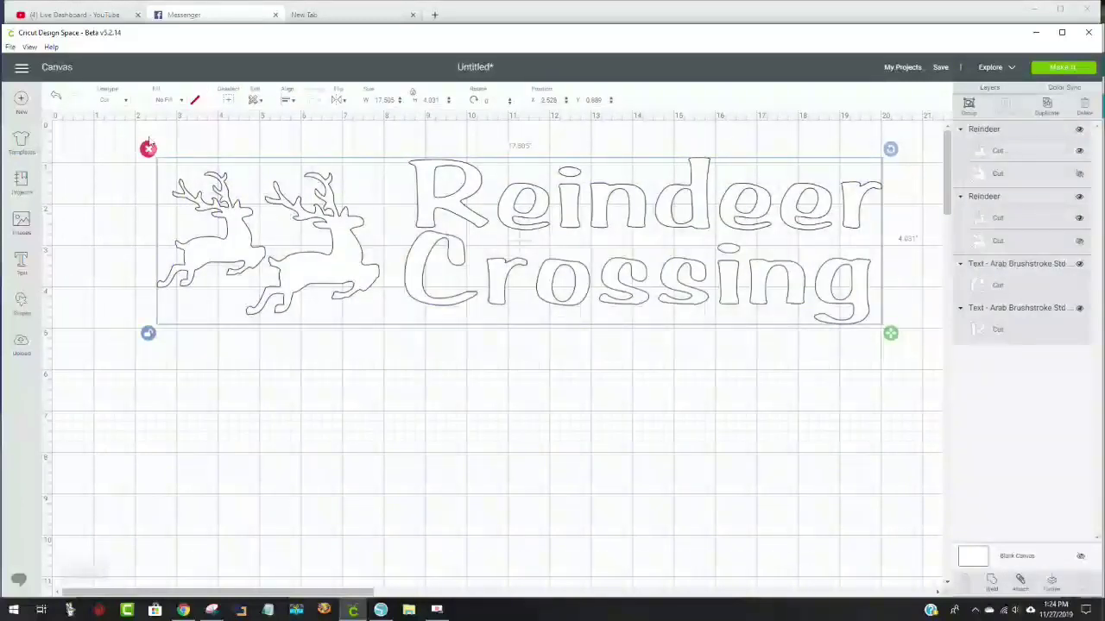
click(970, 105)
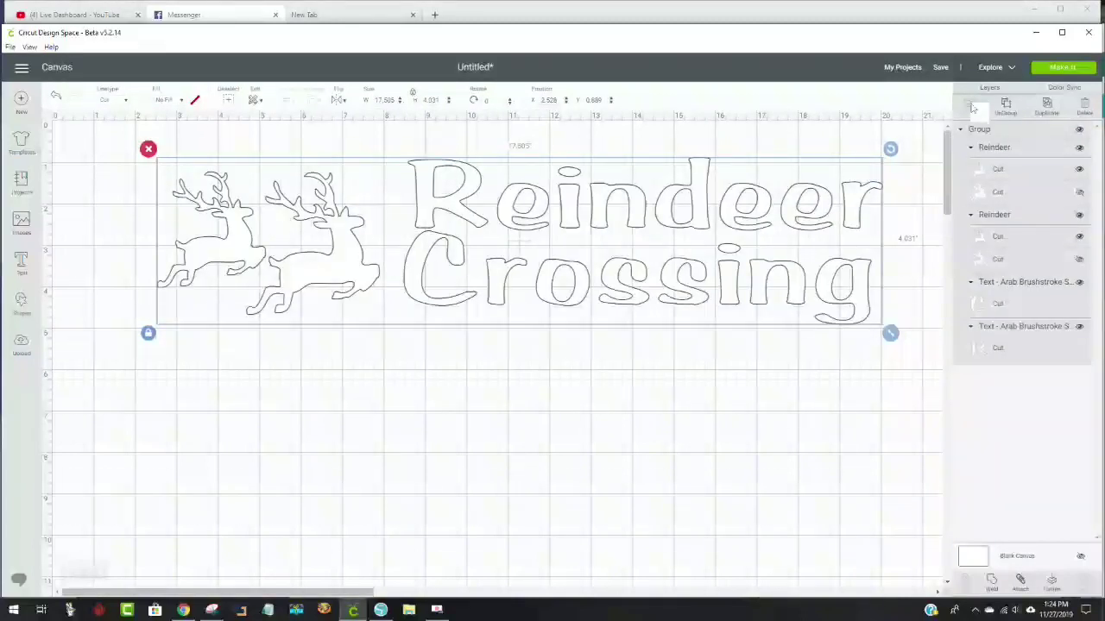
click(1020, 582)
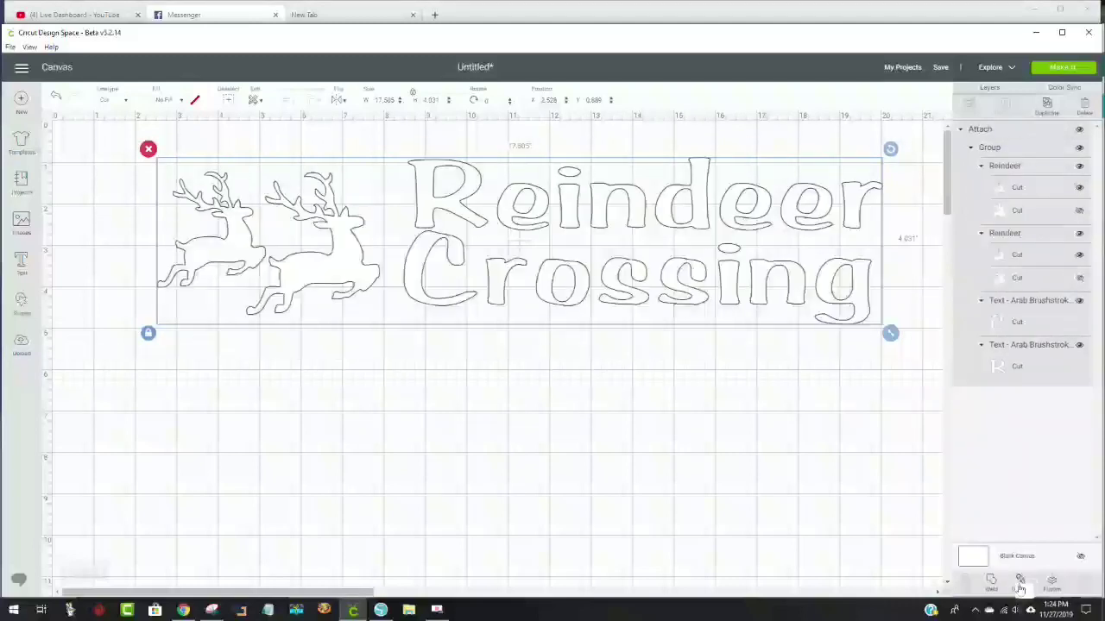
Step: Preview how the attached sign design is laid out on the 12" x 24" mat, and return to the canvas
click(1063, 69)
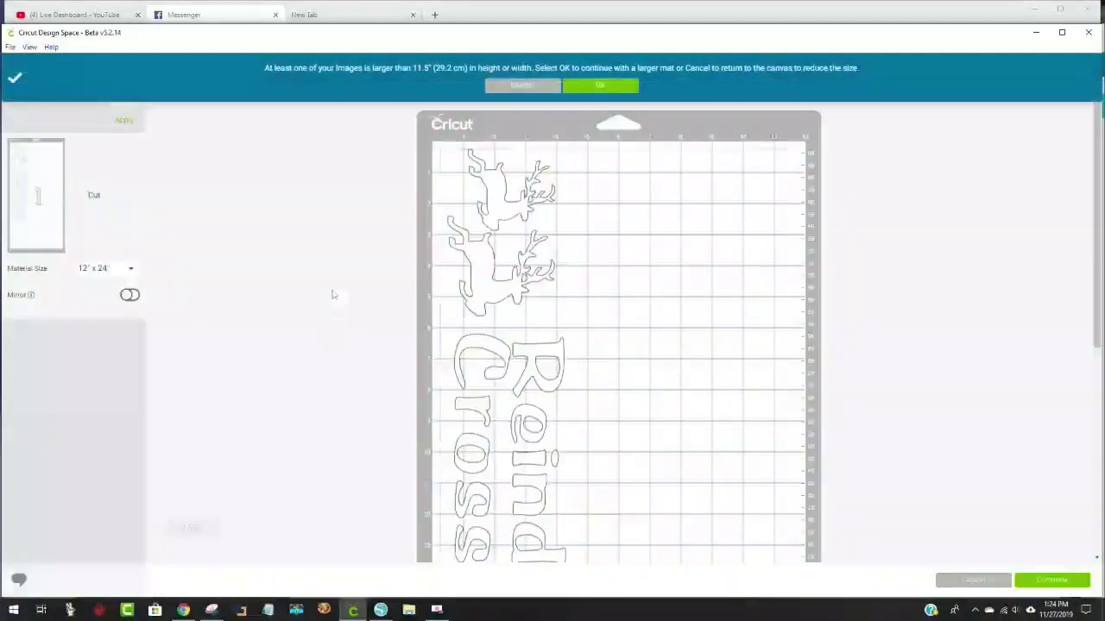
scroll(677, 315, down, 2)
scroll(678, 315, down, 3)
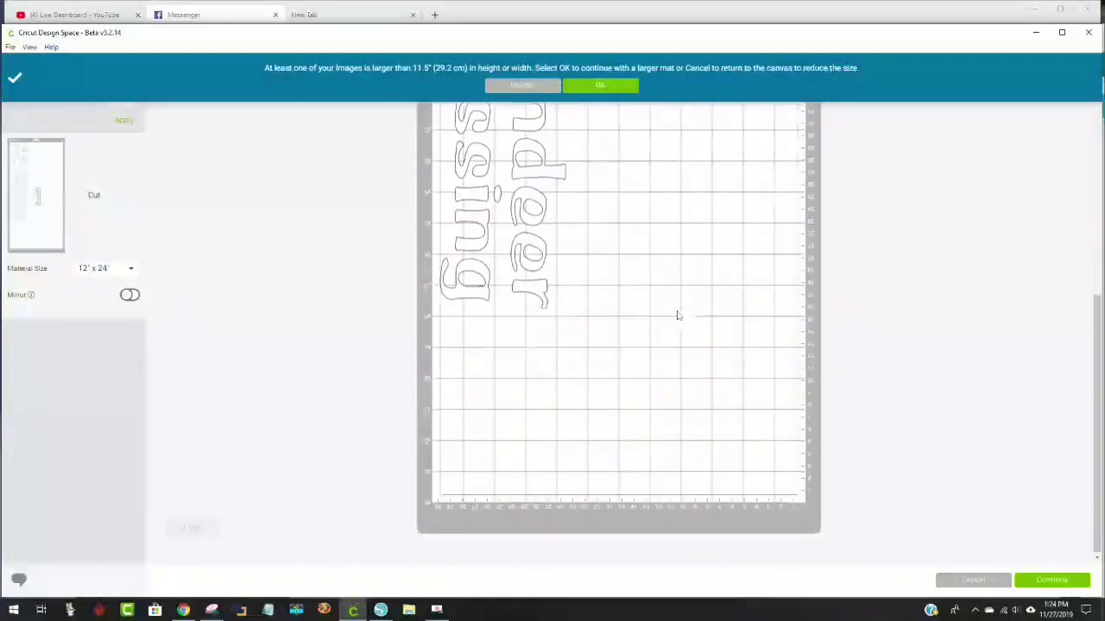
scroll(676, 321, up, 2)
scroll(676, 321, up, 1)
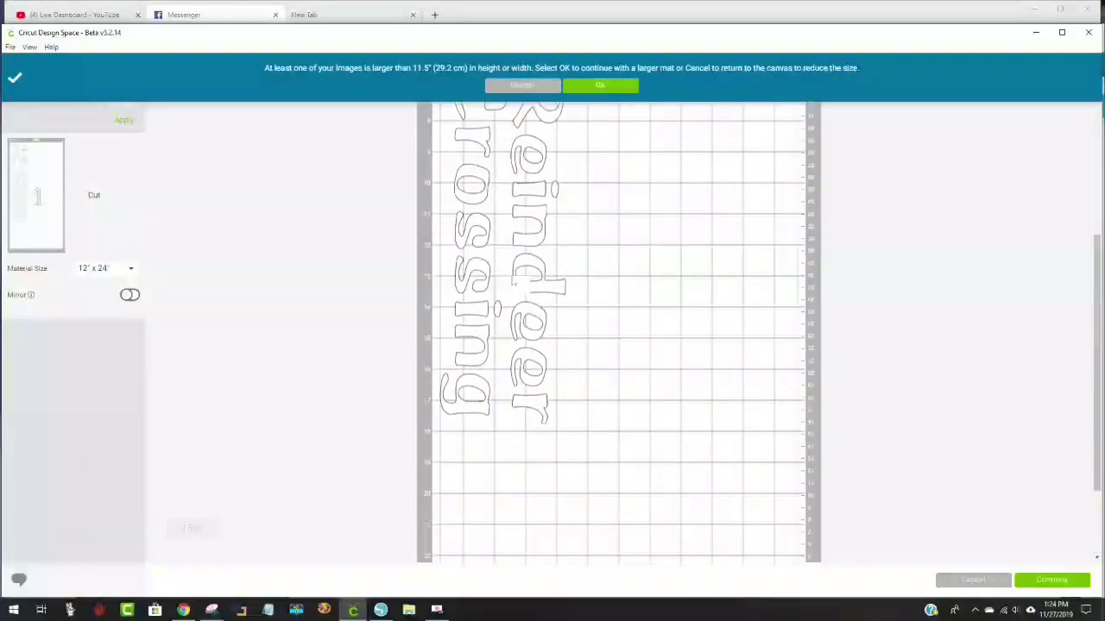
scroll(535, 304, up, 5)
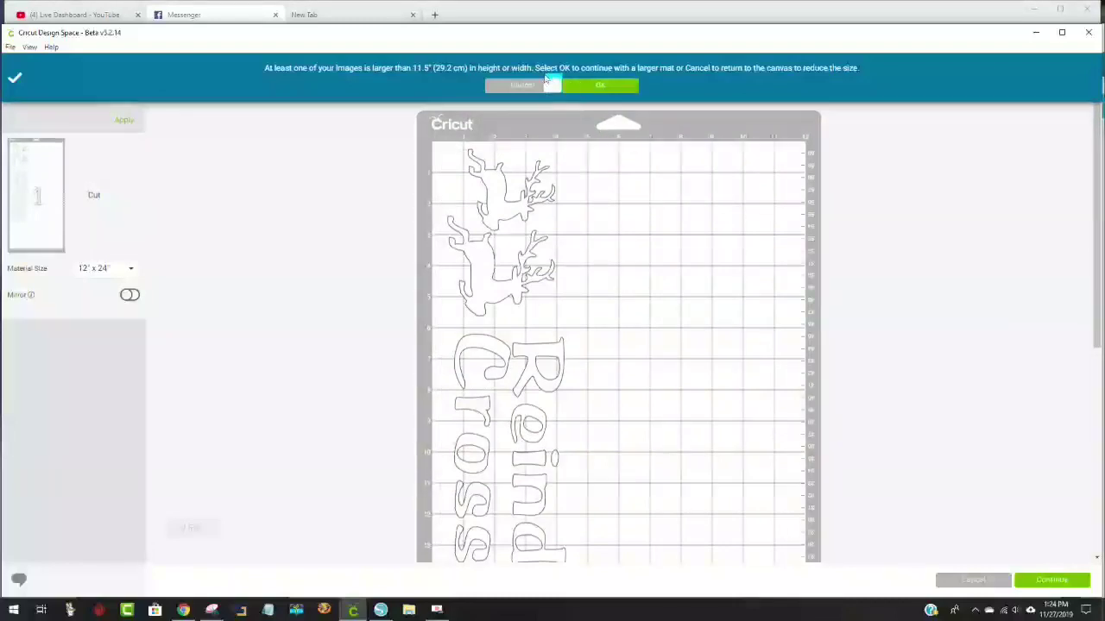
click(530, 86)
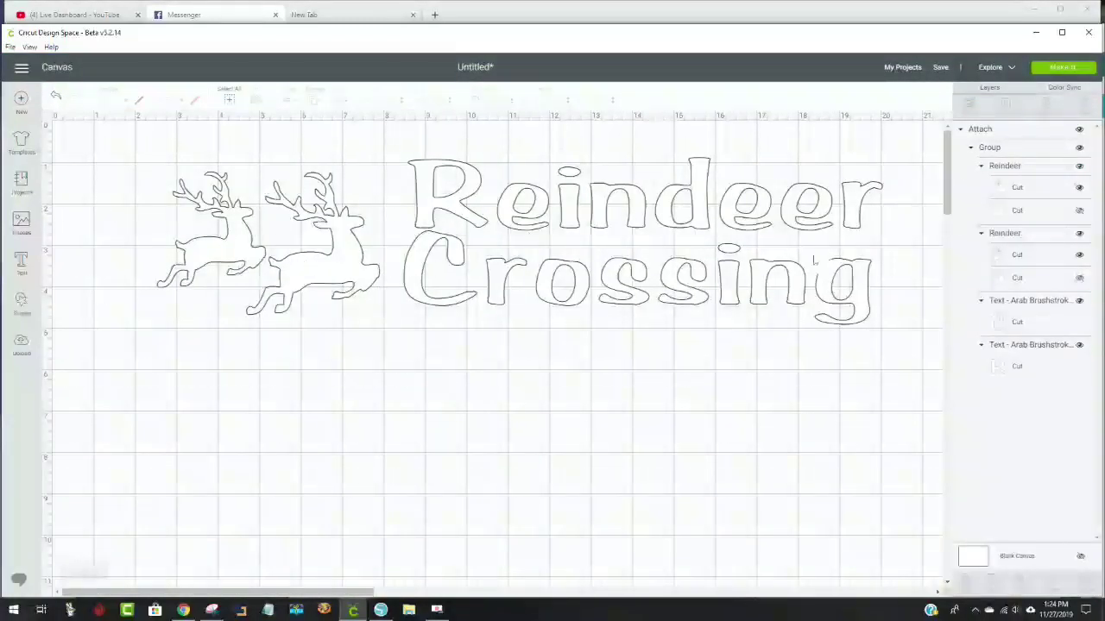
click(1014, 188)
shift+click(1018, 220)
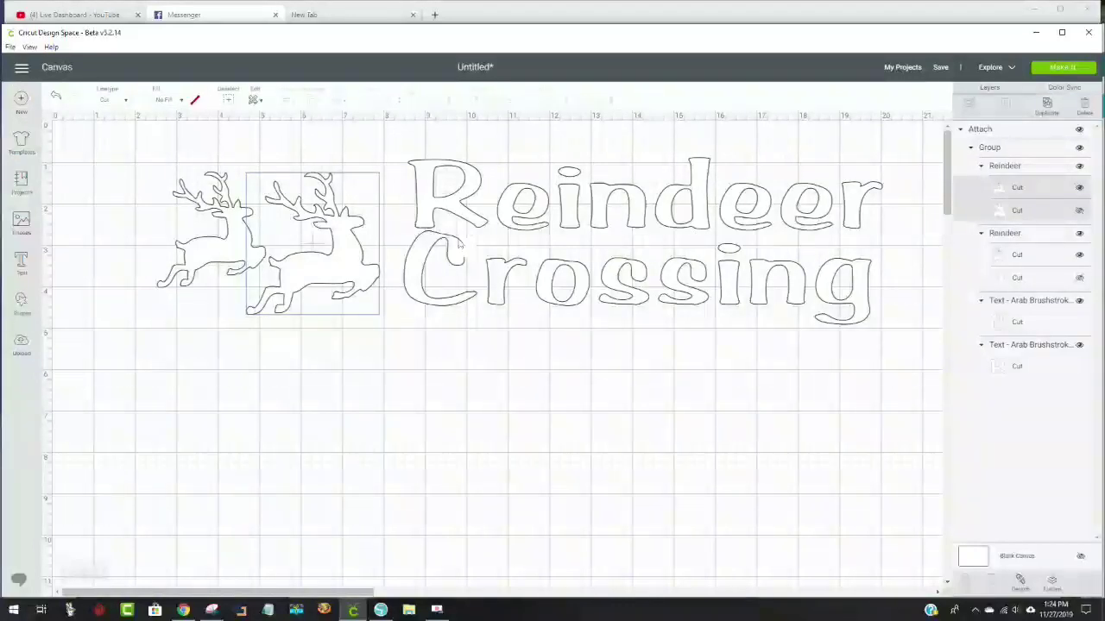
shift+click(1010, 278)
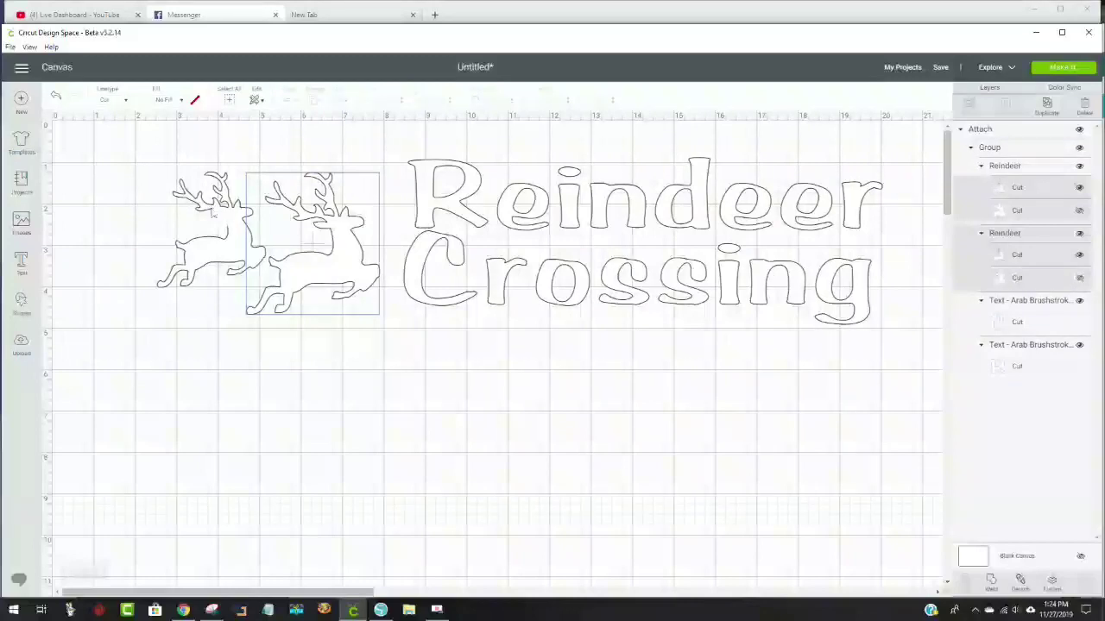
mouse_move(143, 148)
mouse_down()
mouse_move(168, 155)
mouse_move(373, 332)
mouse_up()
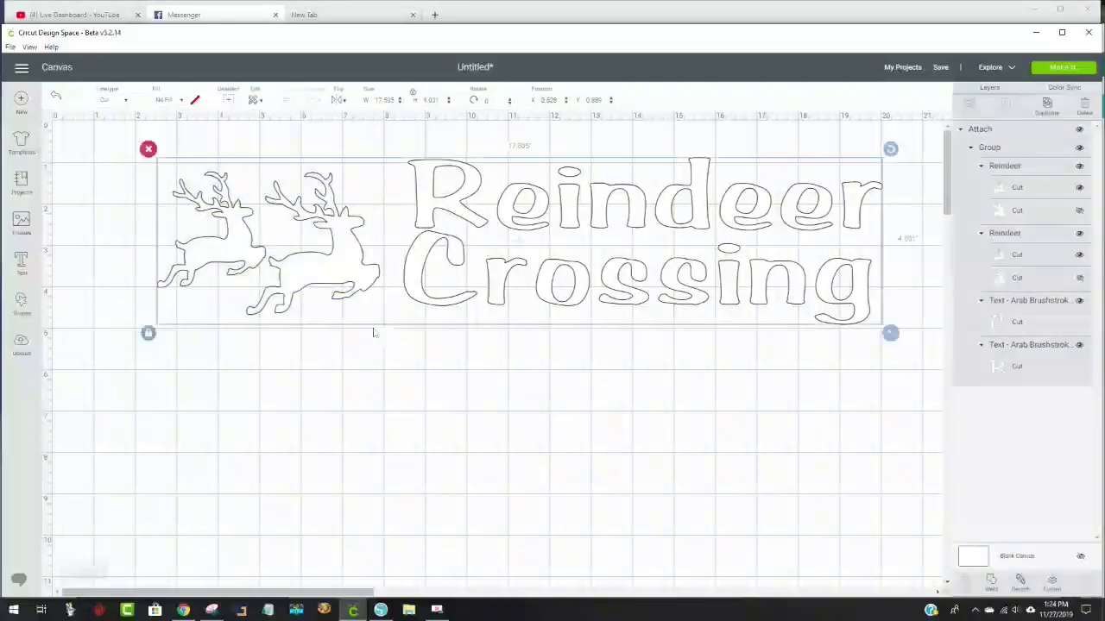
right_click(416, 316)
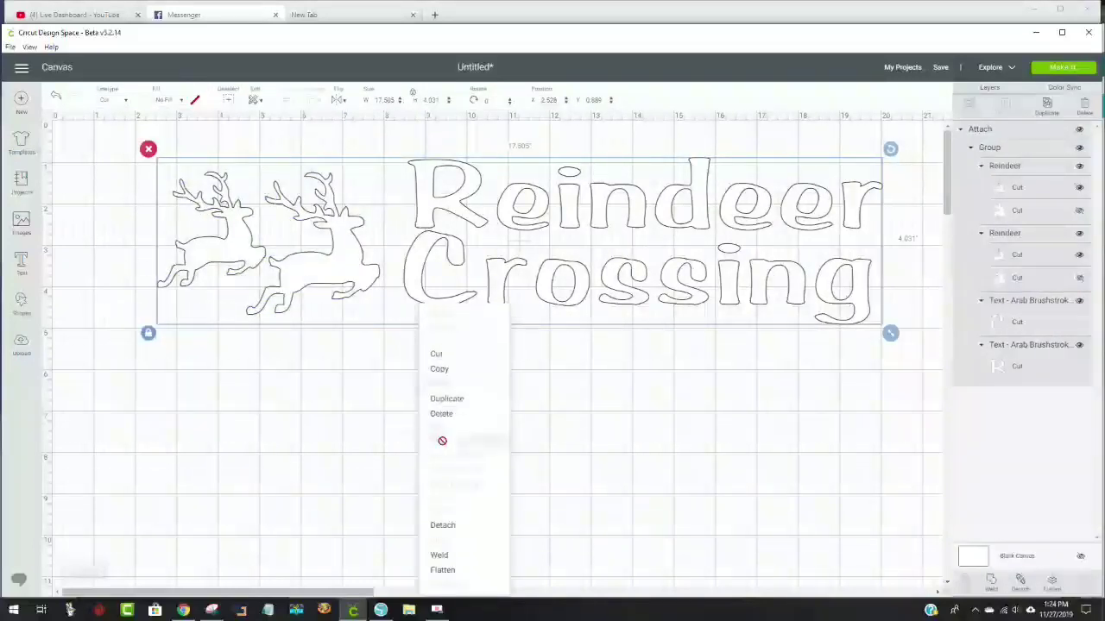
click(533, 488)
Step: Detach the sign design, move it to about X 2.1, Y 2, and ungroup it
click(567, 287)
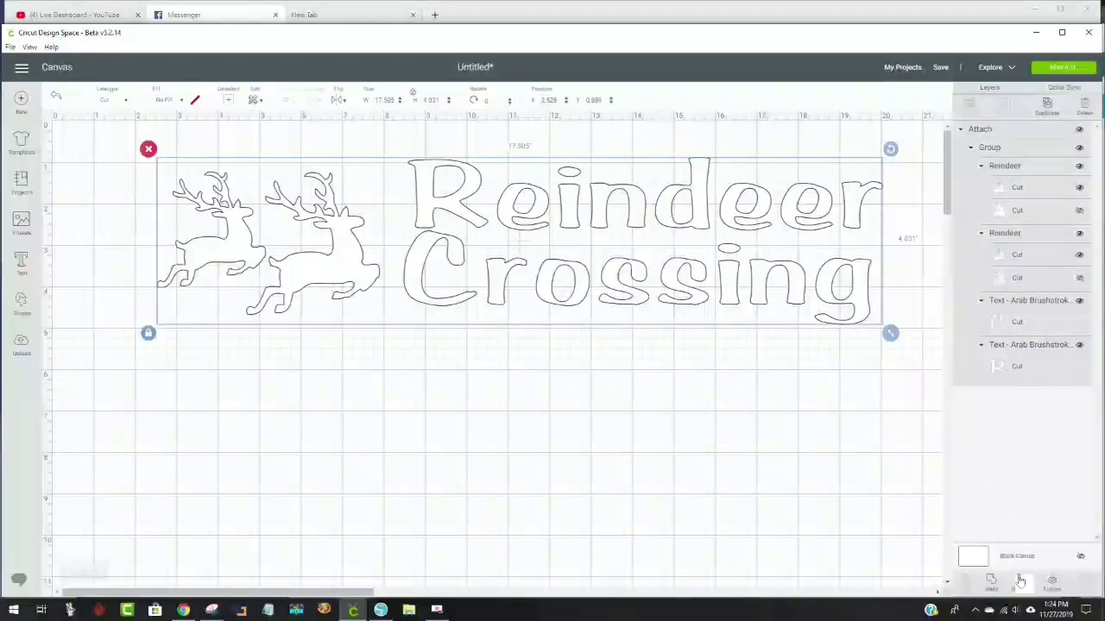
click(1020, 581)
drag(387, 319, 363, 365)
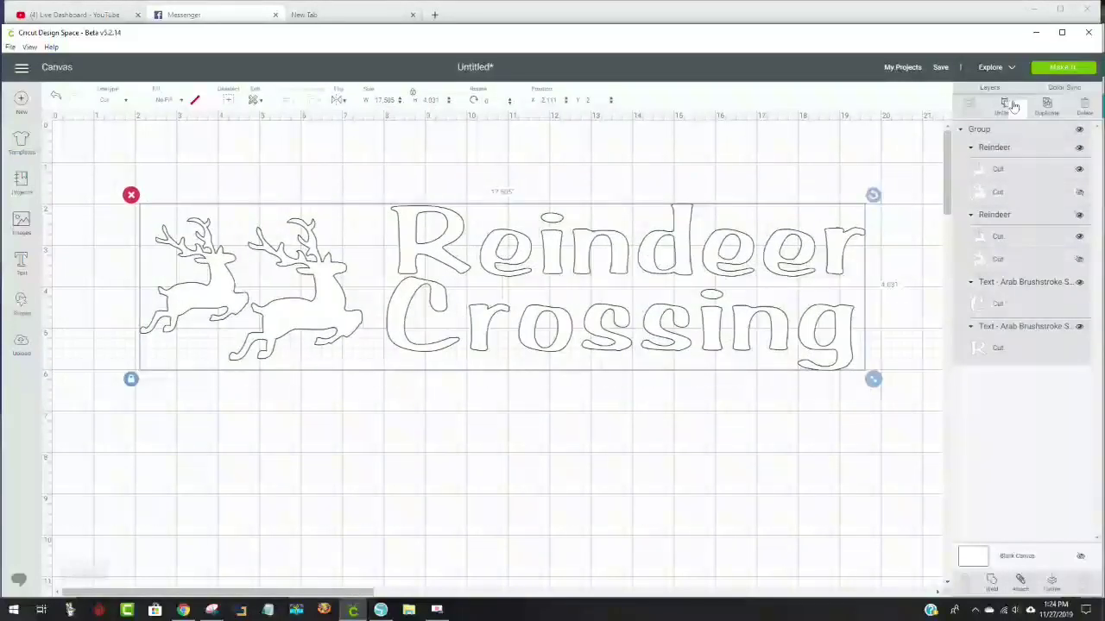
click(1012, 106)
Step: Set the material color of both reindeer to light gray
drag(353, 375, 128, 210)
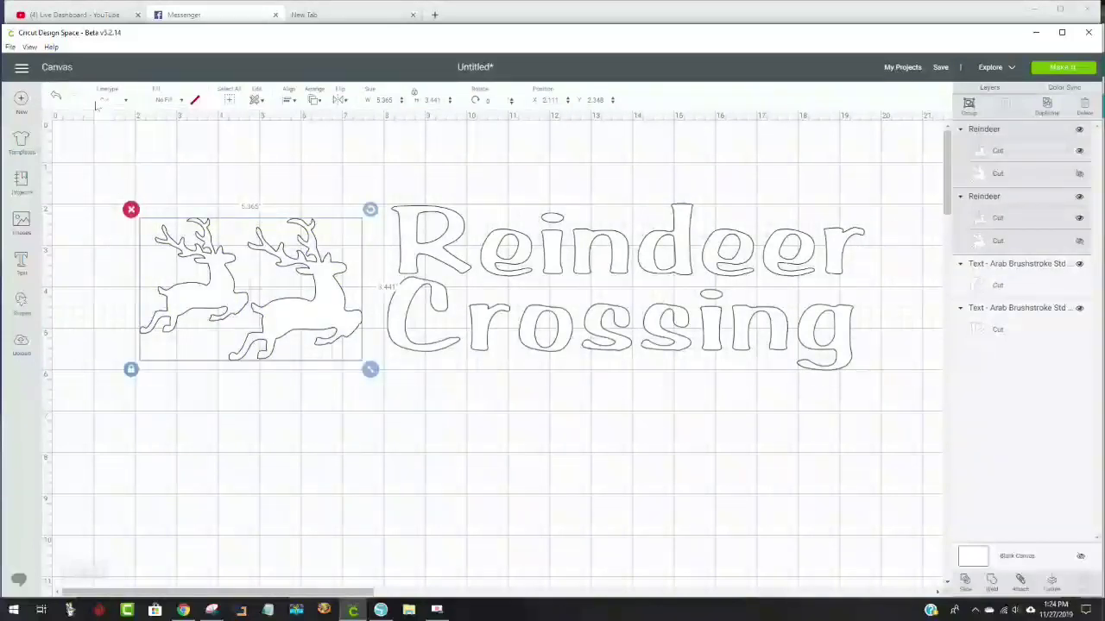
click(138, 102)
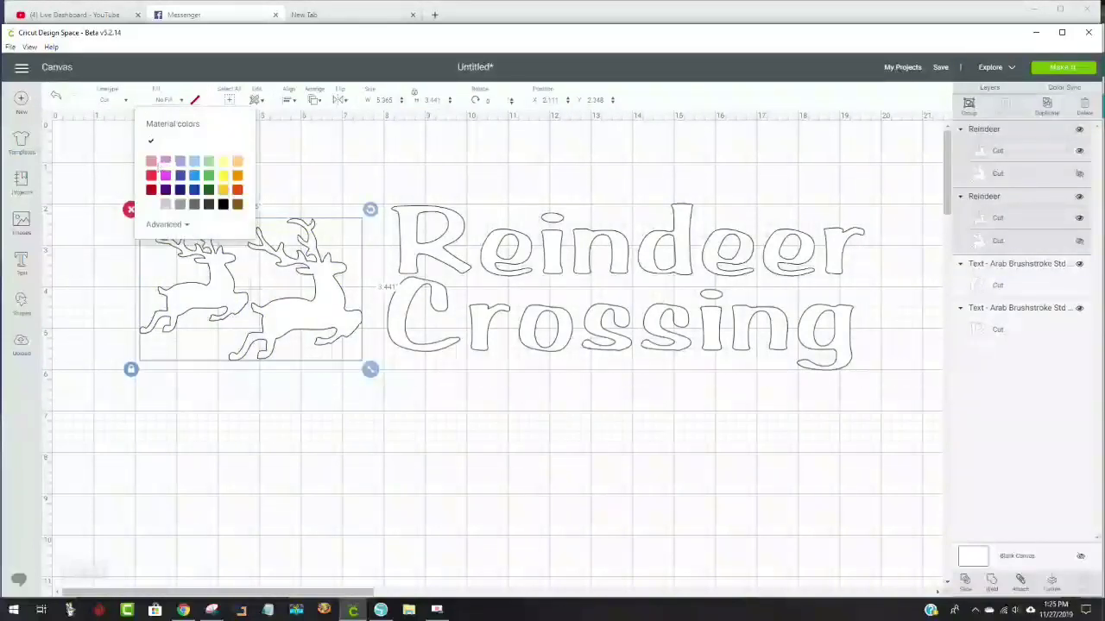
click(165, 205)
click(634, 465)
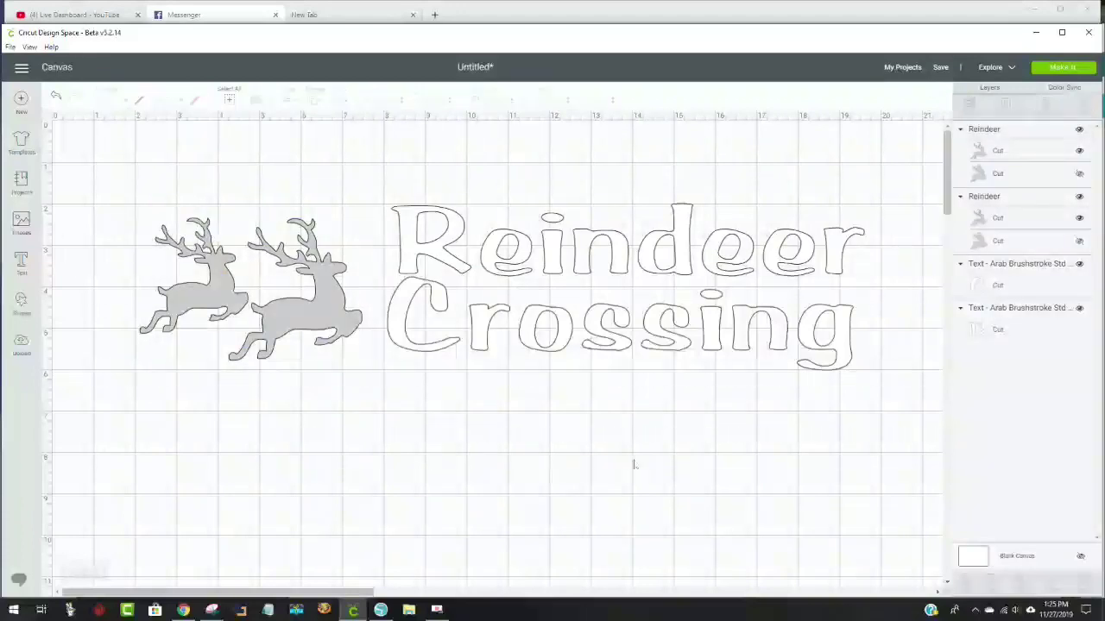
drag(894, 399, 53, 181)
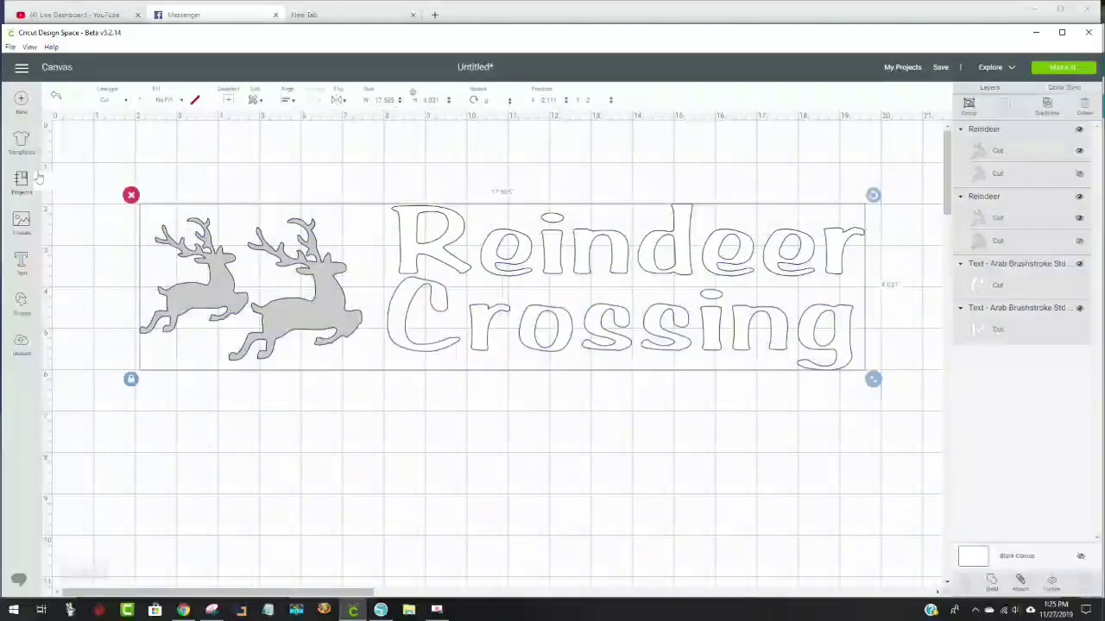
right_click(594, 343)
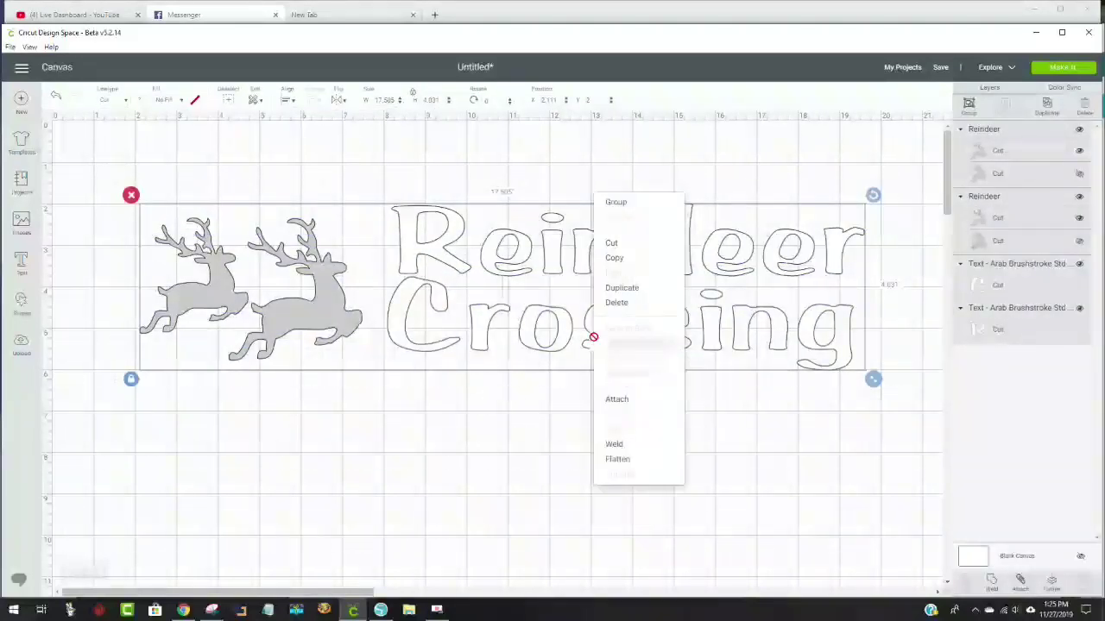
click(710, 432)
Step: Attach the two text lines to each other, and attach the two gray reindeer as a separate set
drag(889, 408, 388, 183)
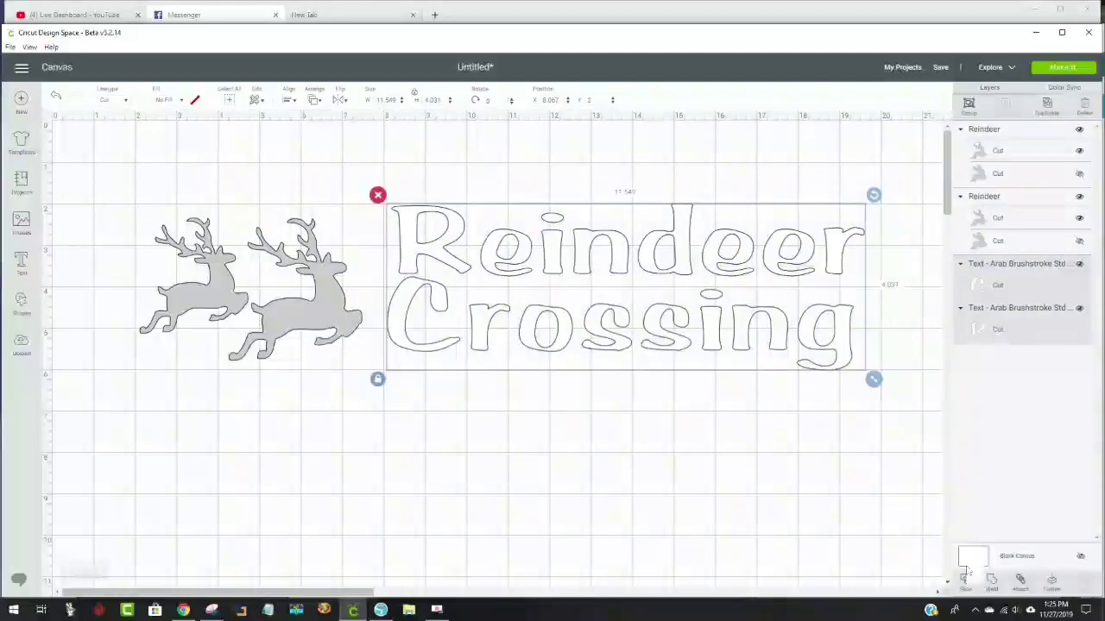
click(1020, 580)
drag(130, 199, 373, 389)
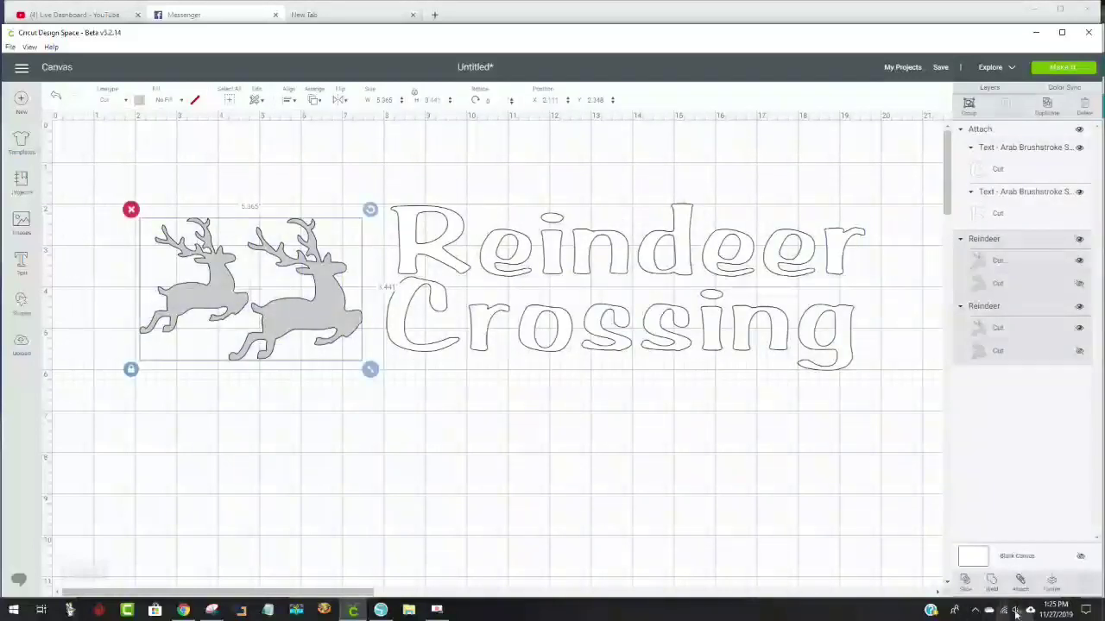
click(1021, 580)
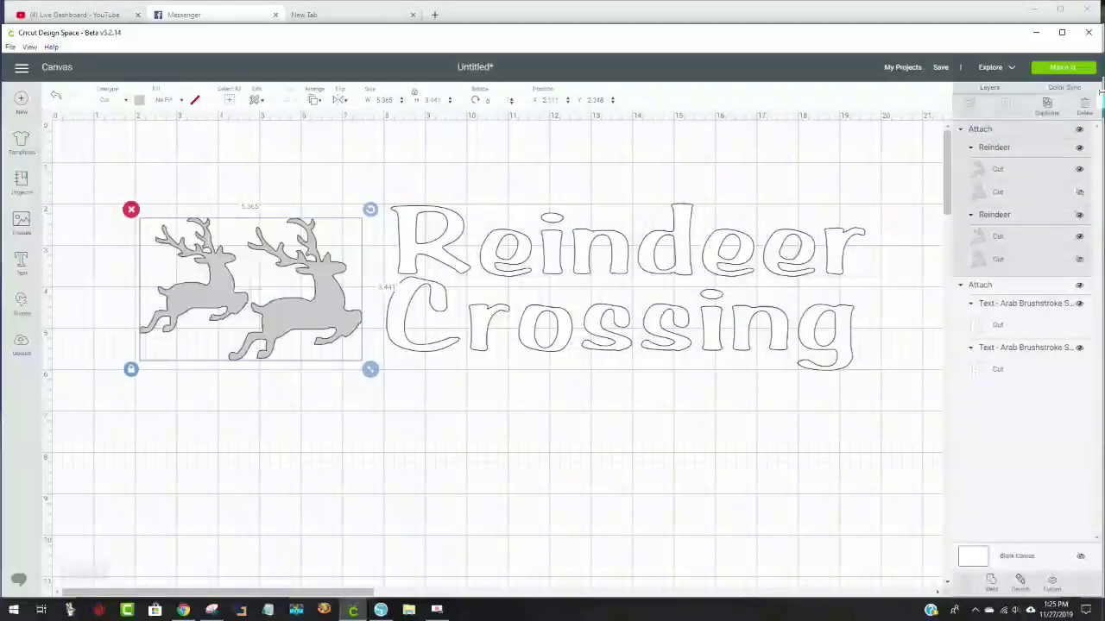
Step: Preview how the text and the reindeer are split onto separate mats by color, and return to the canvas
click(1066, 67)
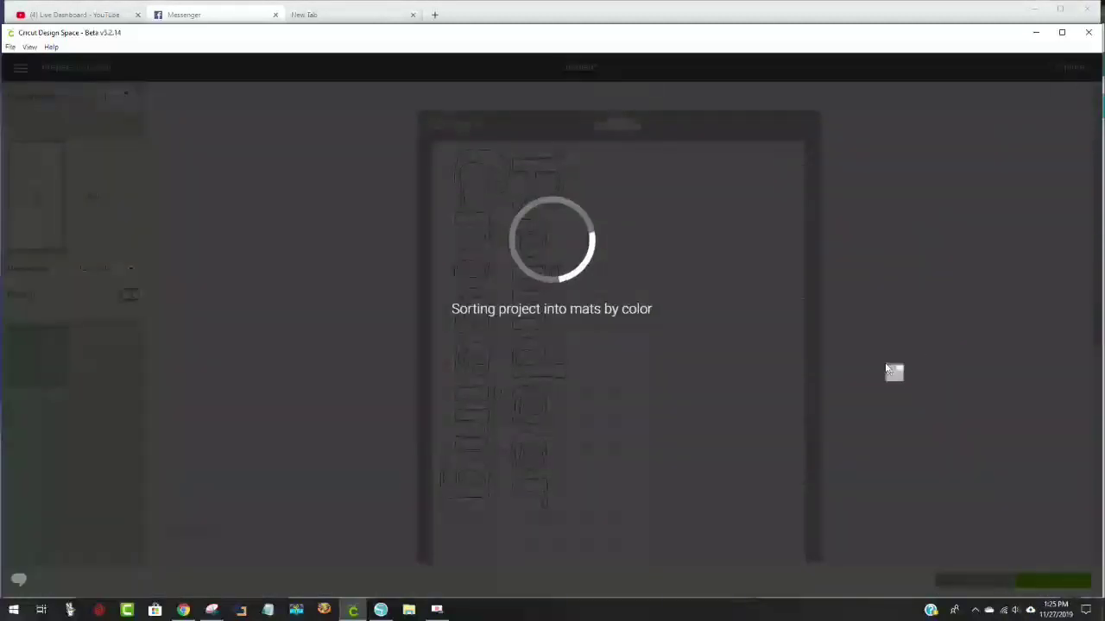
scroll(661, 395, down, 3)
scroll(668, 400, up, 2)
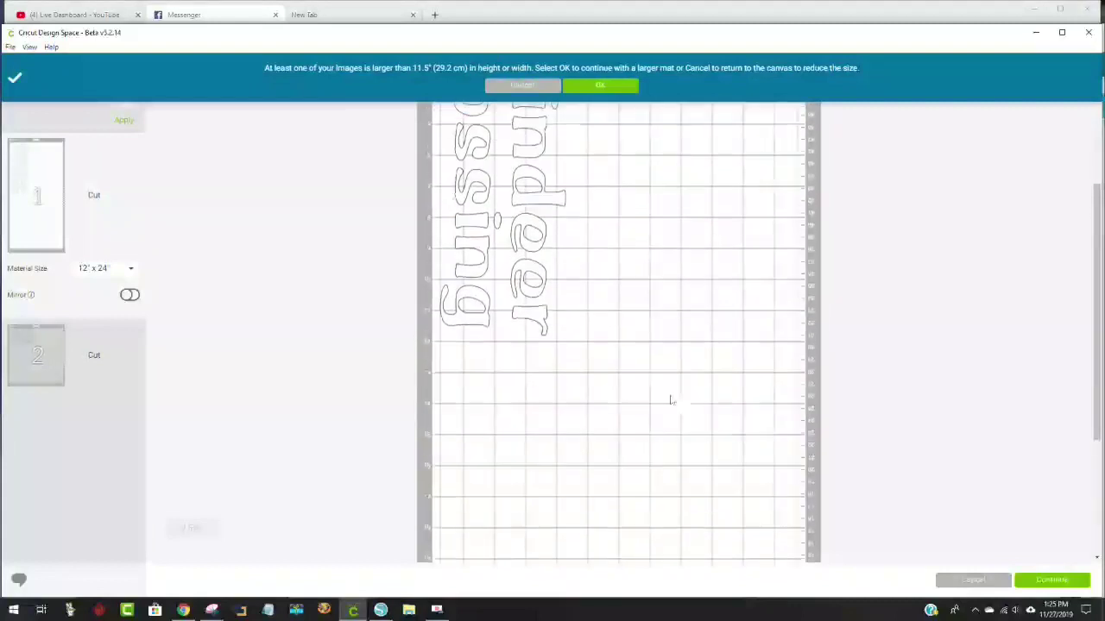
scroll(672, 397, up, 2)
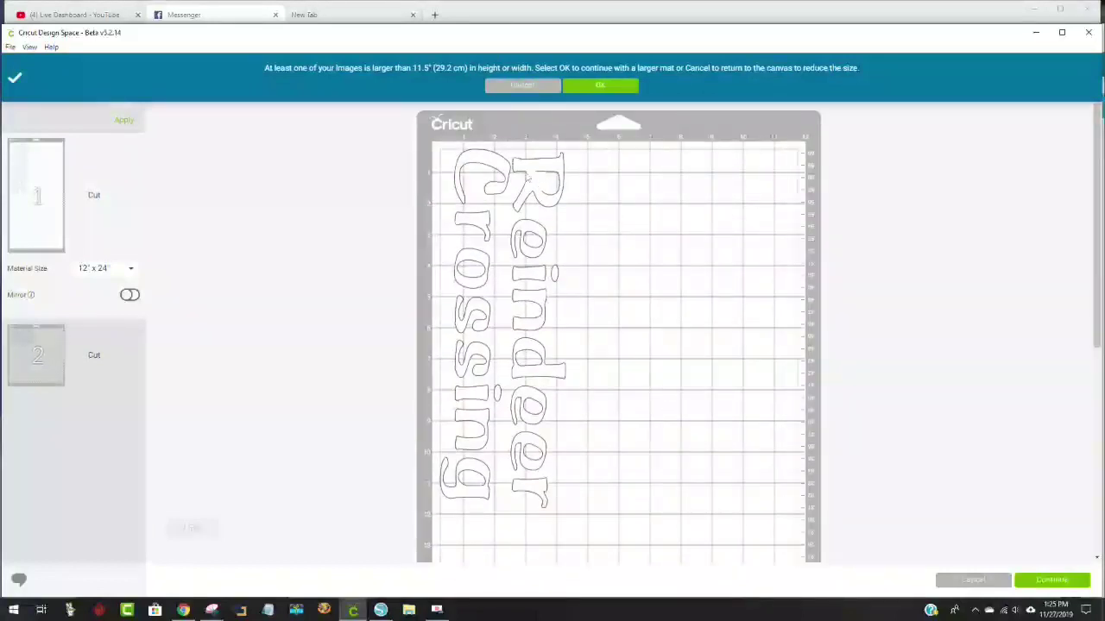
click(528, 87)
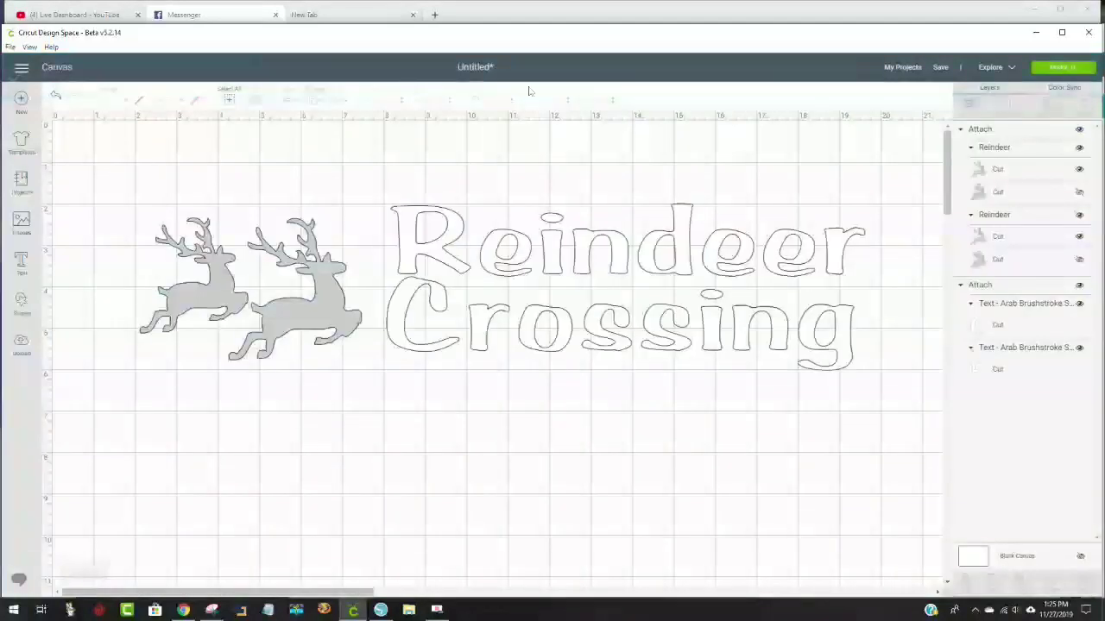
Step: Shrink the attached Reindeer Crossing text to about 10.37 inches wide and 3.62 inches high
click(628, 275)
drag(876, 384, 827, 366)
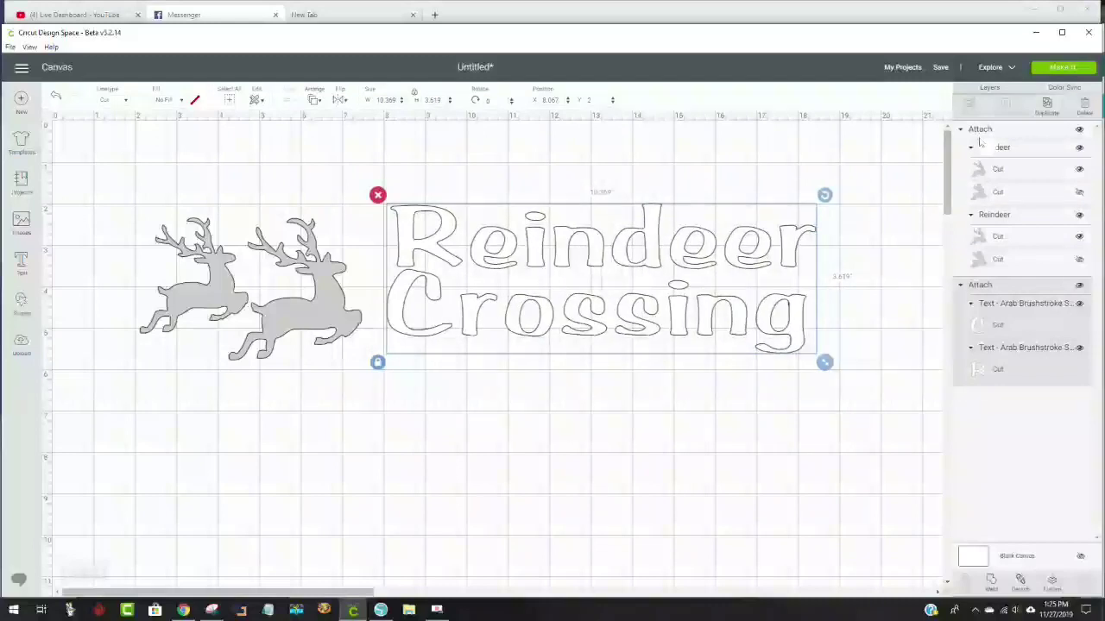
Step: Preview the cut mats for the Reindeer Crossing project, and switch to the open Silhouette Studio document
click(1062, 68)
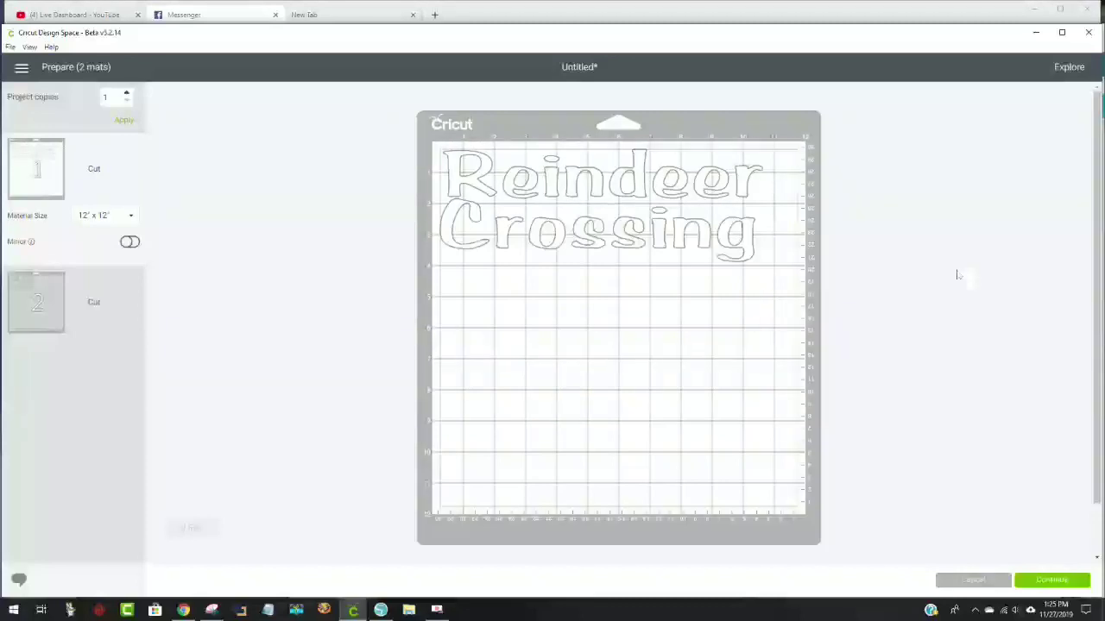
click(1036, 32)
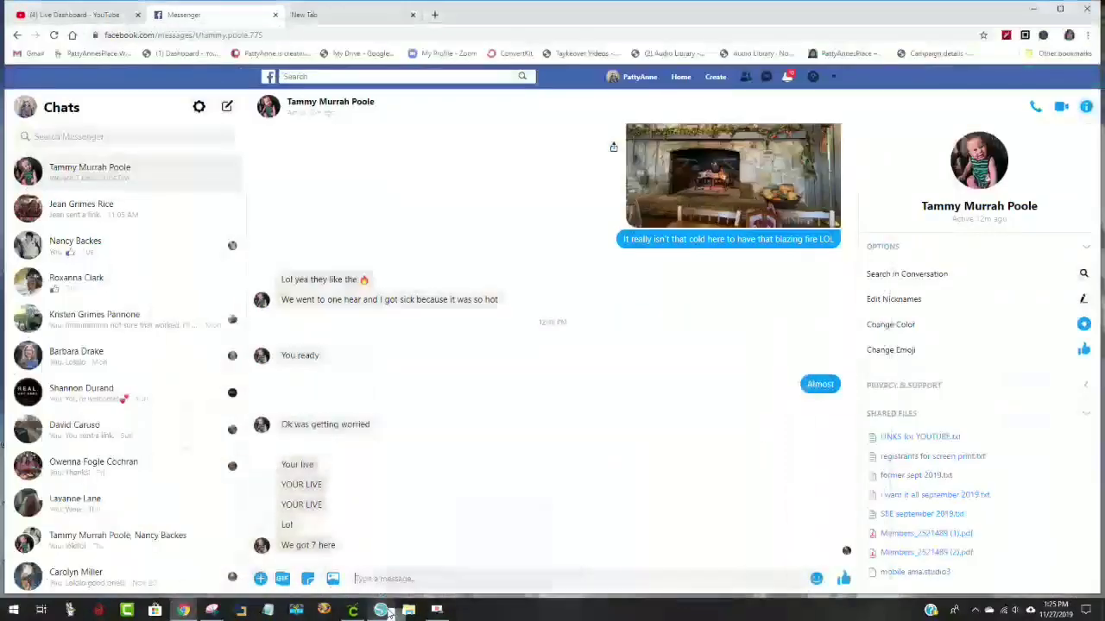
click(384, 611)
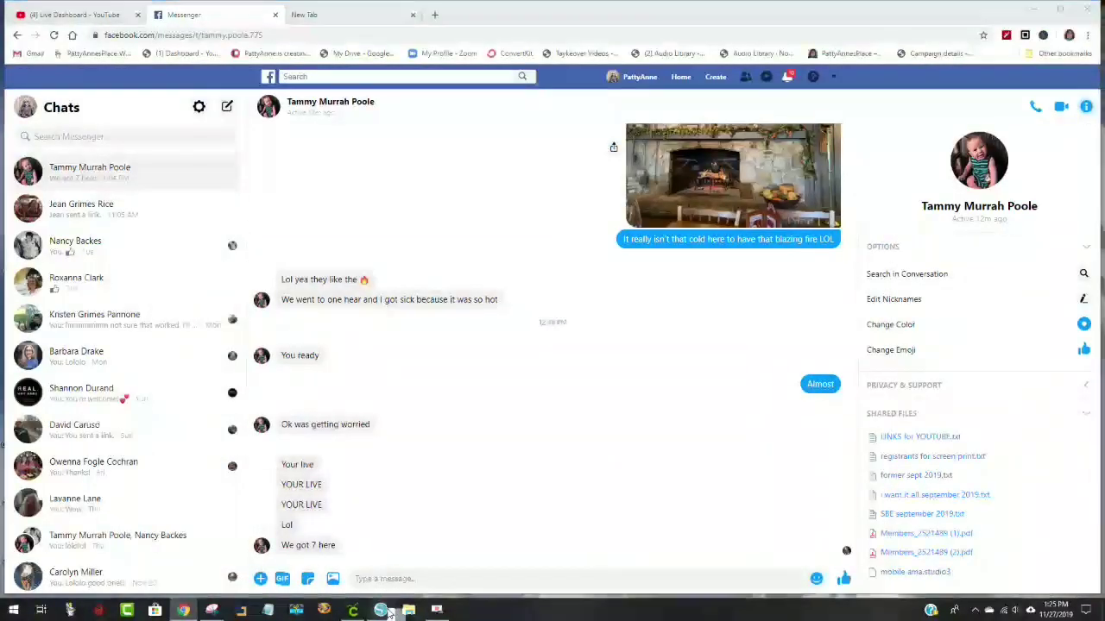
click(384, 611)
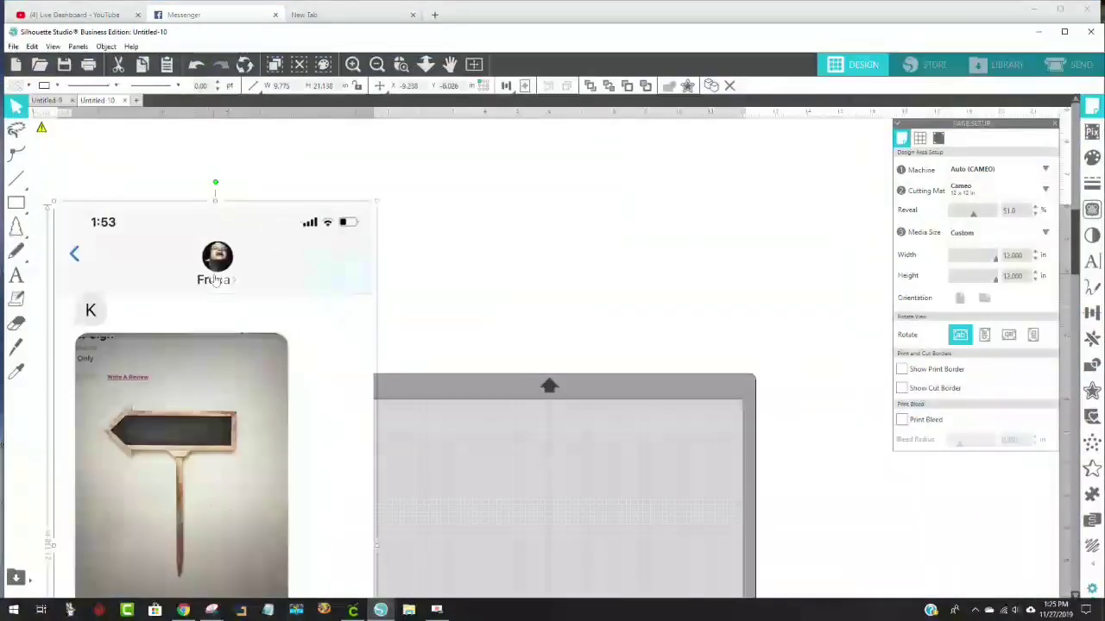
Step: Examine the contact photo in the phone screenshot up close, and delete the screenshot from the design area
drag(215, 280, 414, 252)
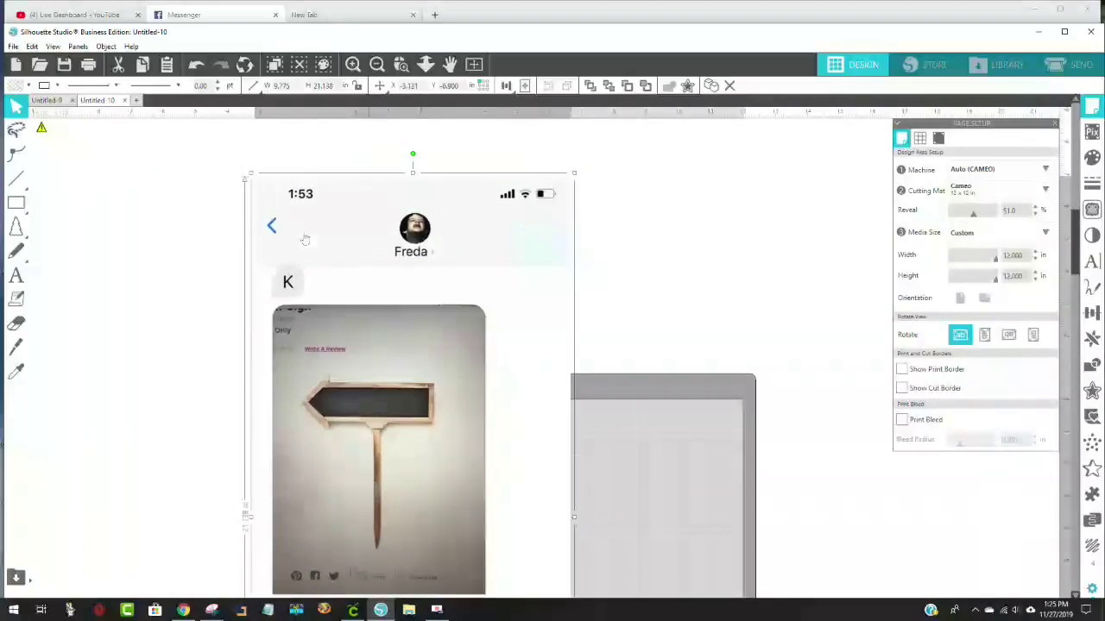
click(400, 64)
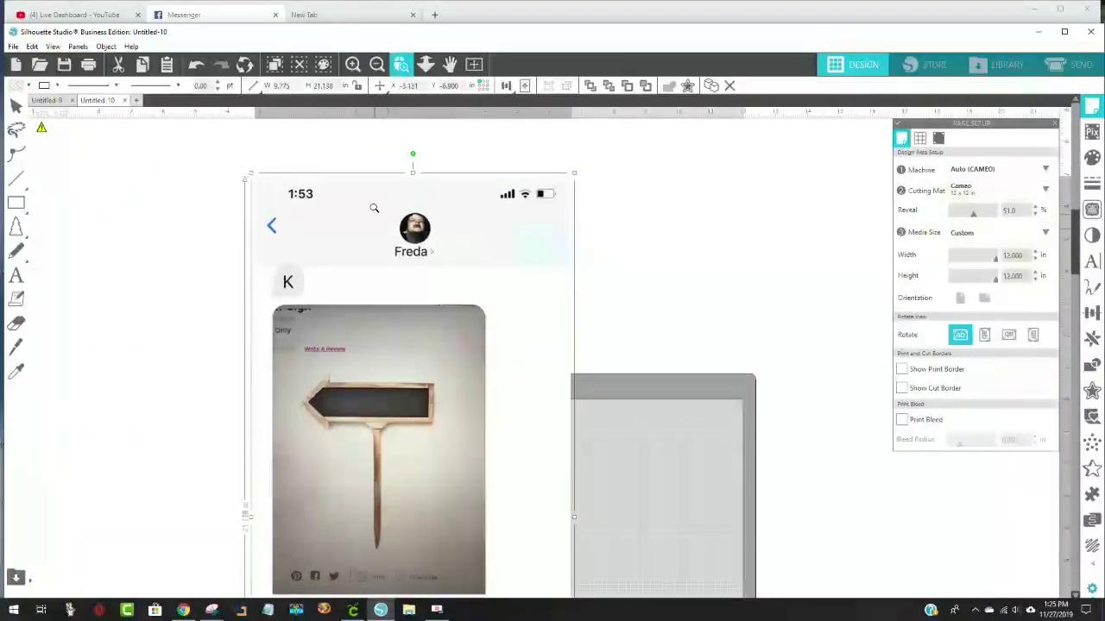
drag(488, 279, 488, 280)
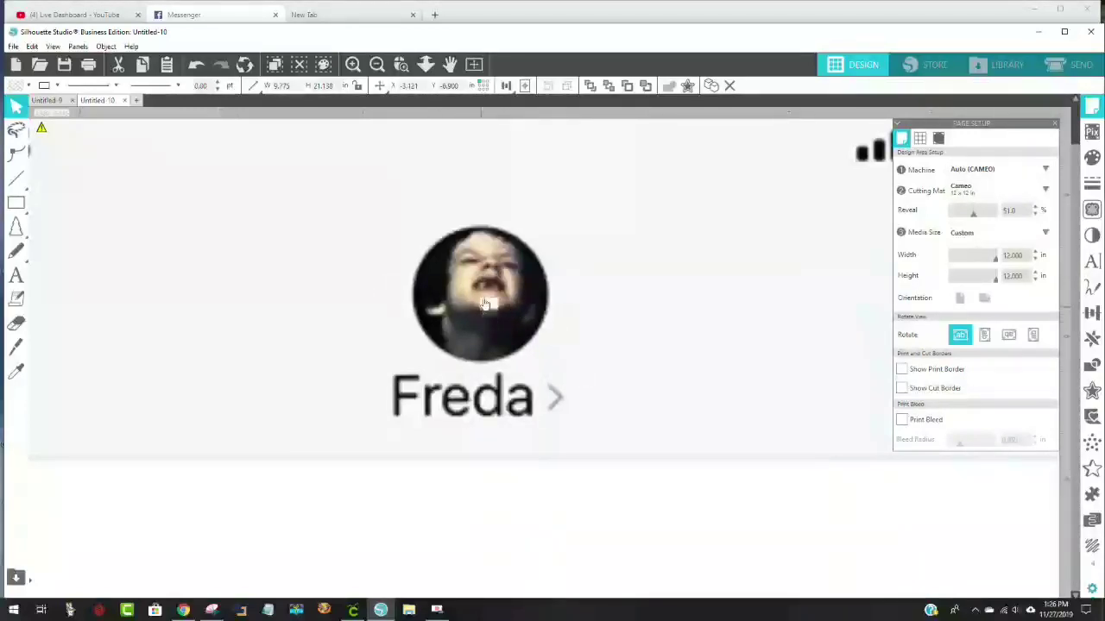
click(376, 64)
click(376, 64)
click(376, 64)
click(377, 64)
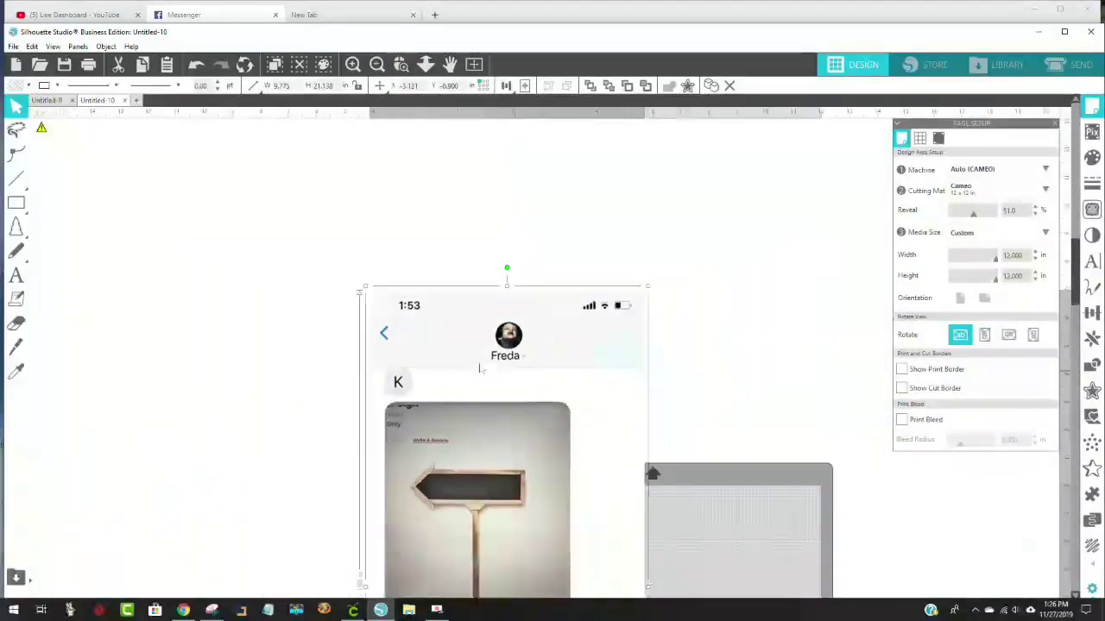
drag(624, 343, 313, 228)
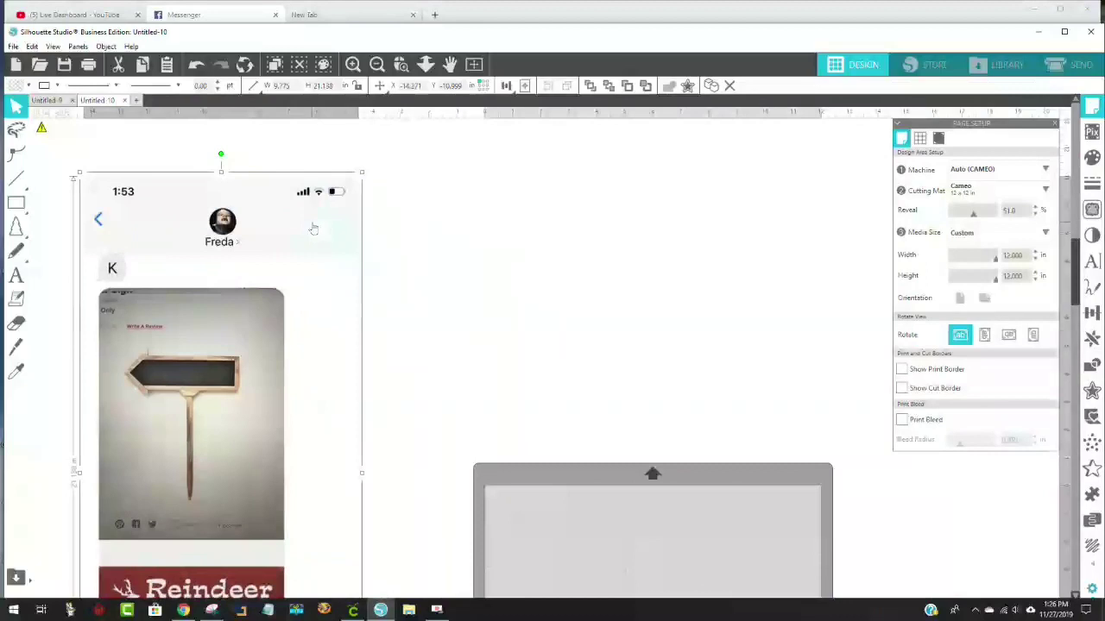
key(Delete)
Step: Paste the copied black-and-white Reindeer Crossing image onto the upper part of the mat
scroll(660, 492, down, 2)
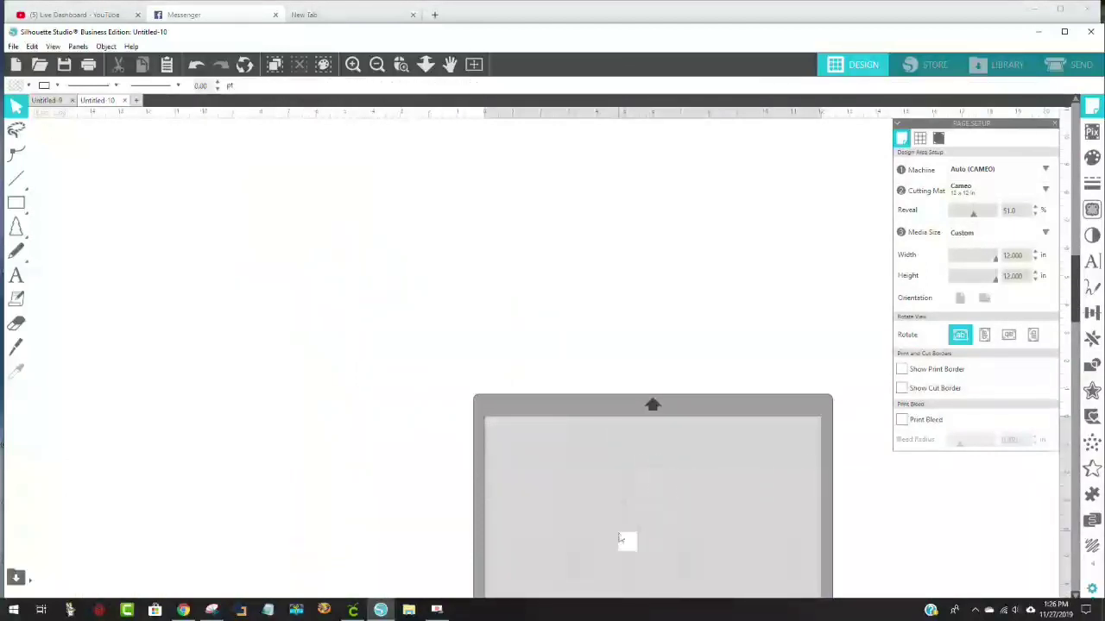
click(376, 64)
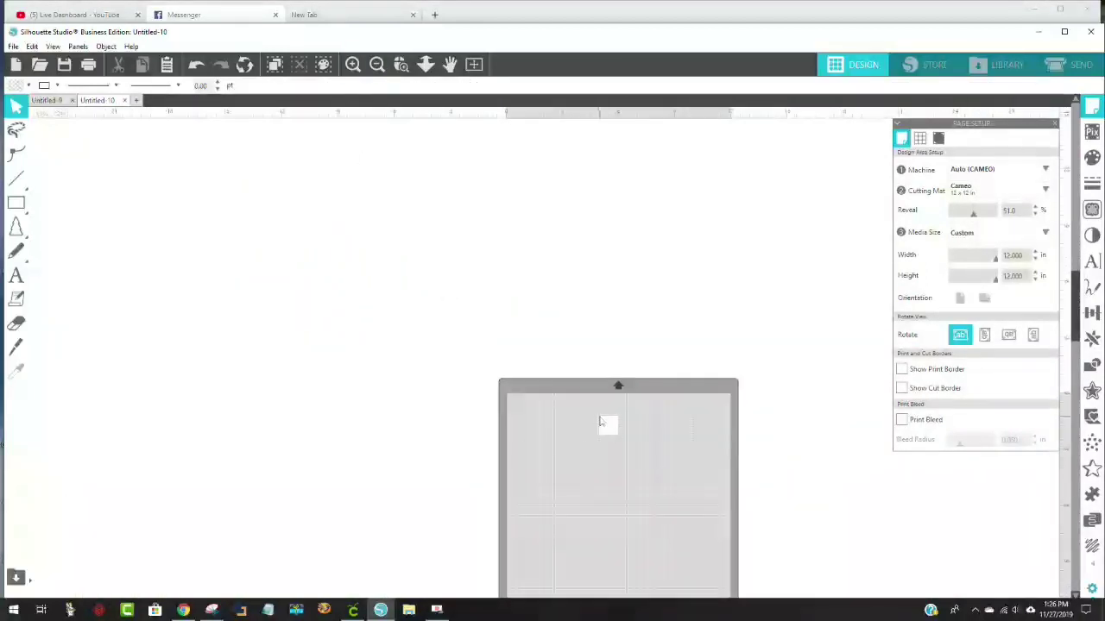
click(352, 63)
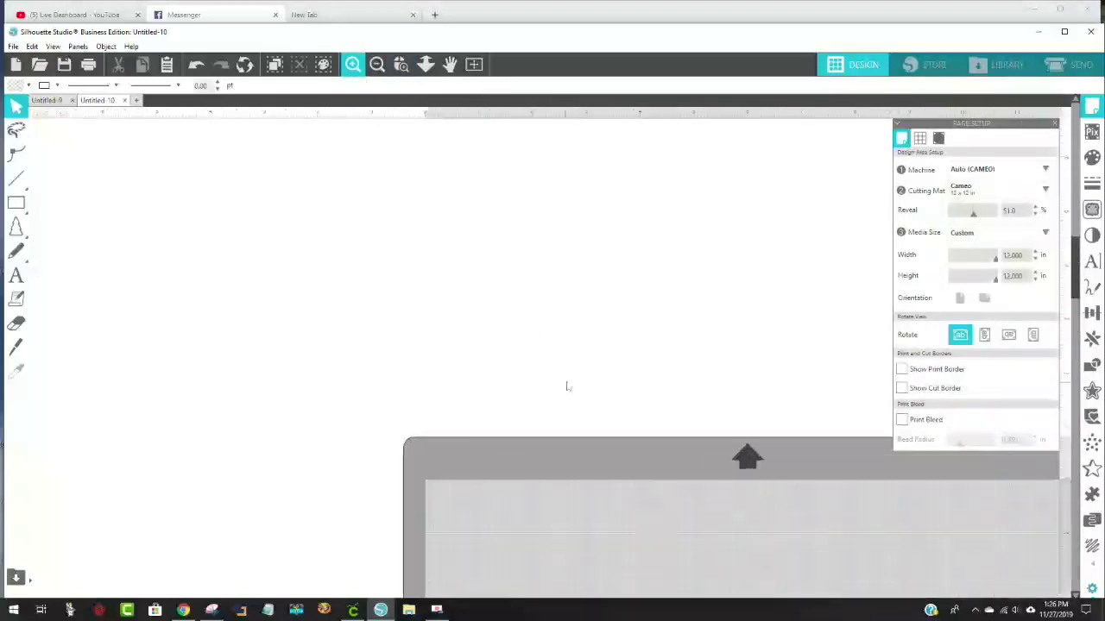
scroll(570, 380, down, 8)
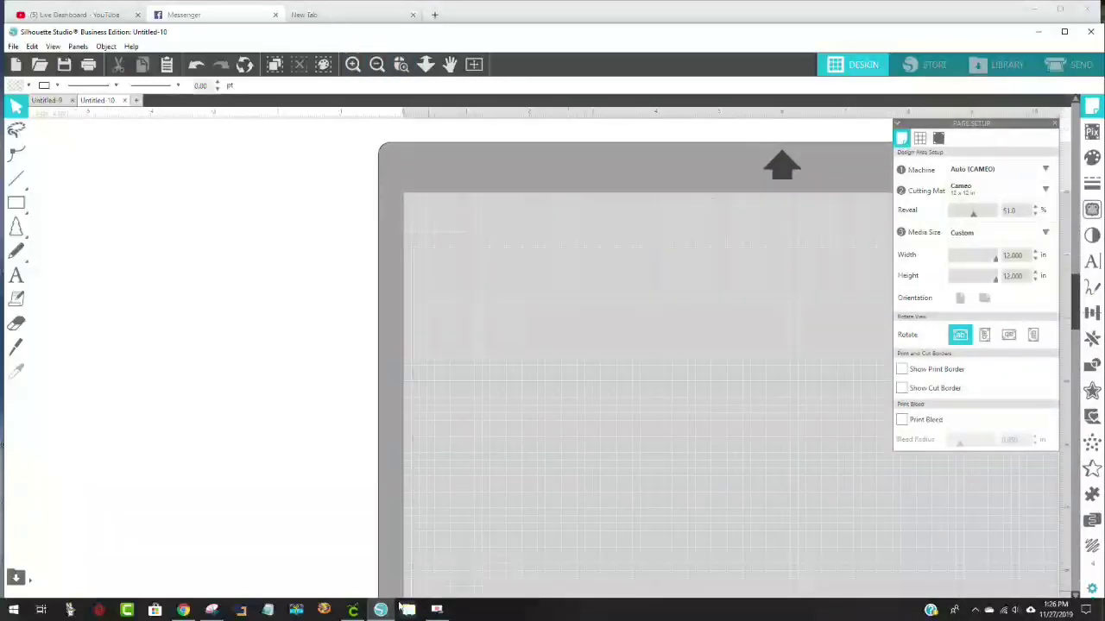
double_click(947, 32)
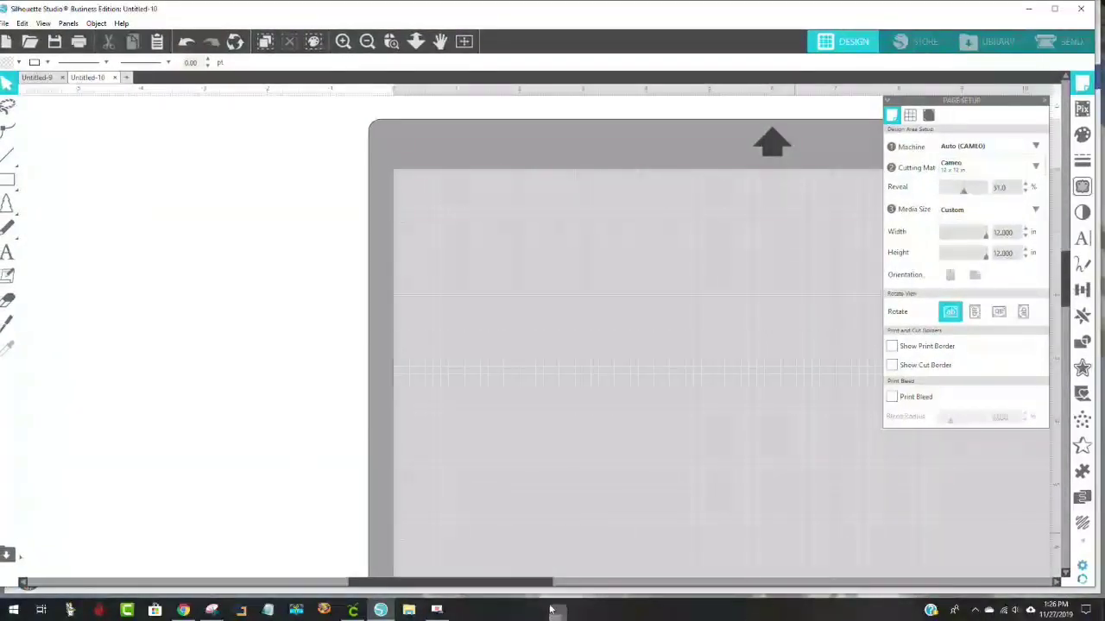
drag(549, 582, 653, 576)
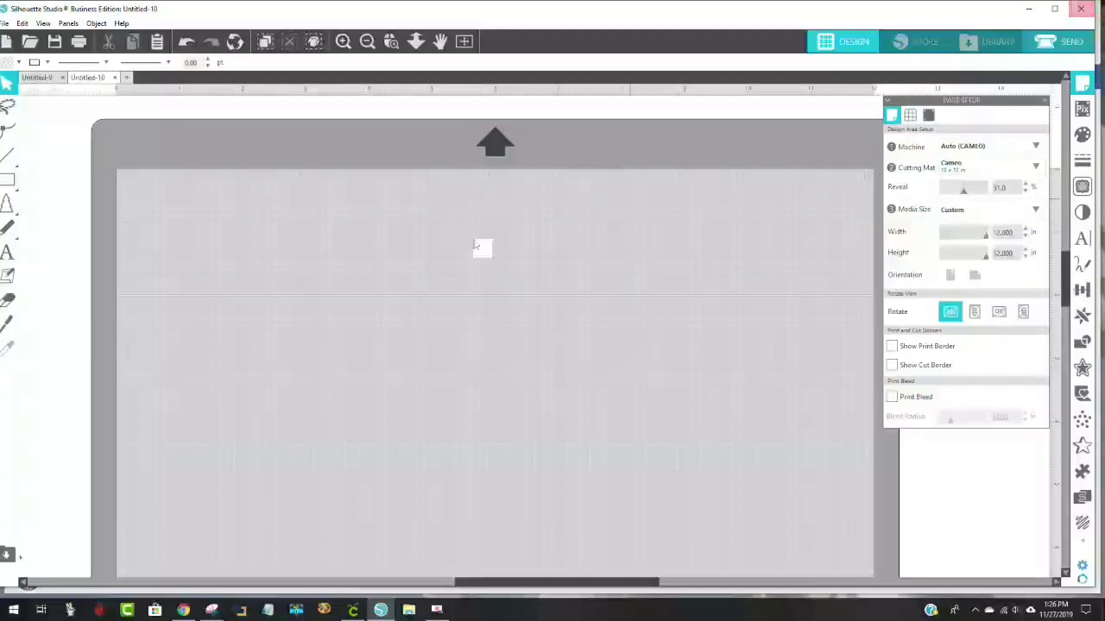
right_click(297, 290)
click(339, 336)
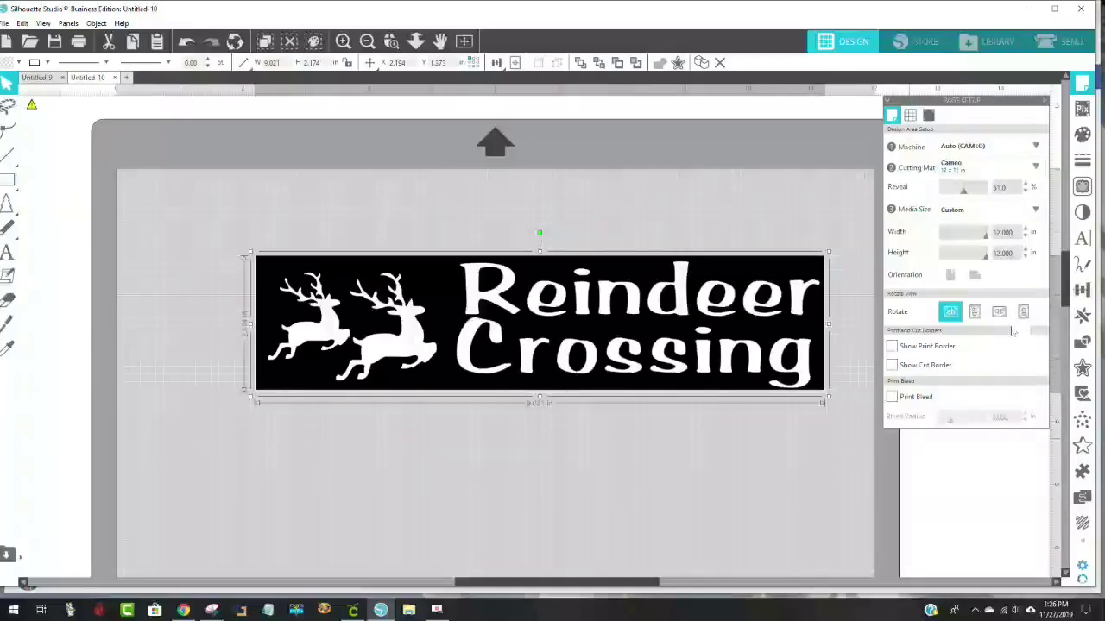
Step: Move the Reindeer Crossing image closer to the mat's top edge and set its image inversion to 100
click(1086, 189)
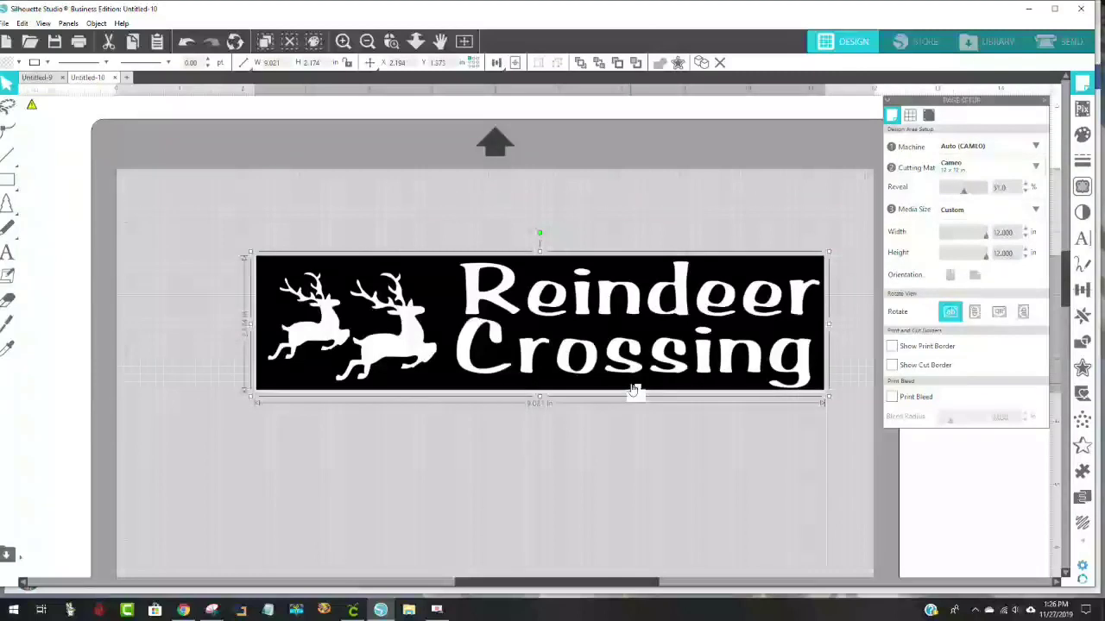
drag(638, 358, 638, 358)
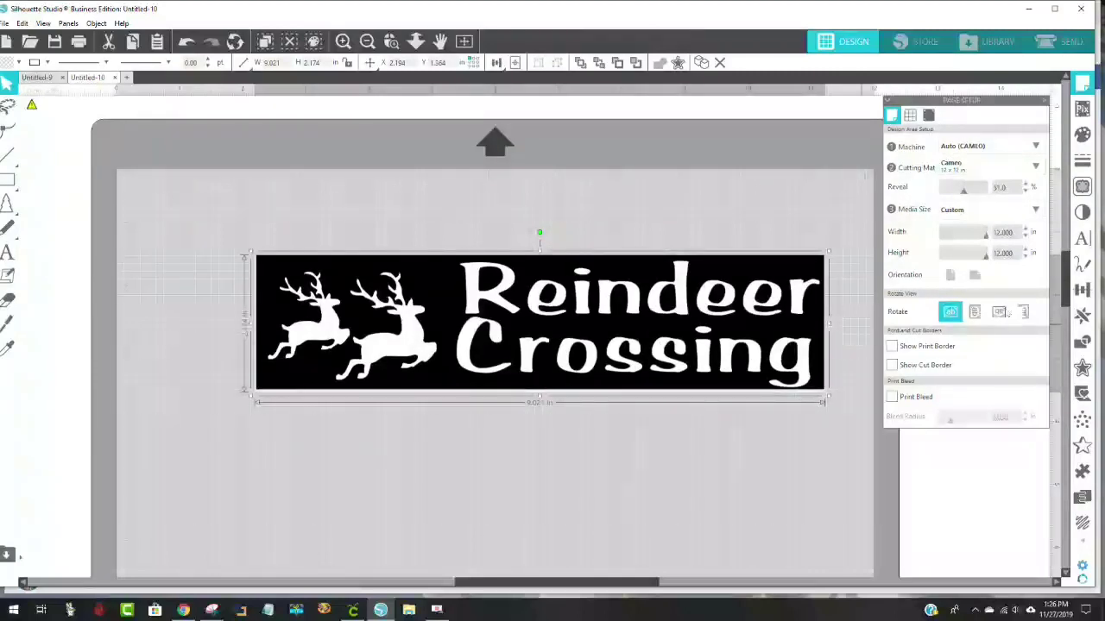
click(1083, 213)
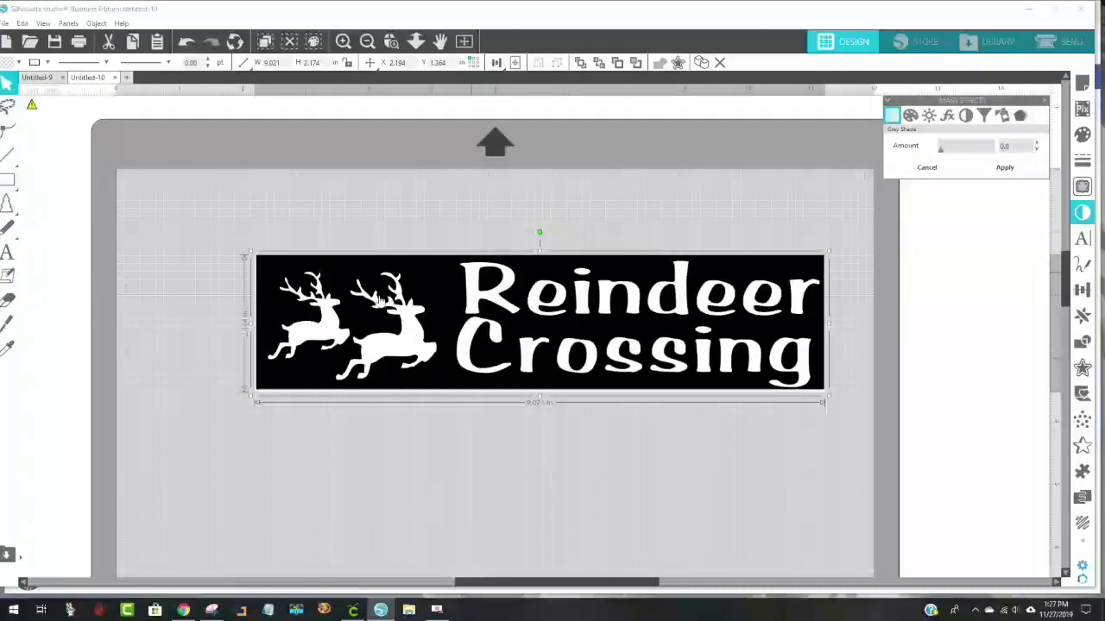
drag(507, 365, 489, 315)
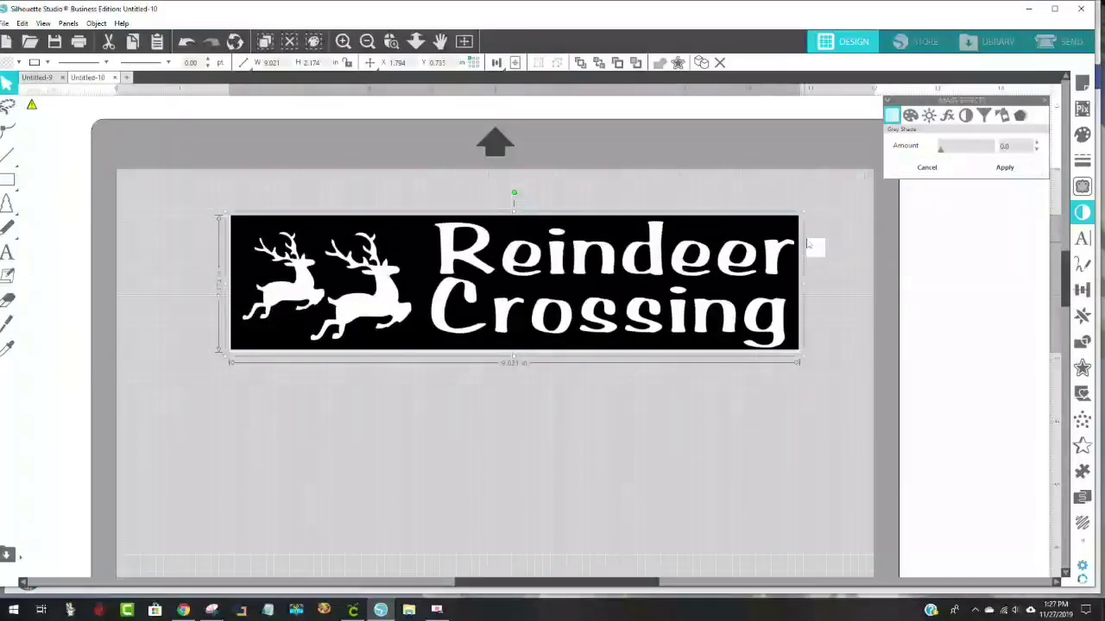
click(966, 117)
drag(942, 154, 993, 146)
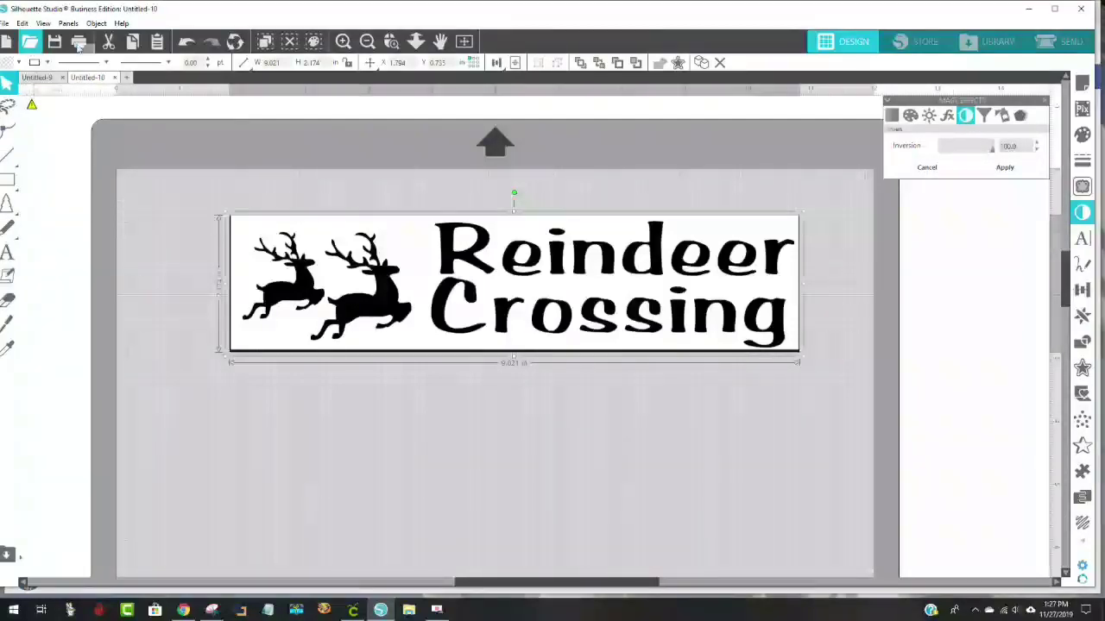
Step: Trace the reindeer and lettering within an area covering nearly the whole inverted image, and delete the source image
click(1083, 188)
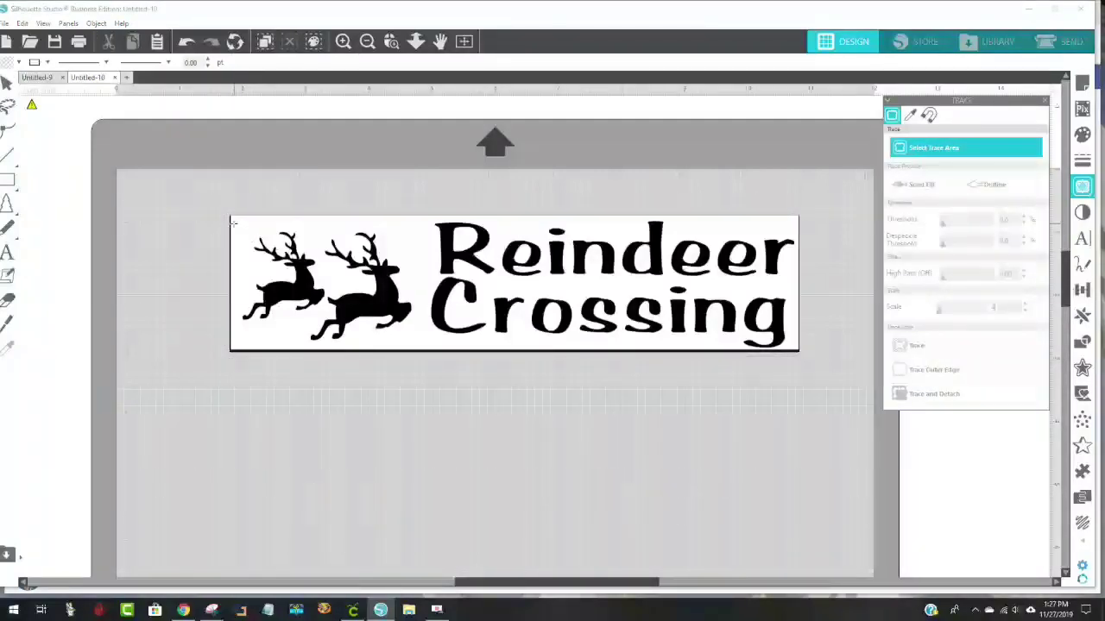
drag(238, 221, 798, 354)
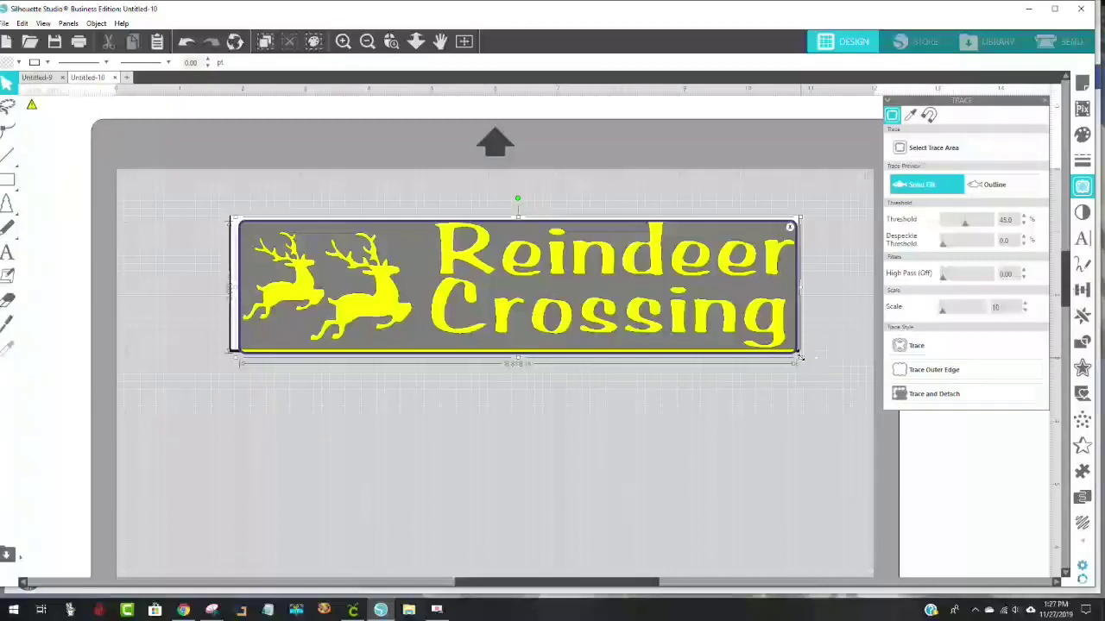
drag(802, 360, 804, 356)
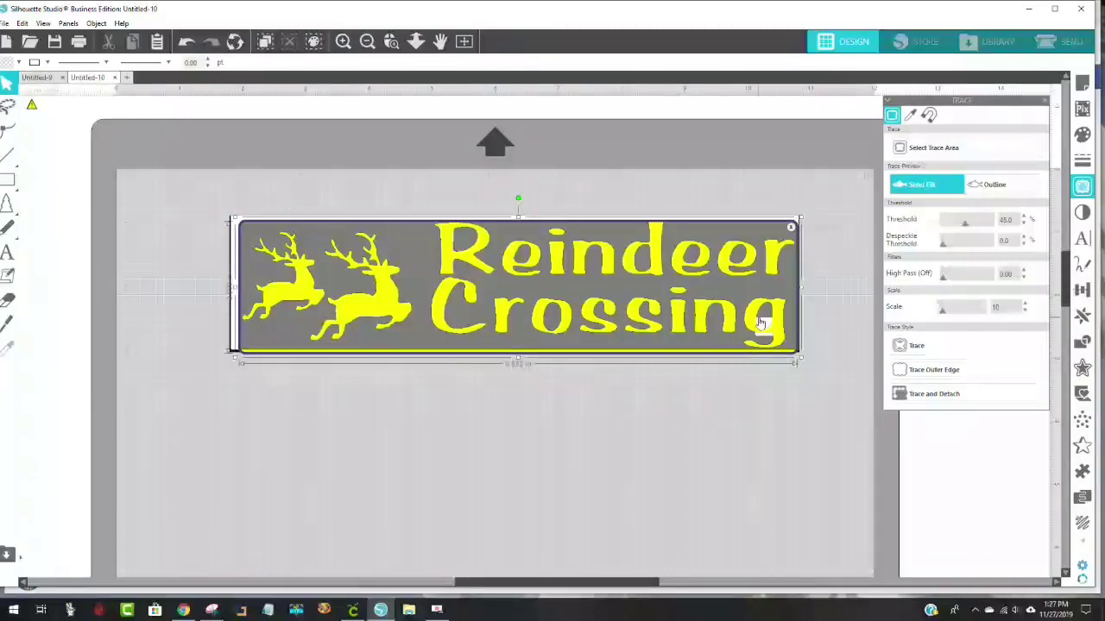
click(916, 345)
mouse_move(488, 252)
mouse_down()
mouse_move(348, 246)
mouse_move(271, 411)
mouse_move(339, 417)
mouse_up()
key(Delete)
Step: Simplify the edit points of the traced reindeer and lettering outlines
double_click(441, 352)
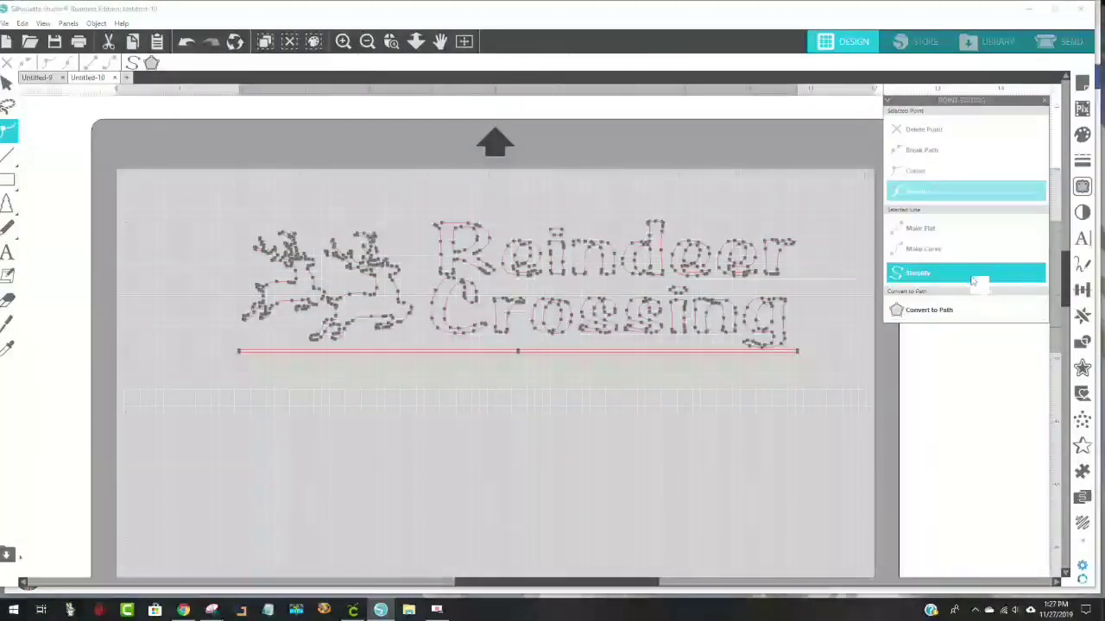
click(973, 280)
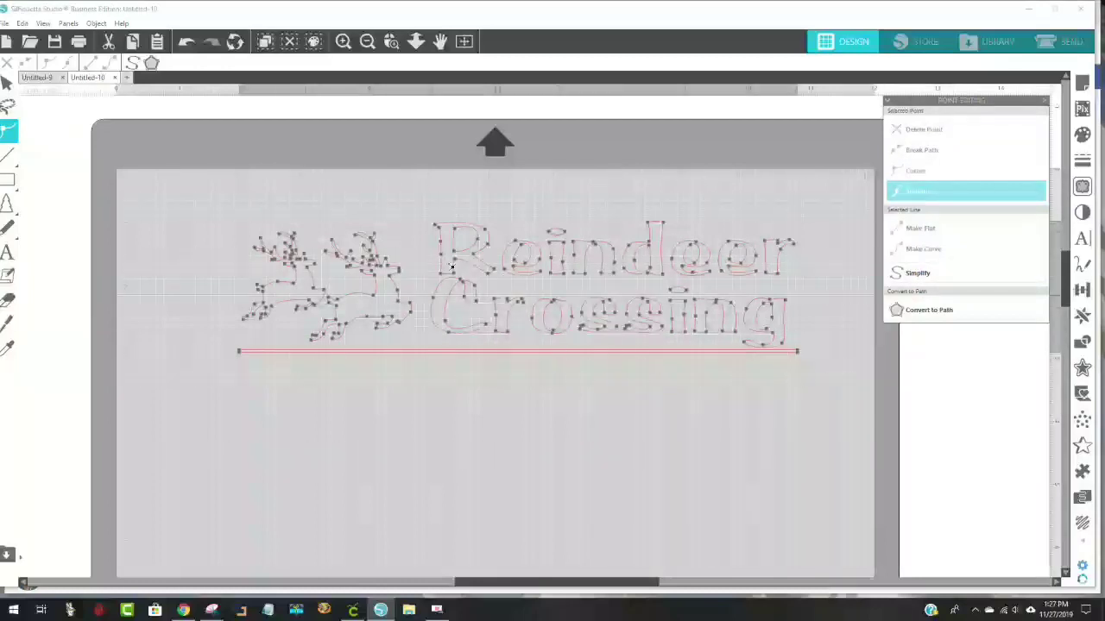
click(941, 274)
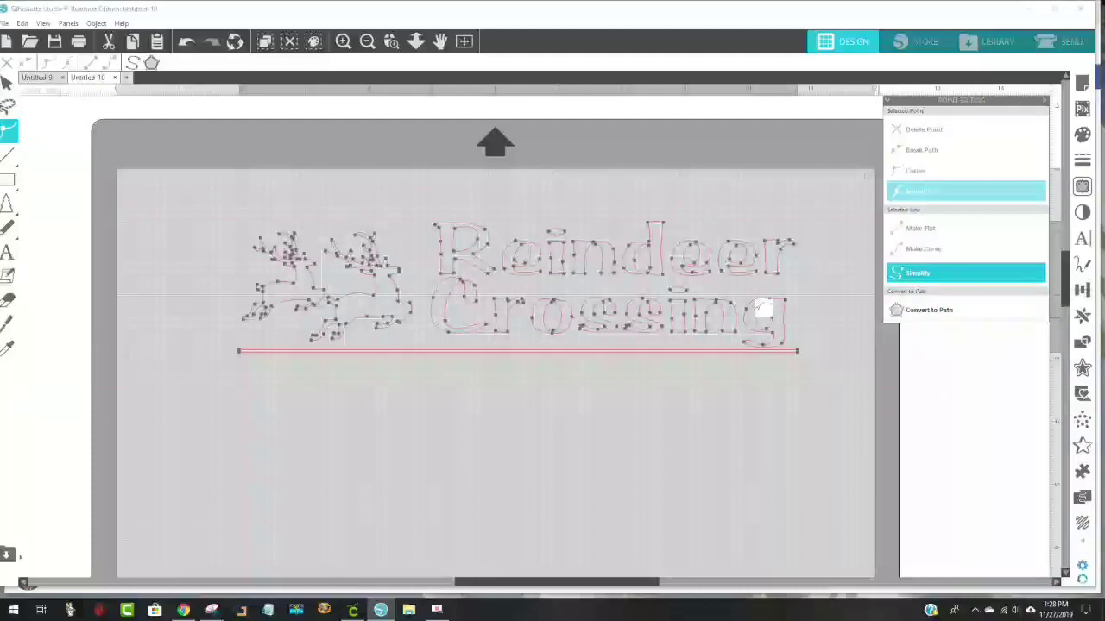
click(656, 443)
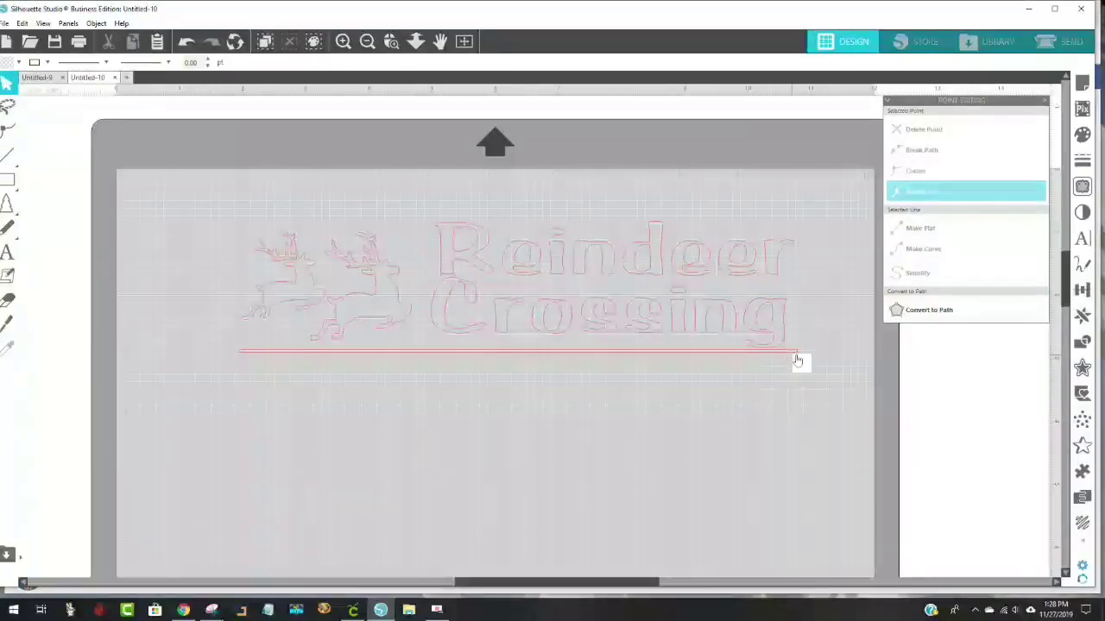
Step: Remove the stray traced line beneath the lettering by deleting its points
double_click(798, 355)
click(796, 353)
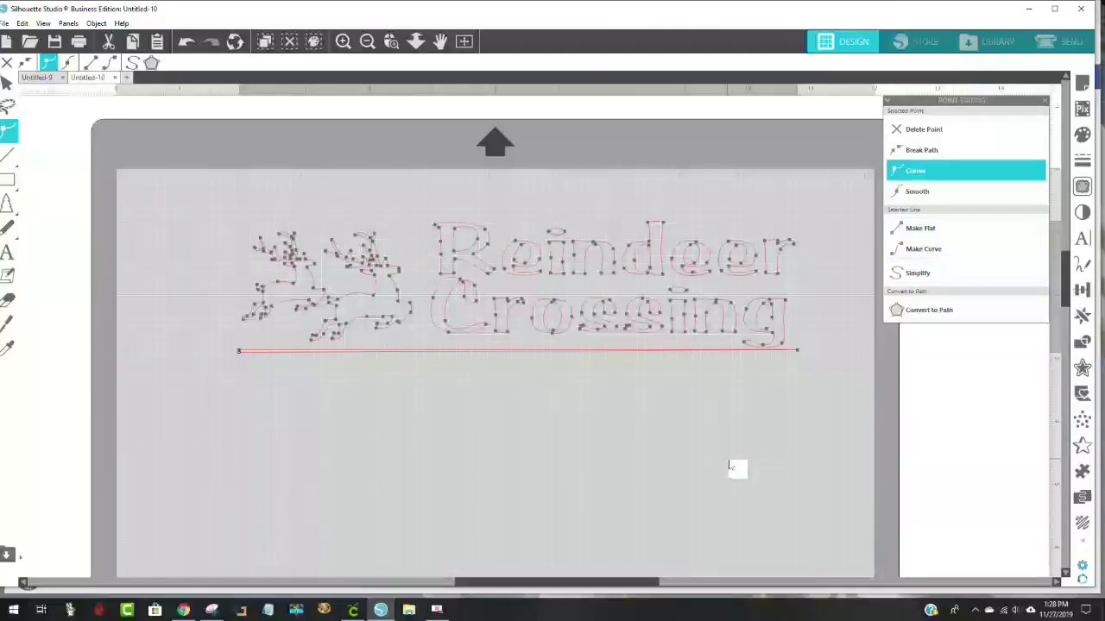
key(Delete)
click(818, 449)
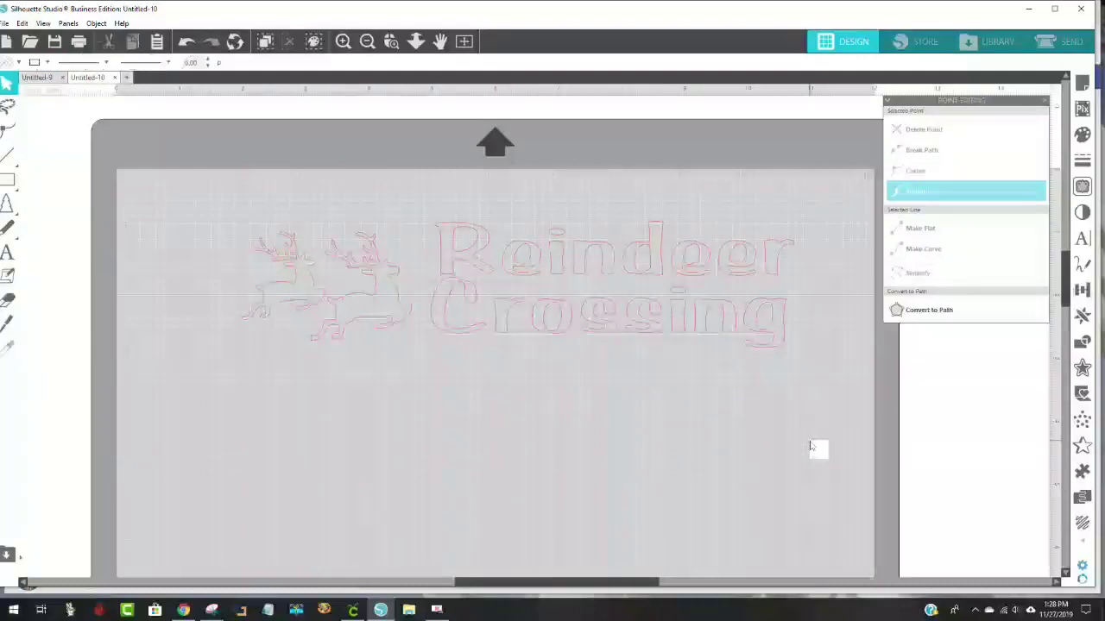
Step: Set the traced design's fill and line colors to white, and move it nearer the mat's upper-left corner
drag(808, 358, 230, 215)
click(9, 67)
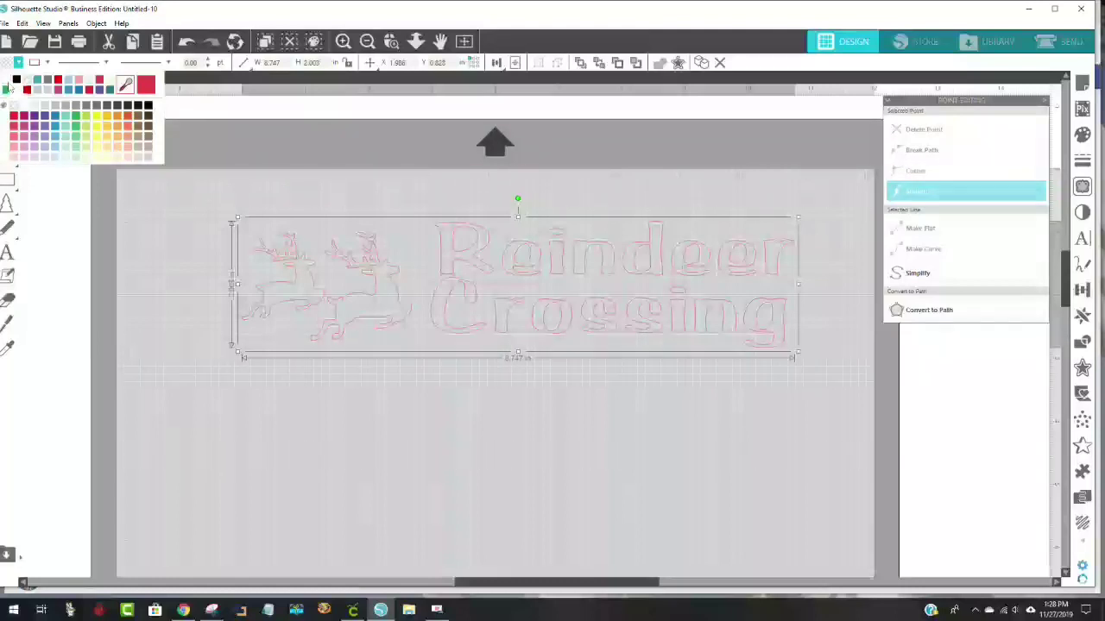
click(8, 86)
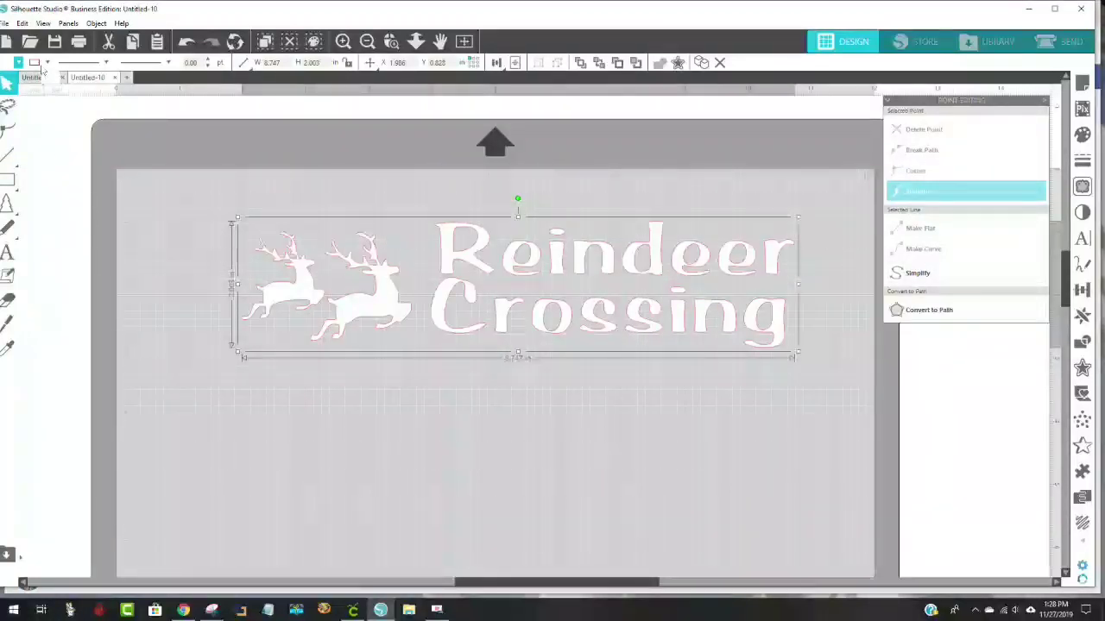
click(47, 62)
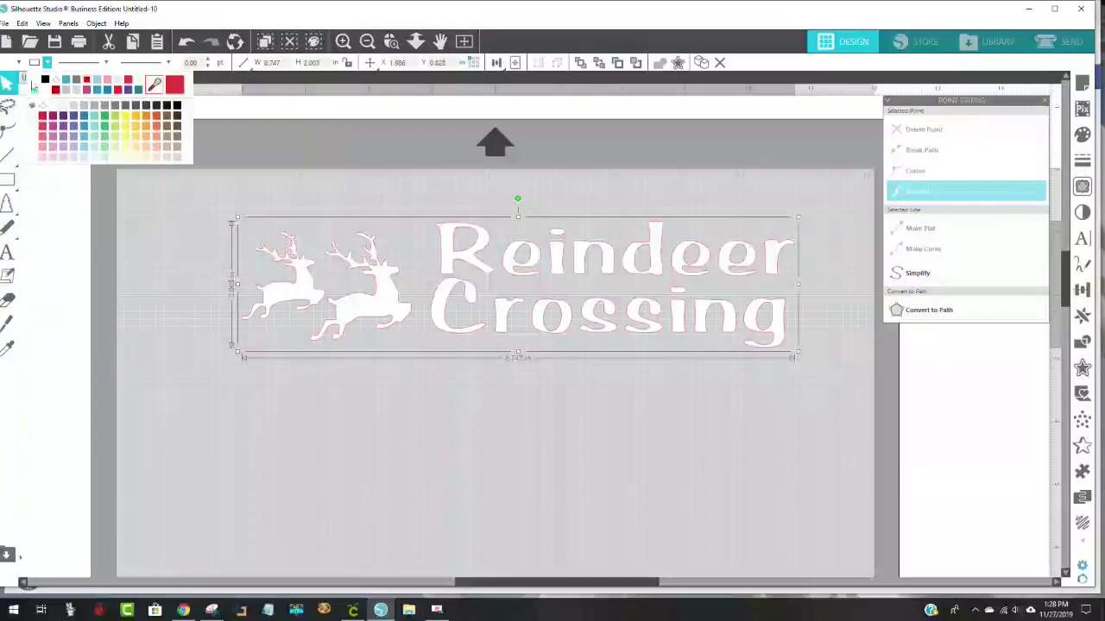
click(33, 86)
click(505, 466)
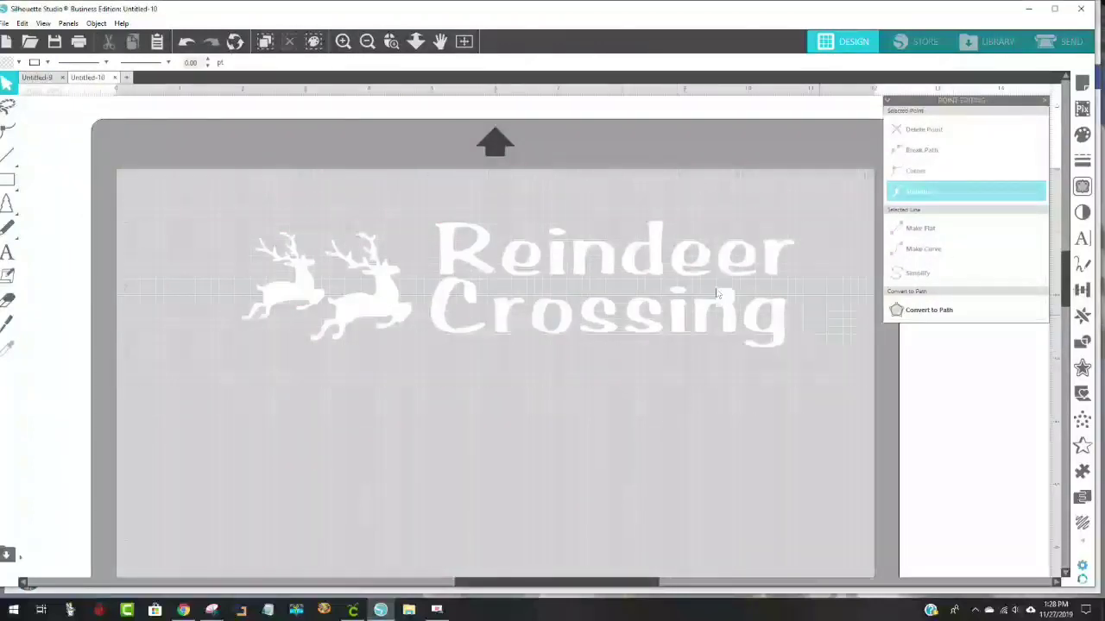
drag(682, 265, 643, 242)
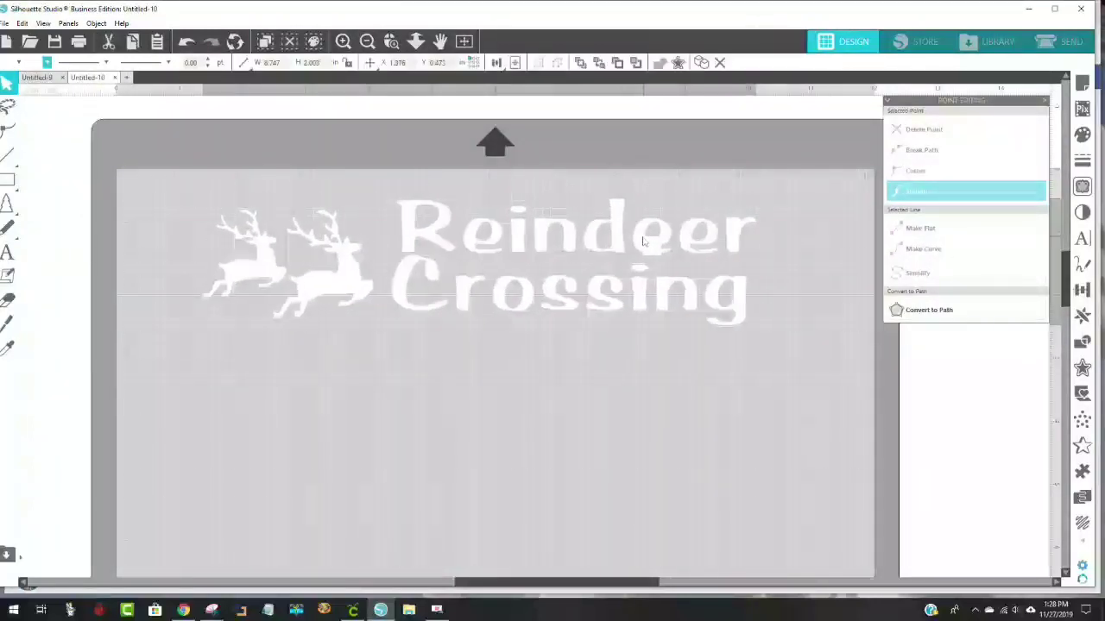
Step: Move the white reindeer design off the mat, and bring it back onto the mat's upper-left area
click(715, 399)
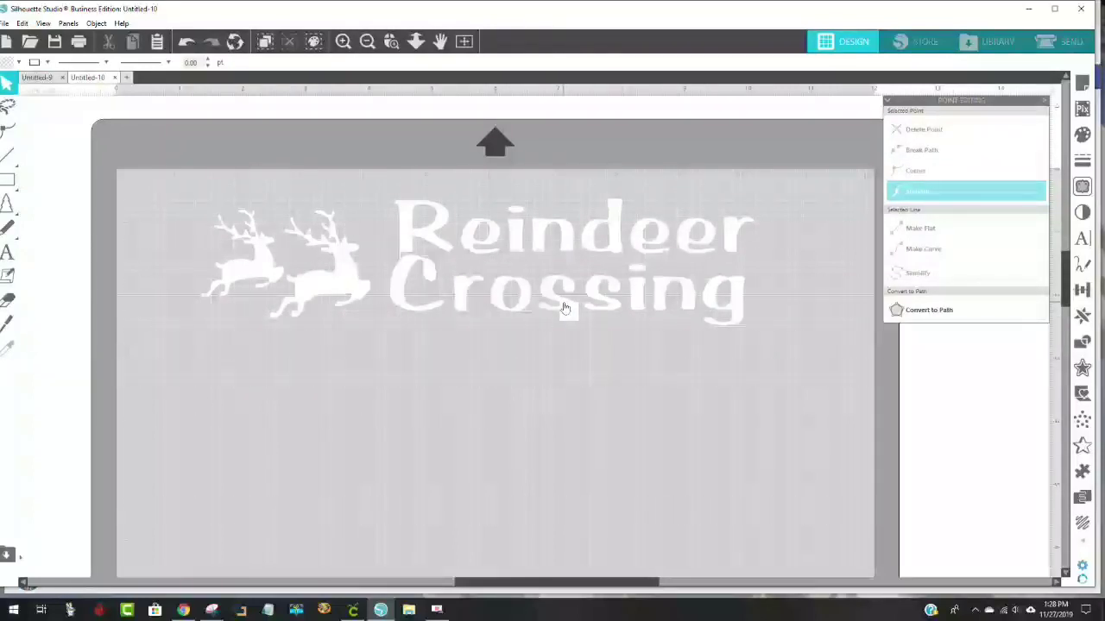
drag(513, 583, 468, 587)
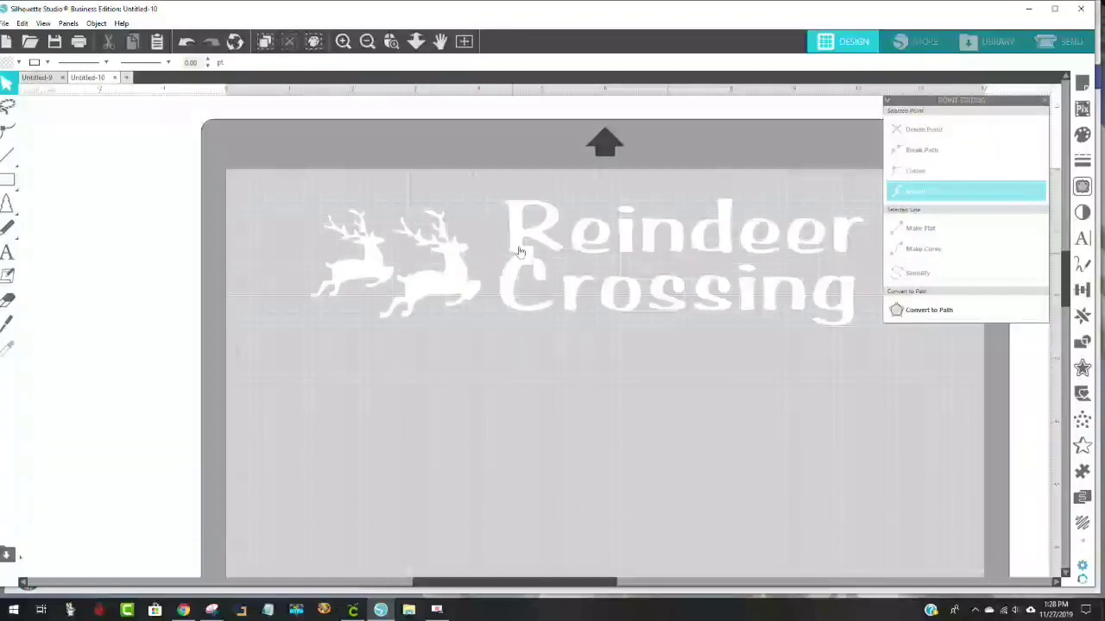
drag(534, 243, 563, 239)
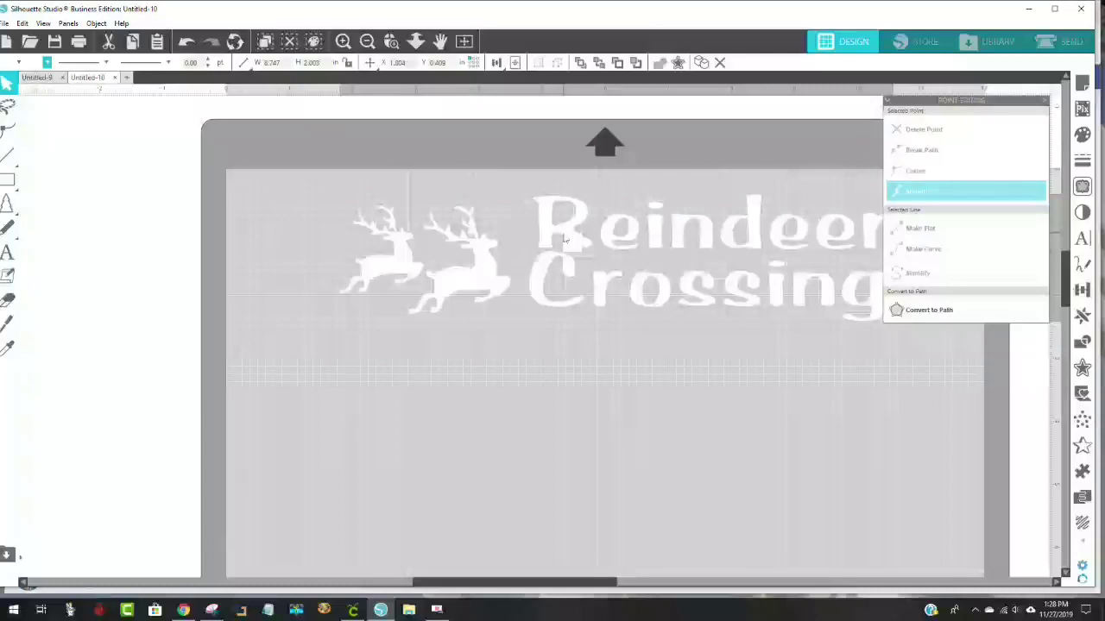
key(Escape)
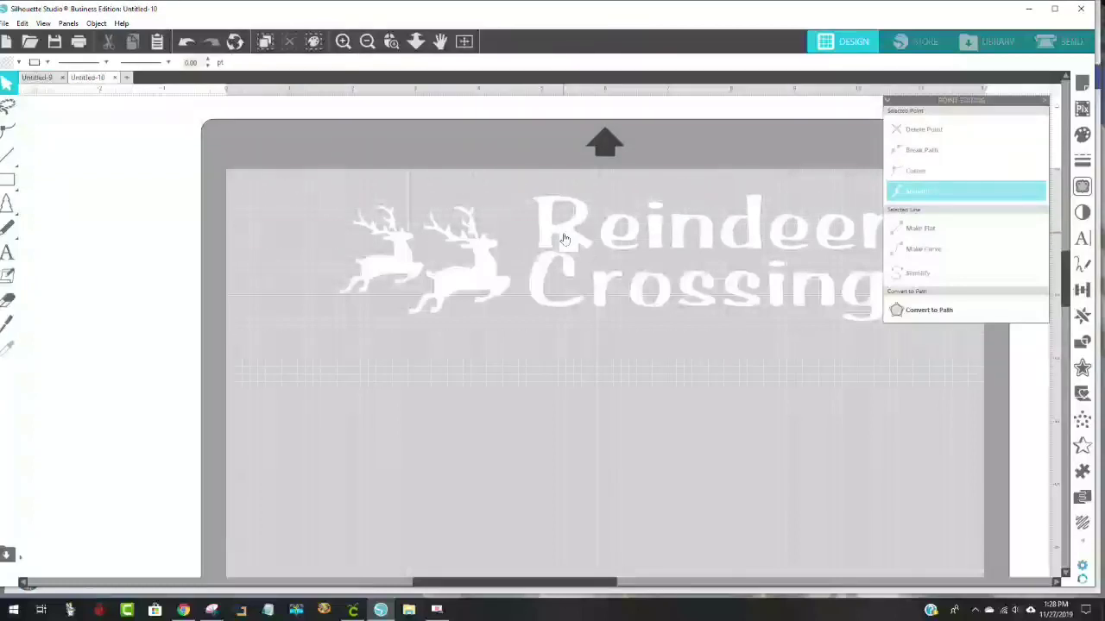
drag(563, 238, 8, 363)
drag(510, 583, 599, 582)
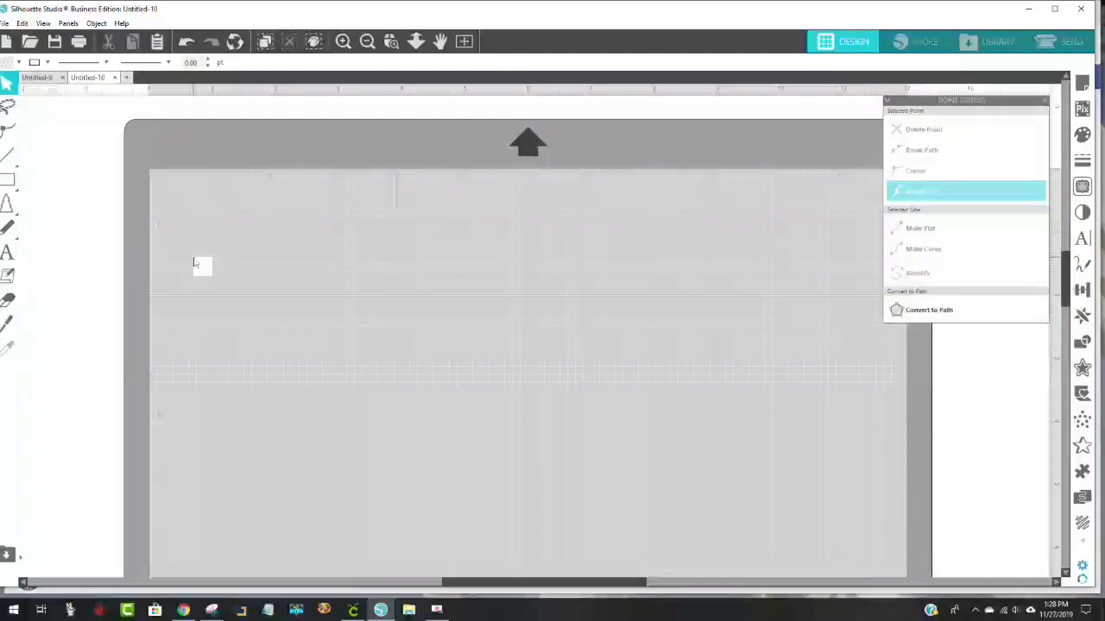
click(7, 226)
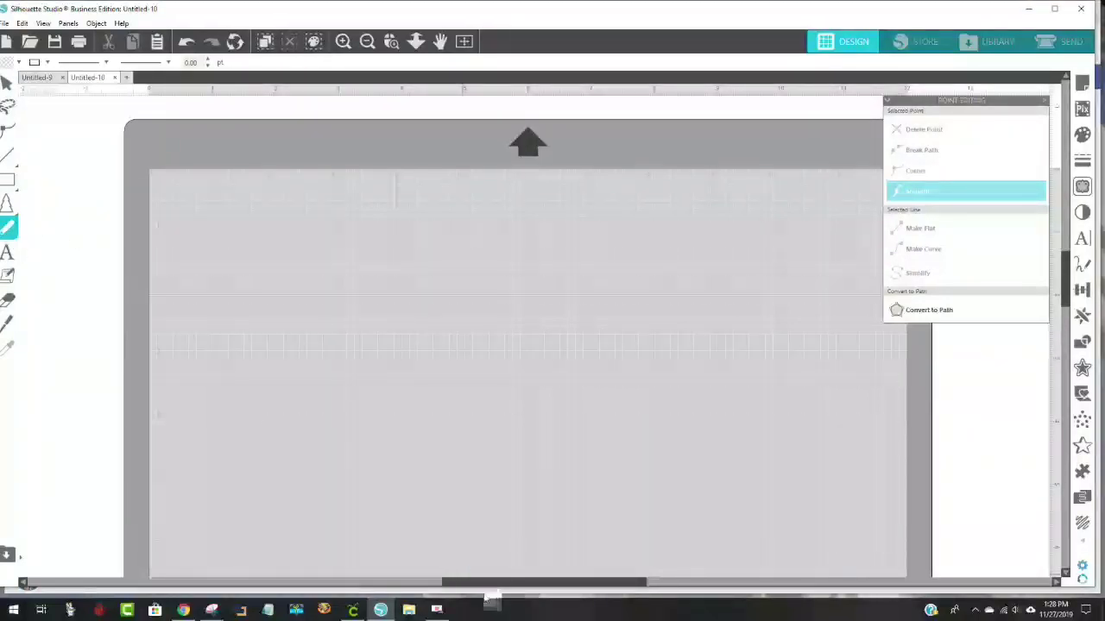
drag(485, 583, 387, 582)
click(214, 339)
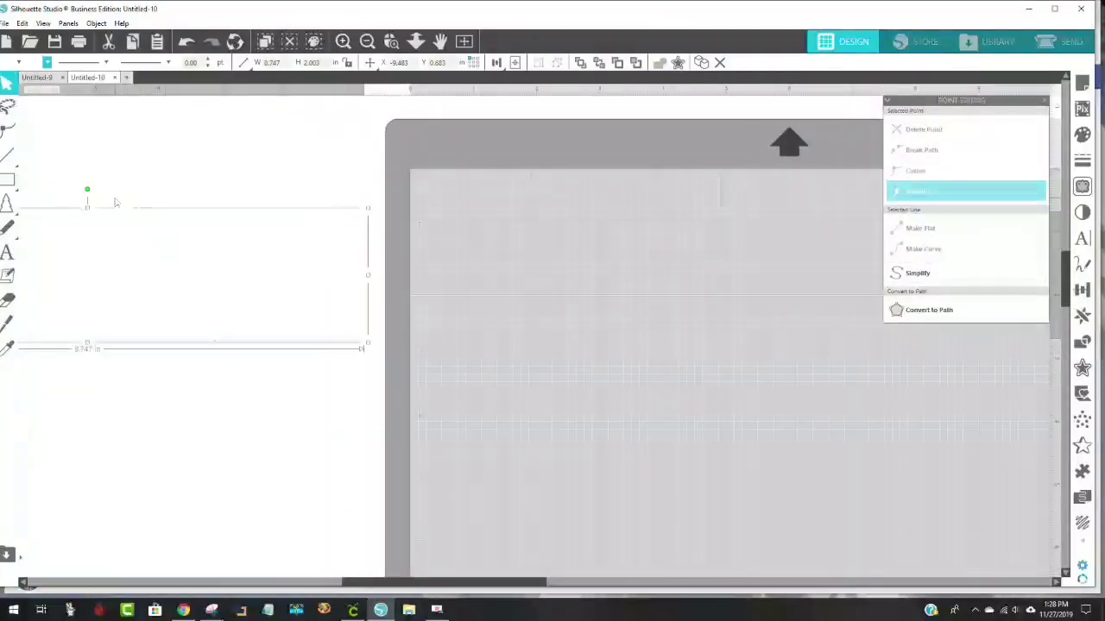
drag(175, 264, 725, 275)
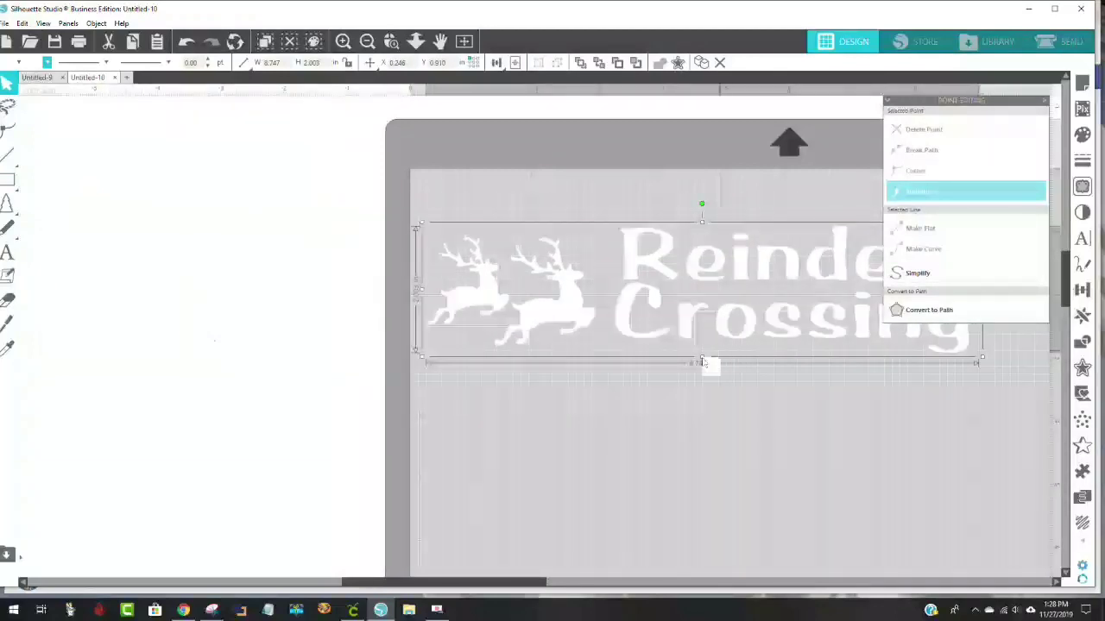
Step: Stretch the white reindeer design to about 10.35 by 2.18 inches, and park it mostly off the mat's left edge
drag(448, 589, 495, 589)
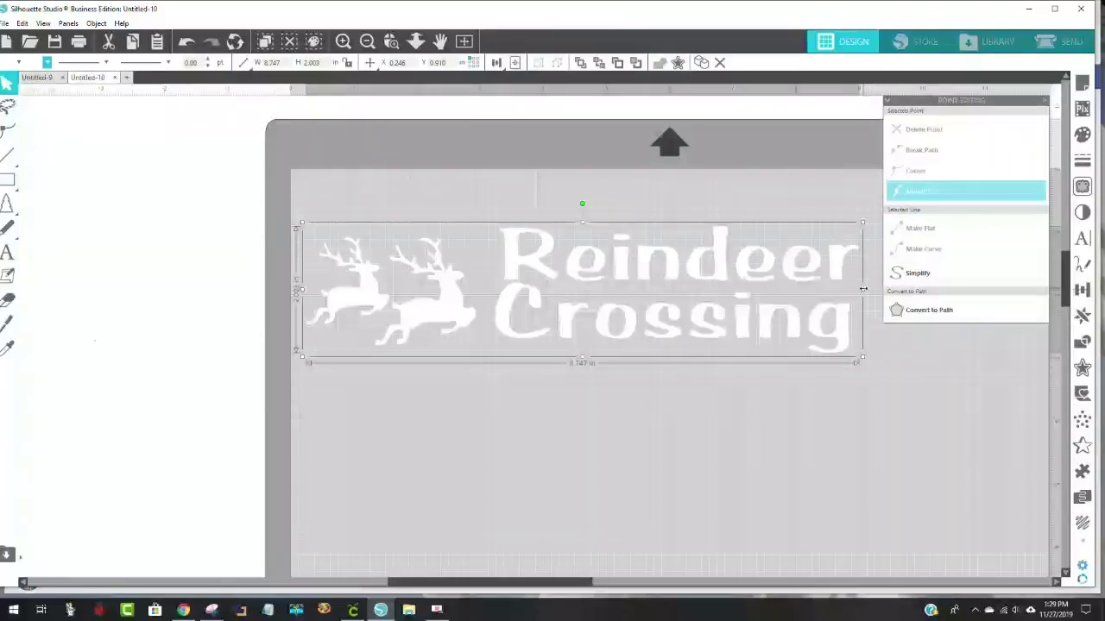
drag(885, 292, 967, 301)
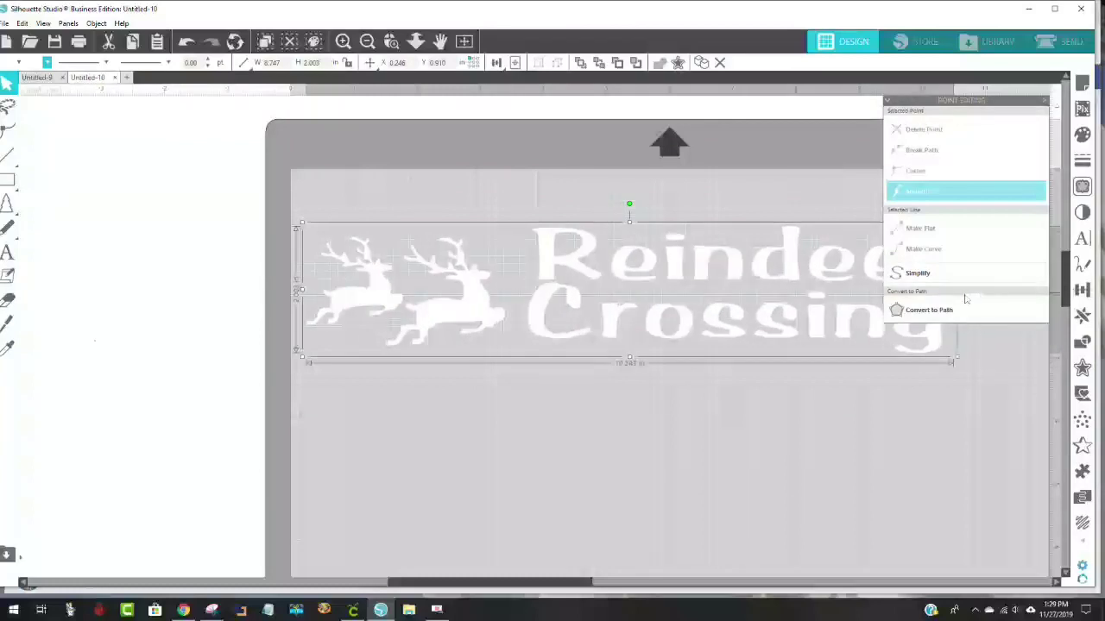
mouse_move(633, 357)
mouse_down()
mouse_move(644, 397)
mouse_move(634, 369)
mouse_up()
drag(688, 336, 28, 292)
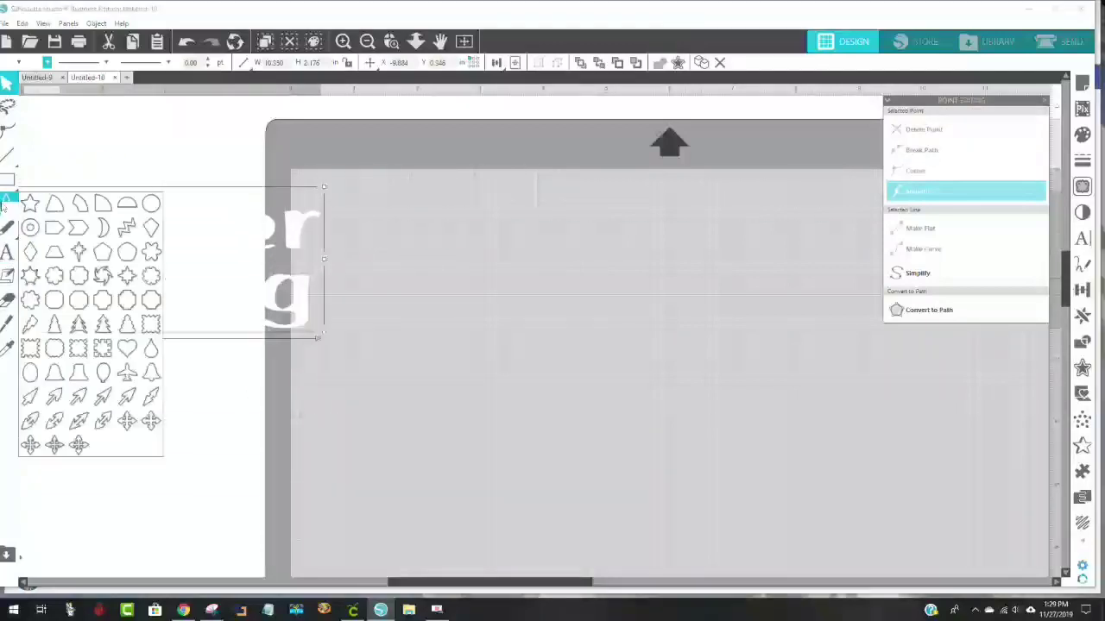
Step: Draw a rectangle in the mat's upper area, and set its width to 18 inches
click(8, 180)
drag(404, 228, 761, 368)
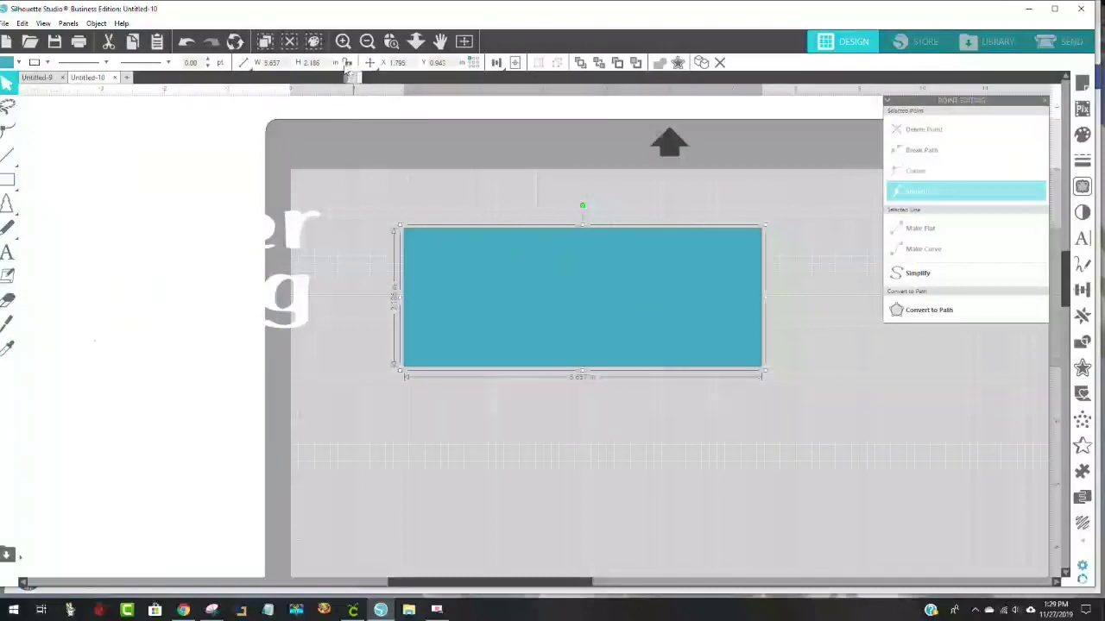
click(368, 64)
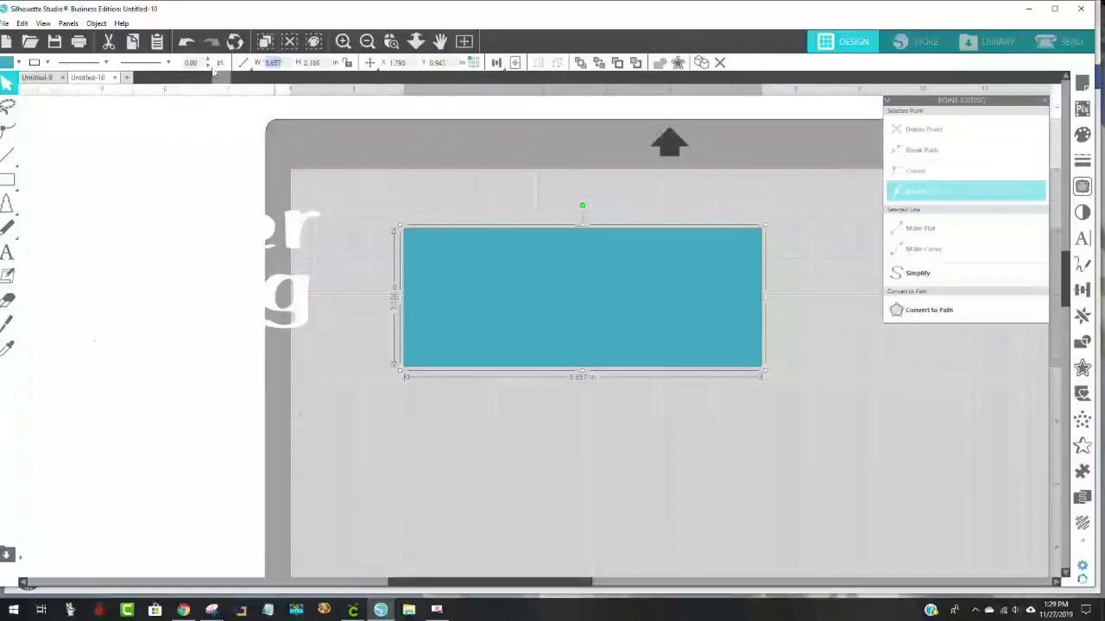
text(1)
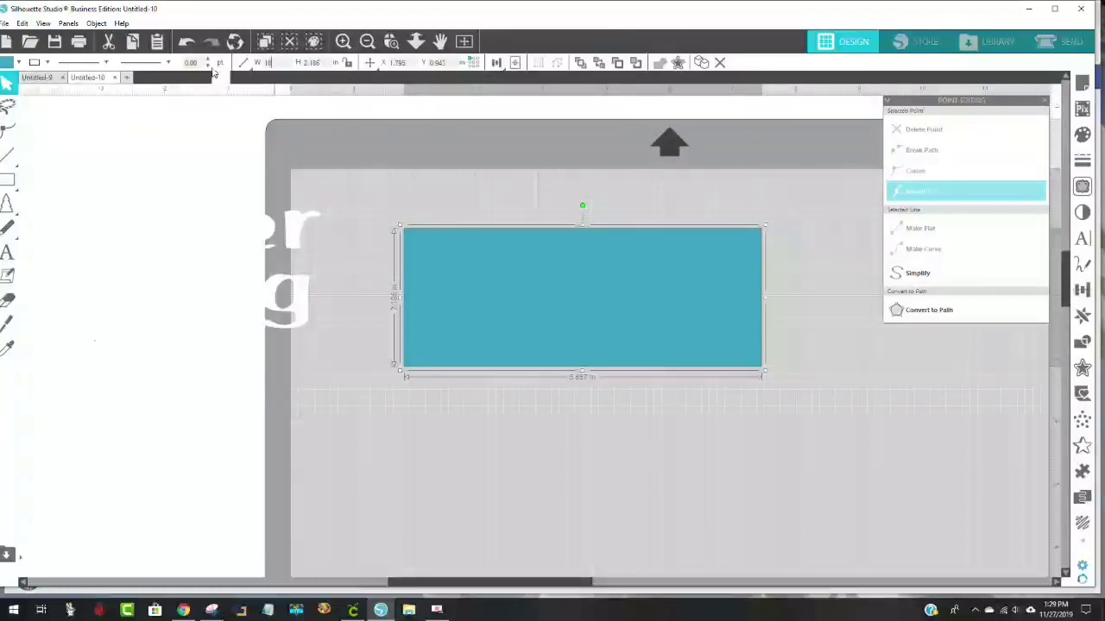
key(Return)
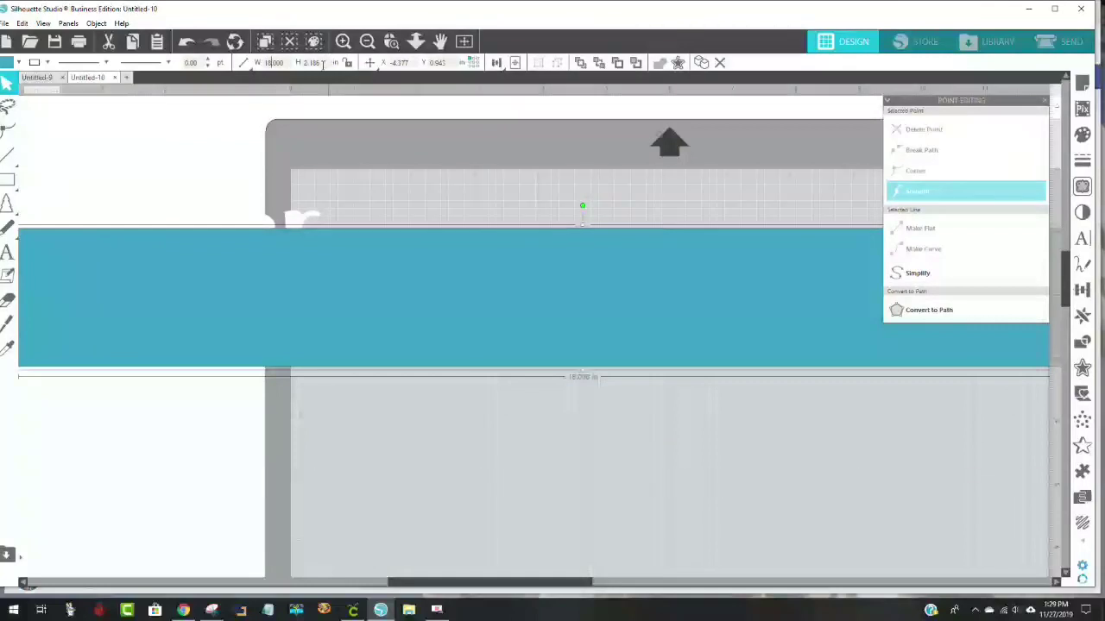
Step: Set the blue rectangle's height to 4.25 inches, and move it to sit just below the mat's top edge
click(320, 63)
text(4.25)
key(Return)
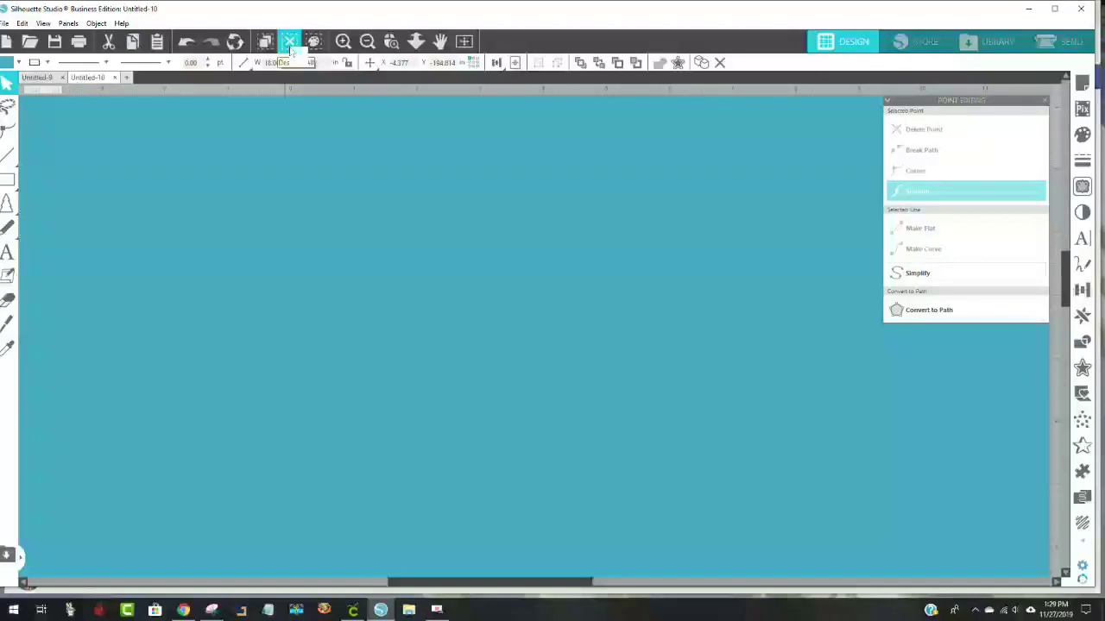
click(290, 43)
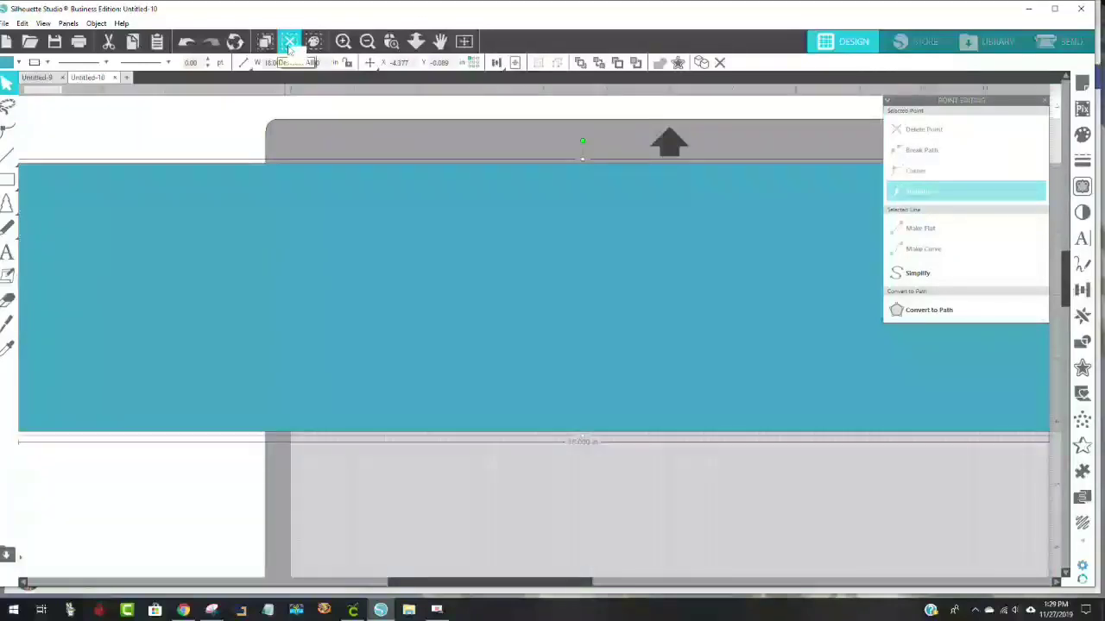
click(368, 41)
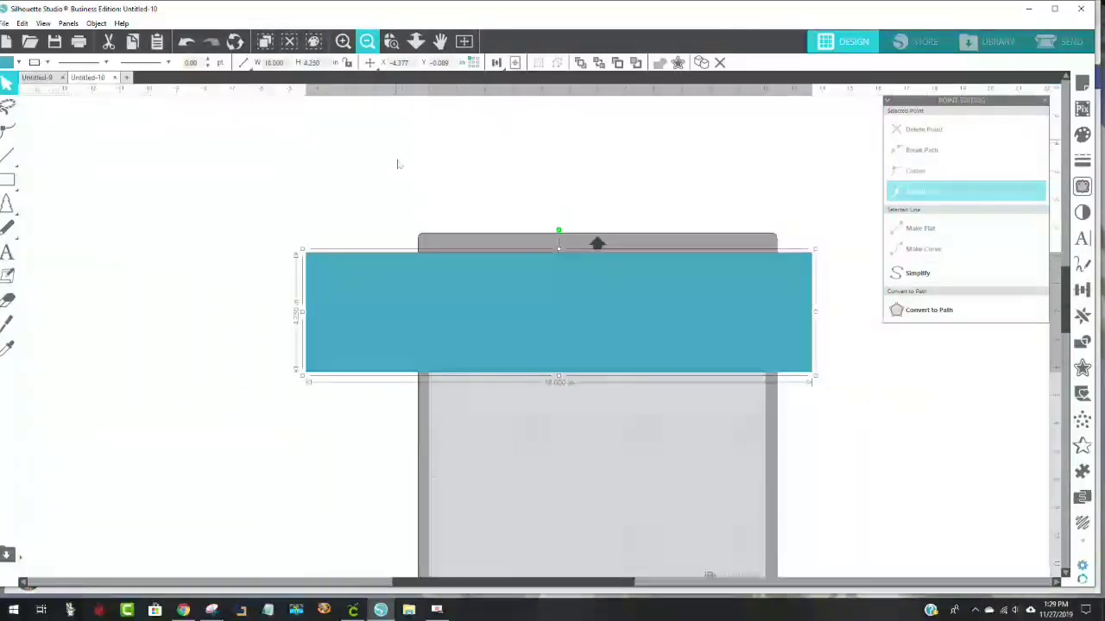
drag(282, 298, 431, 309)
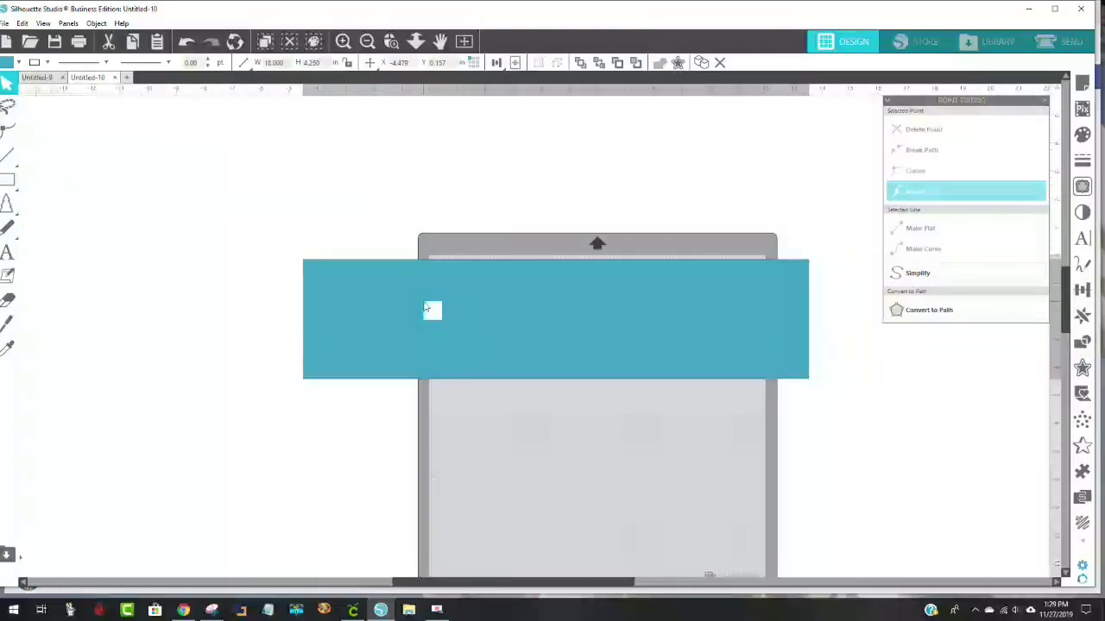
Step: Draw a rectangle about 6 by 4.3 inches over the blue rectangle's left end, and fill it gray
click(30, 180)
drag(302, 257, 471, 385)
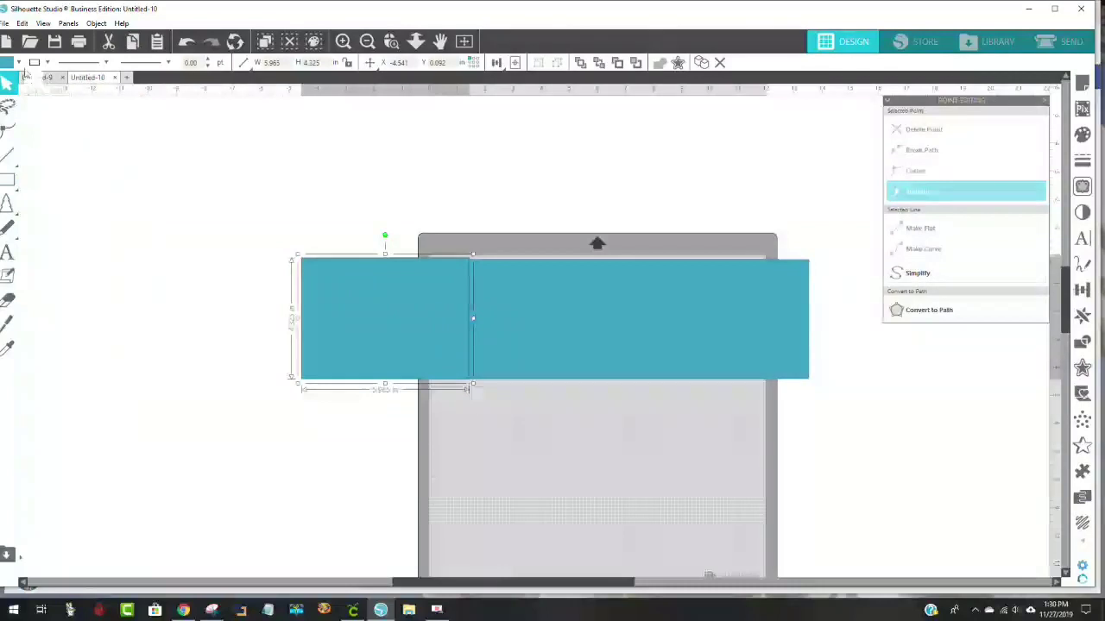
click(17, 63)
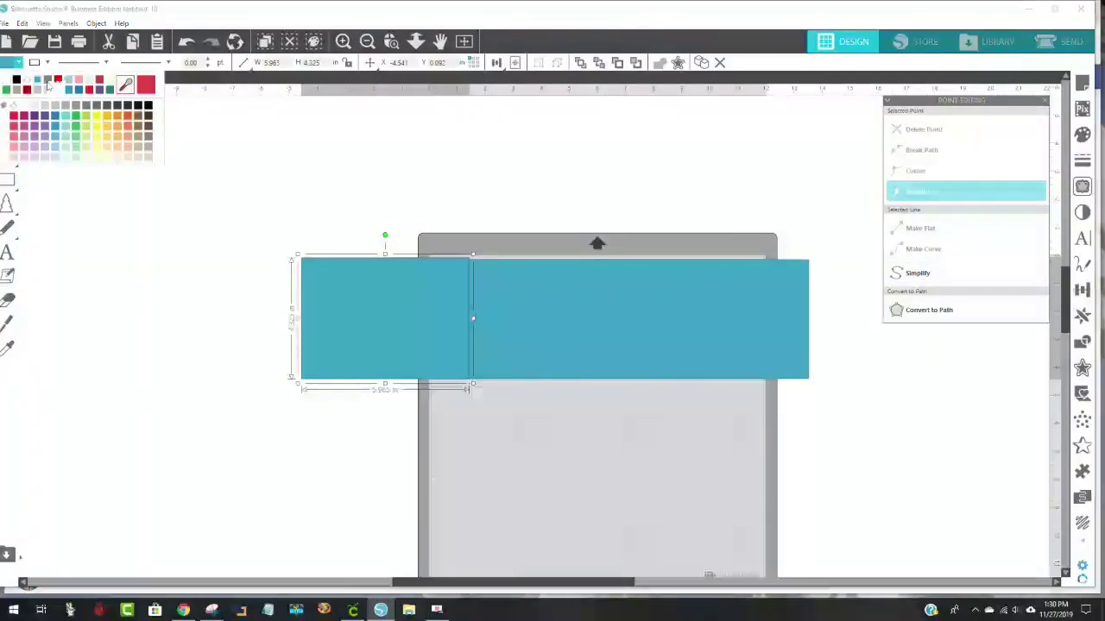
click(86, 105)
click(480, 216)
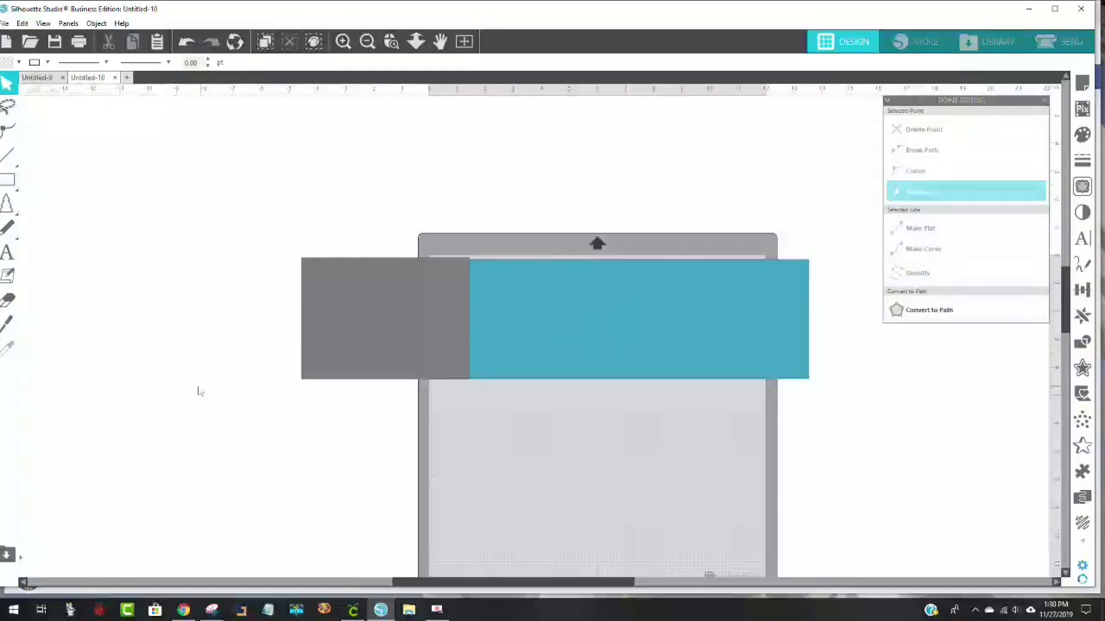
Step: Add the text "Reindeer Crossing" on two lines above the mat
click(7, 252)
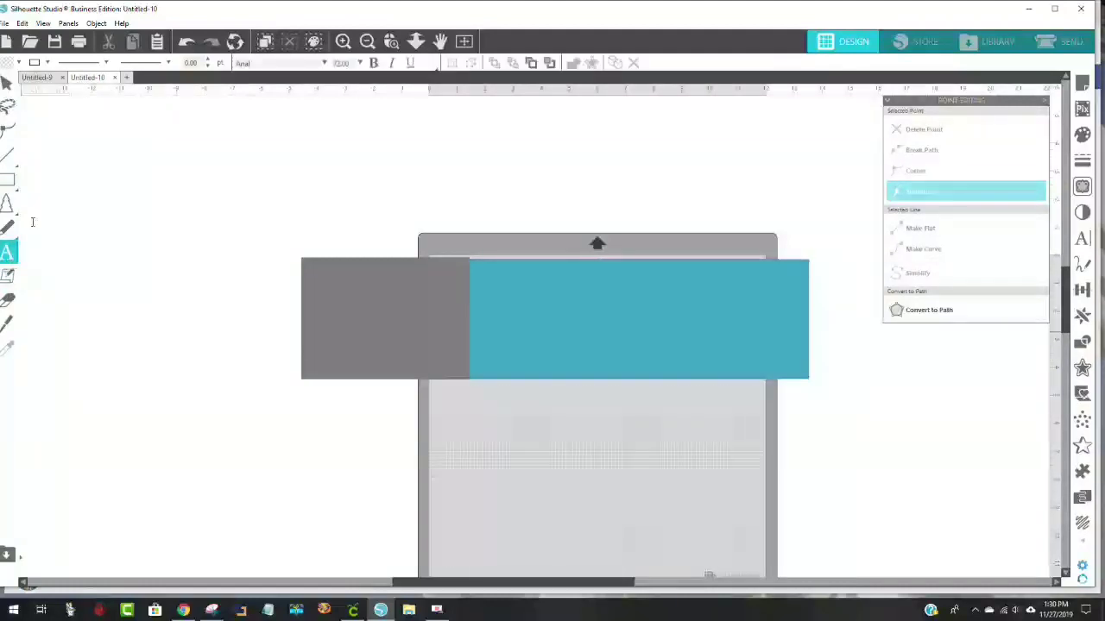
click(451, 167)
key(Escape)
text(Rein)
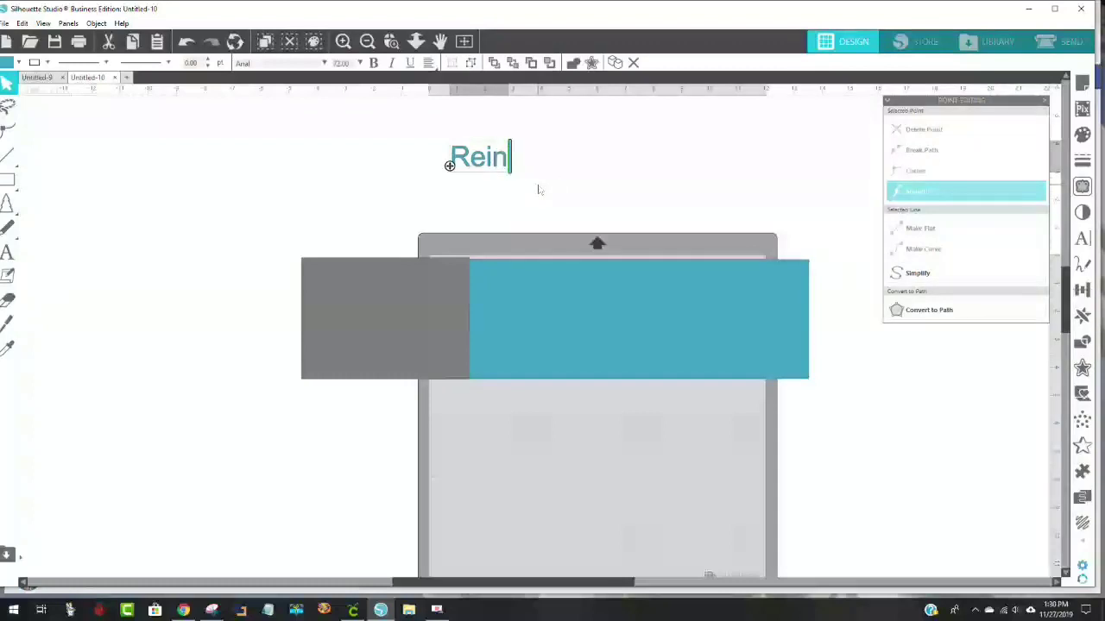
text(deer)
key(BackSpace)
text(er)
key(Return)
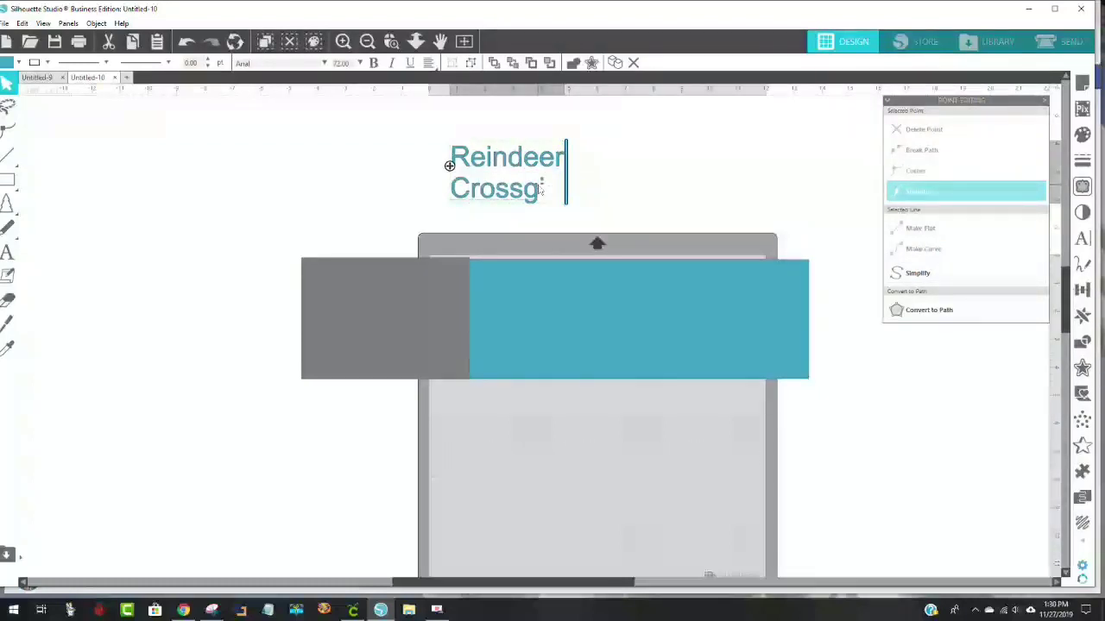
text(Crossing)
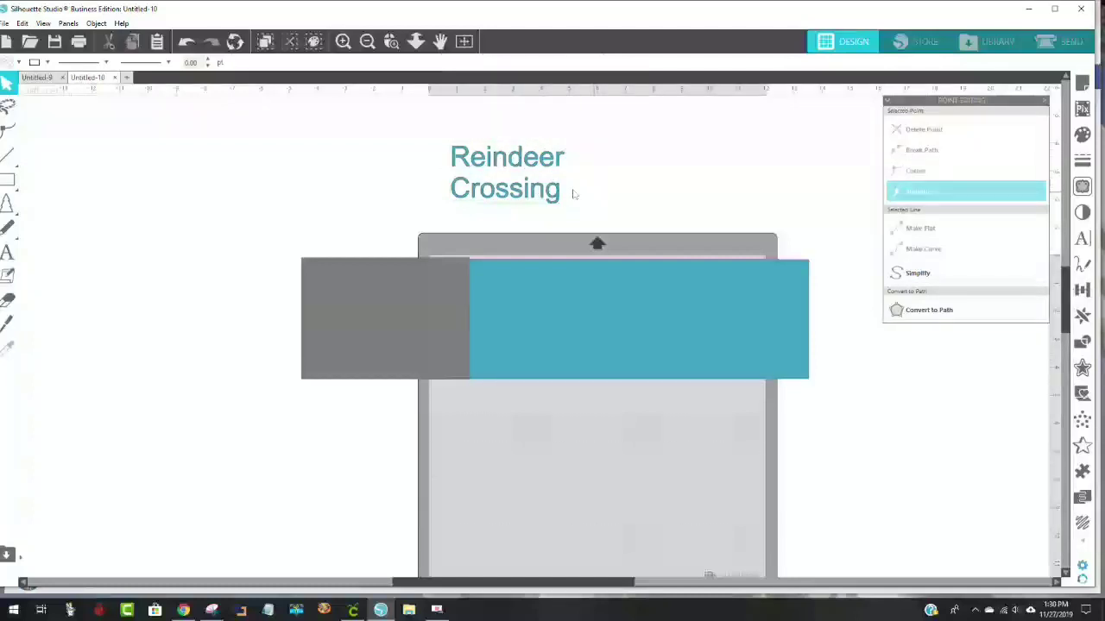
Step: Examine the available fonts for the Reindeer Crossing text
drag(563, 195, 449, 148)
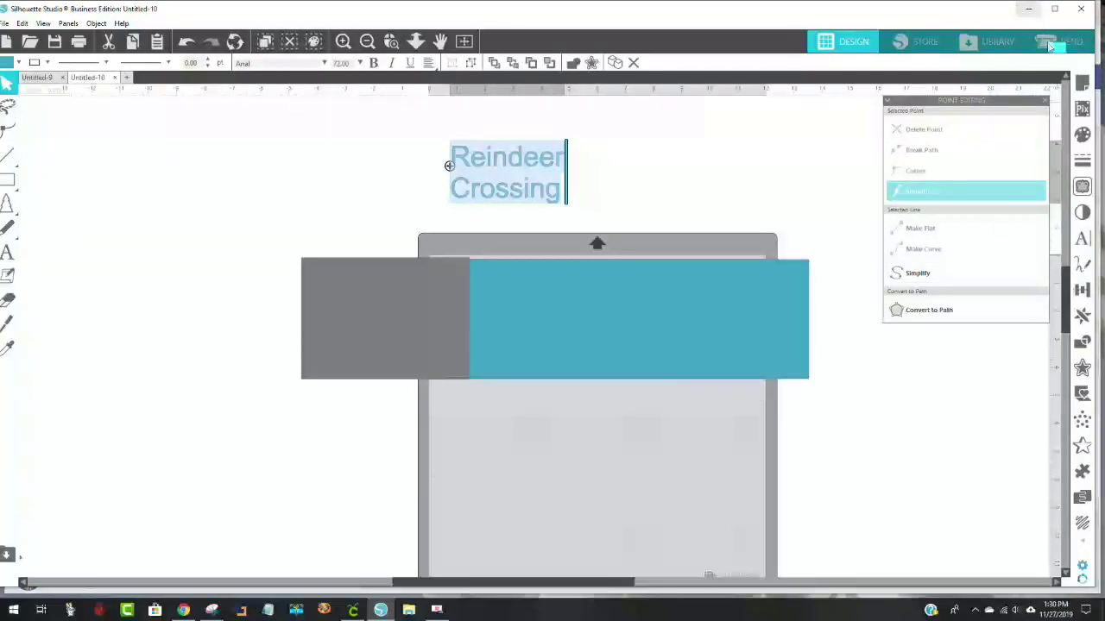
click(1082, 239)
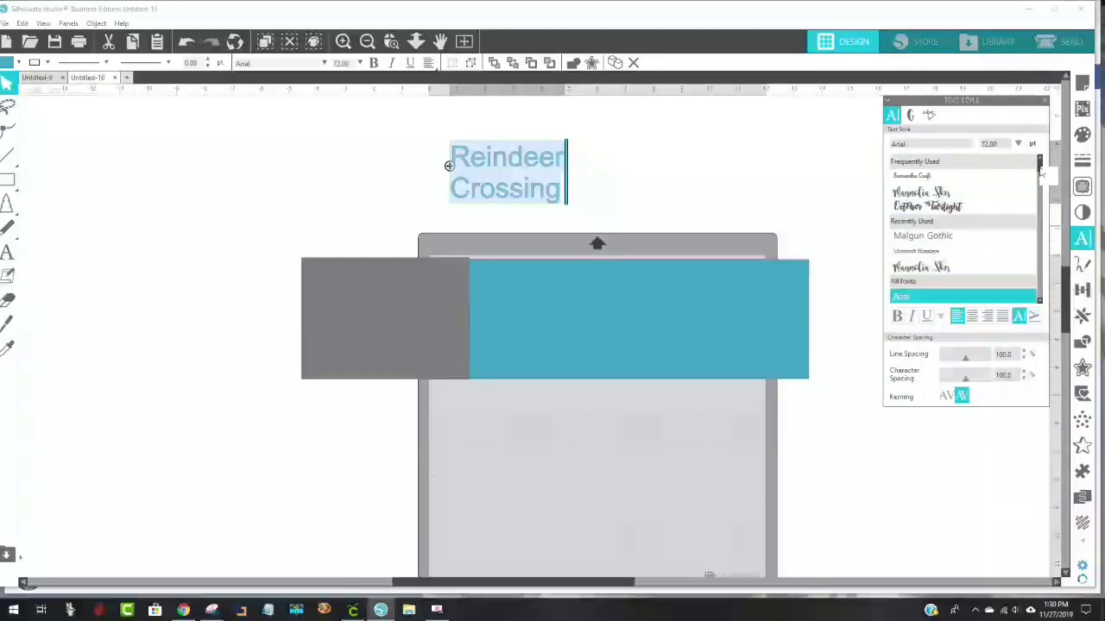
scroll(1041, 172, down, 2)
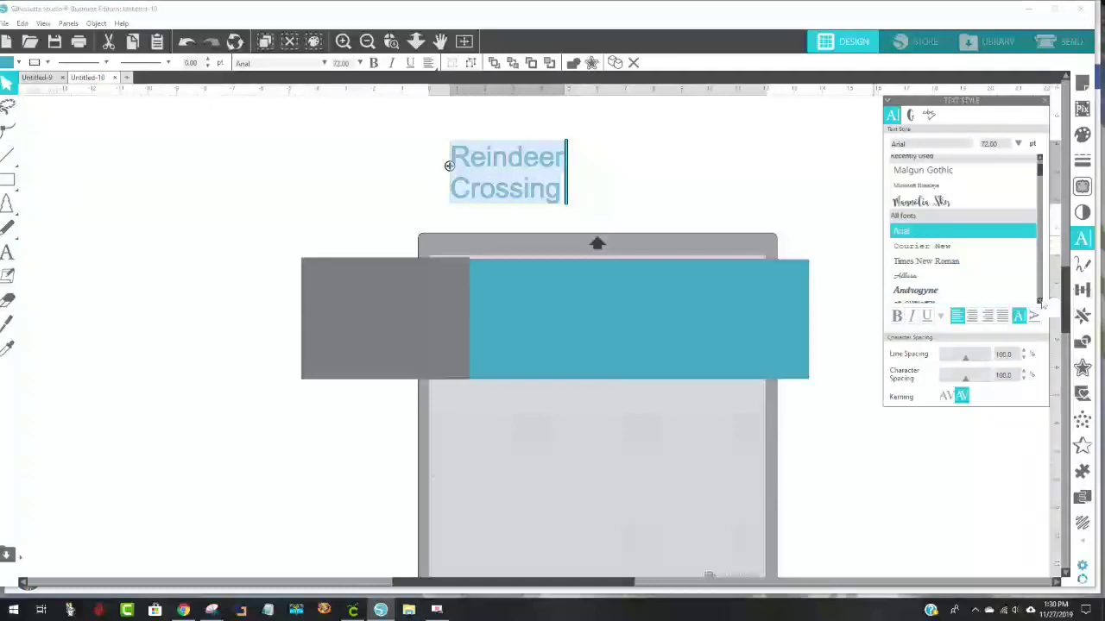
click(1040, 301)
click(1040, 301)
click(1040, 302)
click(1040, 301)
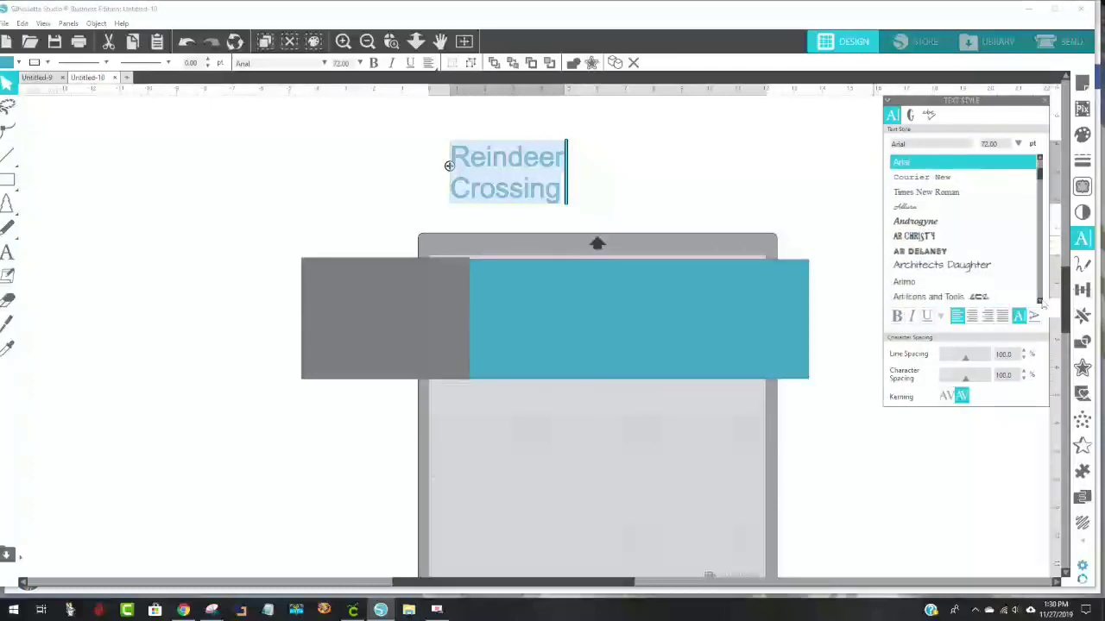
click(1040, 301)
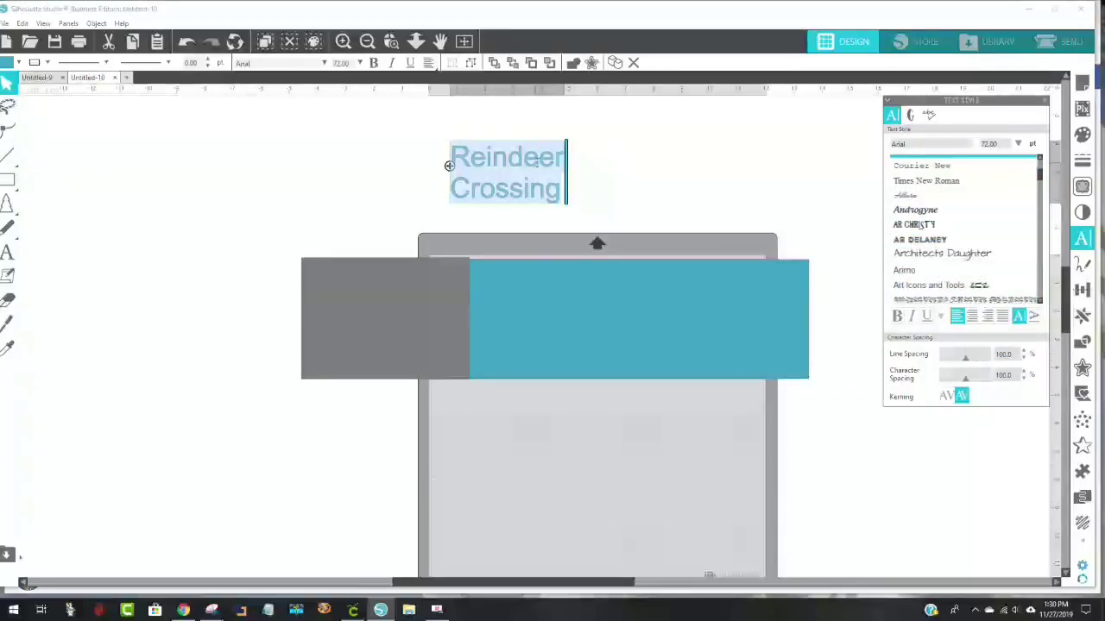
Step: Enlarge the Reindeer Crossing text to about 177 pt, and move it onto the blue part of the rectangle
click(575, 187)
click(554, 191)
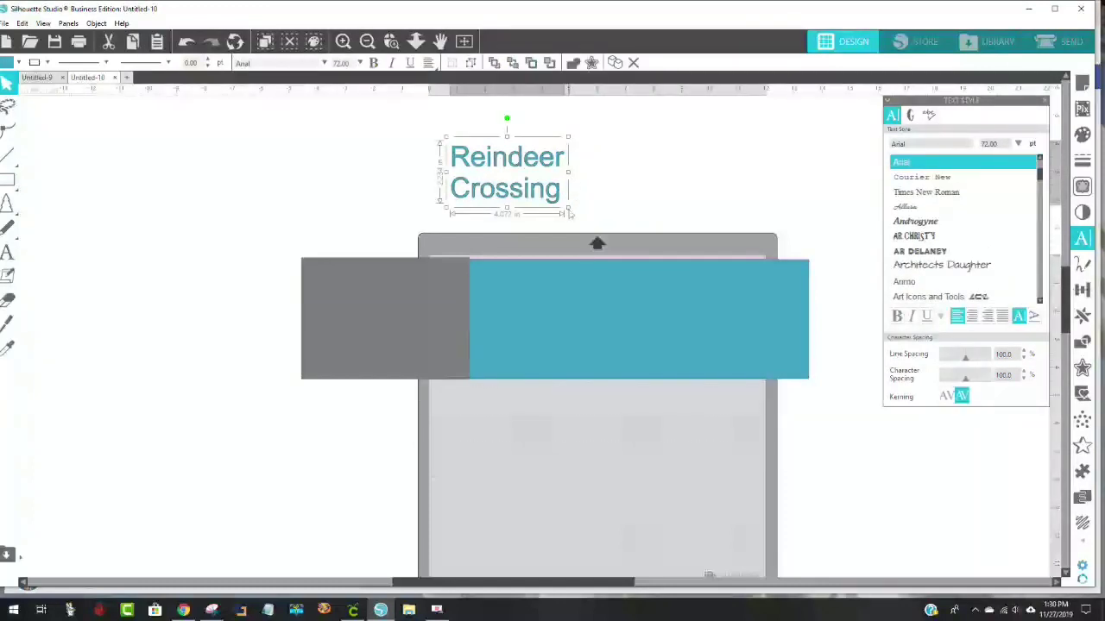
drag(567, 208, 782, 221)
drag(667, 194, 705, 313)
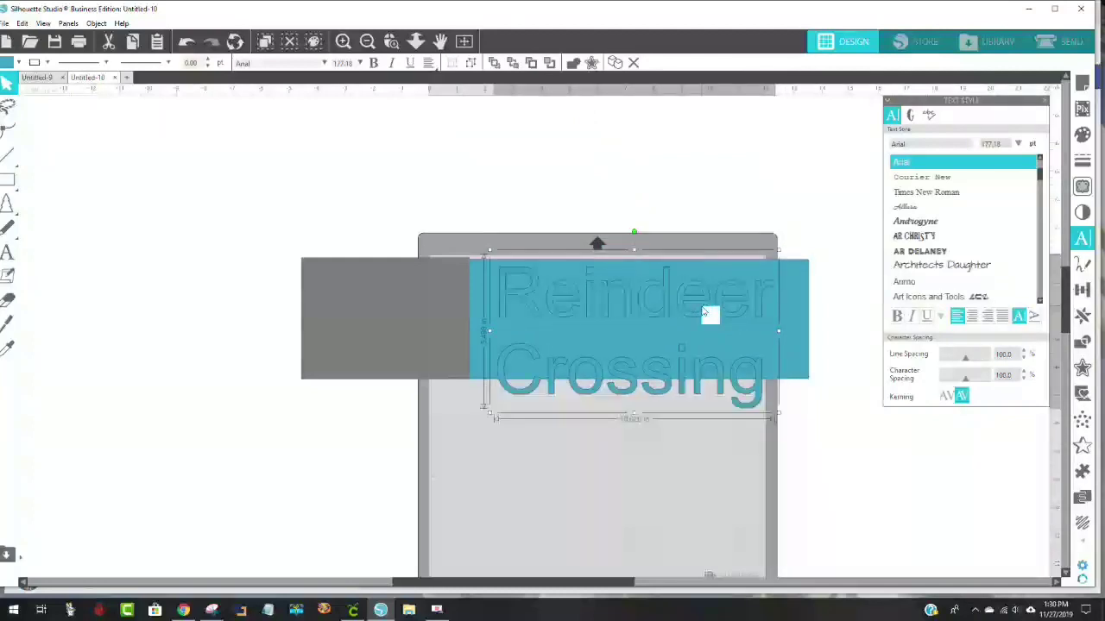
Step: Widen the Reindeer Crossing text to about 11.5 inches across the blue area, and set its line spacing to 70%
drag(779, 332, 817, 338)
drag(718, 319, 713, 319)
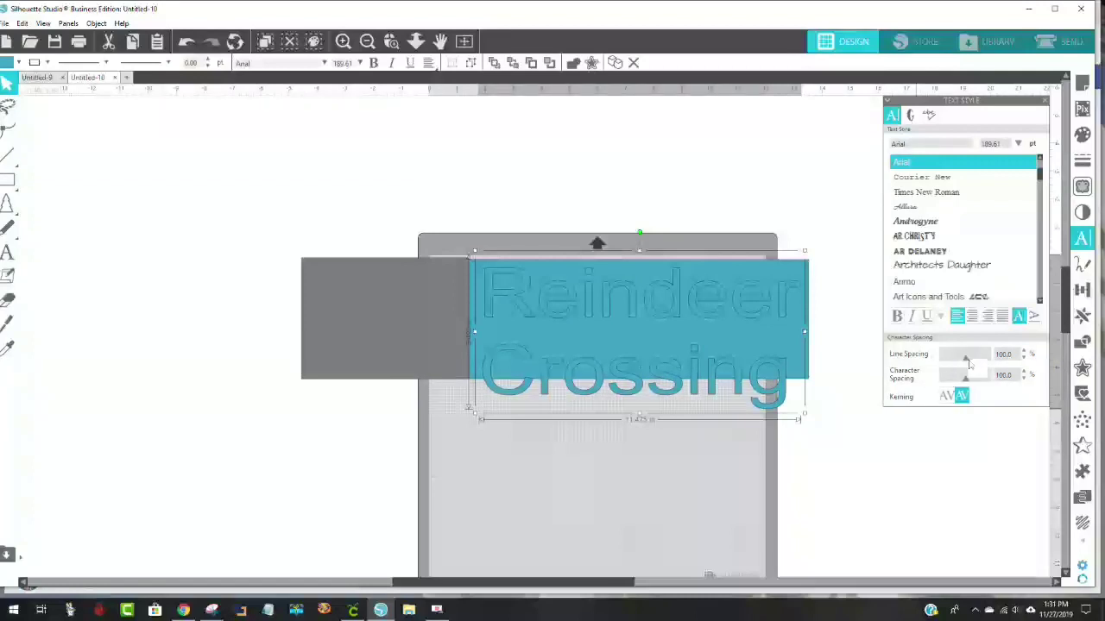
drag(961, 363, 958, 364)
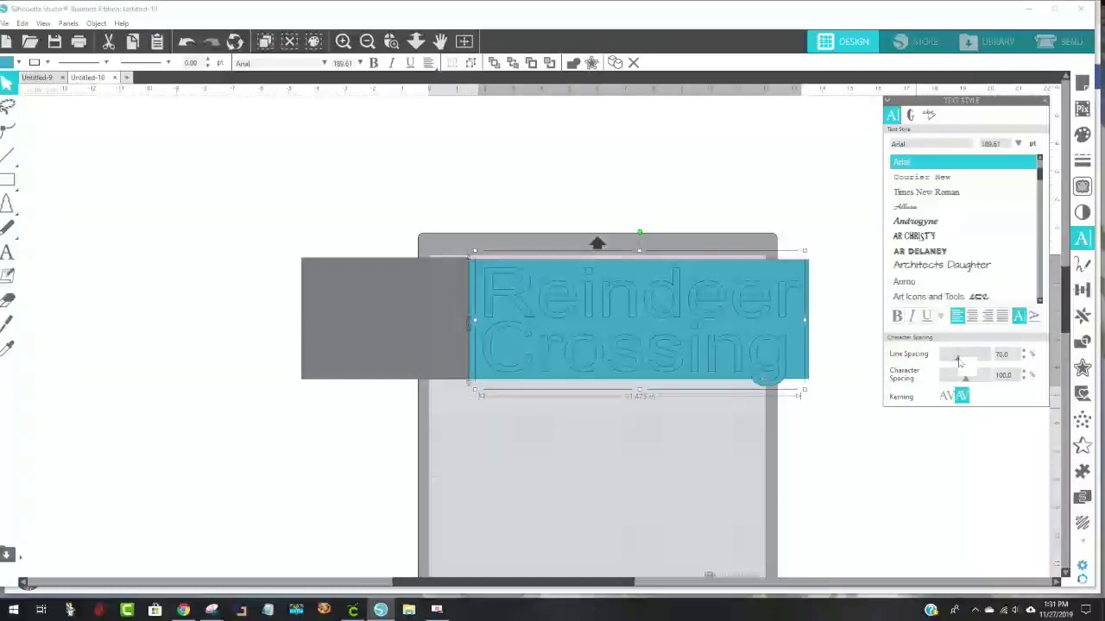
Step: Stretch the Reindeer Crossing text to about 11.9 inches wide across the blue area, and fill its letters with white
click(859, 413)
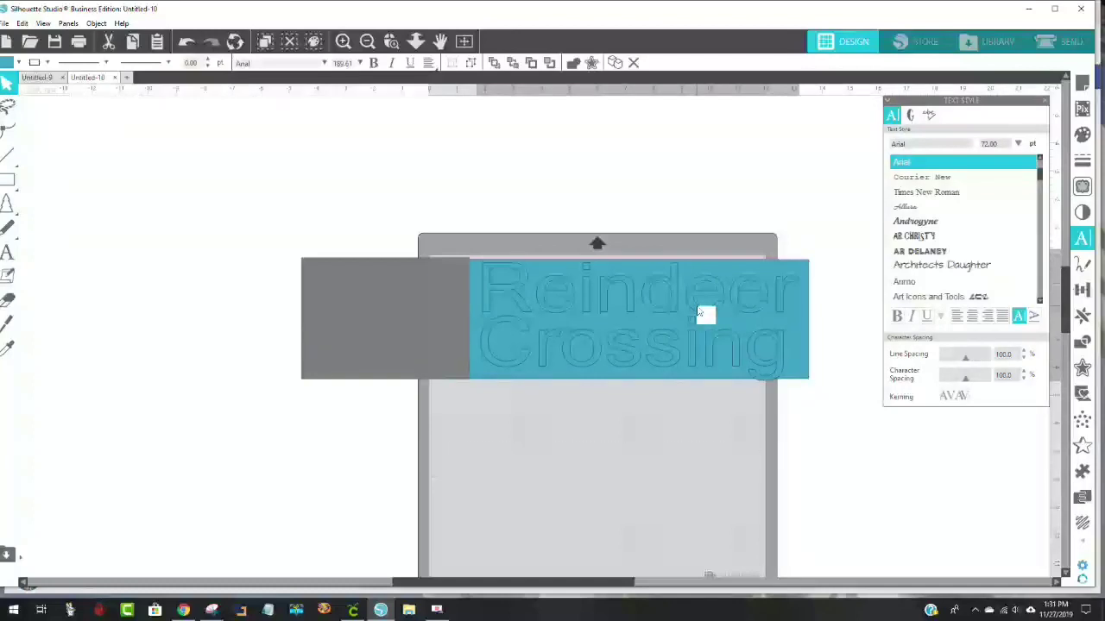
click(784, 358)
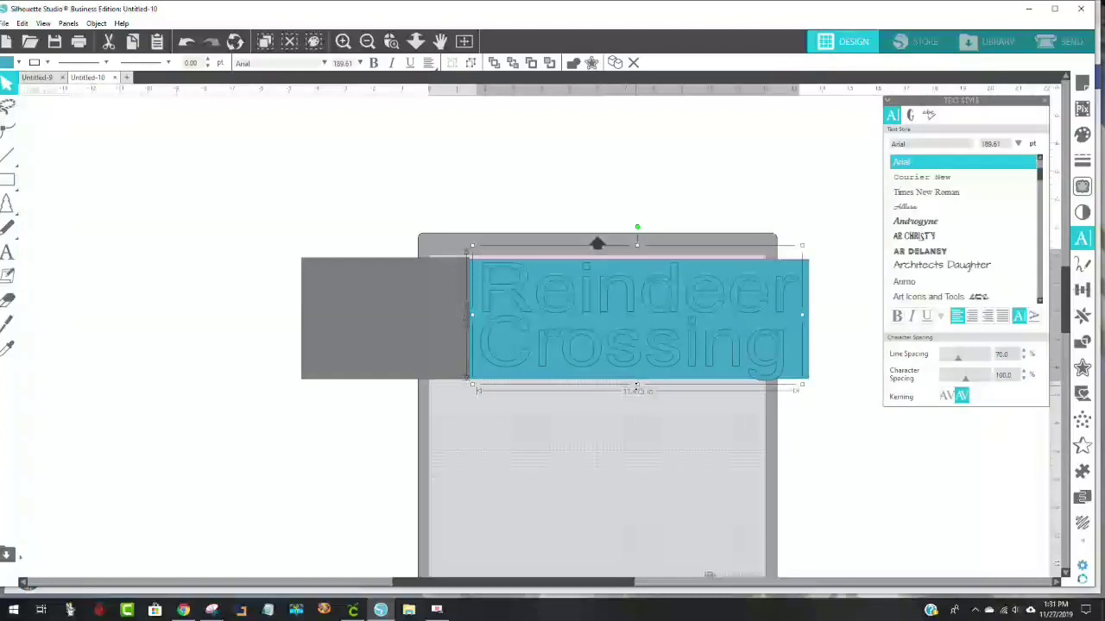
drag(636, 389, 638, 386)
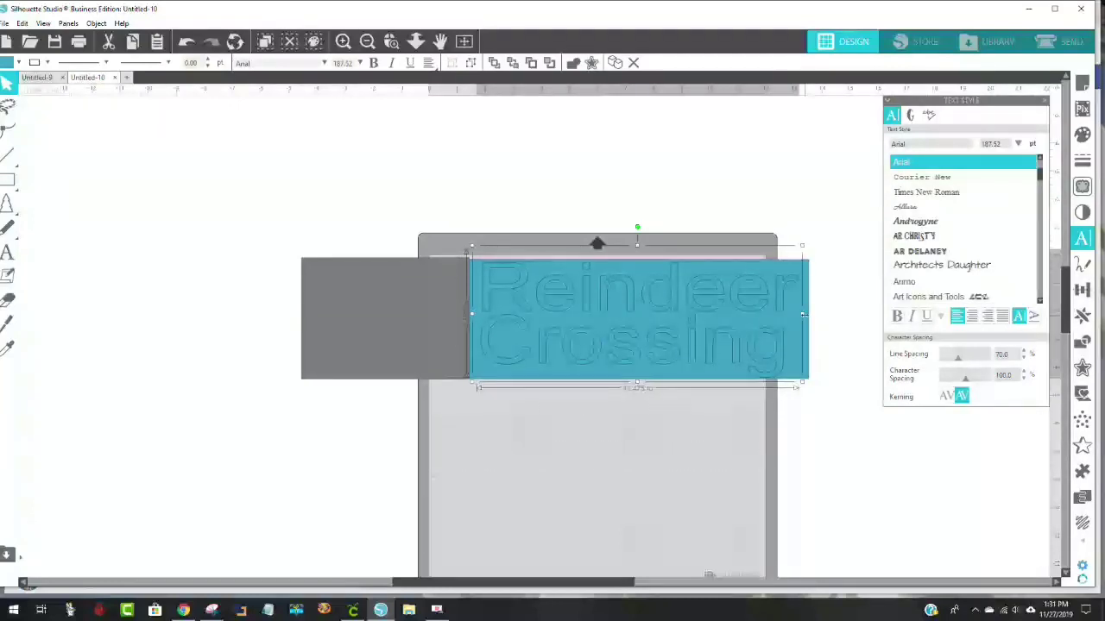
drag(804, 318, 813, 317)
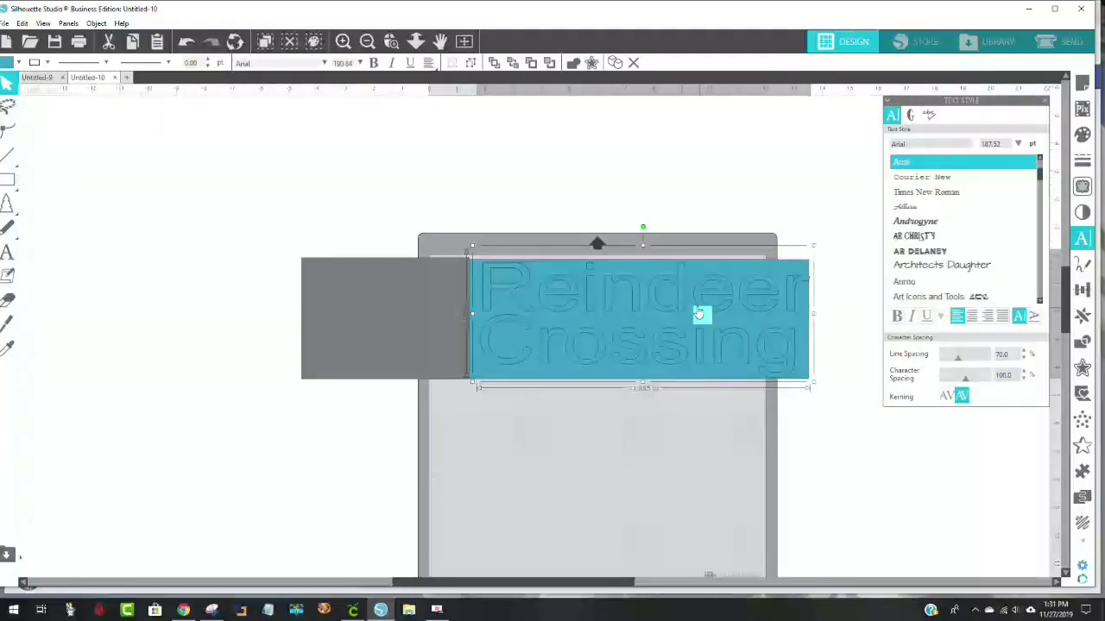
drag(684, 304, 676, 305)
click(10, 63)
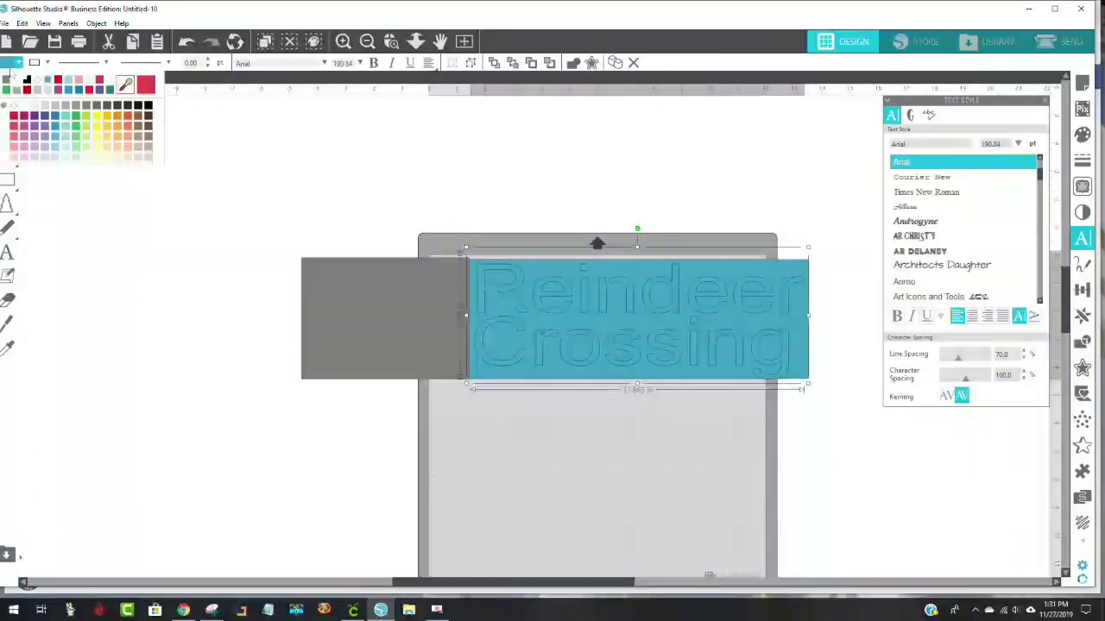
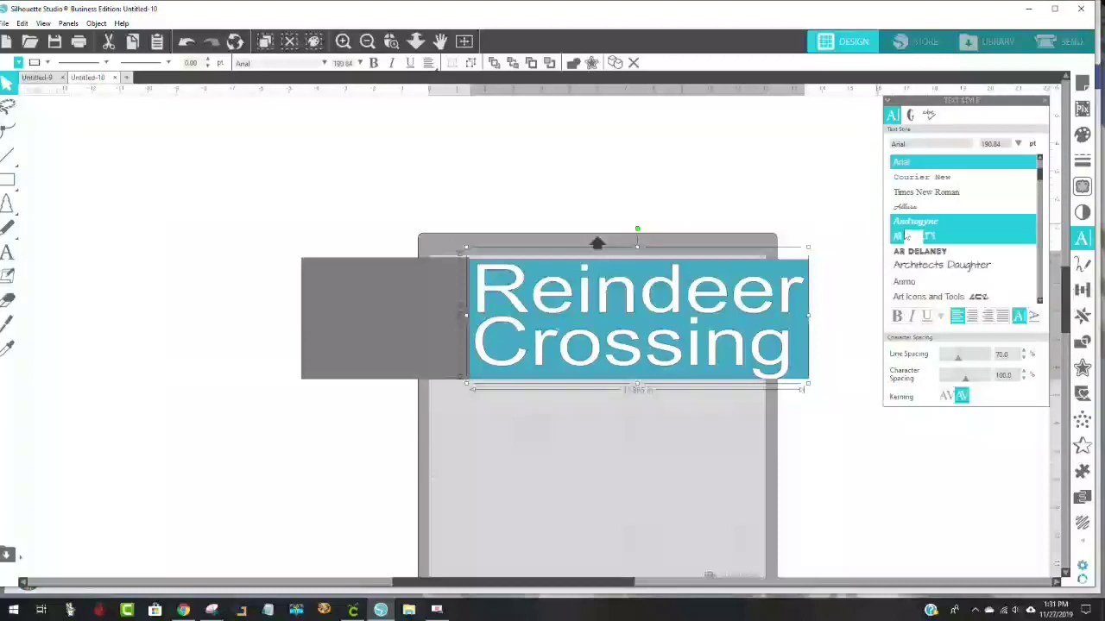
Step: Try the AR CHRISTY and Comic Sans MS fonts on the Reindeer Crossing text
click(954, 240)
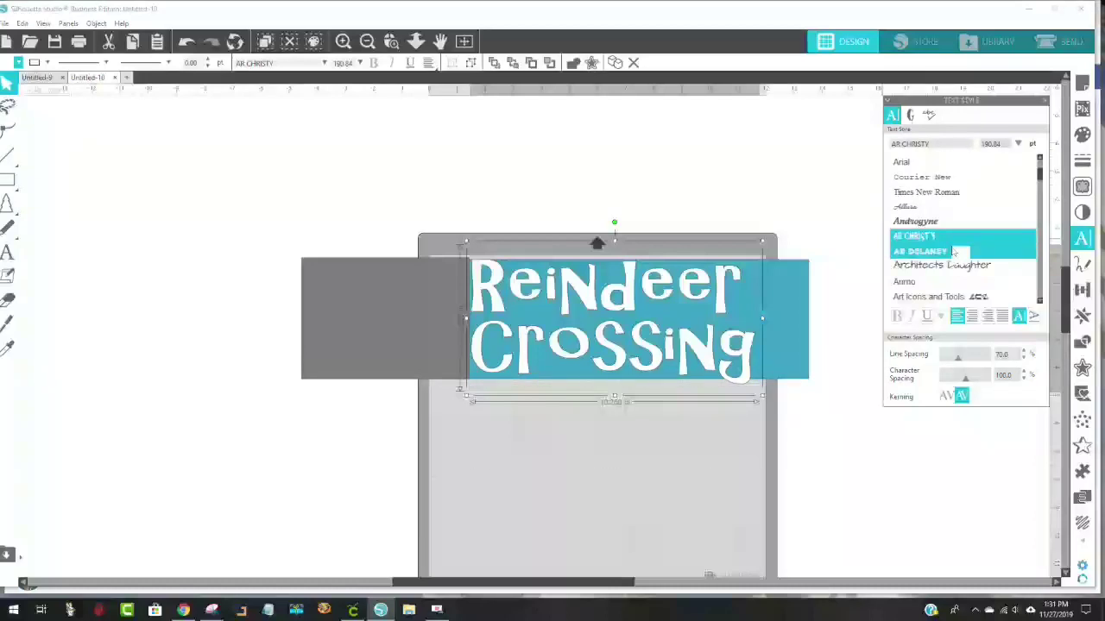
scroll(954, 279, down, 3)
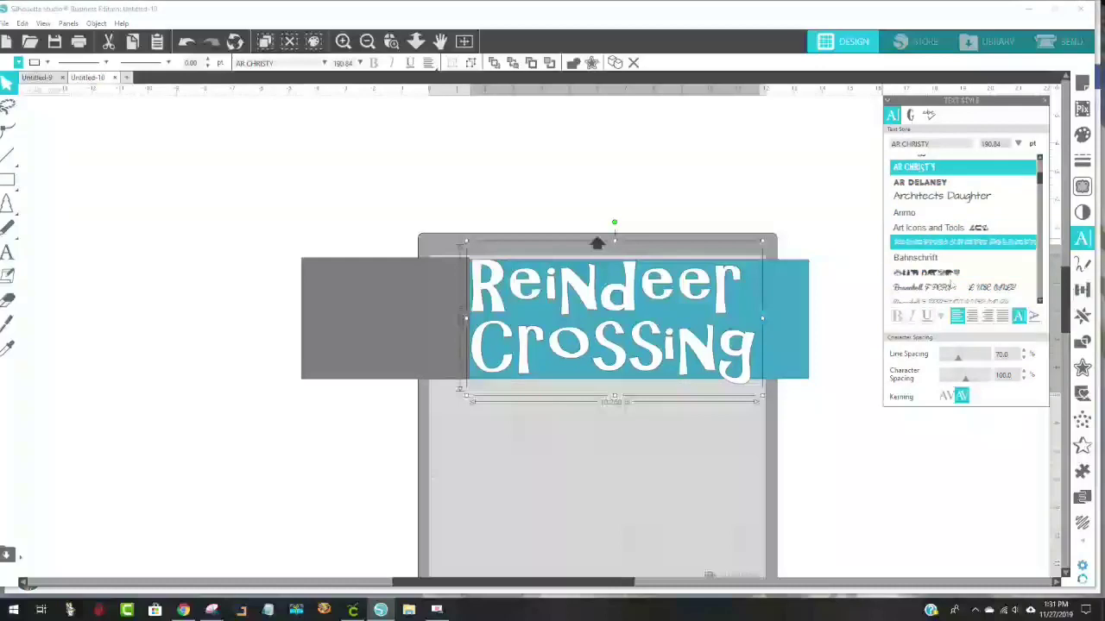
scroll(954, 287, down, 1)
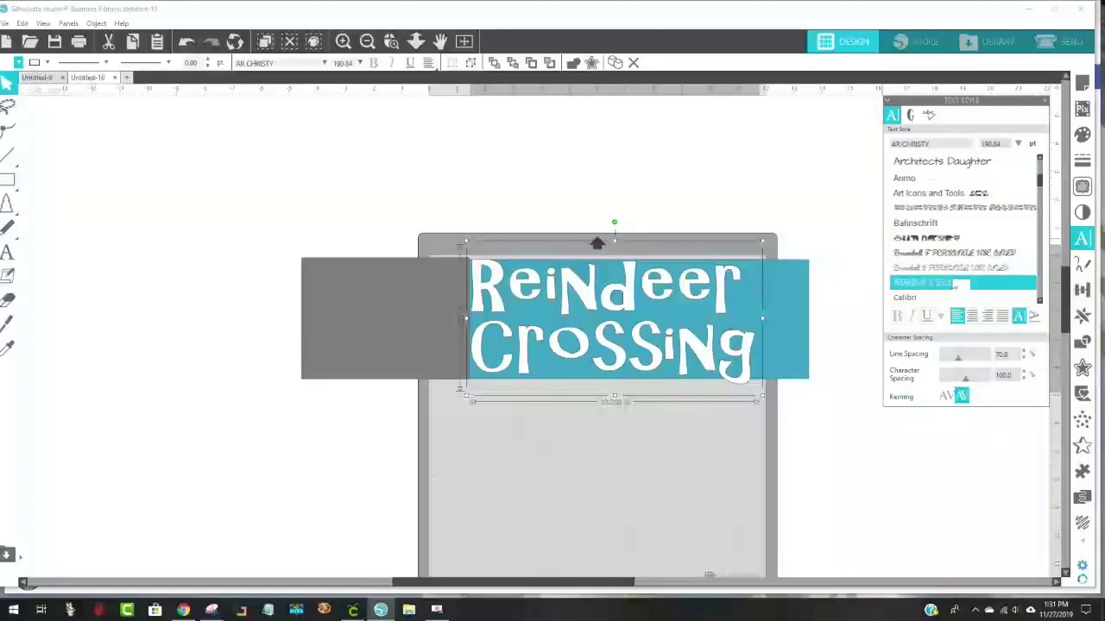
scroll(954, 284, down, 1)
scroll(953, 284, down, 4)
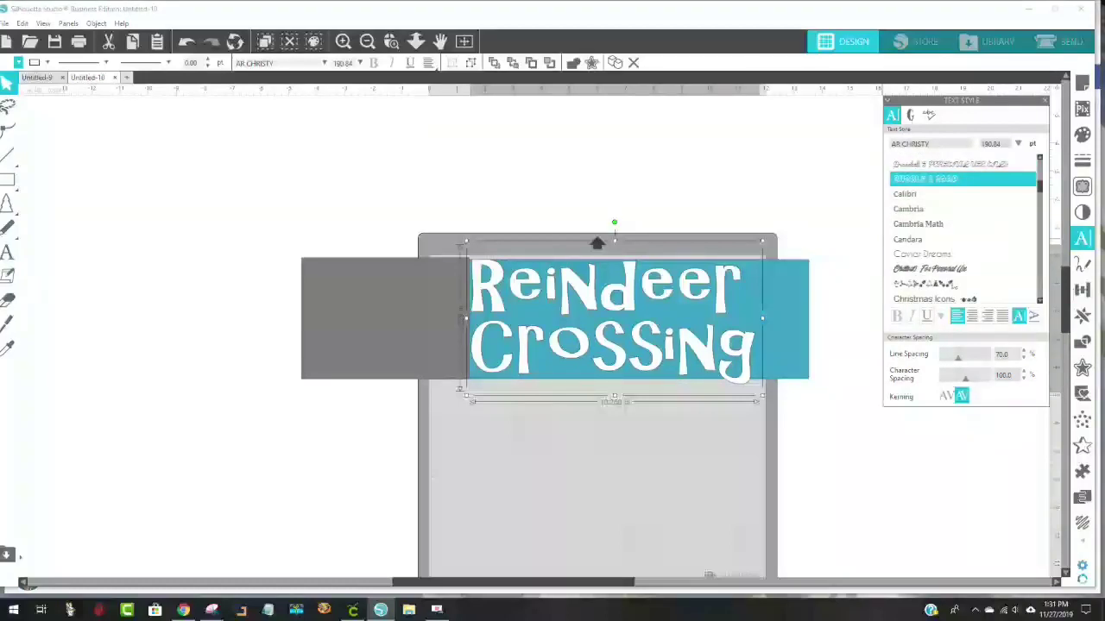
scroll(954, 284, down, 1)
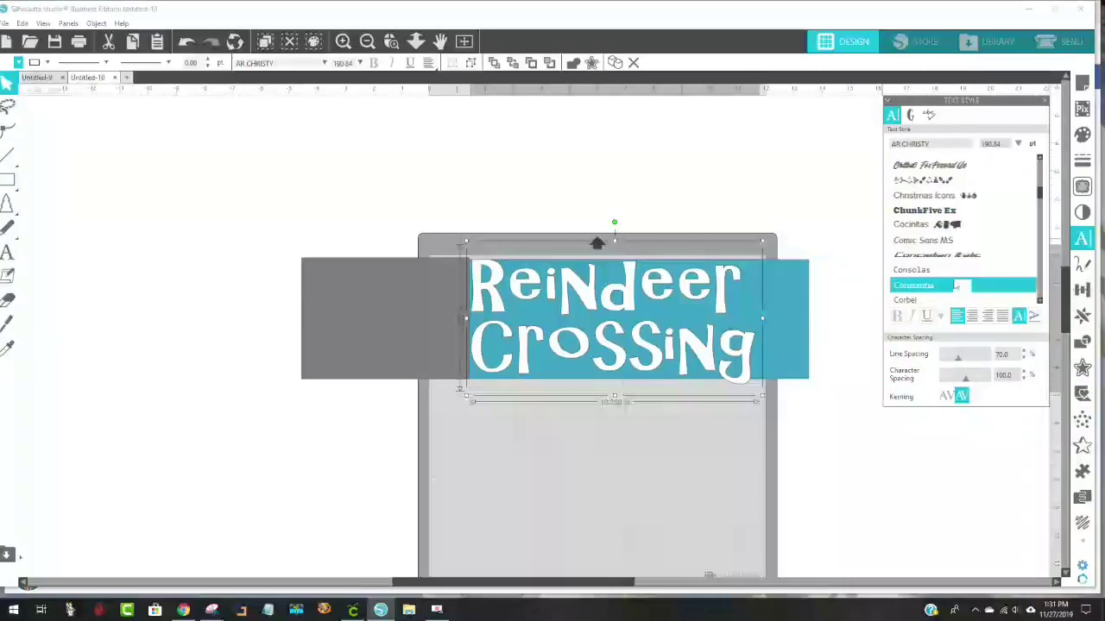
click(949, 242)
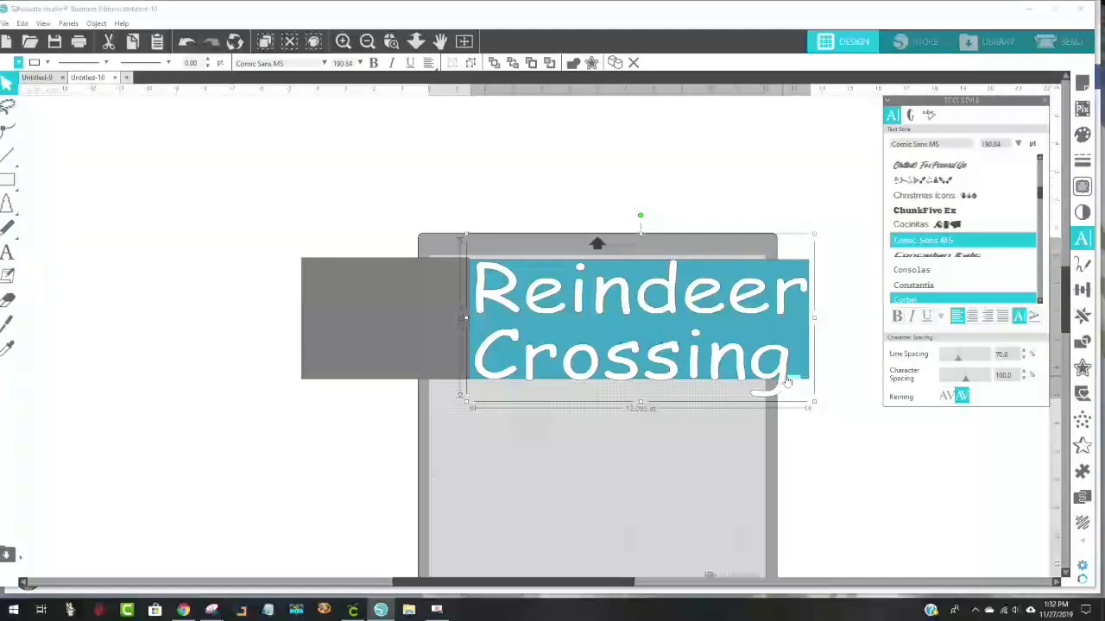
click(80, 278)
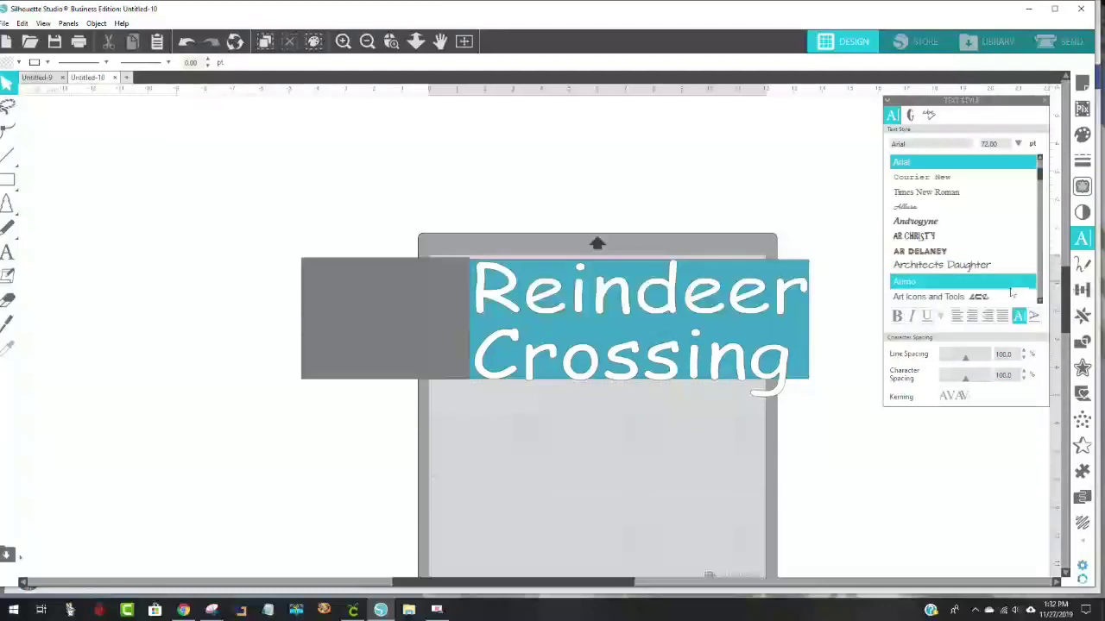
Step: Try choosing the Impact font for the lettering
scroll(994, 277, down, 5)
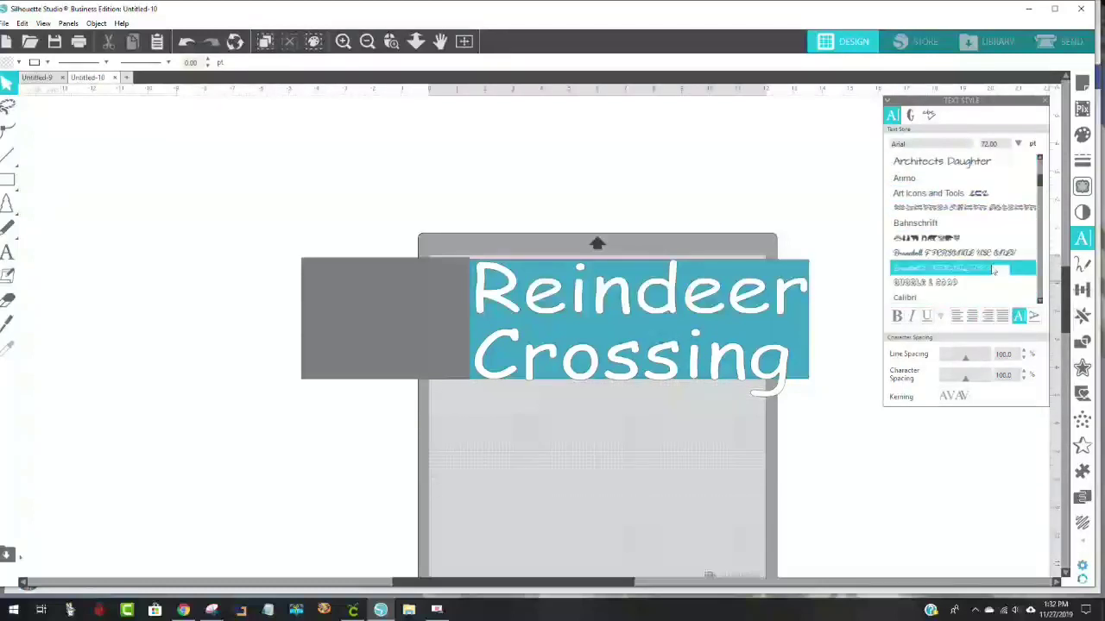
scroll(992, 271, down, 10)
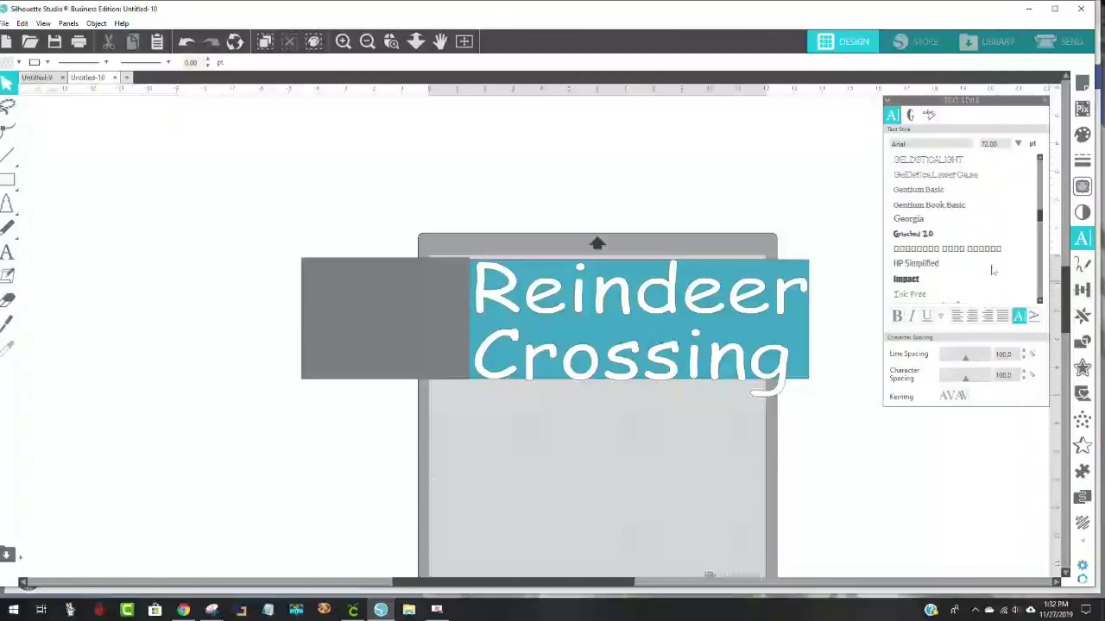
scroll(993, 271, up, 2)
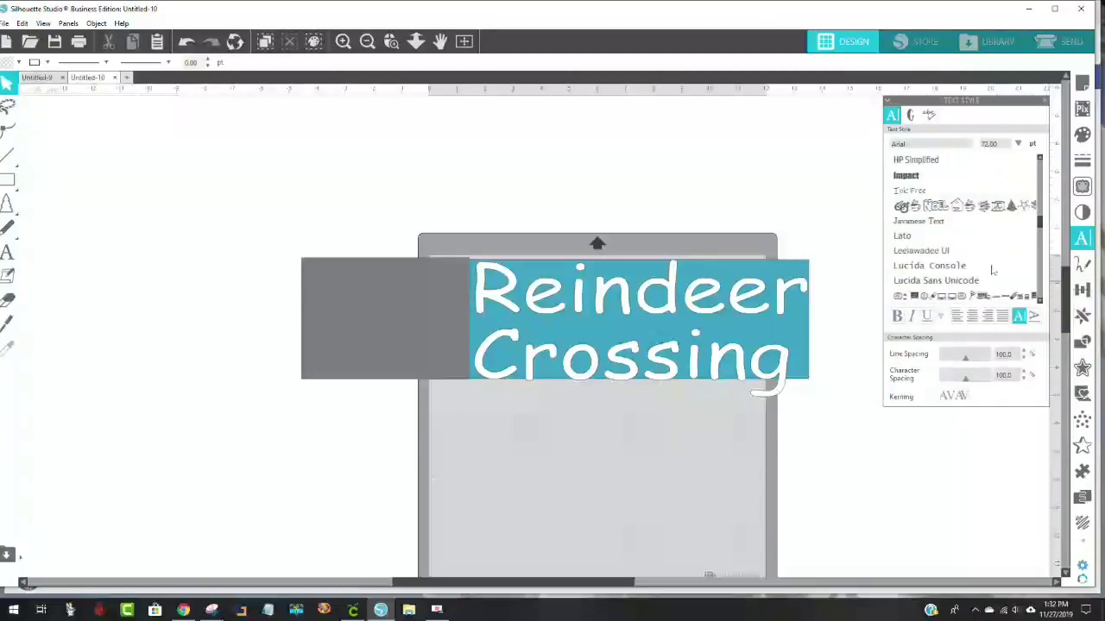
click(907, 176)
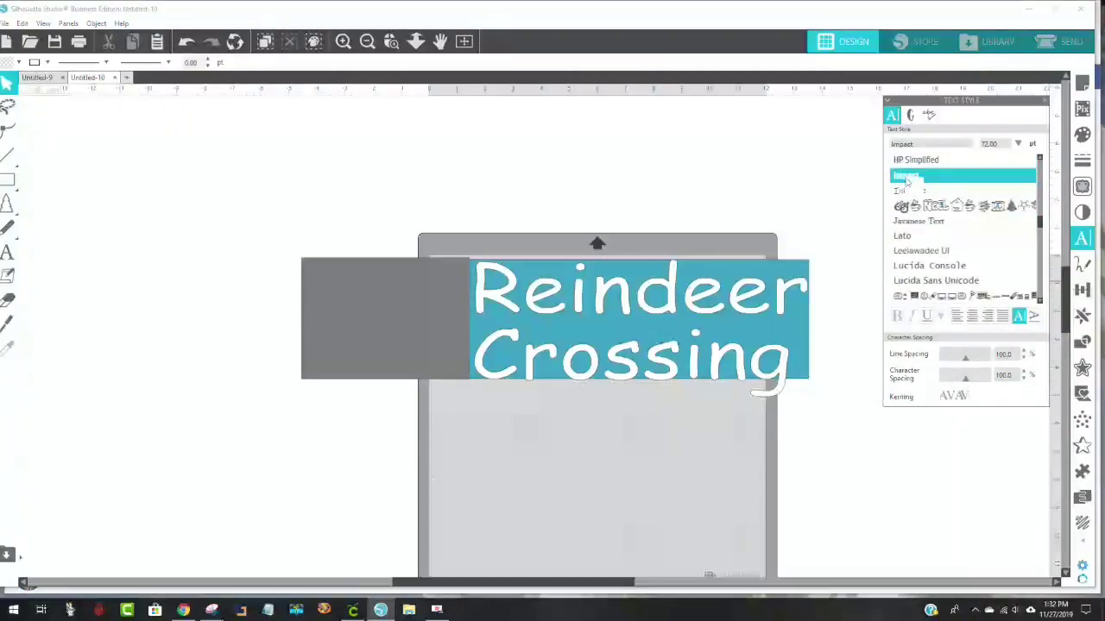
Step: Select all of the Reindeer Crossing lettering and change its font to Grinched 2.0
double_click(653, 352)
key(ctrl+a)
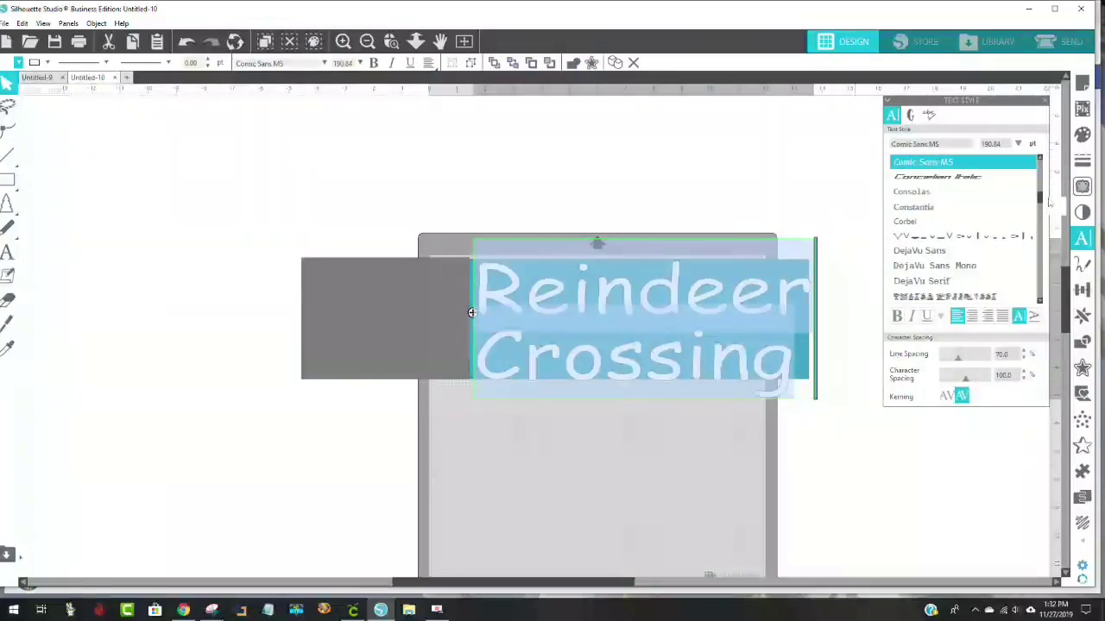
mouse_move(1039, 200)
mouse_down()
mouse_move(1042, 233)
mouse_move(1040, 222)
mouse_up()
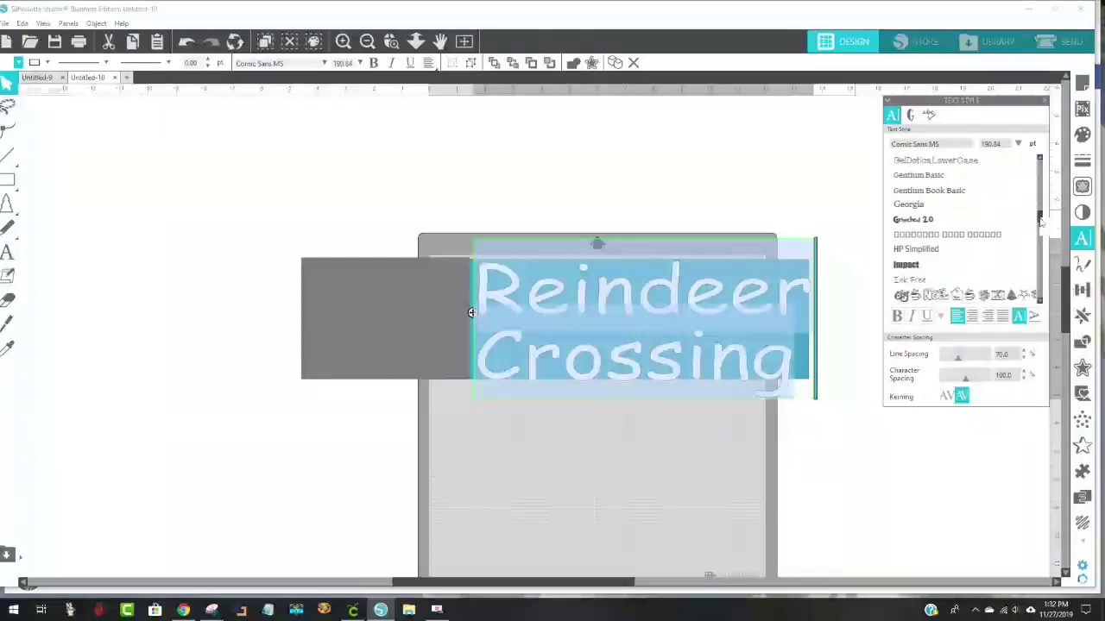
click(939, 223)
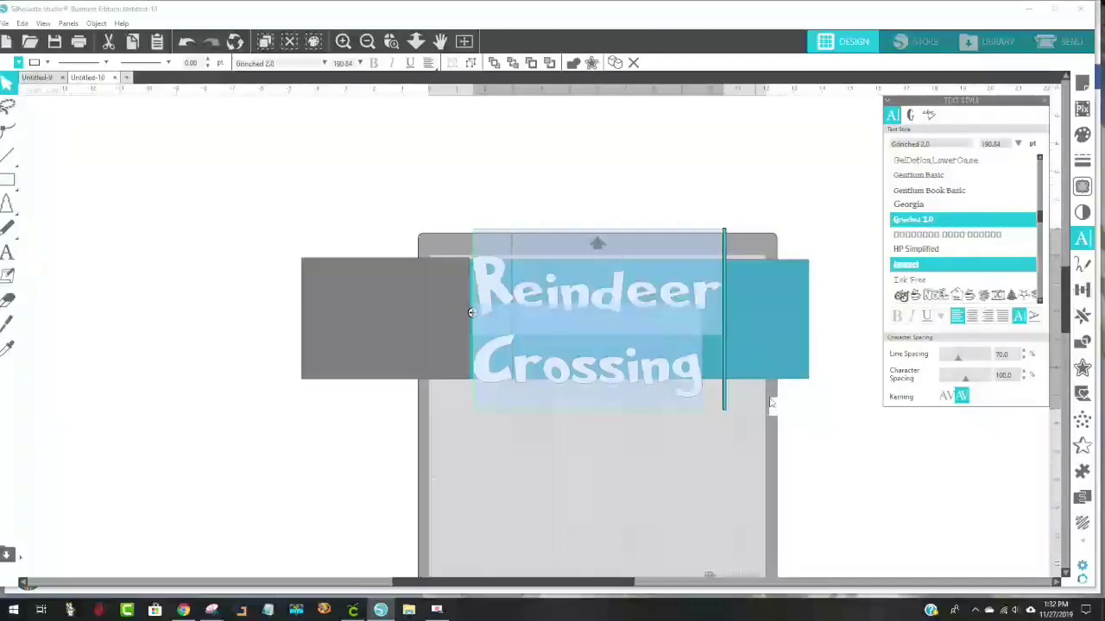
click(579, 477)
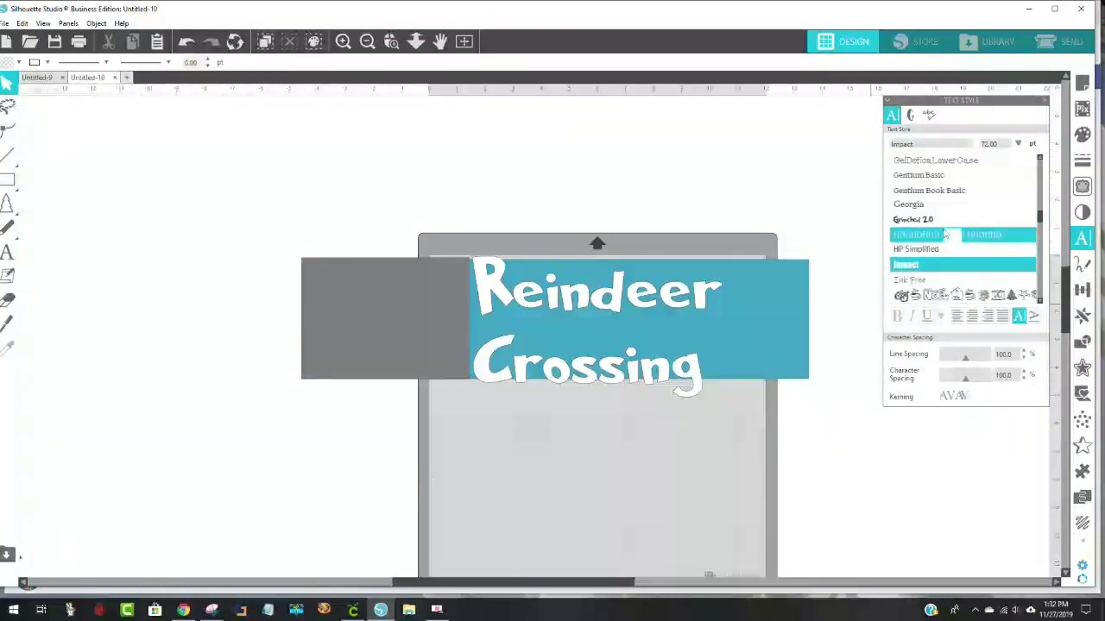
Step: Try the Impact and Malgun Gothic fonts on both lines of the Reindeer Crossing text
scroll(950, 237, down, 1)
scroll(945, 234, down, 1)
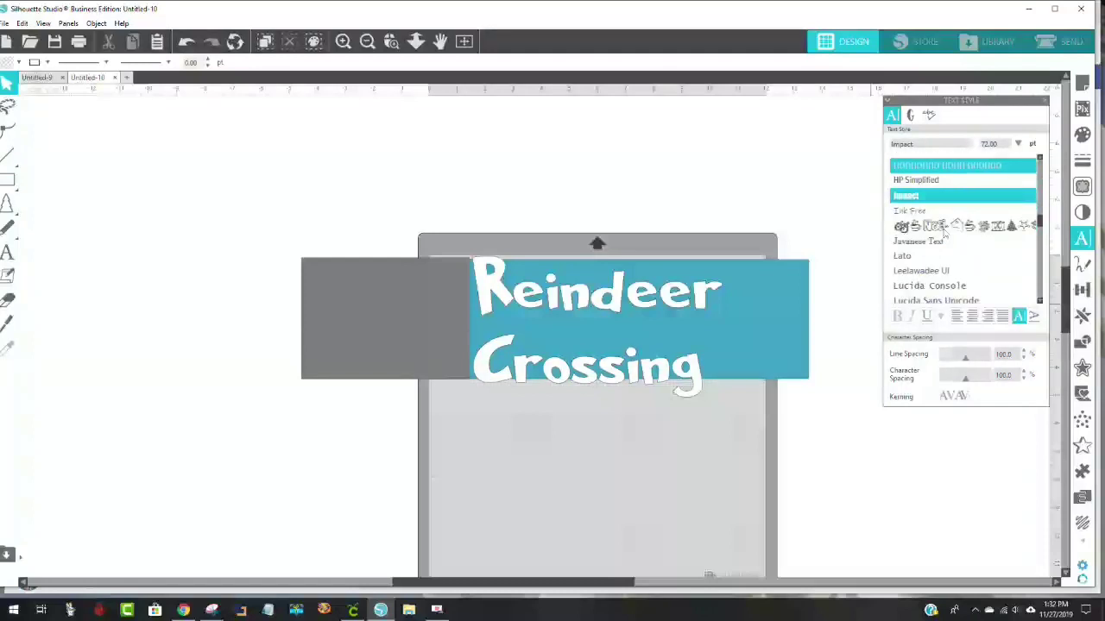
scroll(945, 226, up, 2)
scroll(945, 233, down, 1)
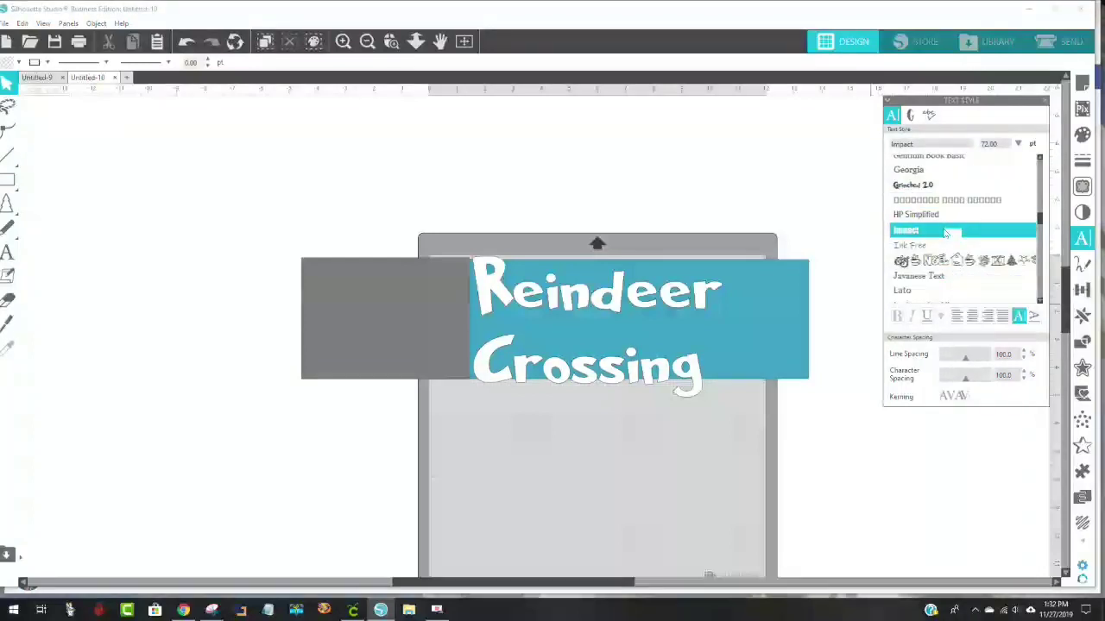
click(665, 395)
drag(665, 379, 474, 290)
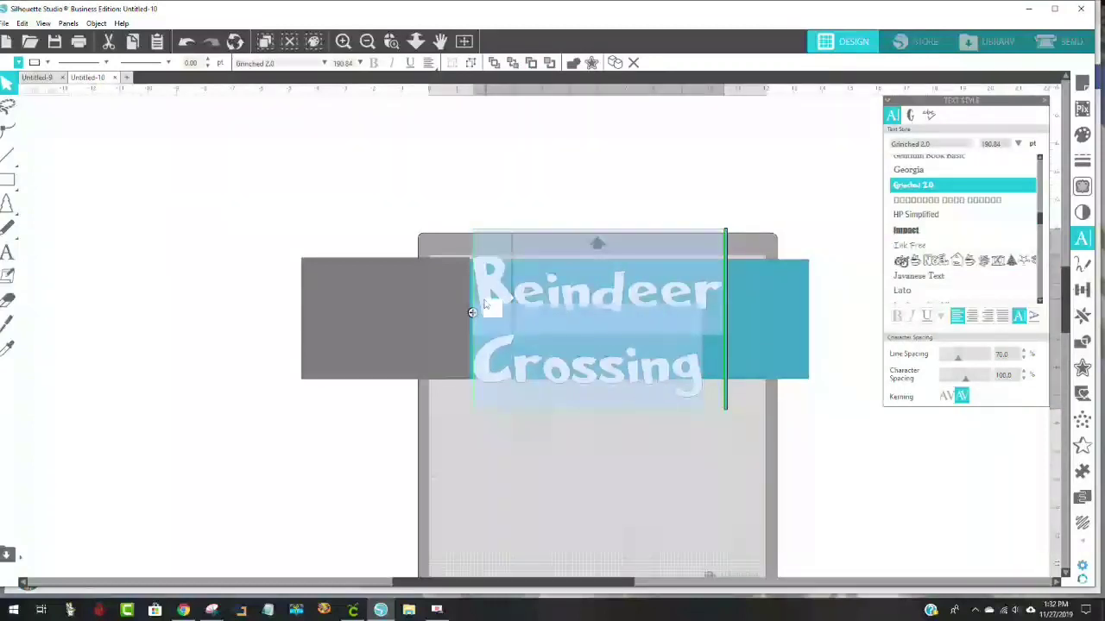
click(974, 233)
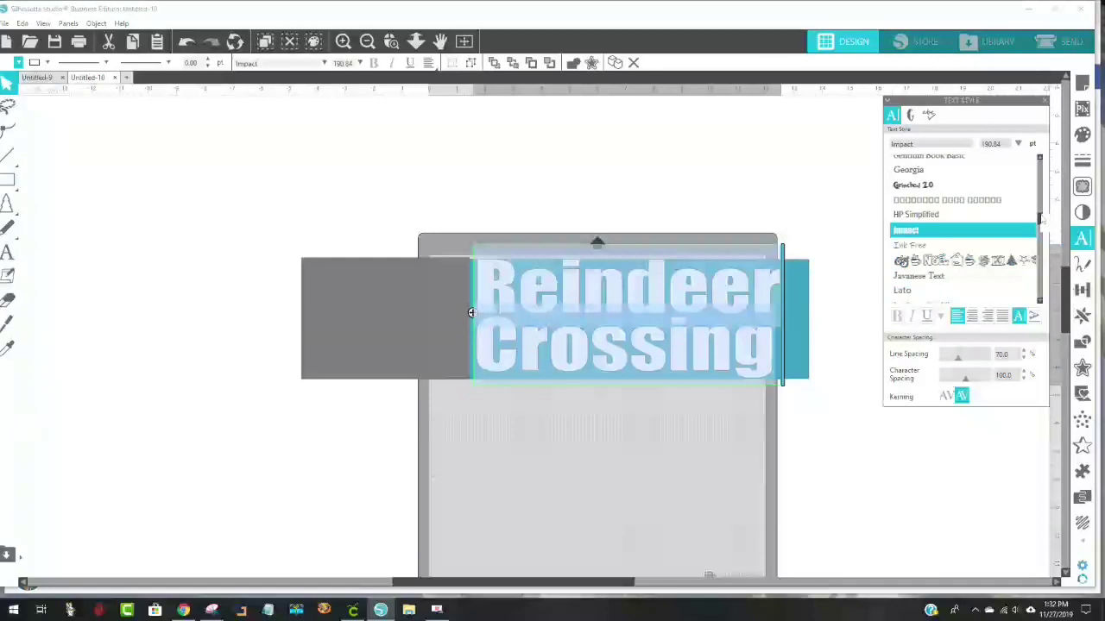
drag(1043, 221, 1045, 229)
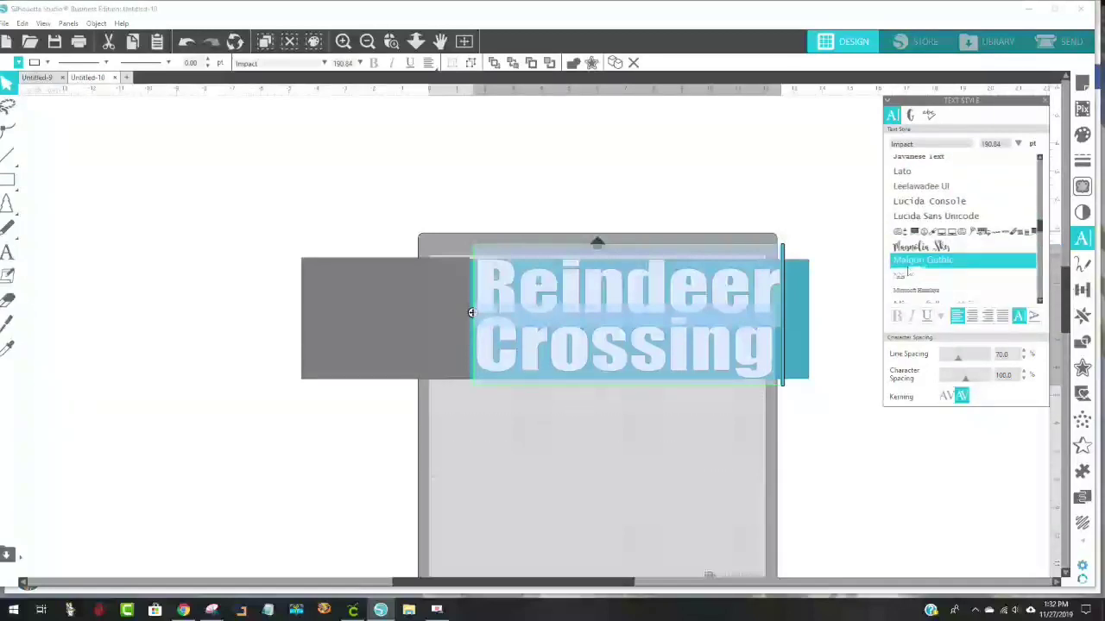
click(931, 261)
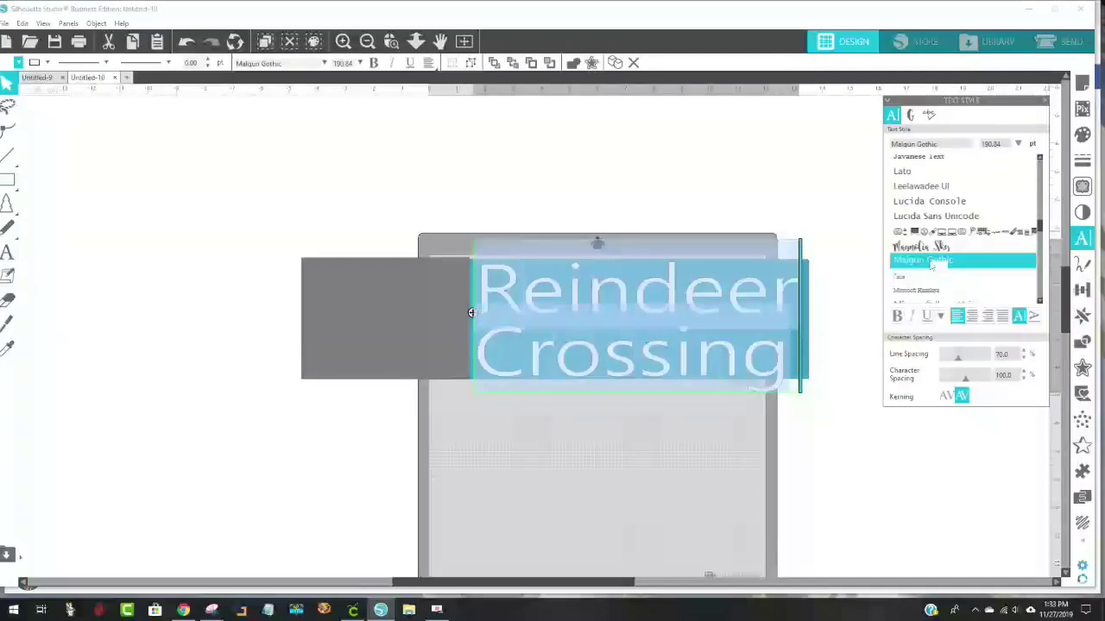
Step: Set the Reindeer Crossing text back to the Grinched 2.0 font, and leave text editing
scroll(945, 264, up, 1)
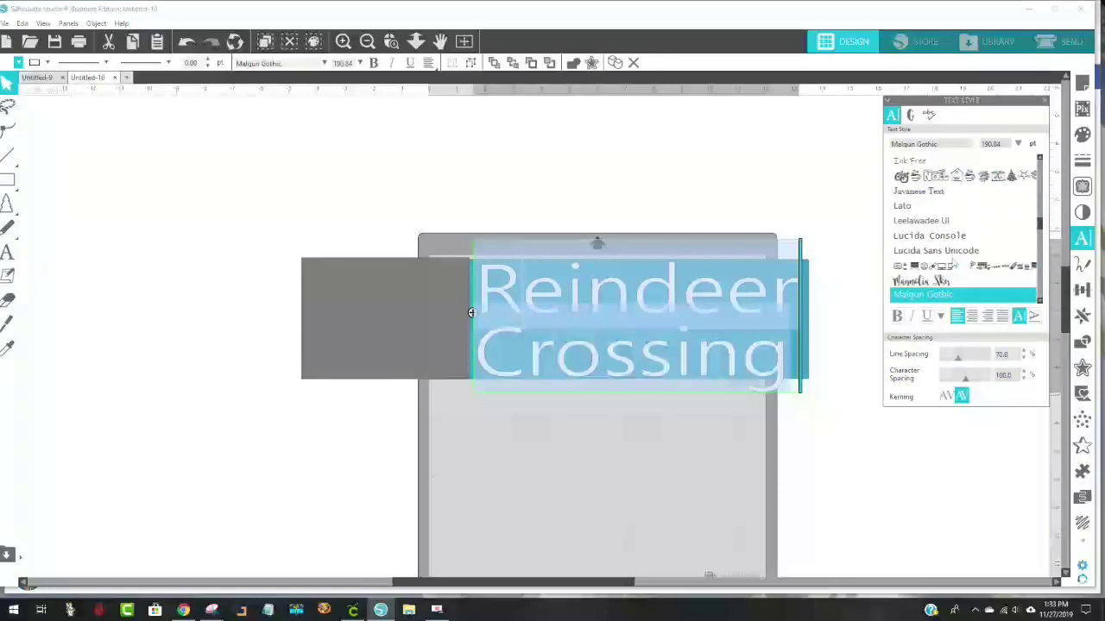
scroll(951, 264, up, 3)
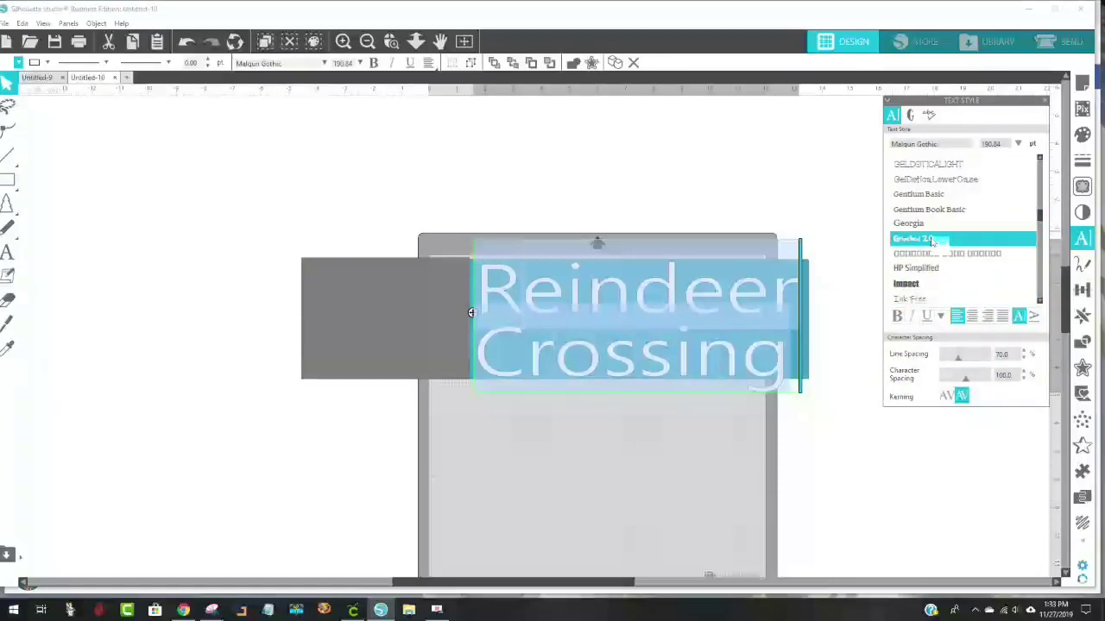
click(933, 239)
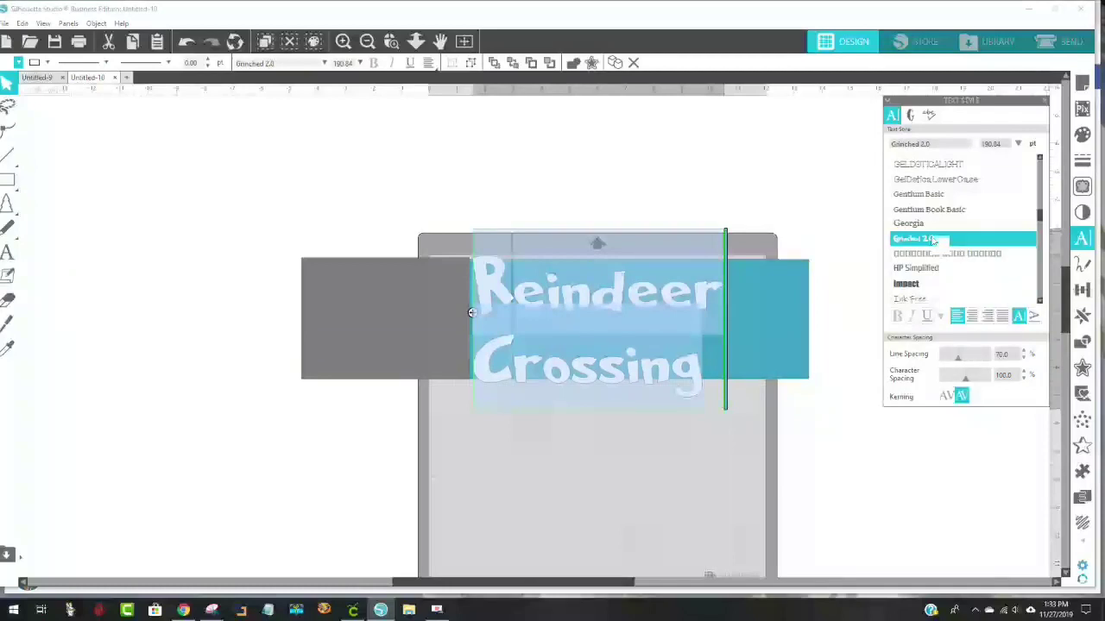
click(803, 432)
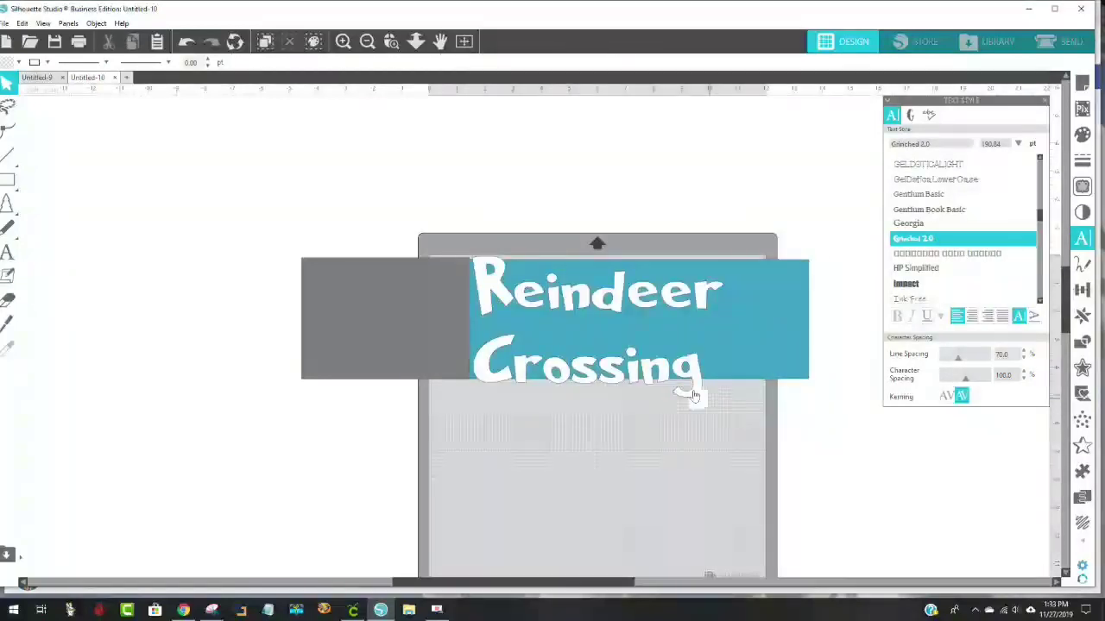
Step: Set the Reindeer Crossing text's line spacing to 45%, and stretch it across the blue area at about 230 pt
click(627, 380)
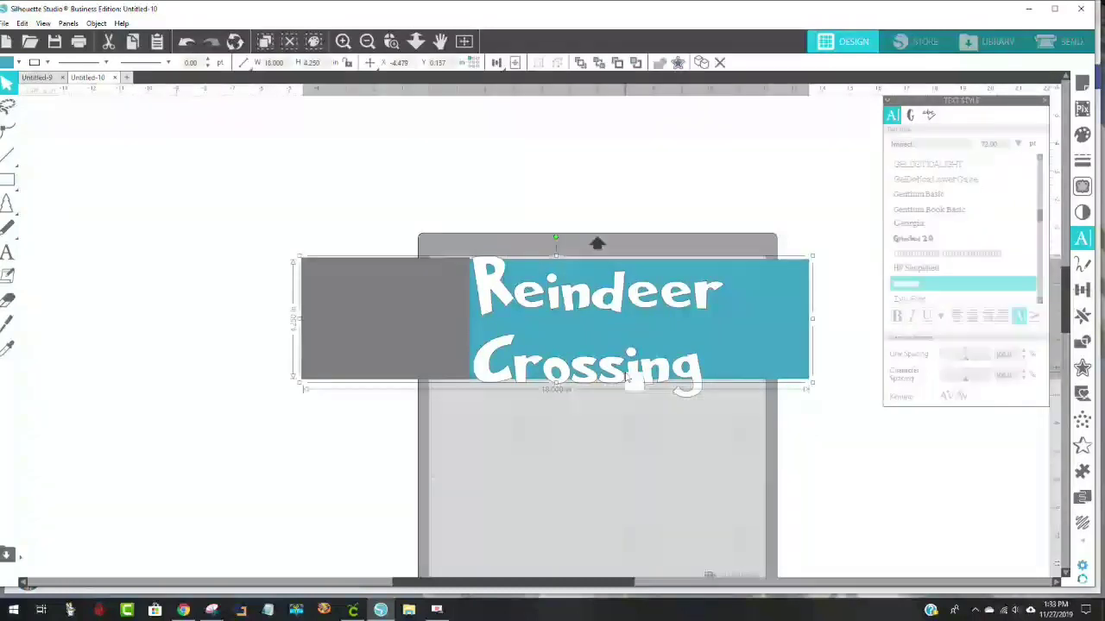
click(606, 297)
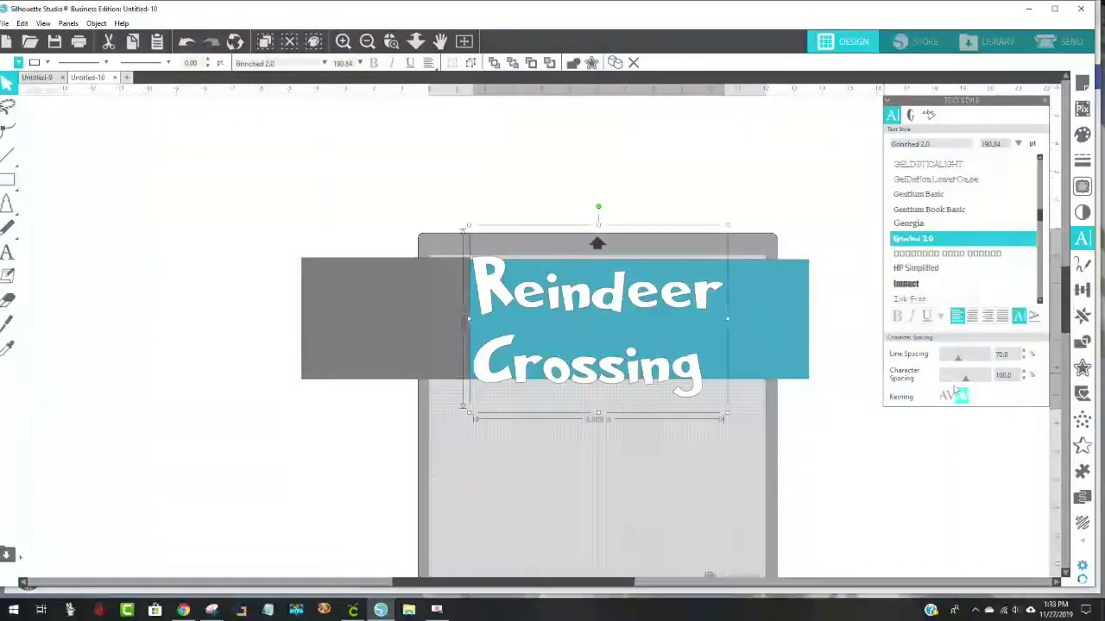
drag(957, 362, 953, 362)
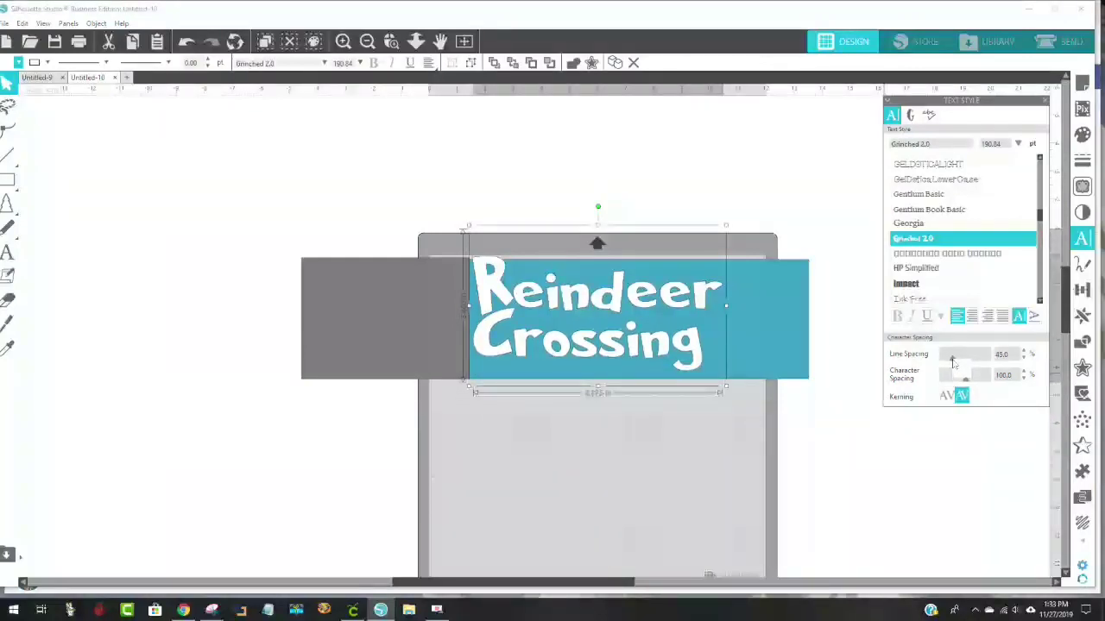
drag(728, 306, 790, 318)
drag(637, 389, 638, 403)
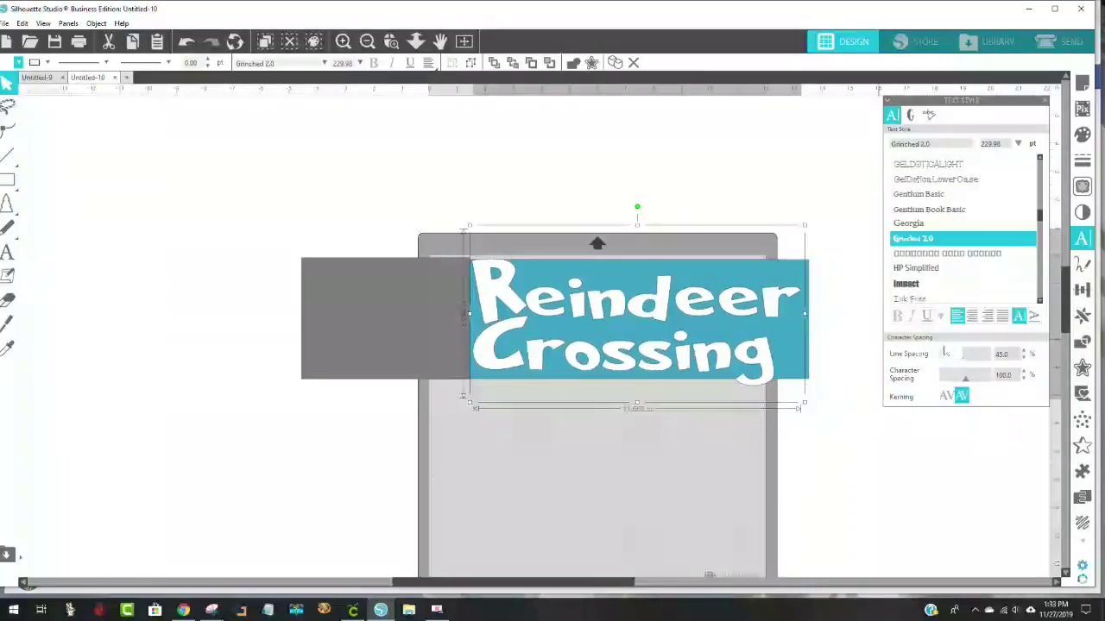
Step: Set the Reindeer Crossing text's line spacing to 50%, and shrink it to about 207 pt to fit inside the blue area
mouse_move(954, 355)
mouse_down()
mouse_move(949, 364)
mouse_move(953, 355)
mouse_up()
click(811, 419)
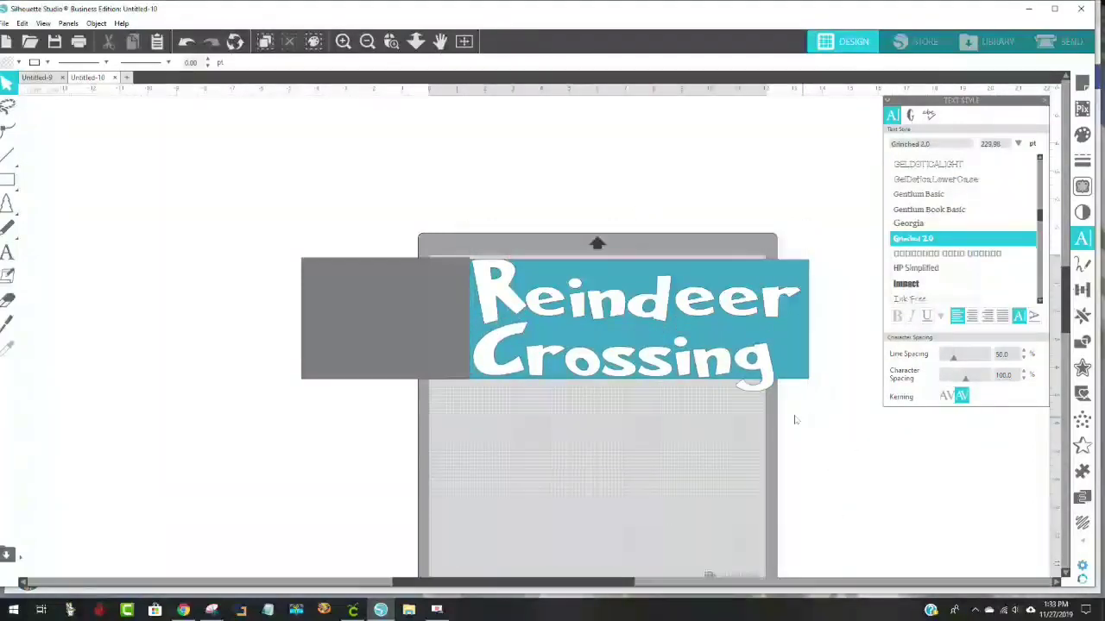
click(774, 375)
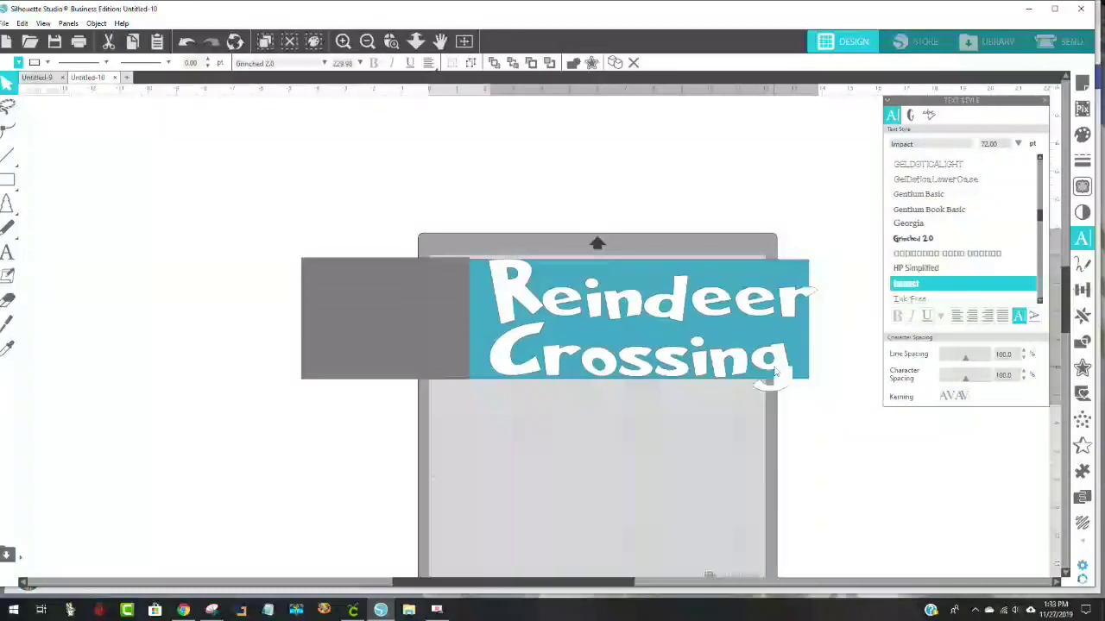
click(774, 372)
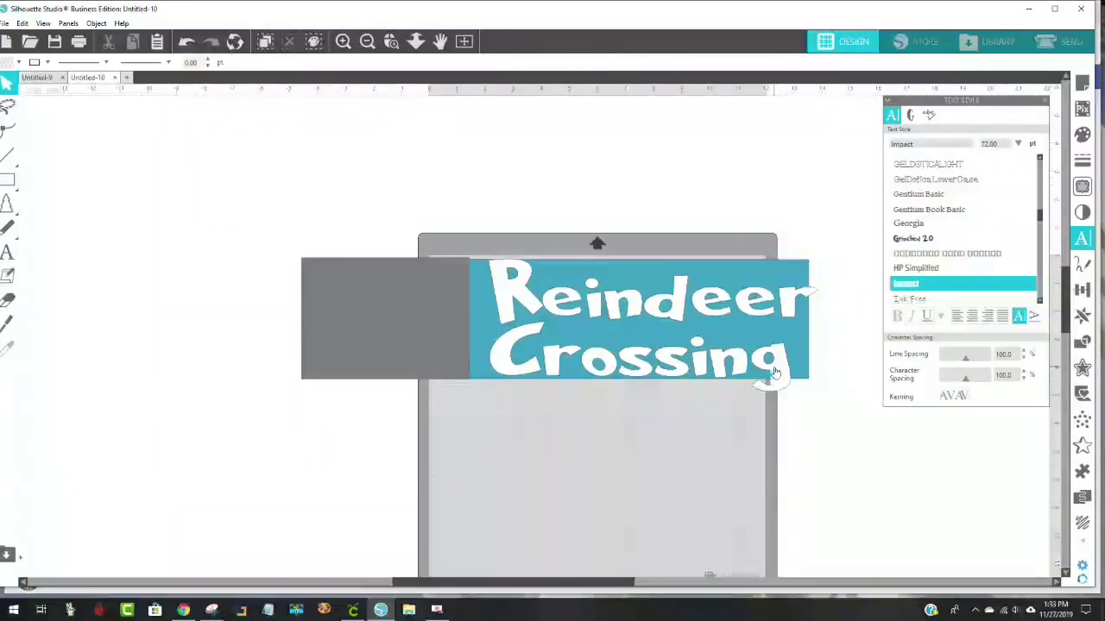
click(785, 384)
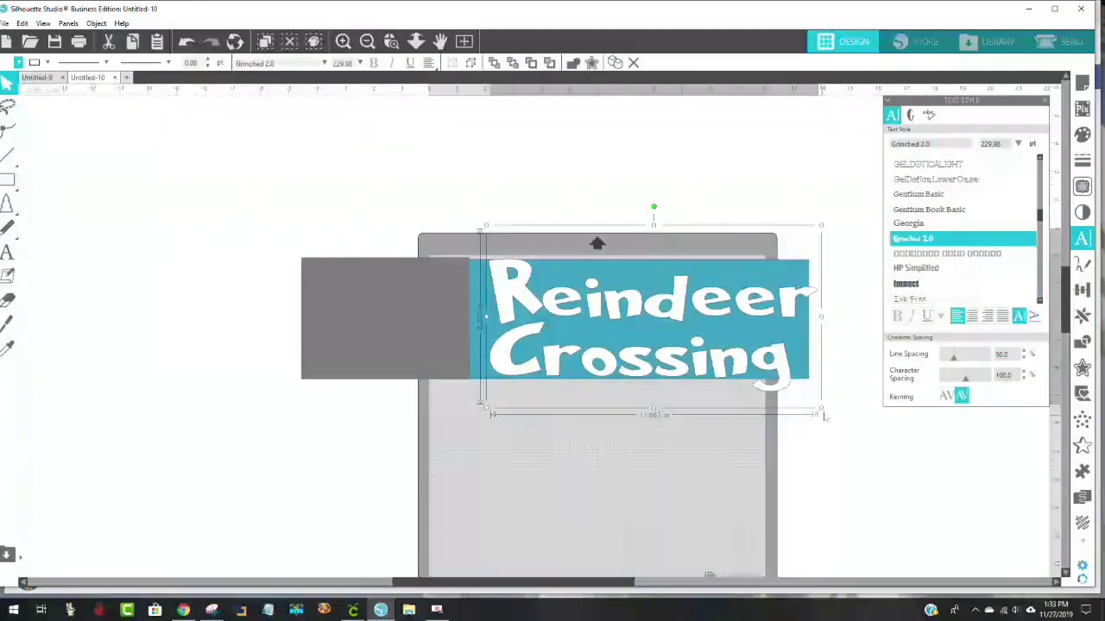
drag(822, 414, 788, 391)
drag(744, 349, 753, 350)
click(858, 406)
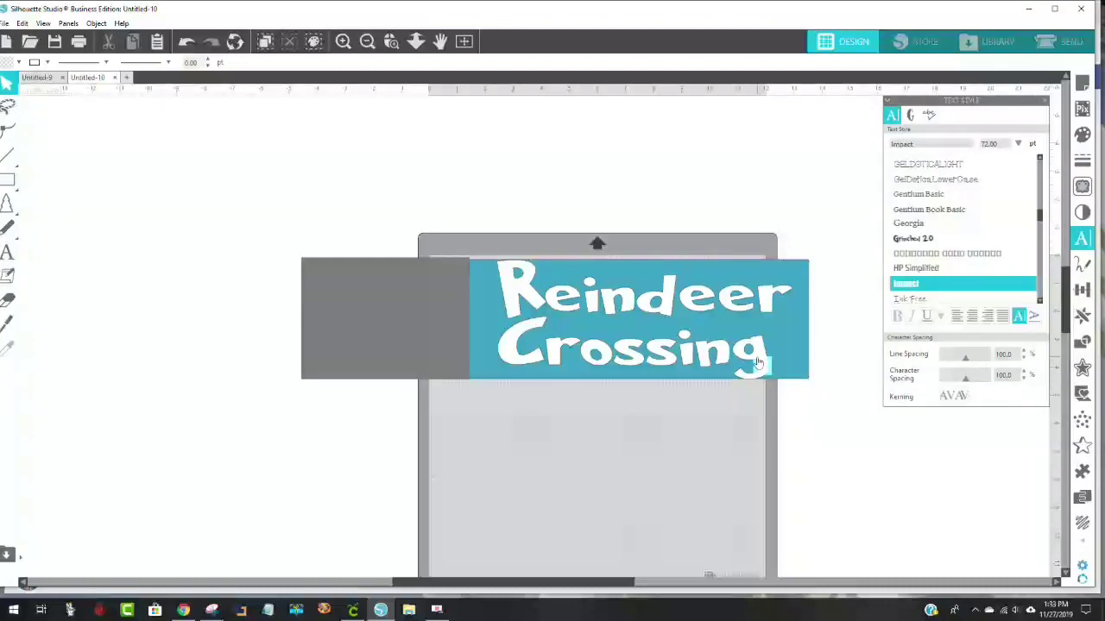
Step: Select all of the Reindeer Crossing lettering, change its font to AR CHRISTY, and leave text editing
click(628, 335)
double_click(628, 335)
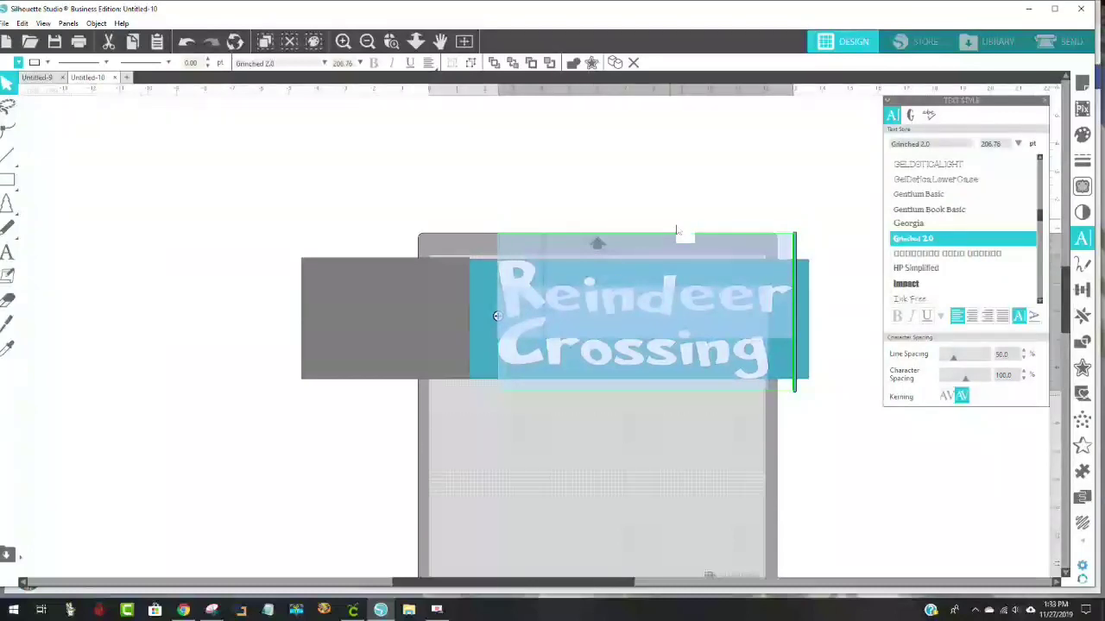
drag(1040, 224, 1038, 186)
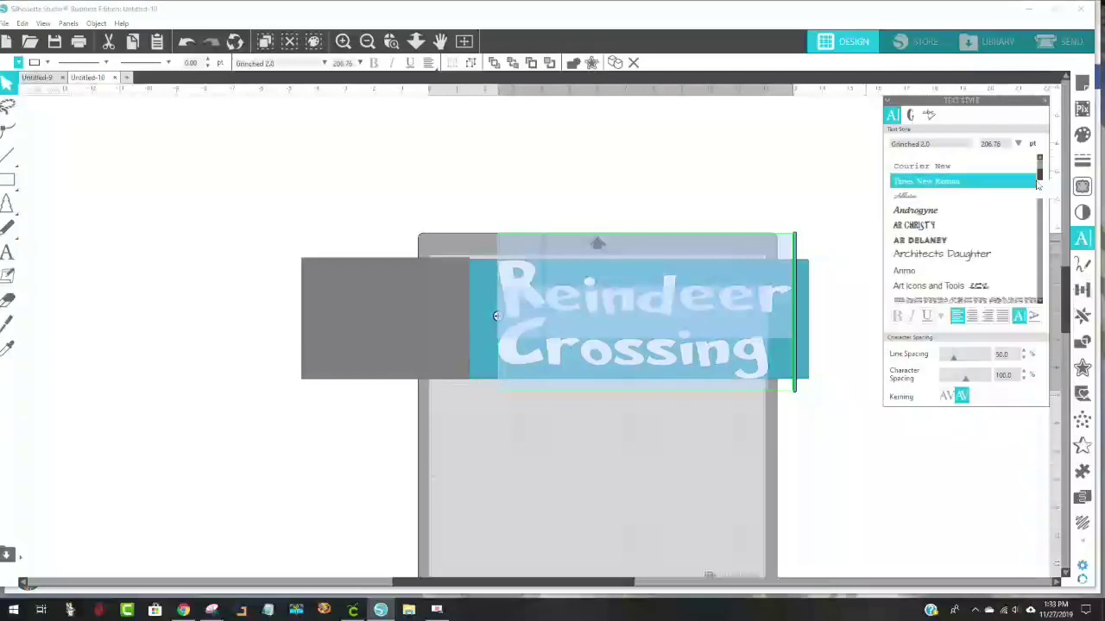
mouse_move(1038, 184)
mouse_down()
mouse_move(1035, 167)
mouse_move(1033, 186)
mouse_up()
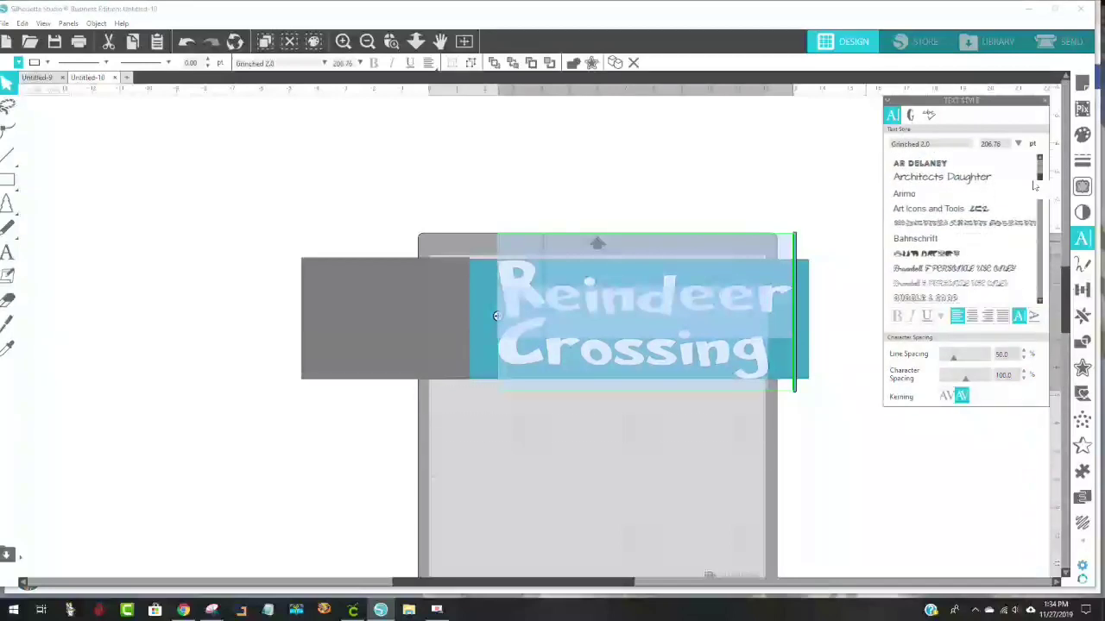
scroll(1034, 186, up, 1)
click(905, 197)
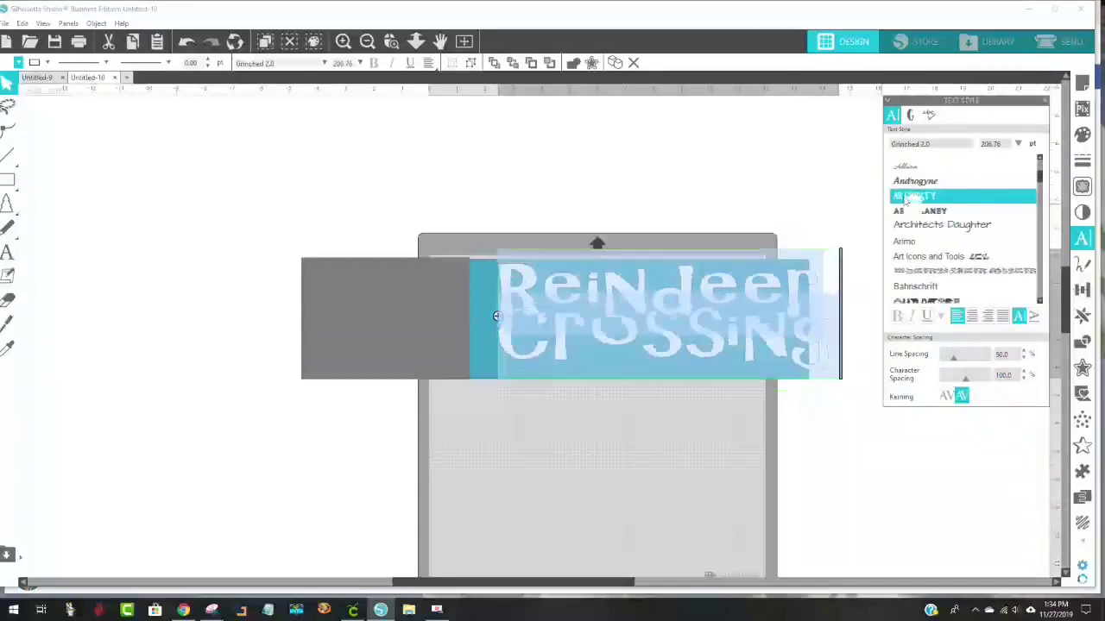
click(808, 496)
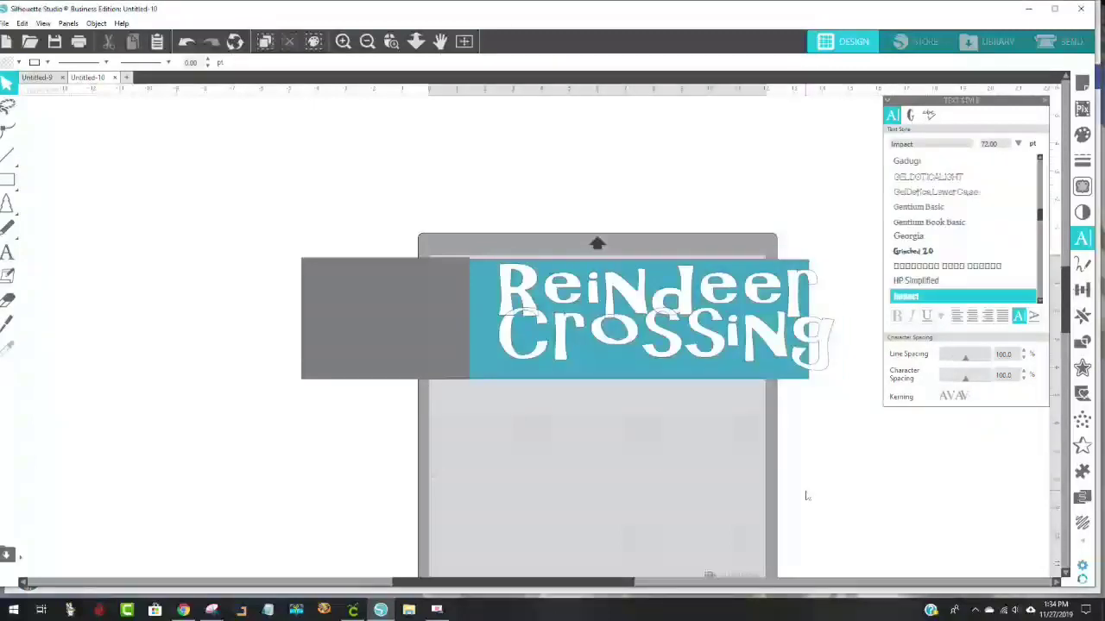
Step: Set the lettering's line spacing to 80%, and move it slightly closer to the grey rectangle
click(690, 356)
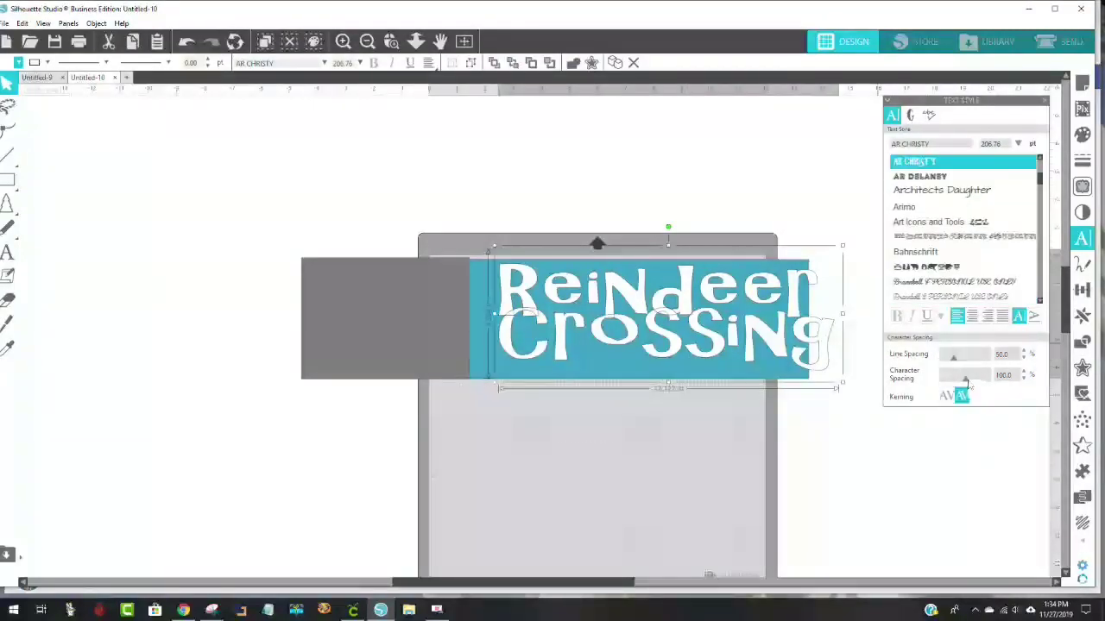
drag(960, 364, 961, 363)
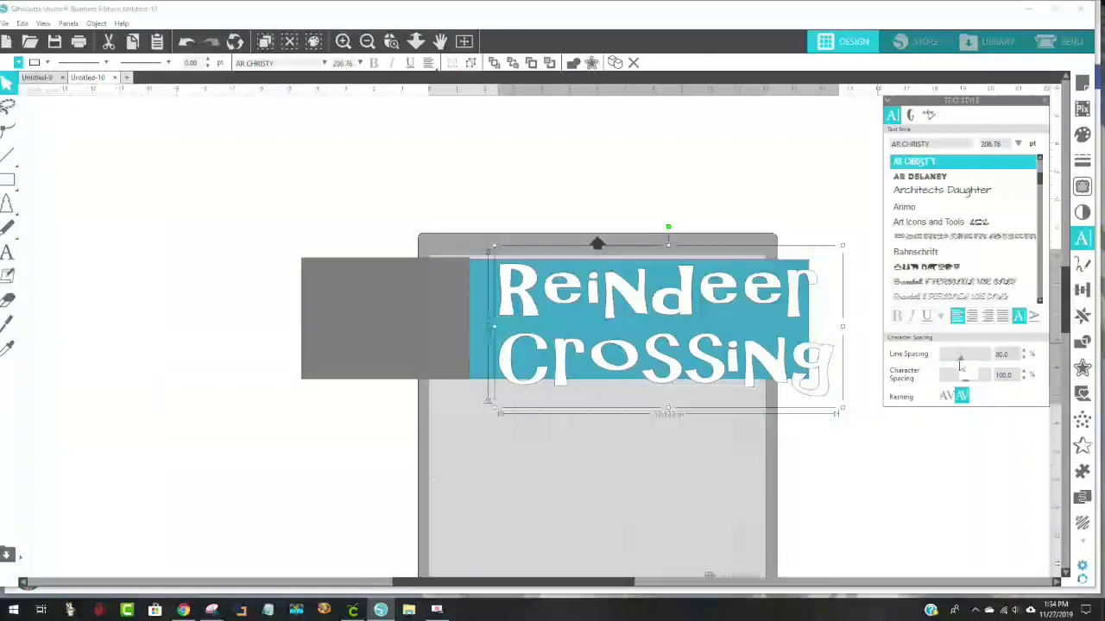
click(870, 476)
drag(751, 361, 747, 366)
click(746, 365)
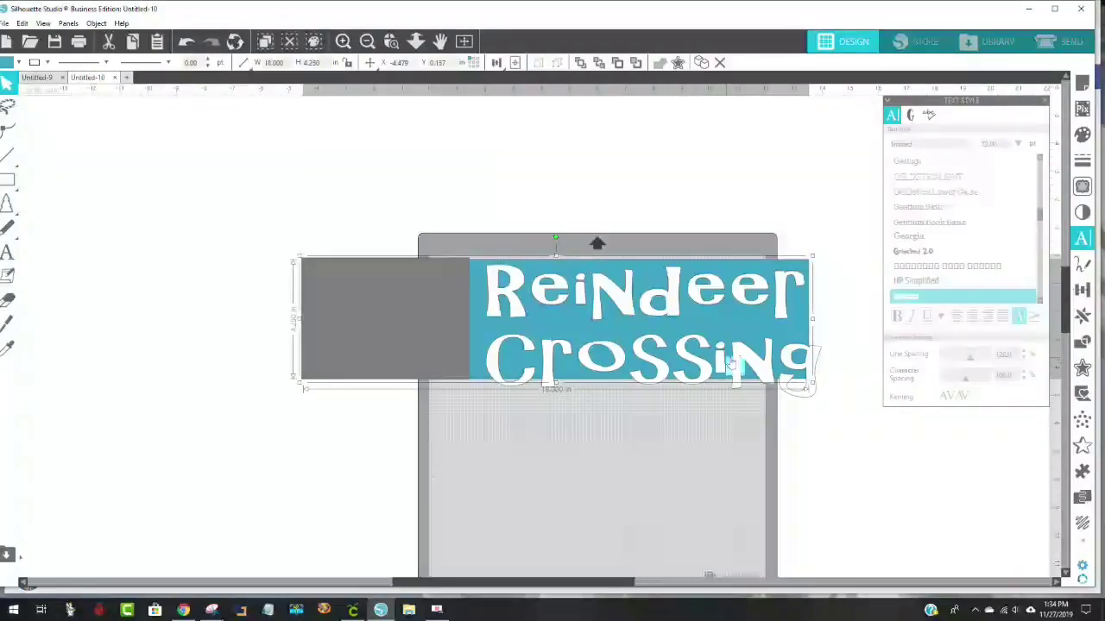
Step: Tighten the Reindeer Crossing text to 95% character spacing and 60% line spacing
click(737, 361)
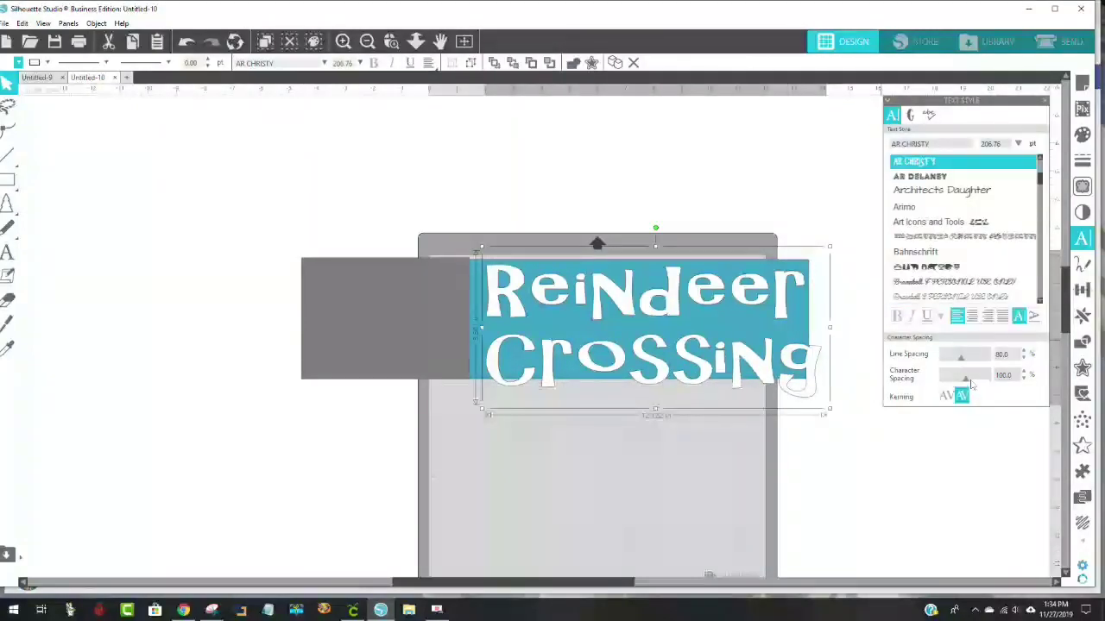
drag(971, 382, 971, 383)
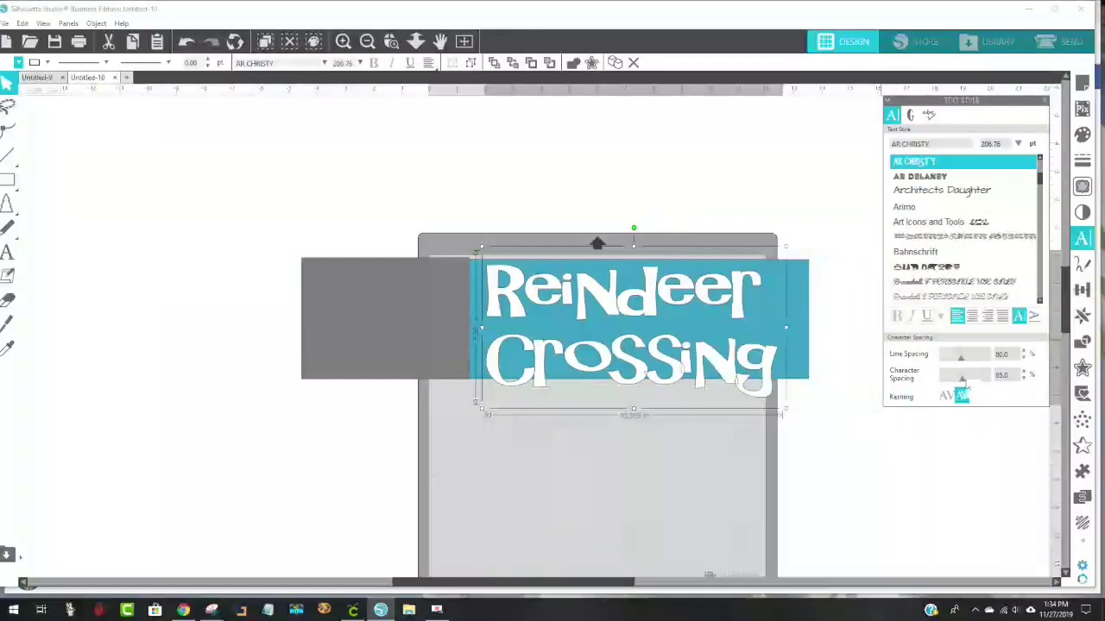
drag(964, 382, 957, 360)
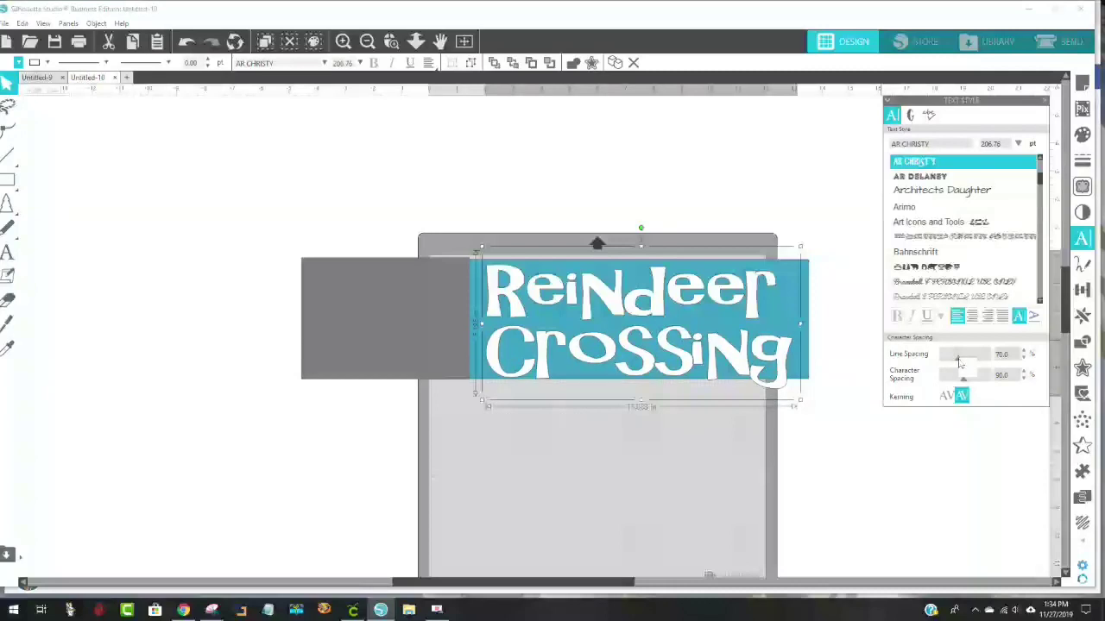
click(1024, 373)
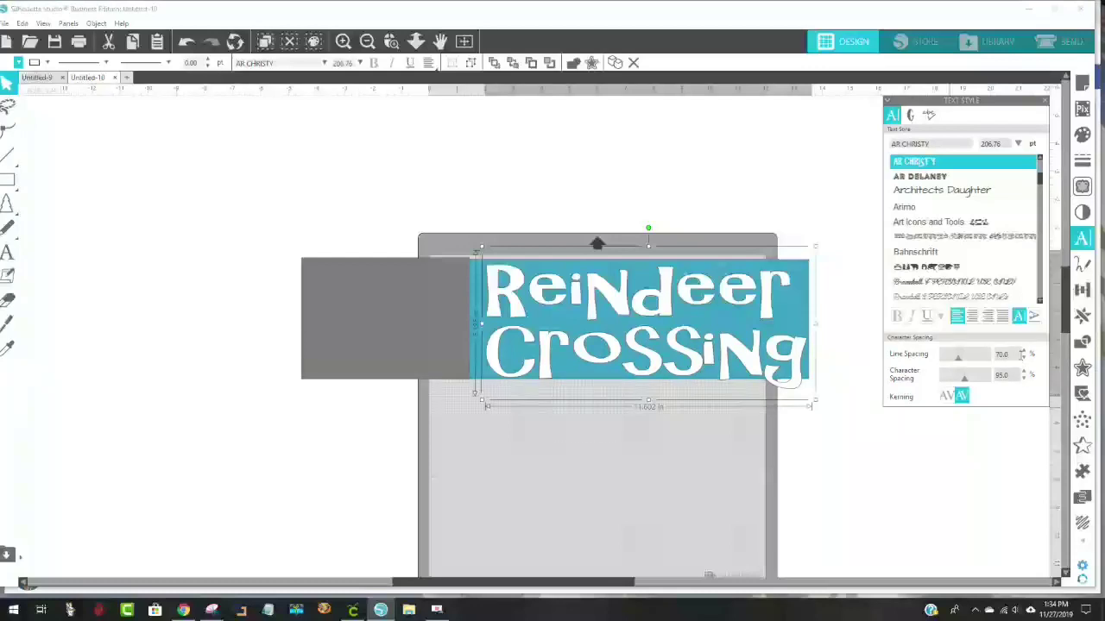
click(1025, 353)
click(1025, 358)
click(1025, 358)
click(1025, 358)
click(928, 485)
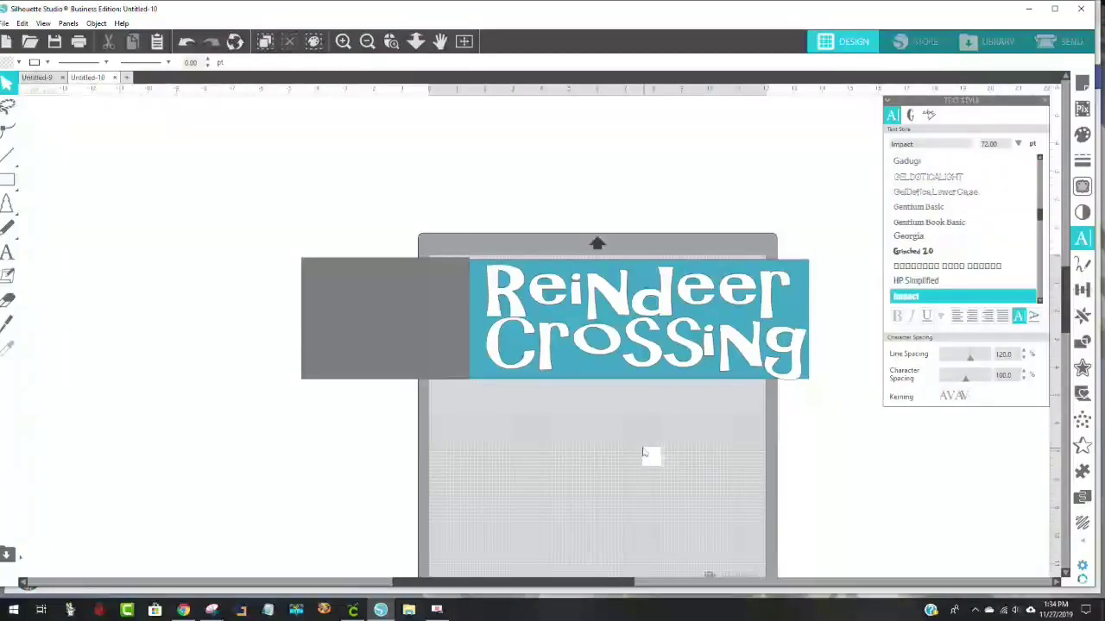
Step: Select all of the Reindeer Crossing lettering, change its font to Freshman, and leave text editing
double_click(709, 332)
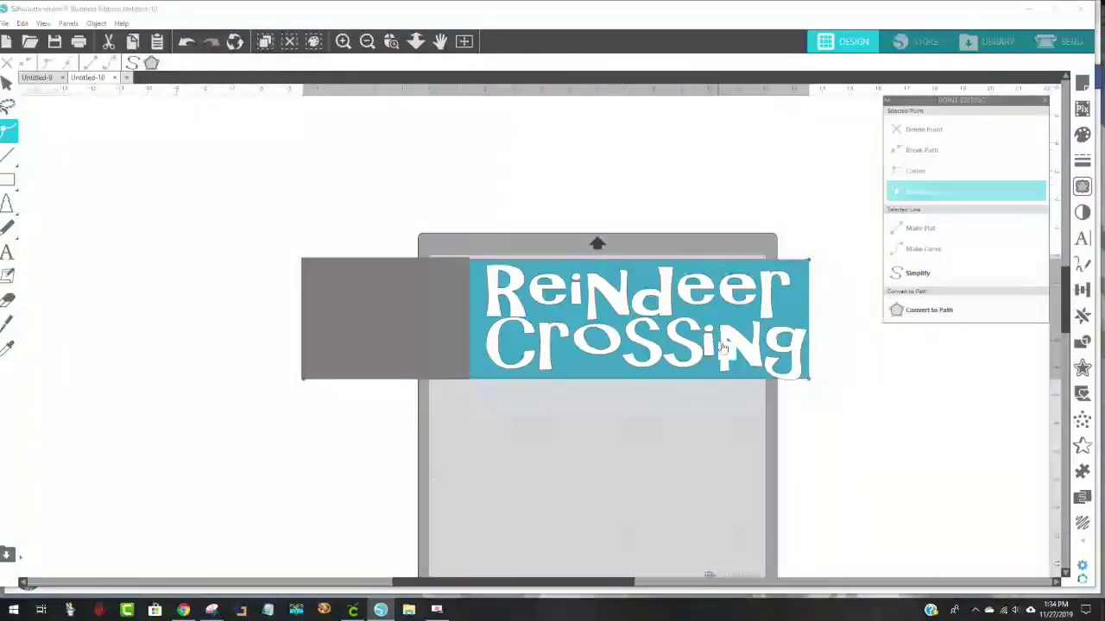
key(ctrl+a)
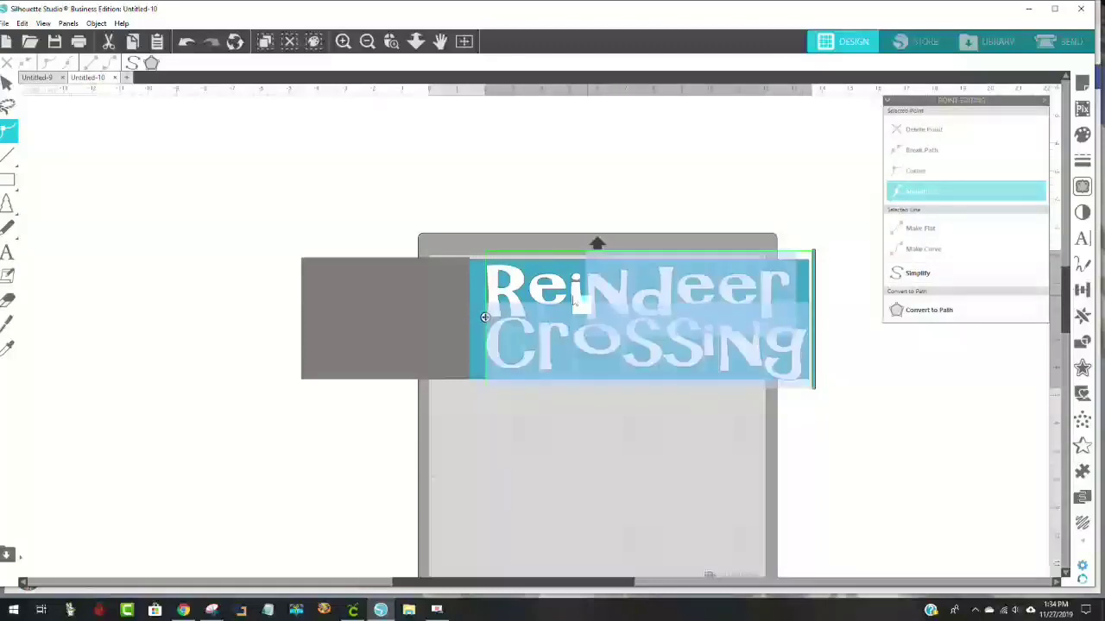
key(Escape)
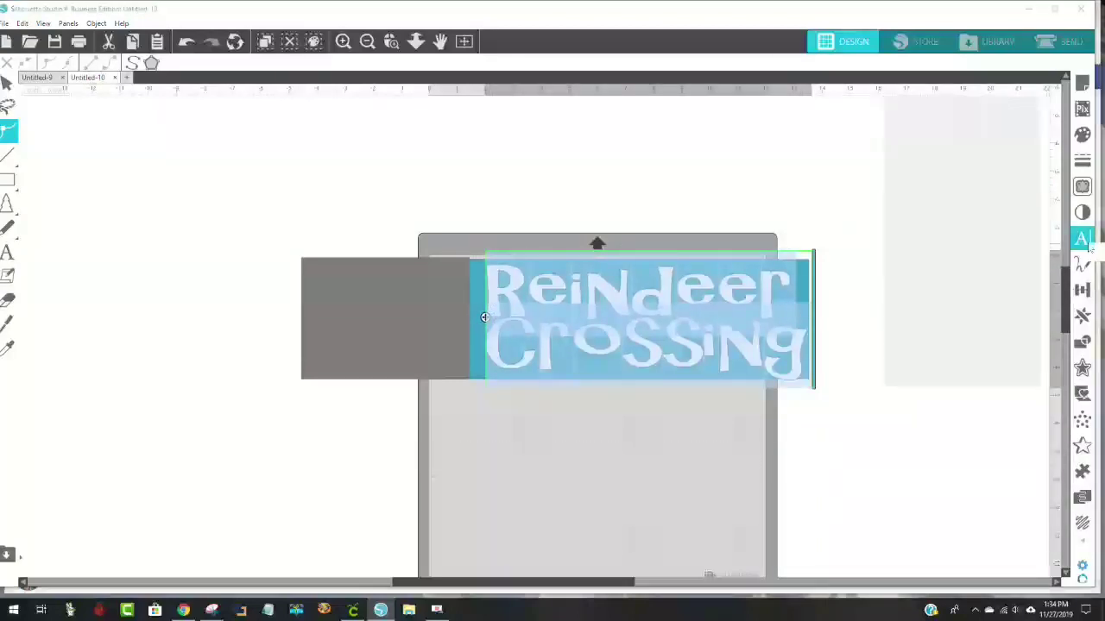
scroll(1040, 225, down, 15)
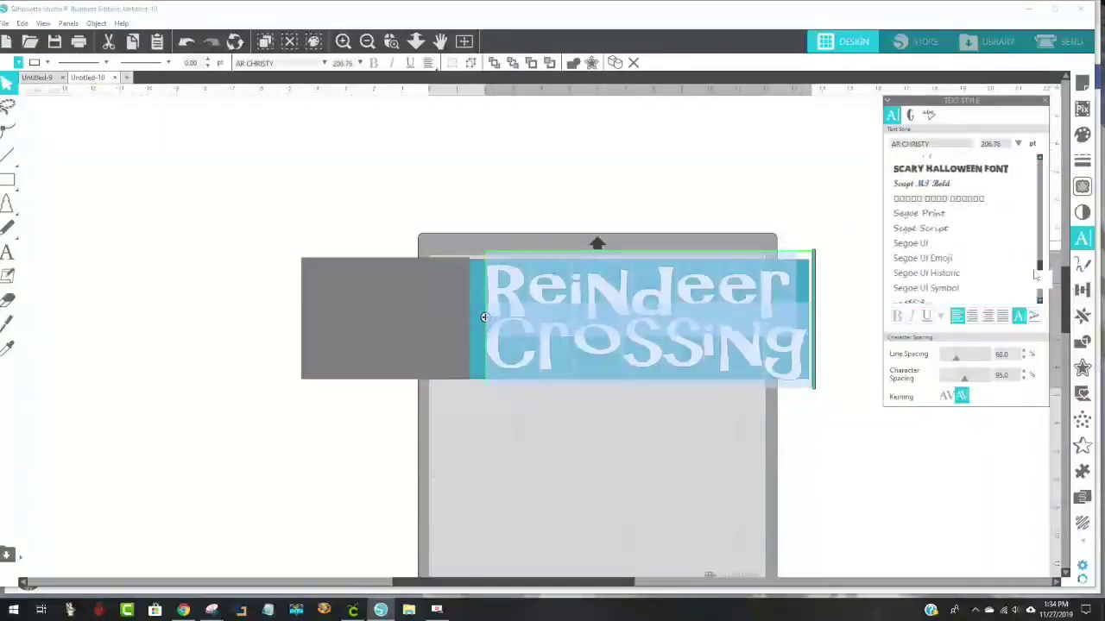
drag(1036, 244, 1037, 219)
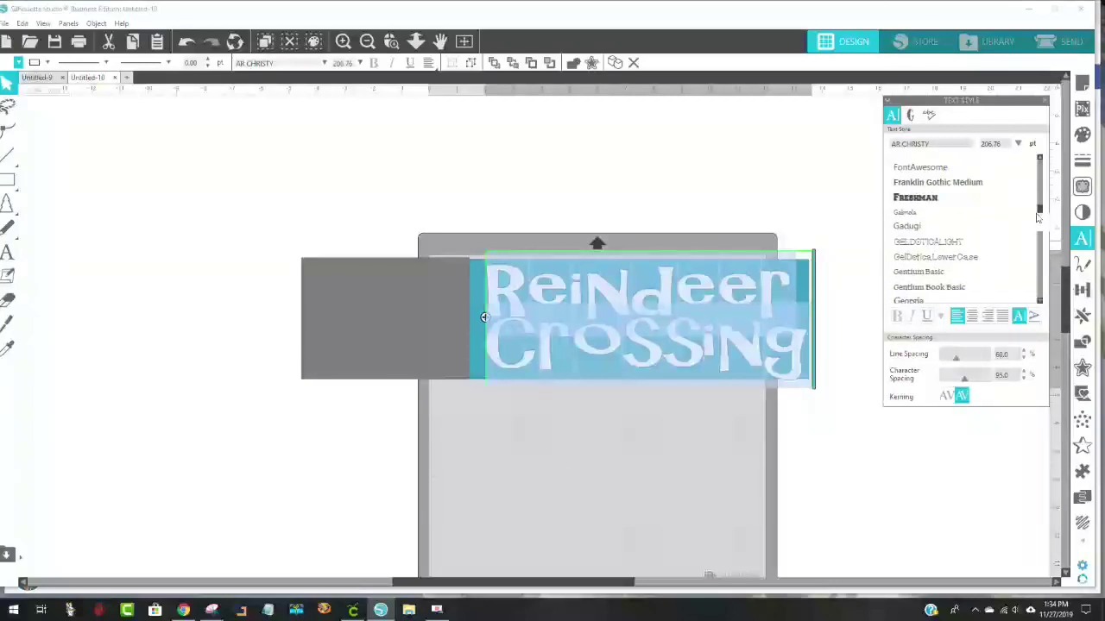
click(978, 197)
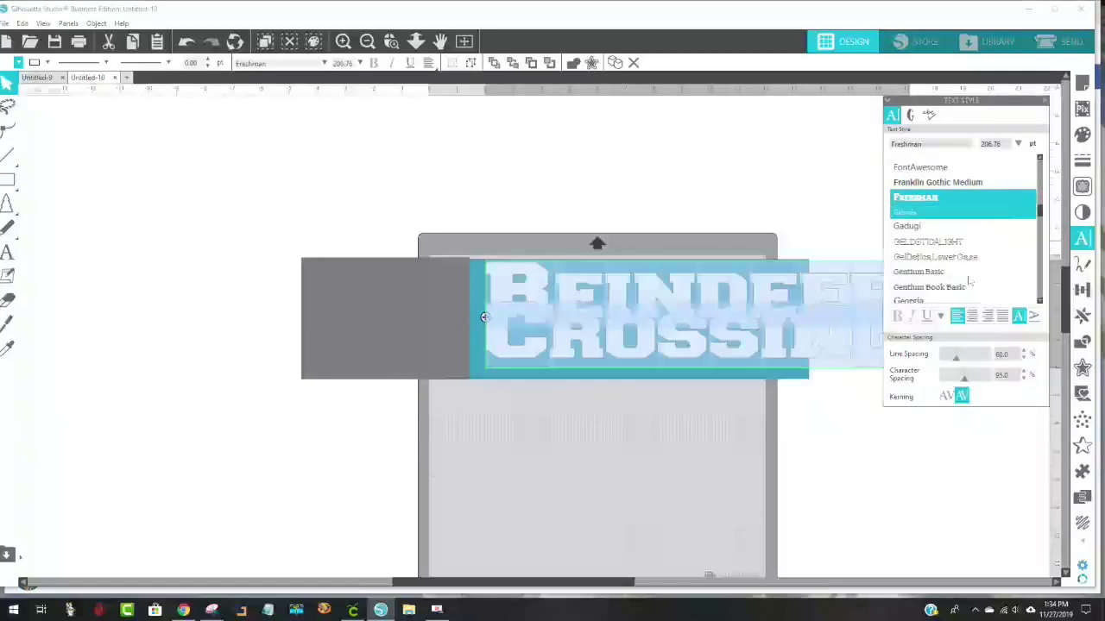
click(879, 456)
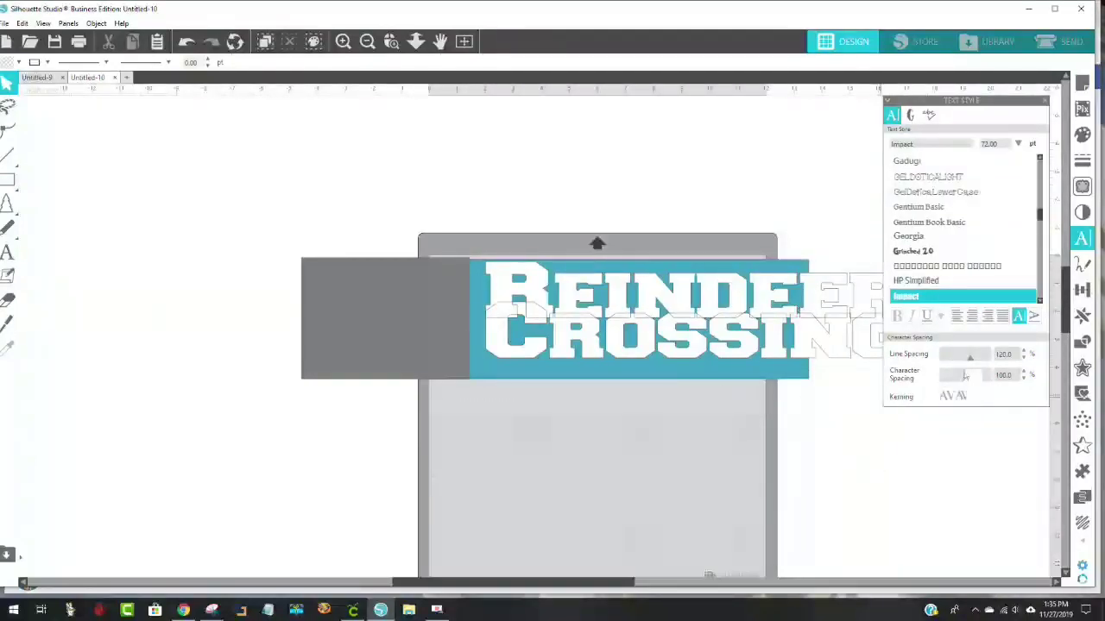
Step: Set the Freshman lettering's line spacing to 95%, and close the text style settings
drag(965, 363, 966, 363)
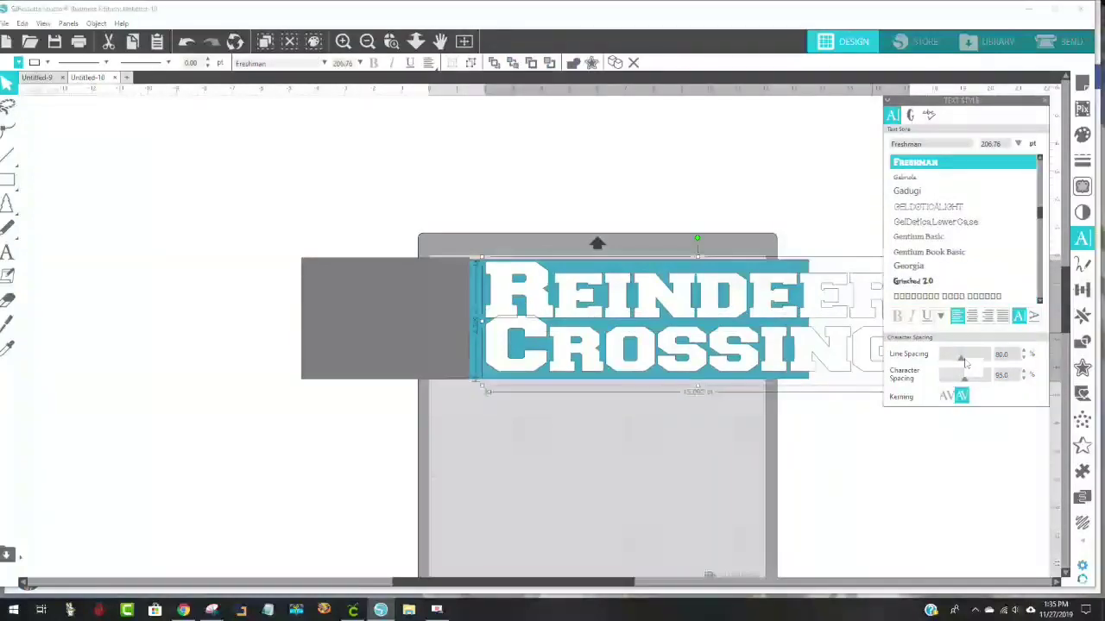
drag(964, 362, 965, 362)
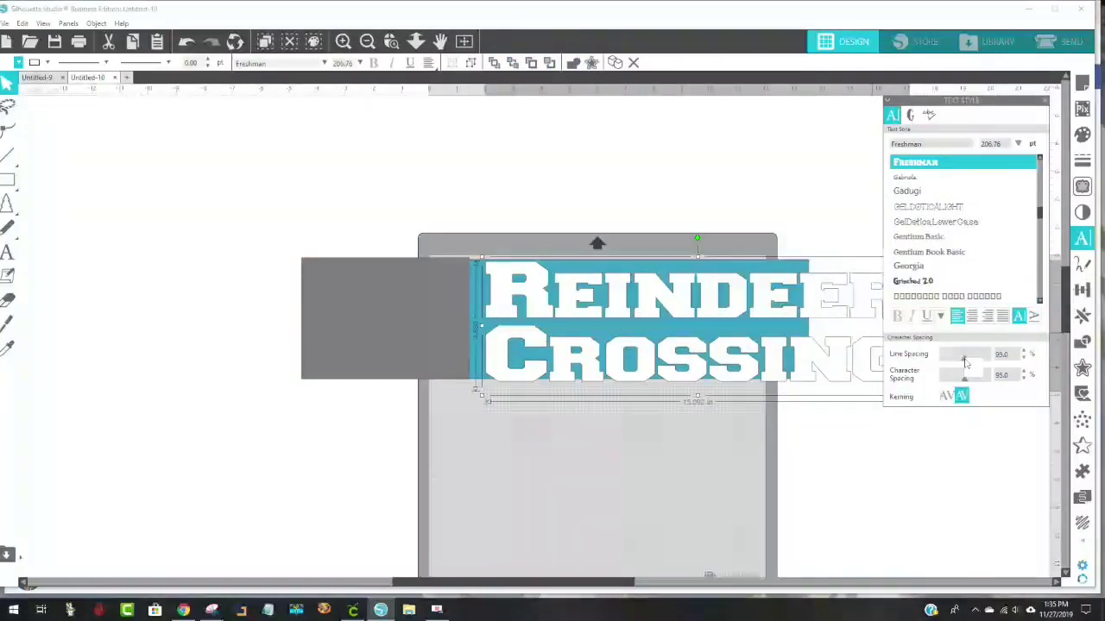
click(903, 447)
click(1044, 104)
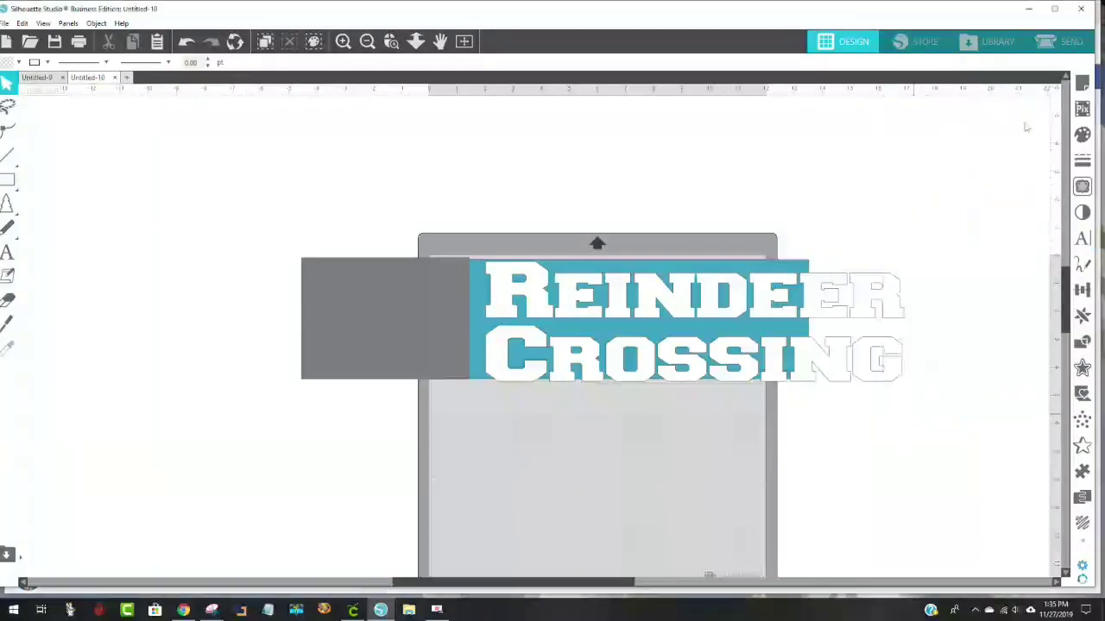
Step: Scale the Reindeer Crossing text down to about 162 pt, and position it within the width of the blue area
click(881, 354)
drag(912, 400, 784, 395)
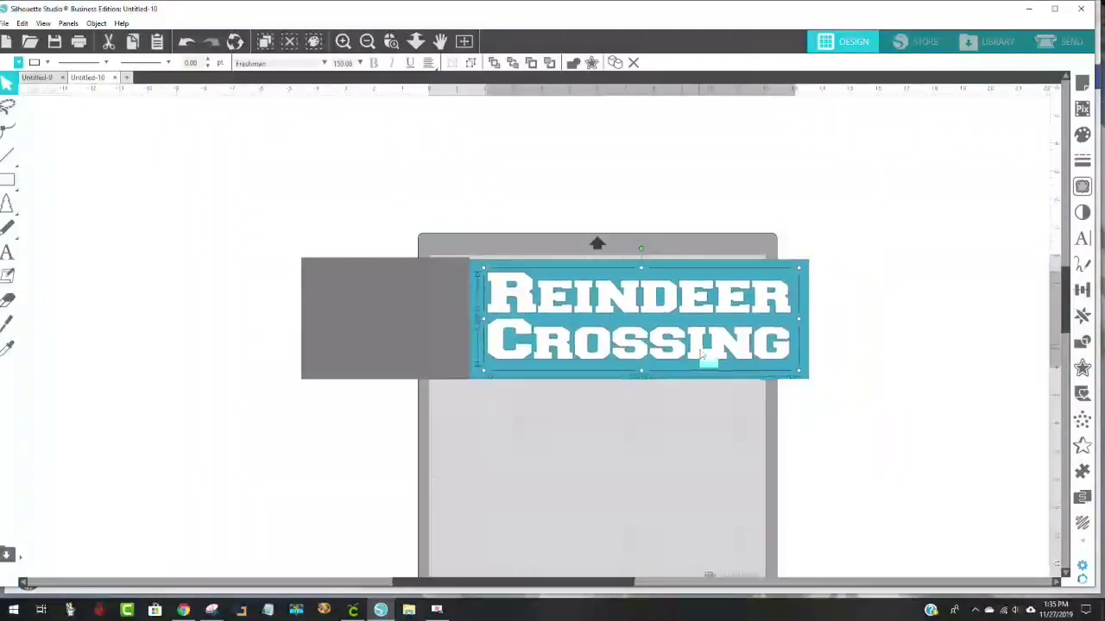
drag(799, 371, 820, 384)
drag(716, 368, 691, 367)
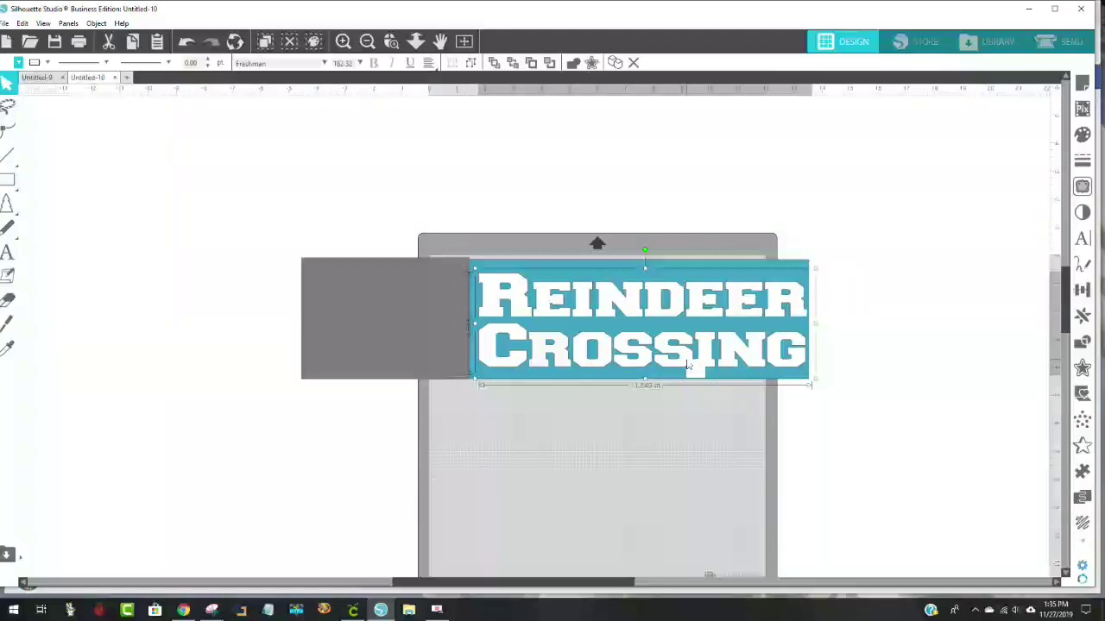
click(890, 319)
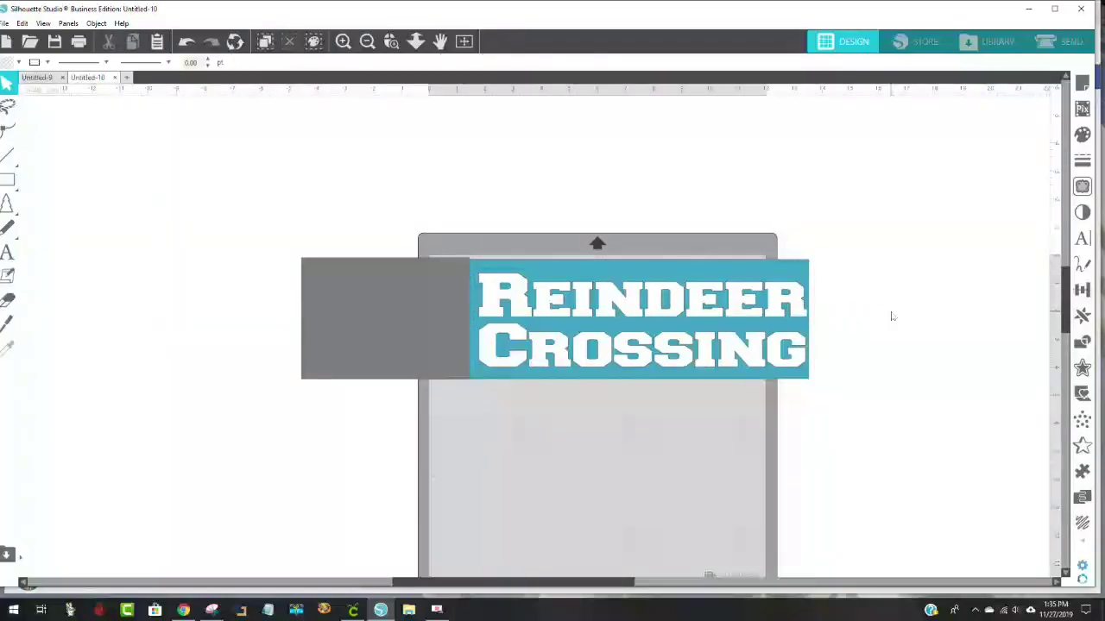
drag(761, 309, 756, 309)
click(698, 301)
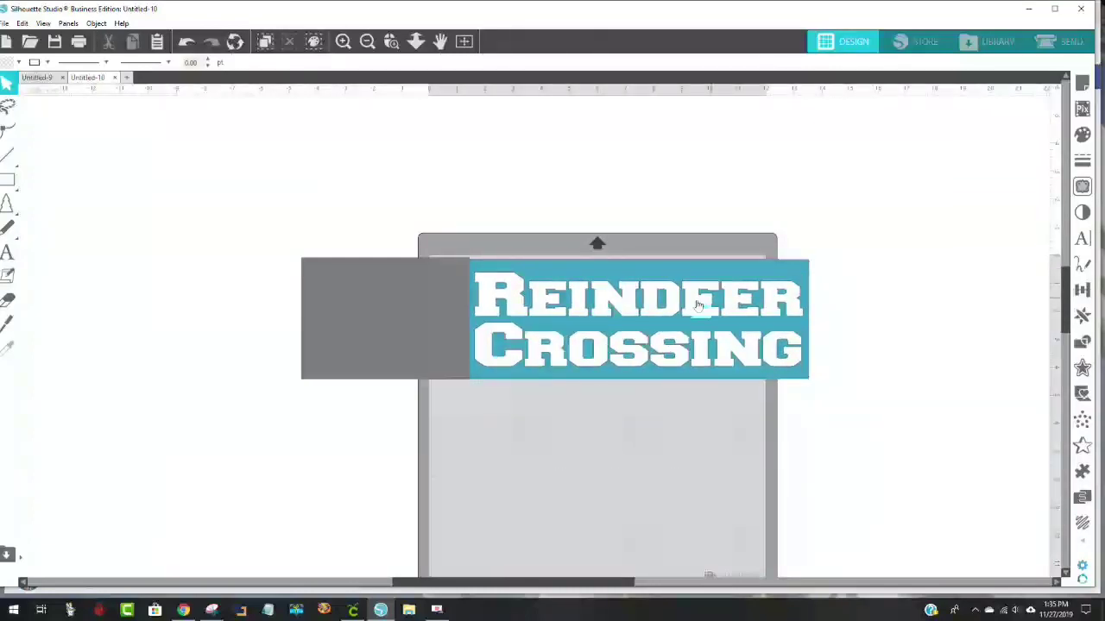
Step: Stretch the lettering vertically to about 181 pt so it fills the blue area's height, and reposition it there
click(603, 359)
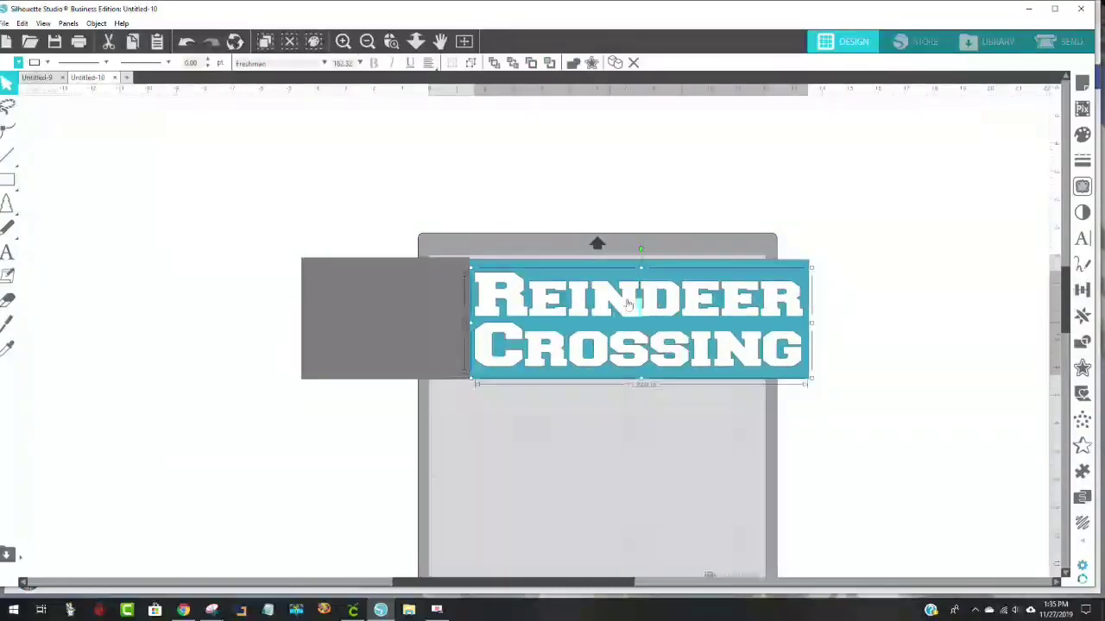
drag(640, 267, 640, 243)
drag(638, 309, 632, 313)
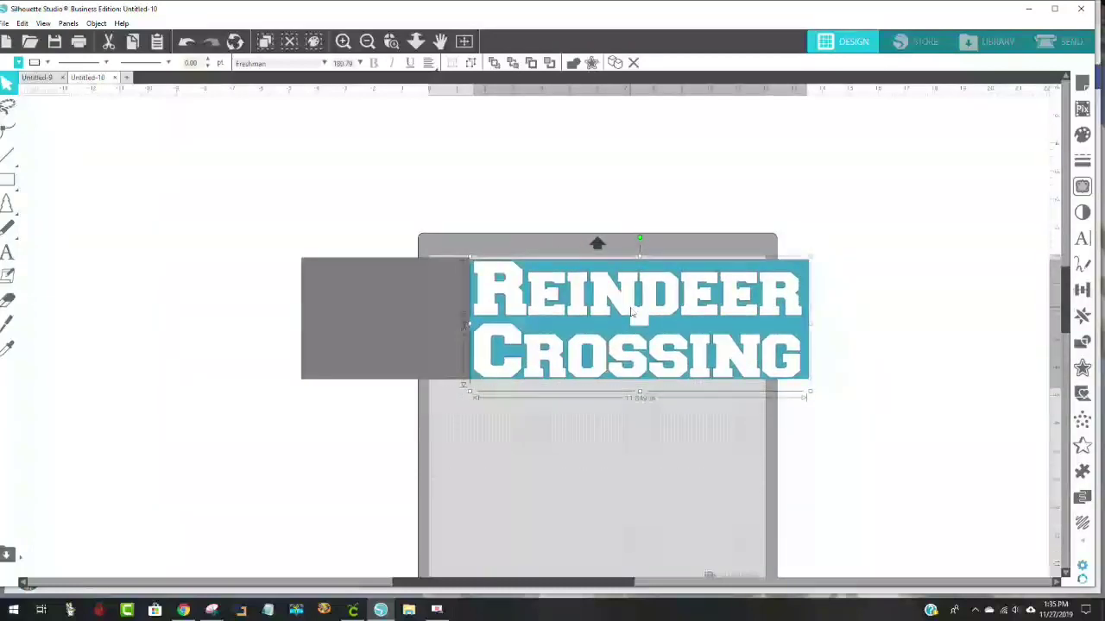
Step: Move the grey rectangle off the blue sign background into the empty area beside it
drag(403, 329, 160, 321)
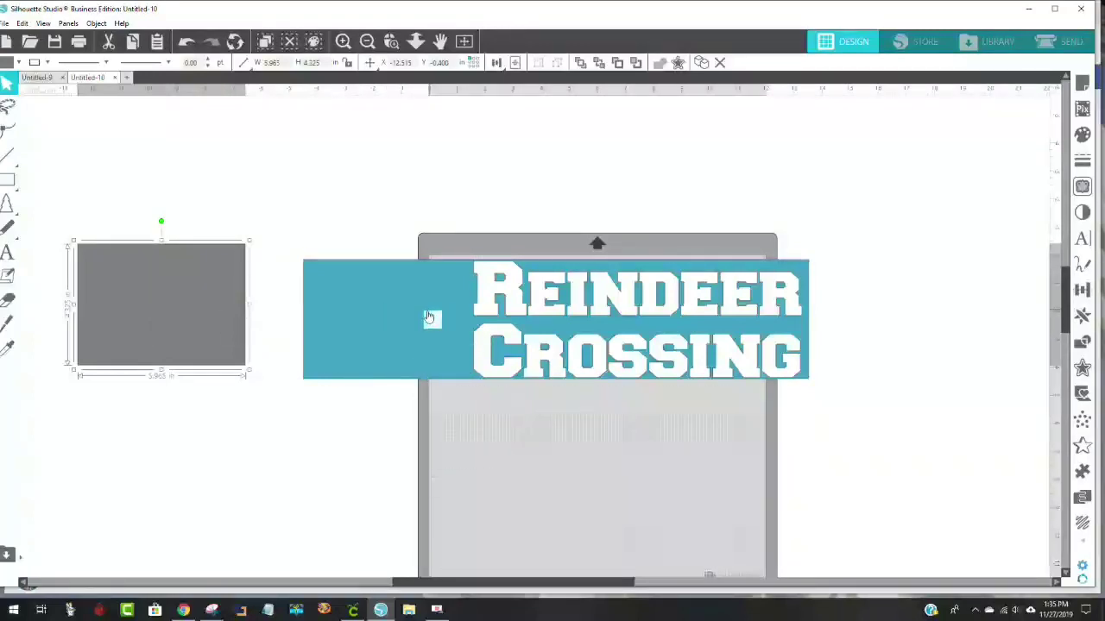
Step: Open the Silhouette Design Store and search it for "reindeer"
click(994, 41)
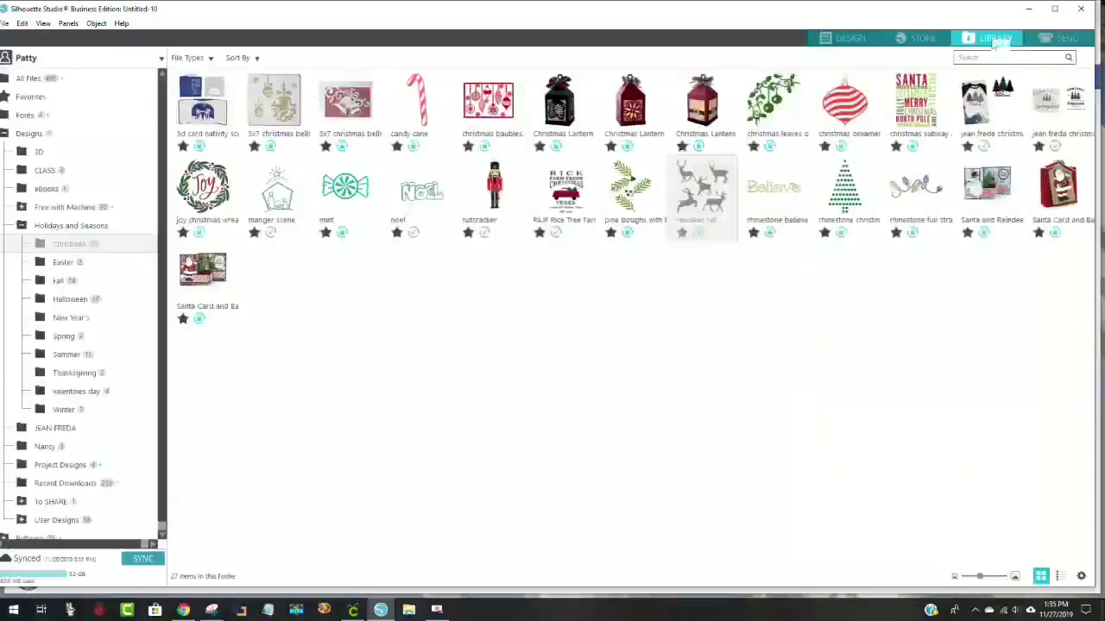
click(931, 40)
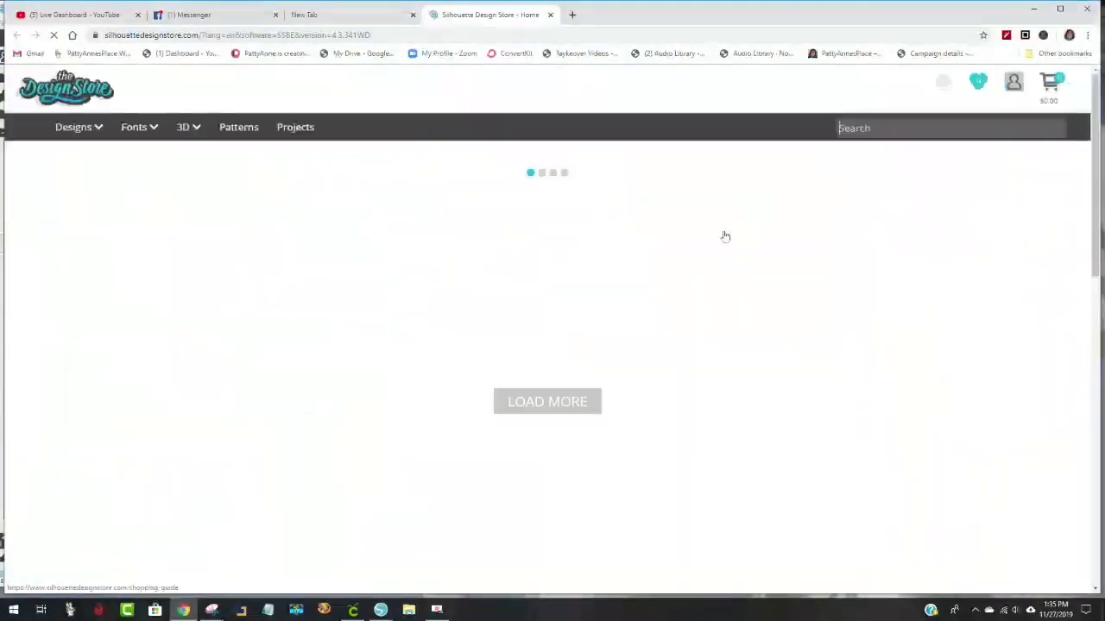
click(842, 133)
text(reindeer)
key(Return)
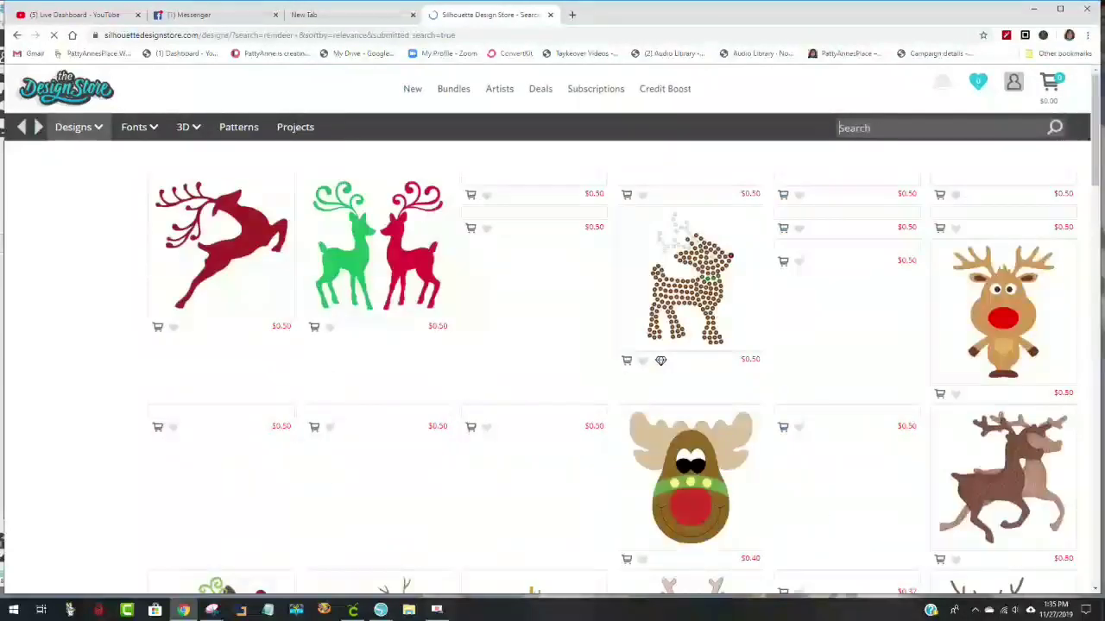
Step: Browse the reindeer search results and open the owned Reindeer Set by Miss Kate Cuttables to view its details
scroll(738, 298, down, 3)
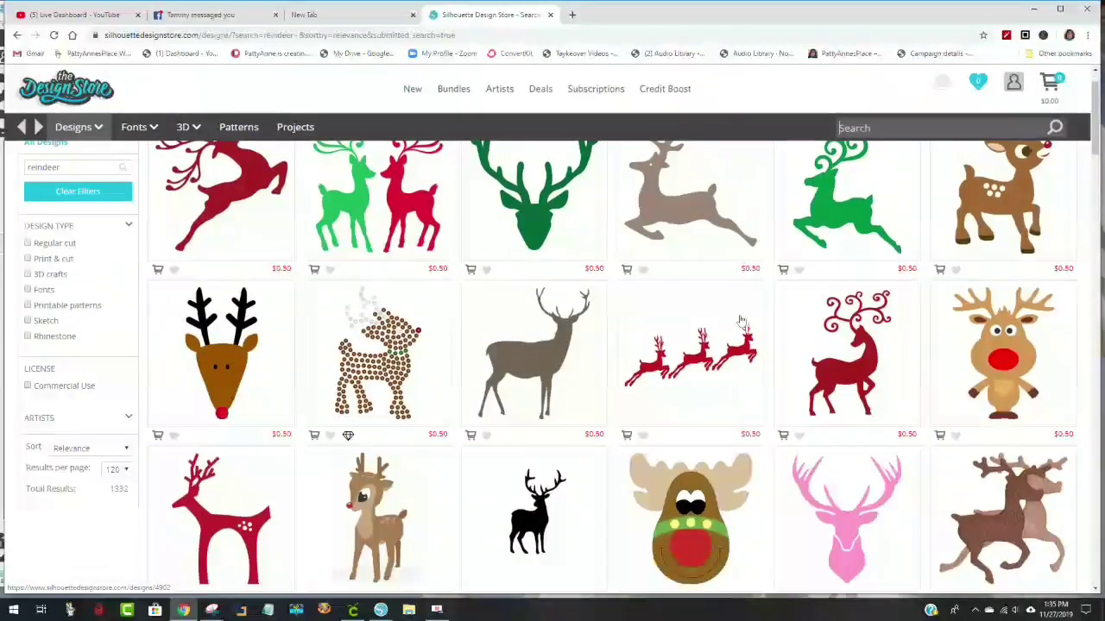
scroll(740, 321, down, 5)
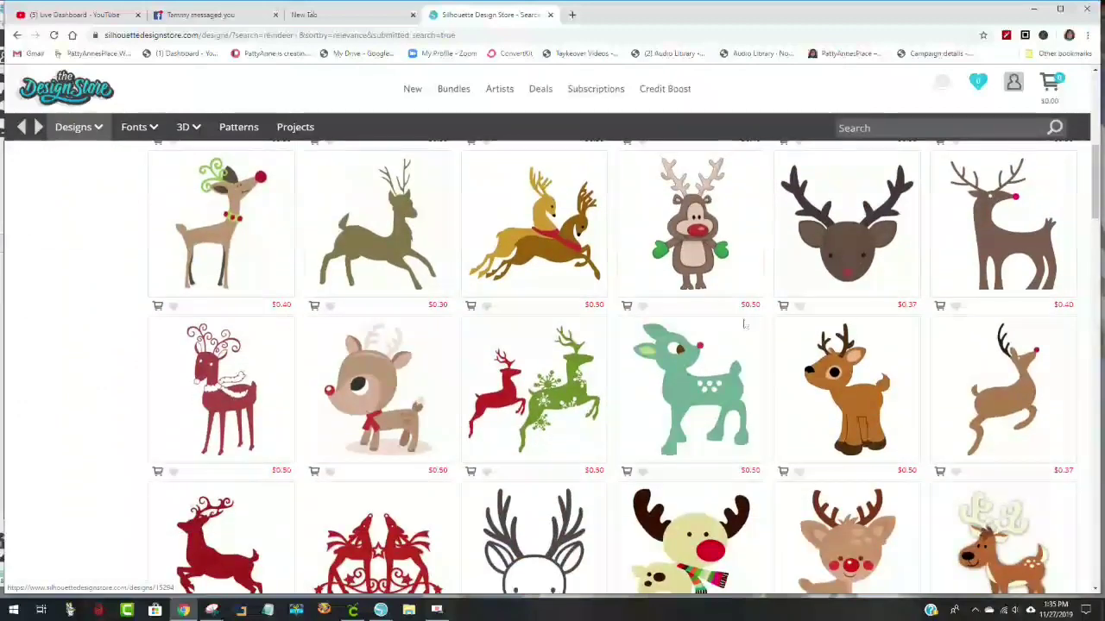
scroll(744, 325, down, 3)
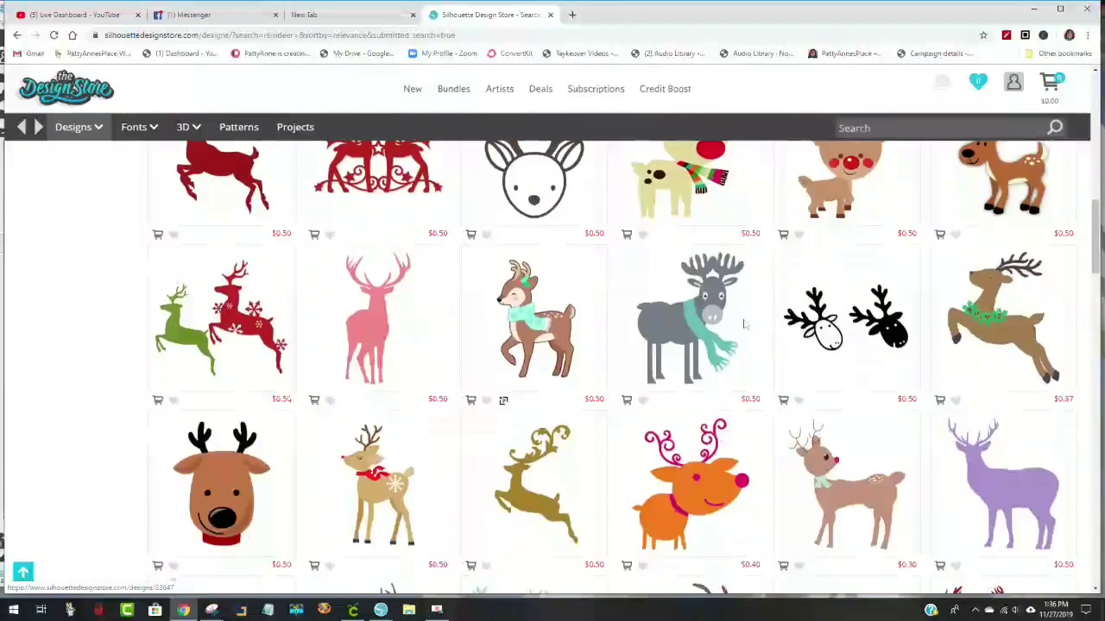
scroll(744, 326, down, 2)
scroll(744, 327, down, 5)
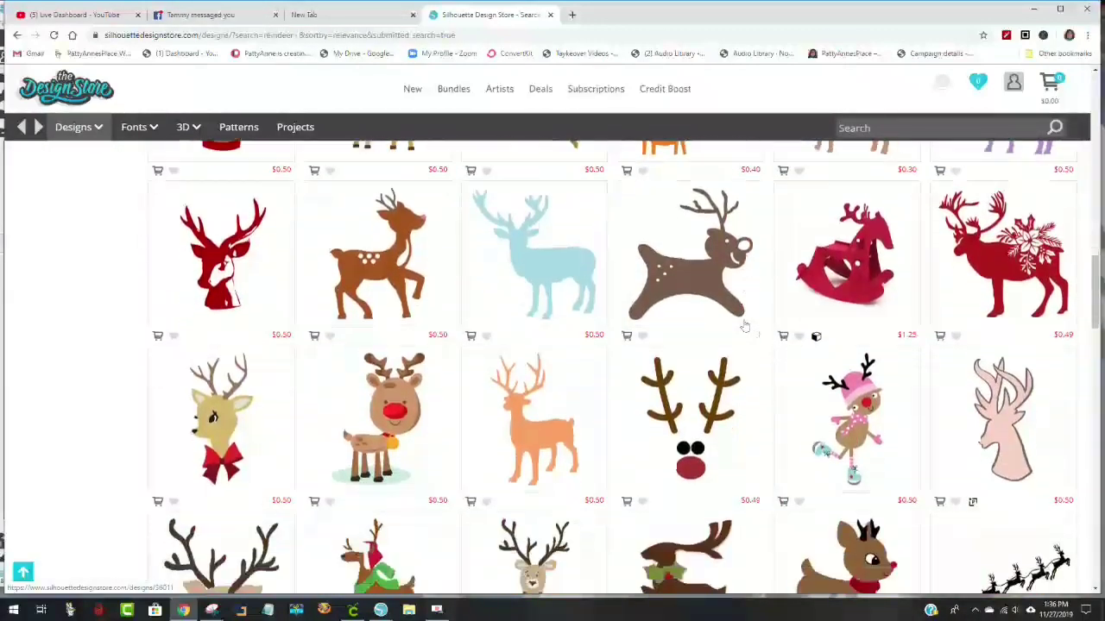
scroll(744, 326, down, 1)
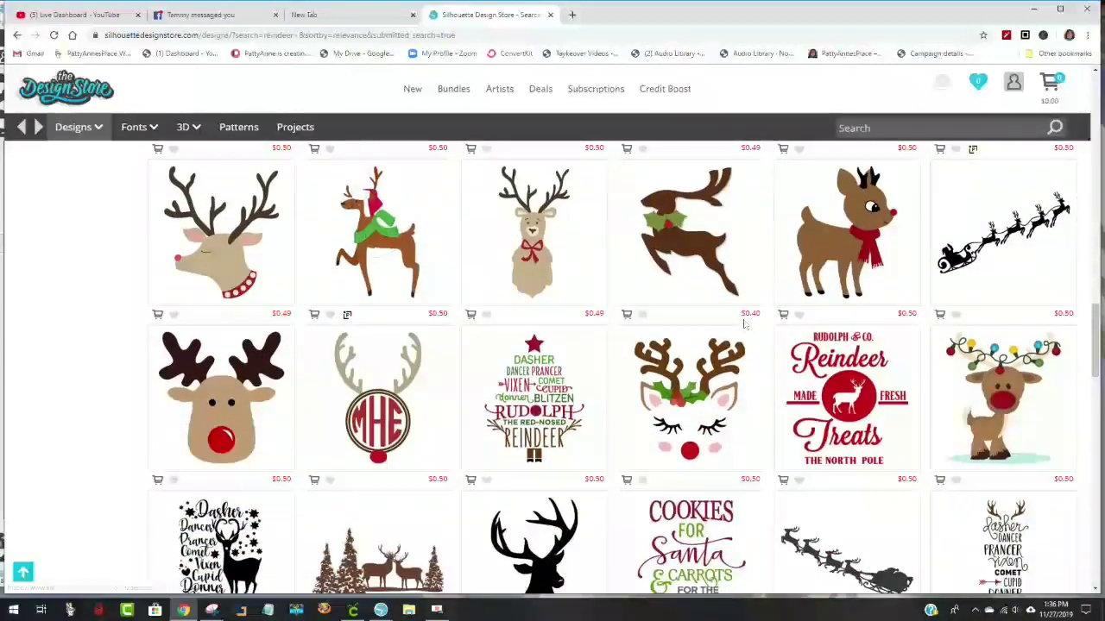
scroll(744, 326, down, 2)
scroll(744, 325, down, 2)
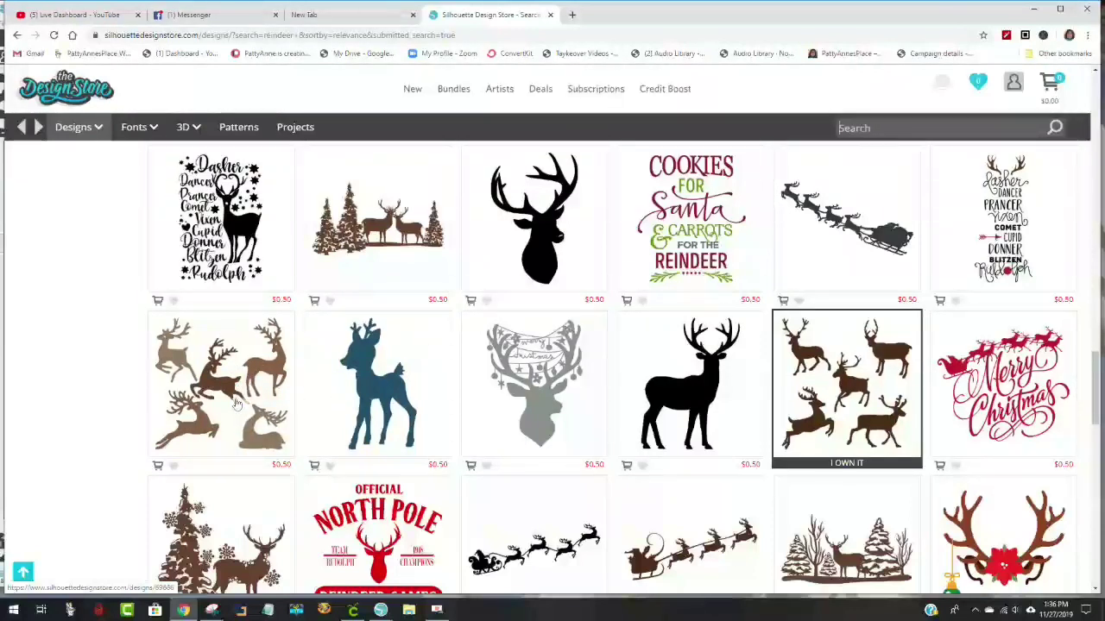
scroll(897, 390, down, 1)
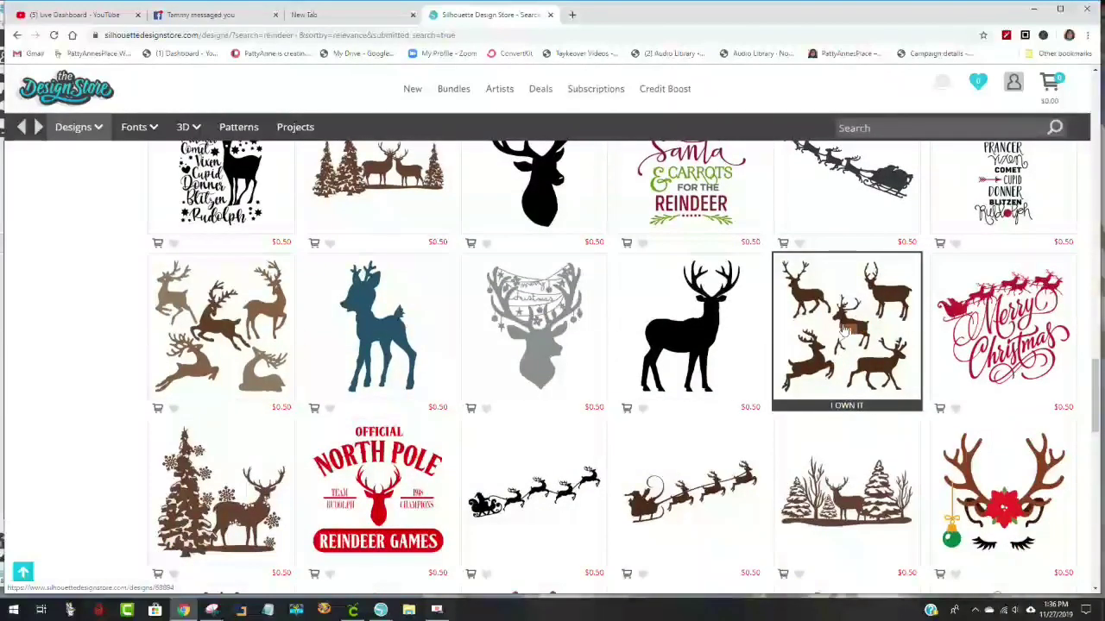
click(837, 326)
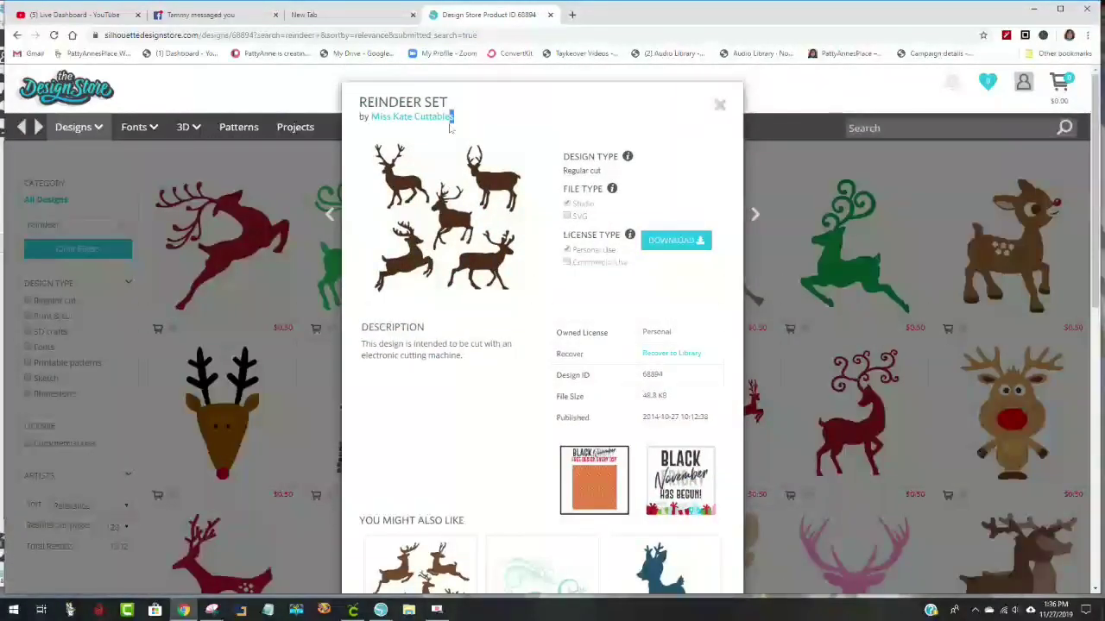
scroll(463, 229, down, 1)
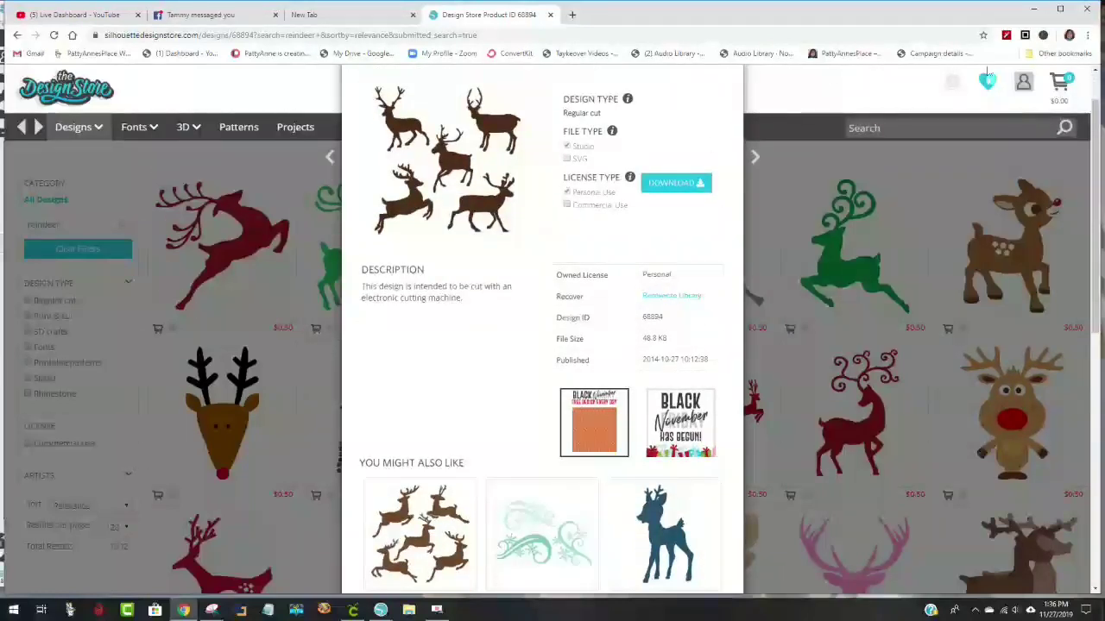
Step: Switch back to Silhouette Studio, insert the library's reindeer set beside the sign, and move the grey rectangle below it
click(380, 611)
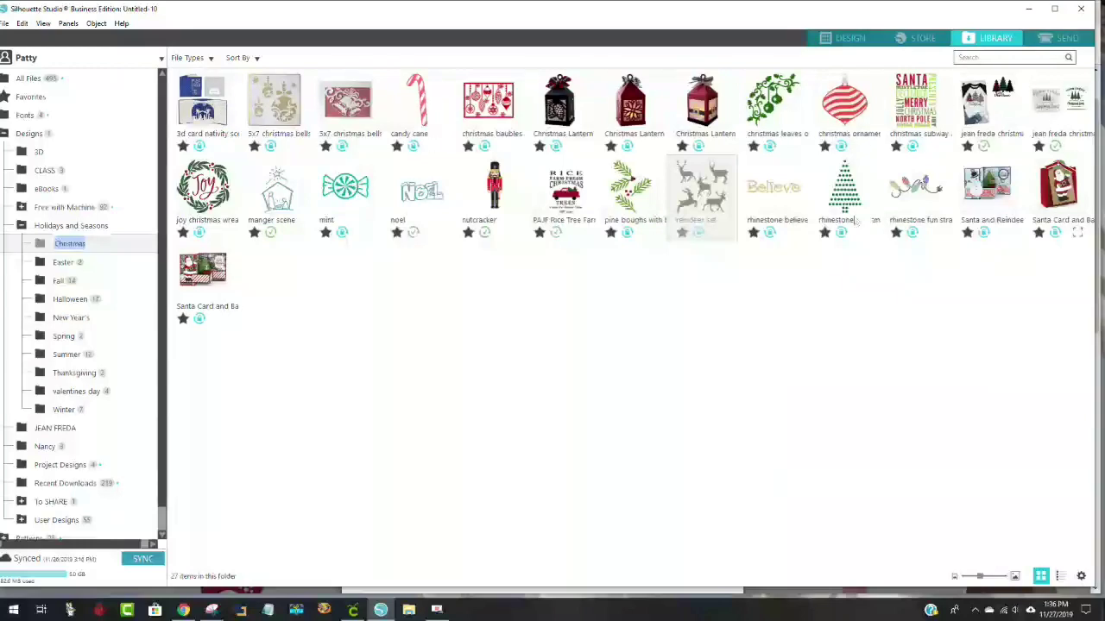
double_click(694, 190)
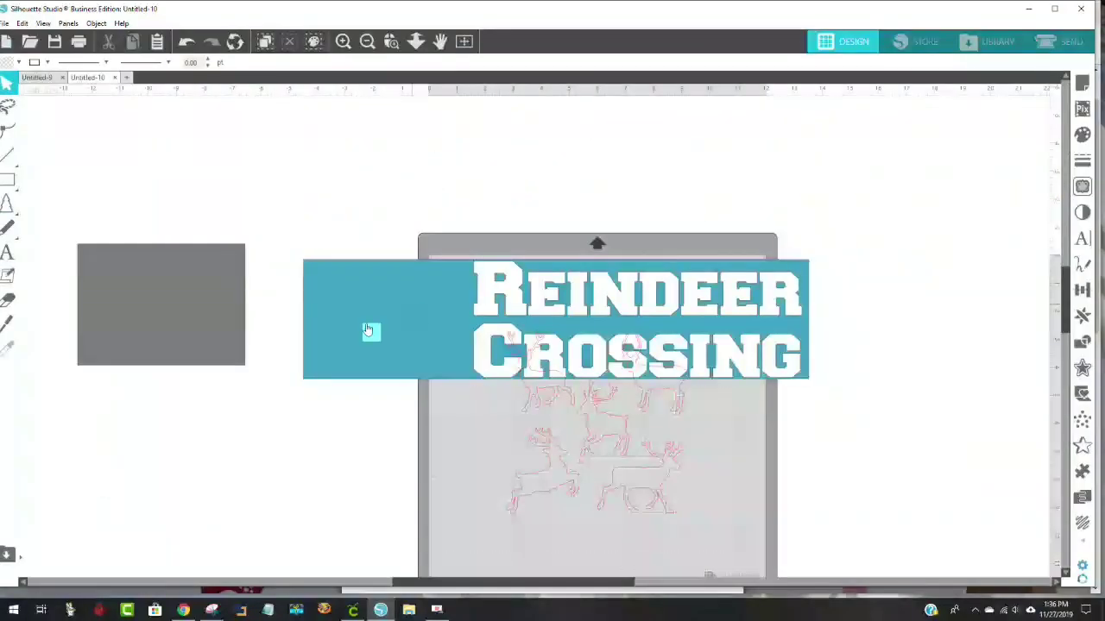
drag(599, 443, 215, 218)
drag(168, 348, 147, 523)
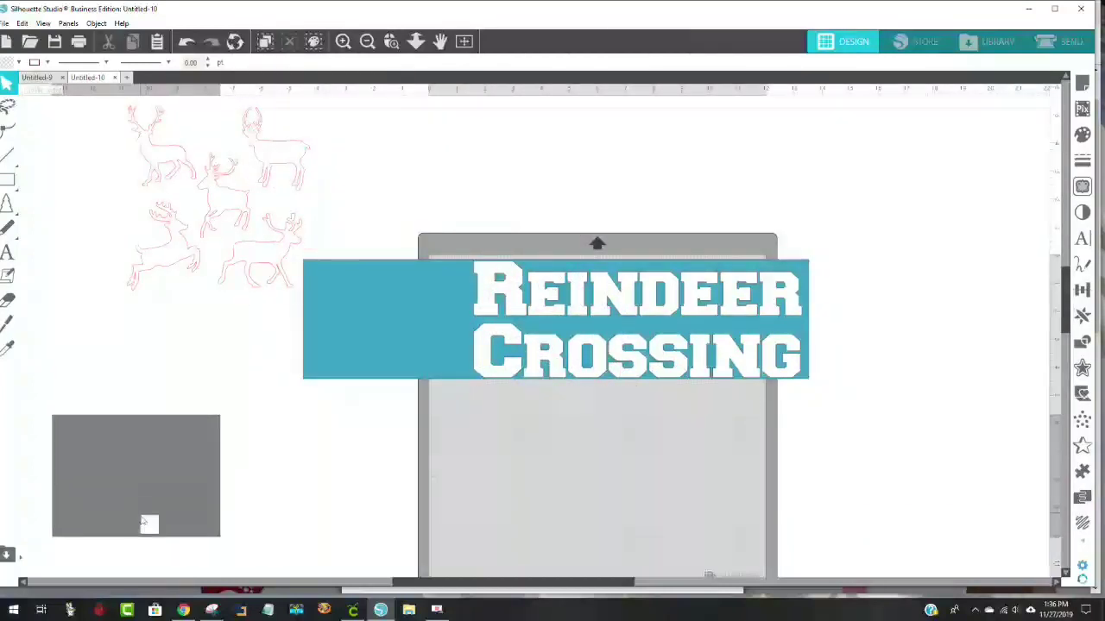
drag(249, 267, 209, 307)
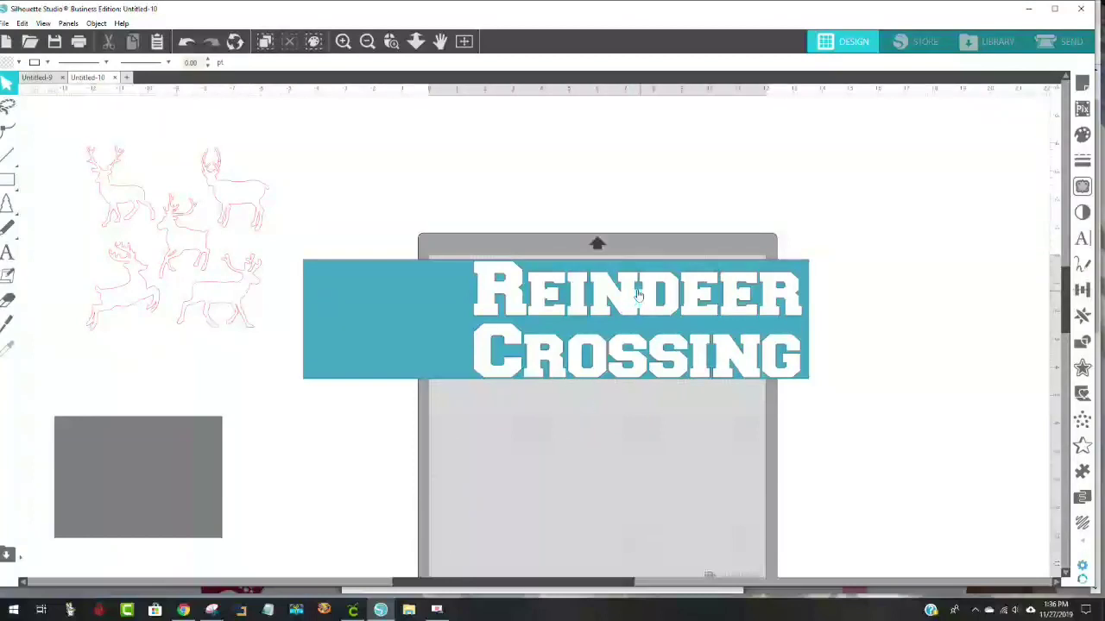
Step: Scale the lettering down to about 163 pt towards the sign's right end, and enlarge the blue rectangle to about 18.49 by 4.37 in
drag(691, 302, 690, 301)
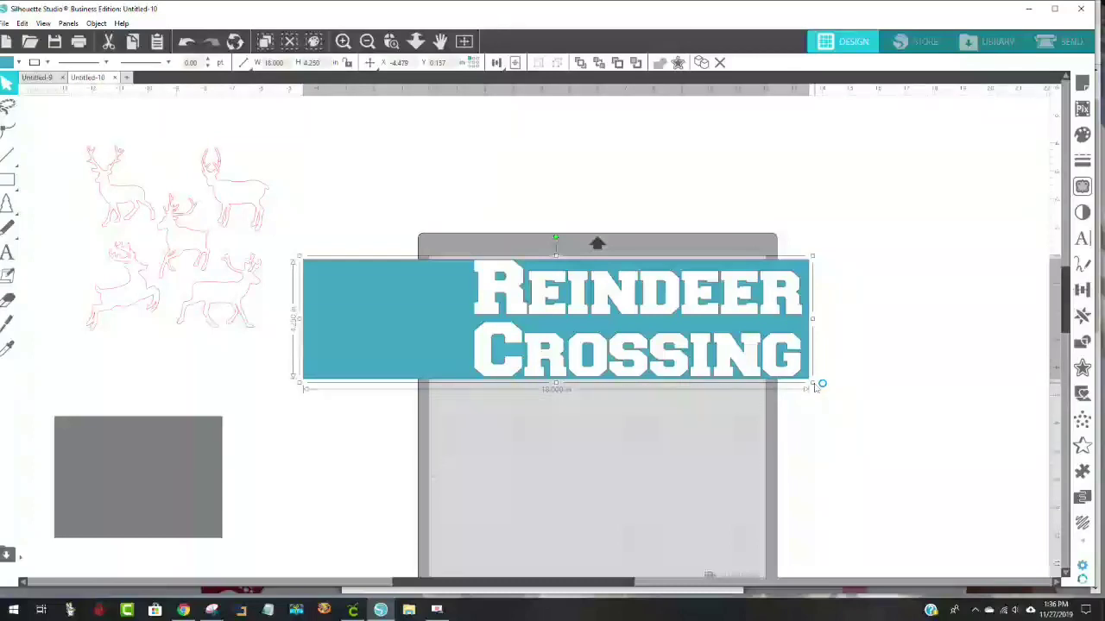
drag(813, 389, 770, 375)
click(796, 380)
drag(675, 313, 693, 315)
Step: Ungroup the reindeer set into separate reindeer
click(135, 304)
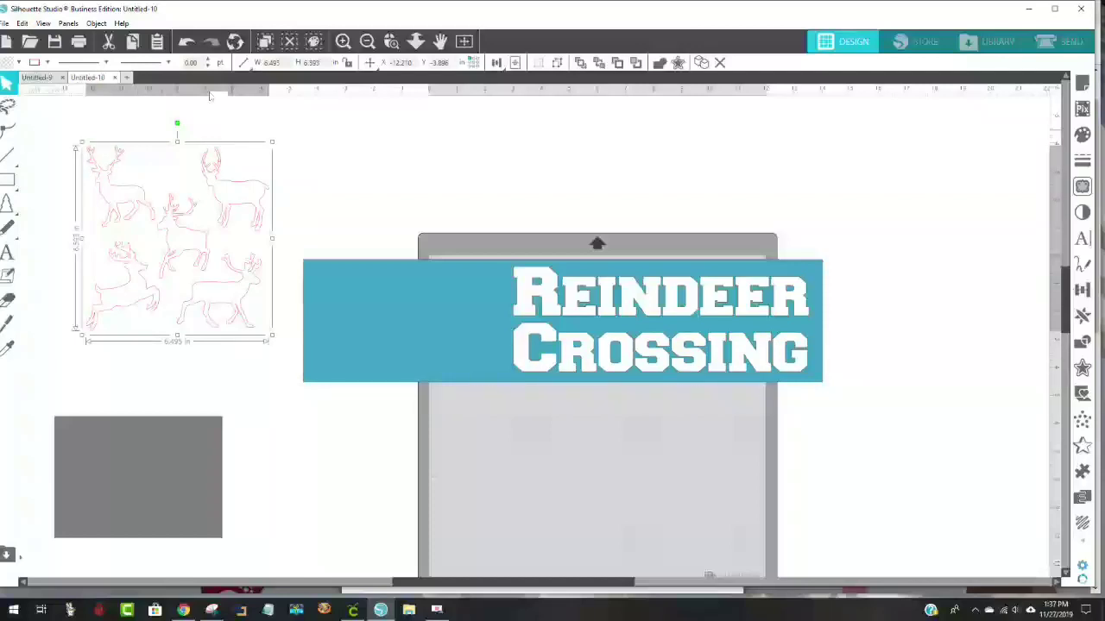
right_click(158, 296)
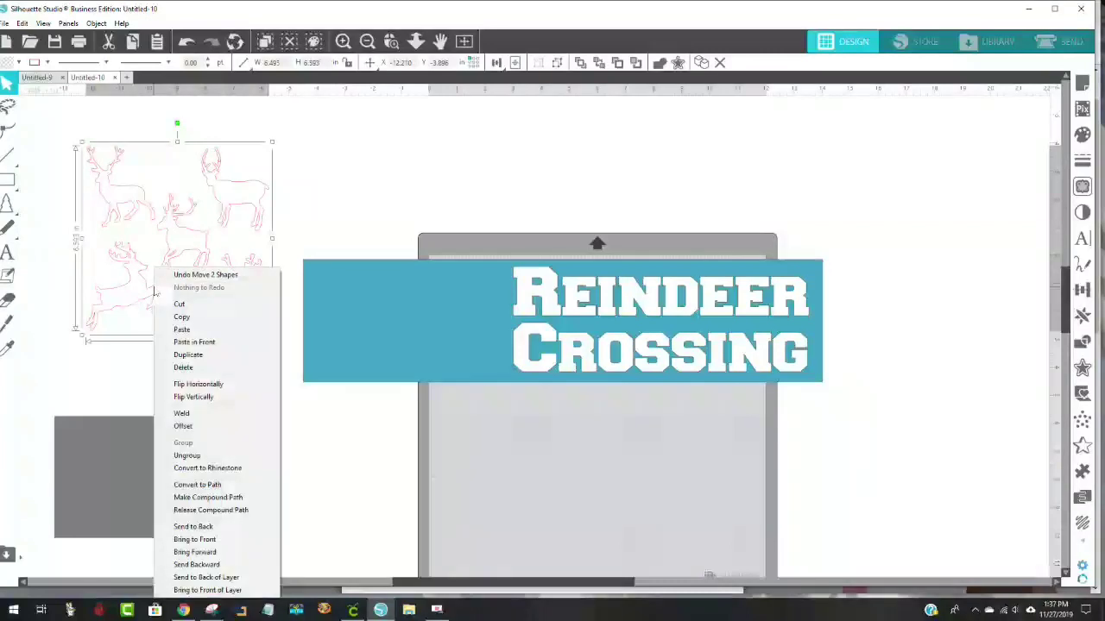
click(204, 458)
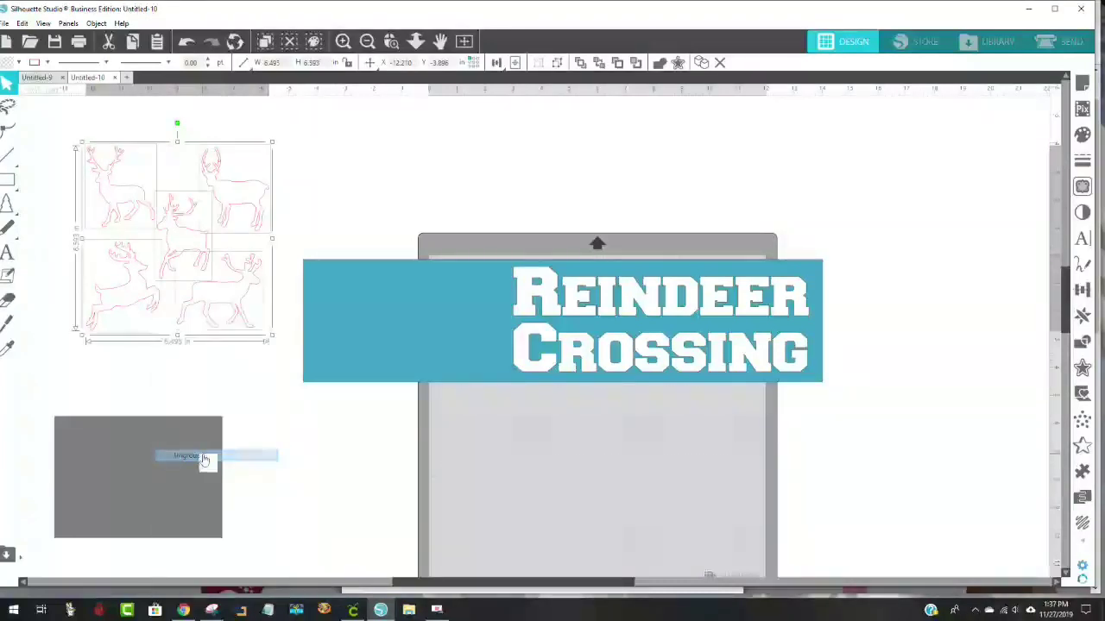
Step: Move the leaping reindeer onto the blue area before the lettering, and scale it to about 3.24 by 3.94 in
click(158, 323)
drag(152, 300, 406, 338)
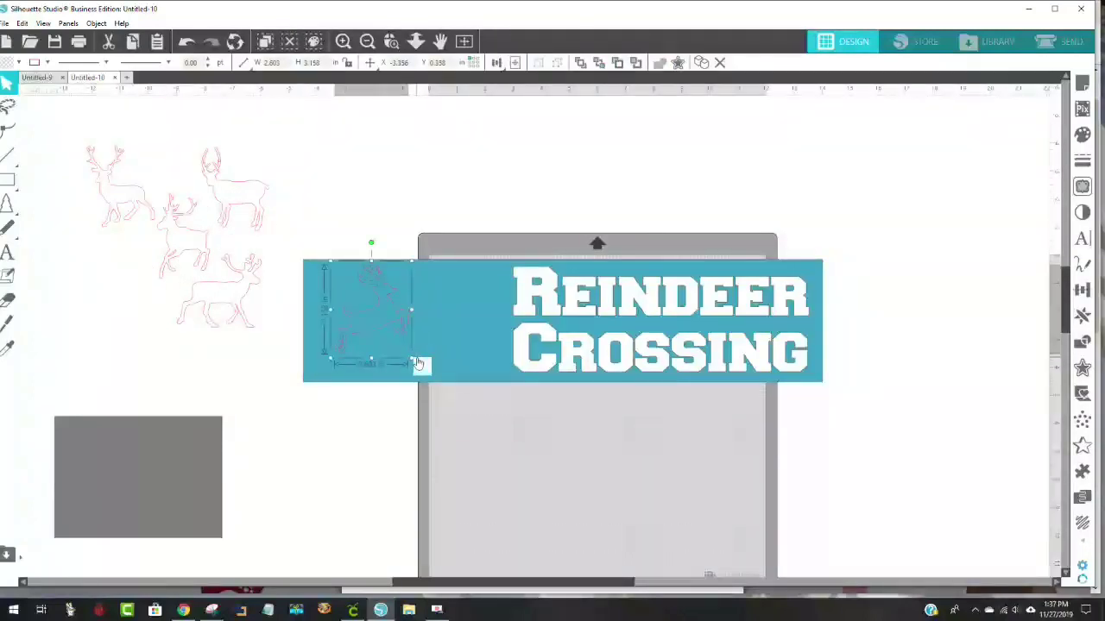
drag(411, 357, 447, 378)
Step: Move the blue rectangle below the lettering, and give the leaping reindeer a white fill and a matching outline colour
drag(412, 340, 413, 519)
click(374, 354)
click(17, 62)
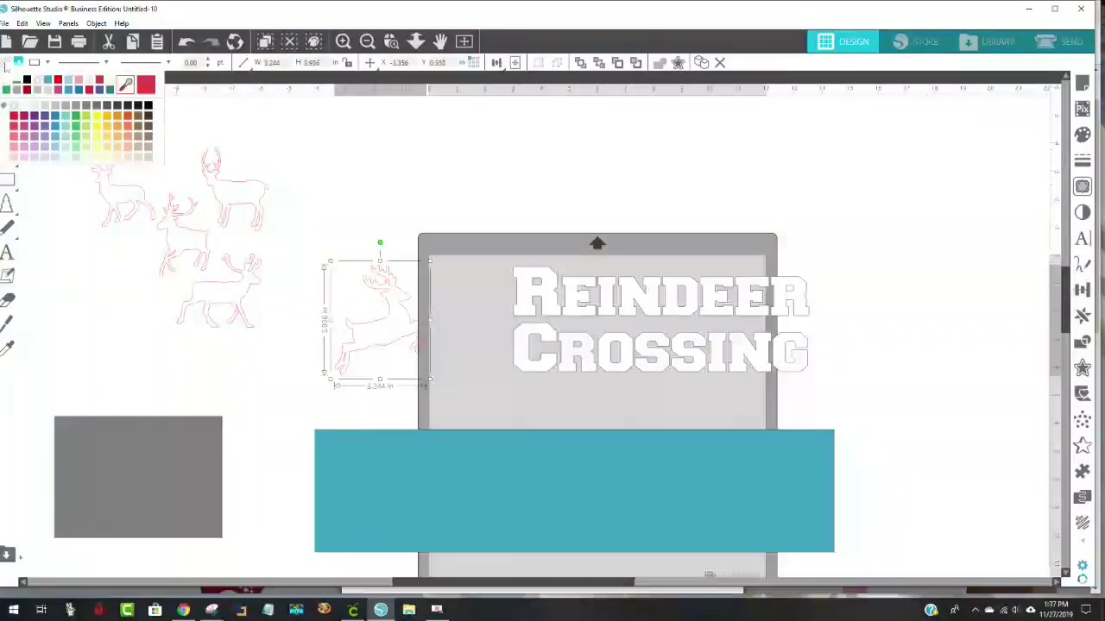
click(31, 97)
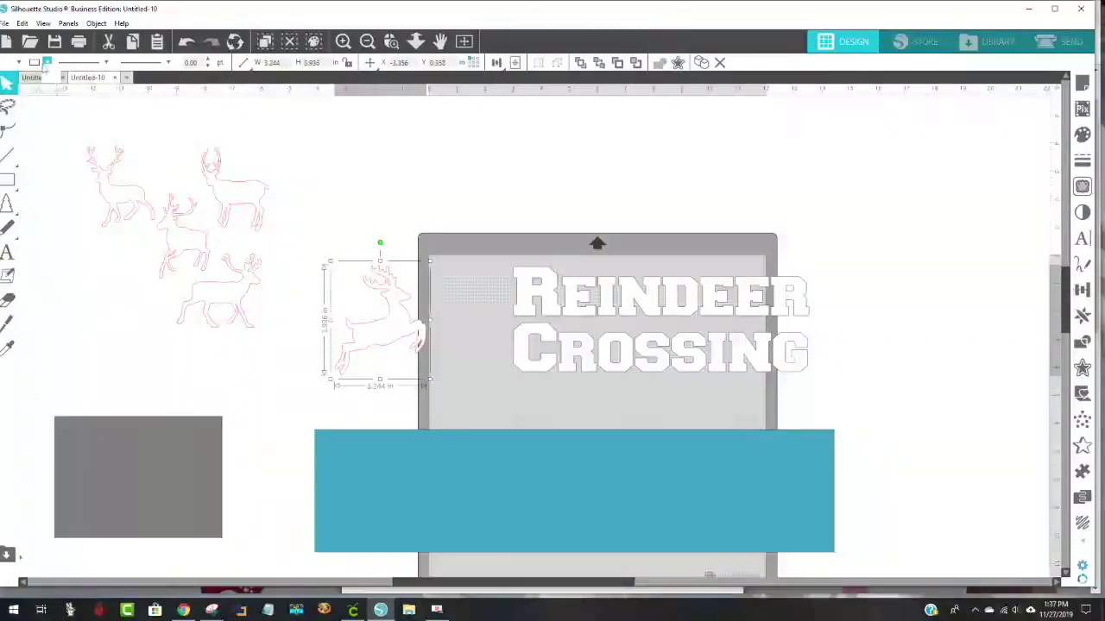
click(47, 62)
click(38, 87)
Step: Move the blue rectangle back behind the lettering and reindeer, and place a copy of the white reindeer between the first one and the text
drag(518, 506, 509, 335)
drag(505, 336, 499, 337)
click(399, 339)
drag(398, 338, 468, 336)
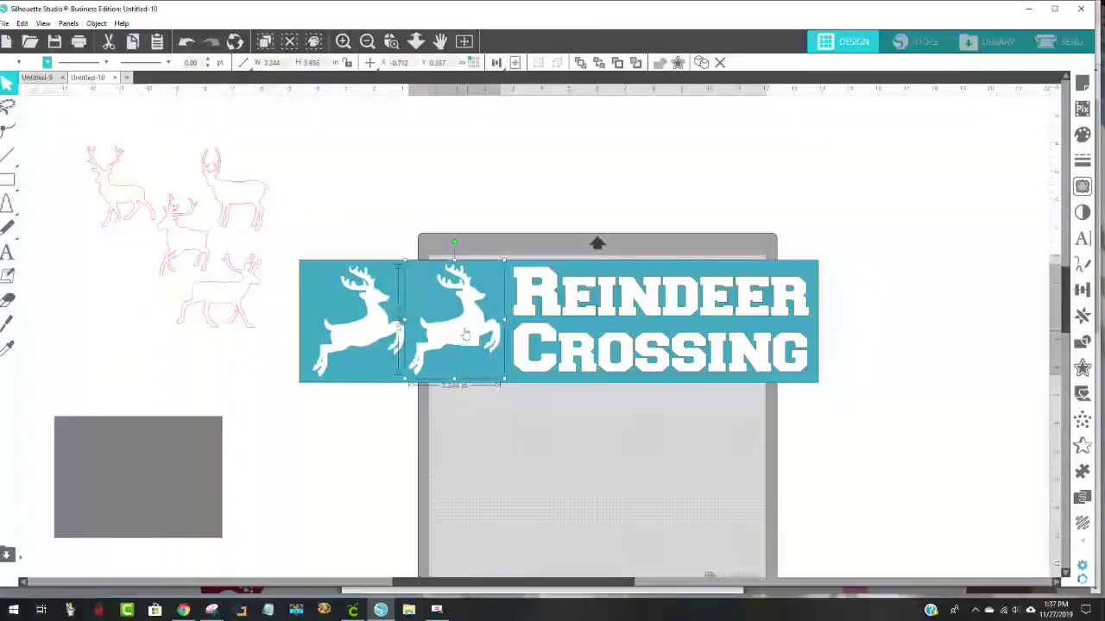
Step: Nudge the Reindeer Crossing lettering within the blue area, and change its font to AR CHRISTY
drag(725, 294, 715, 304)
double_click(712, 302)
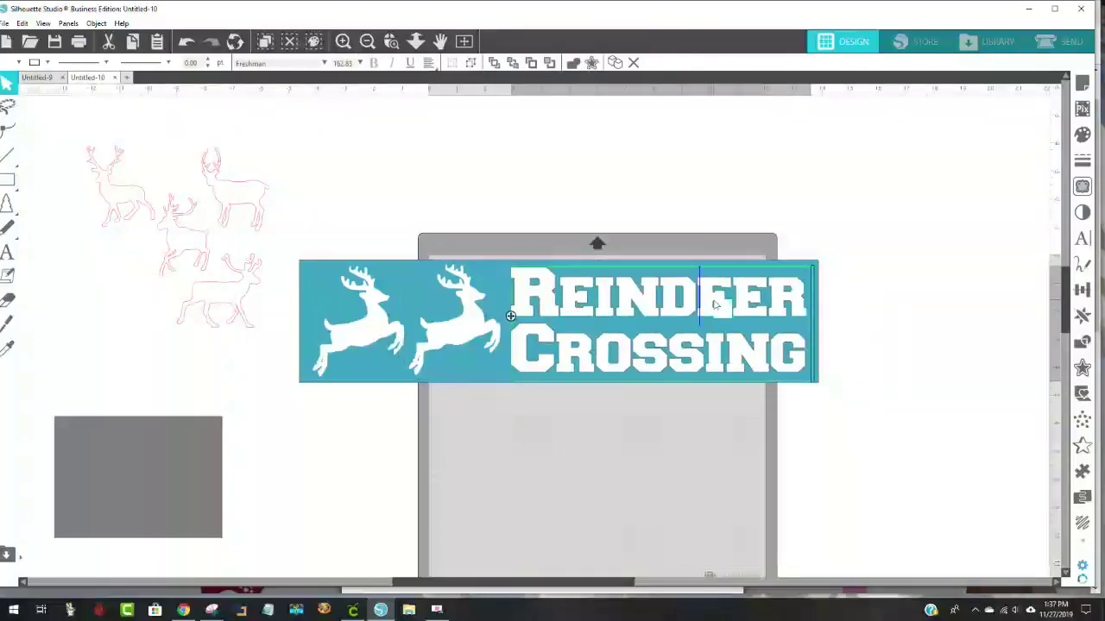
drag(807, 369, 511, 316)
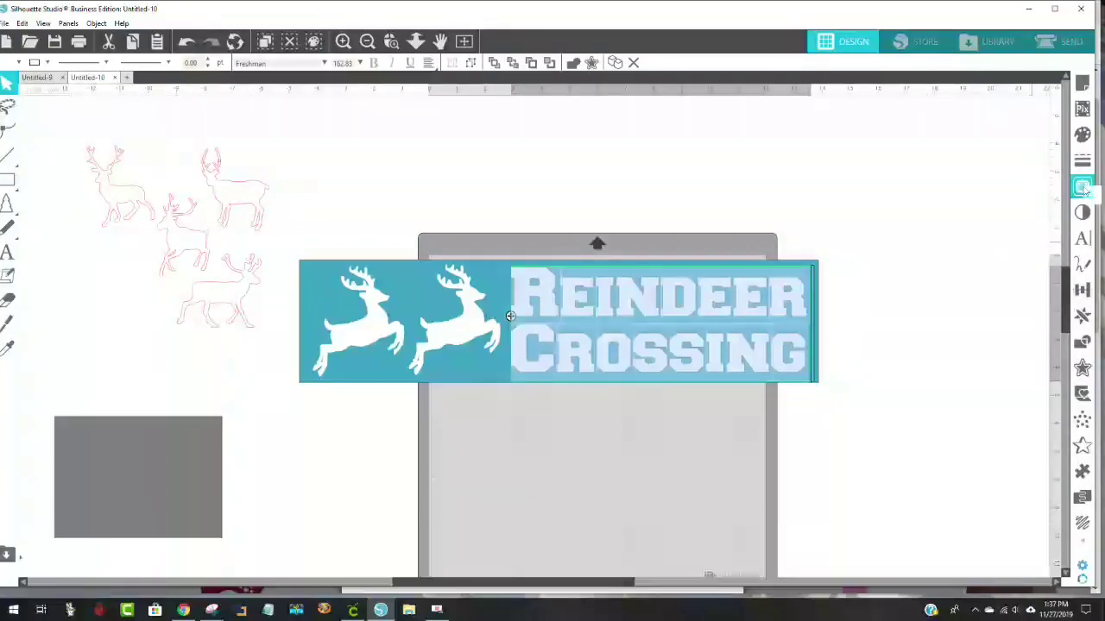
click(1082, 238)
scroll(992, 226, up, 3)
scroll(992, 226, up, 5)
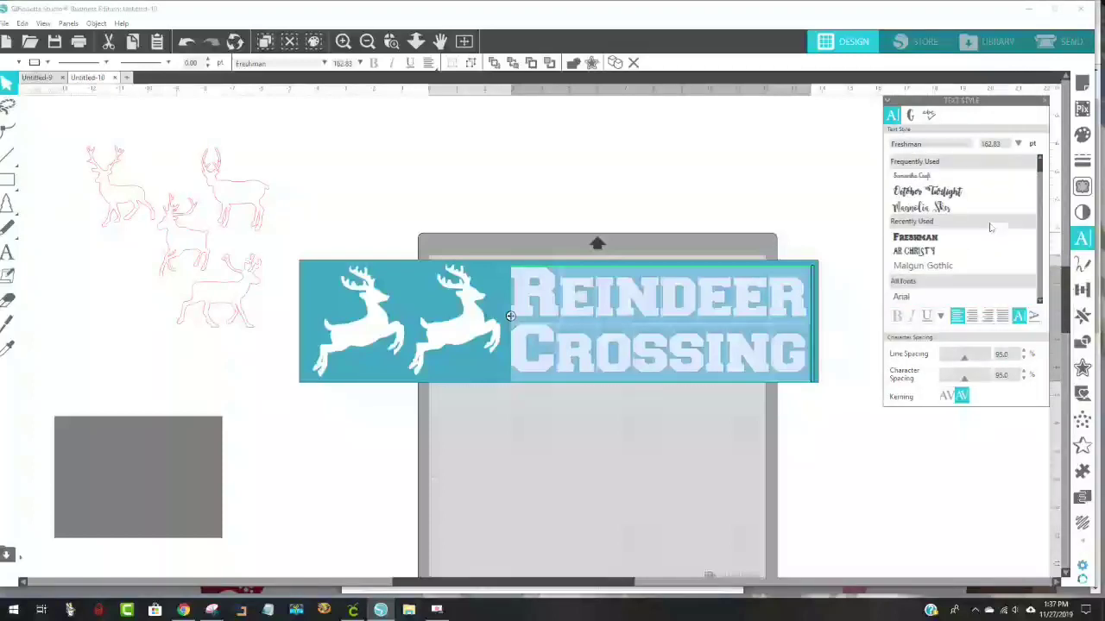
click(937, 255)
click(751, 362)
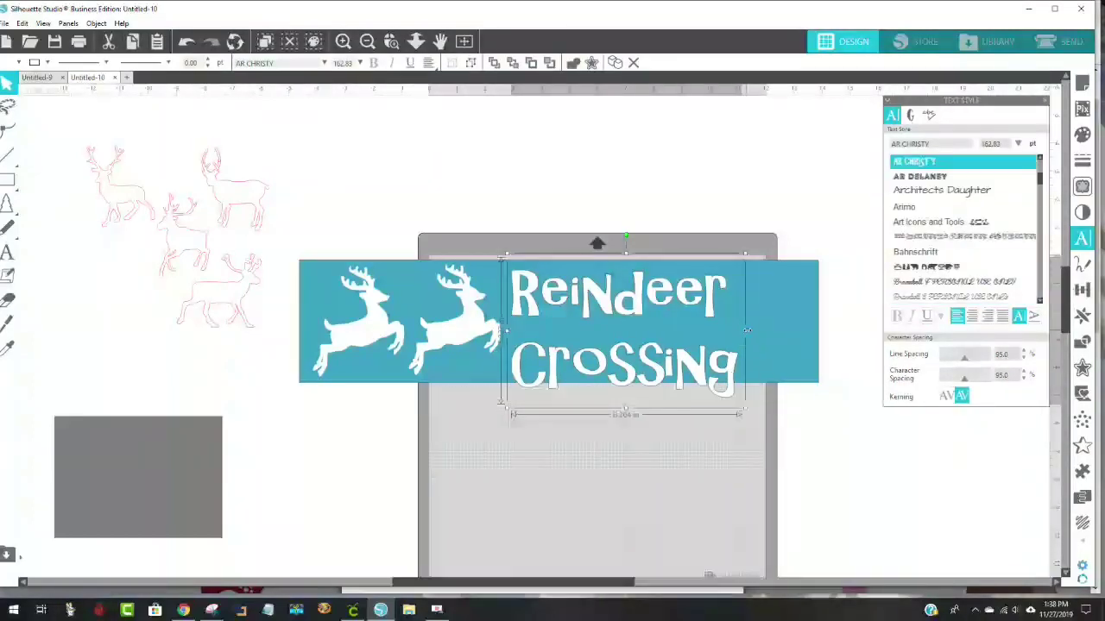
Step: Stretch the lettering to about 10.79 in wide, and set its line spacing to 65%
drag(746, 331, 822, 342)
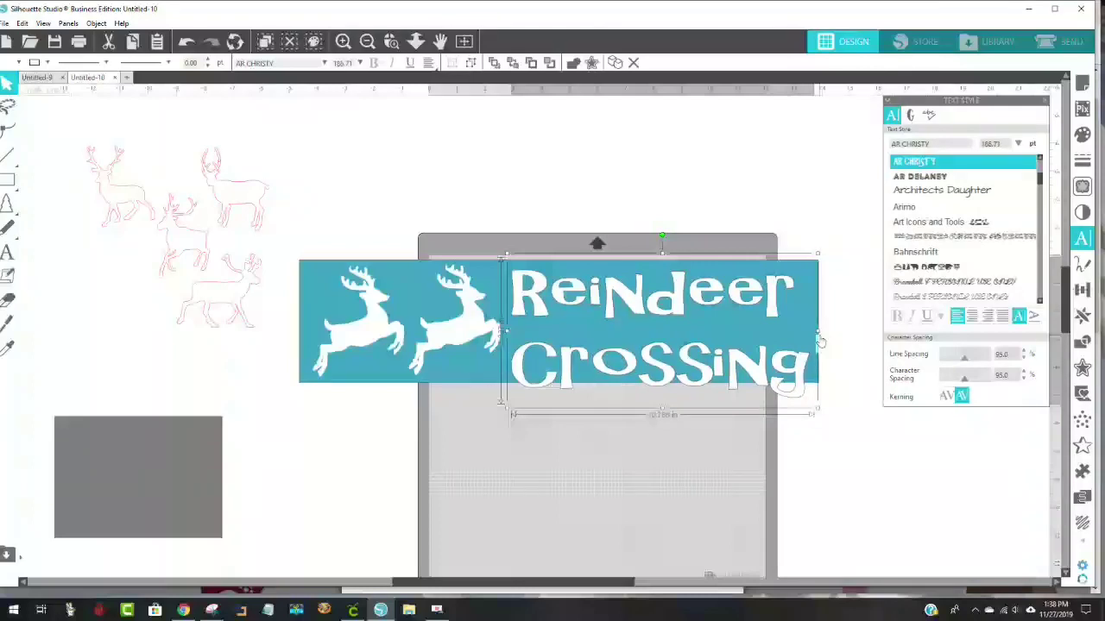
click(695, 375)
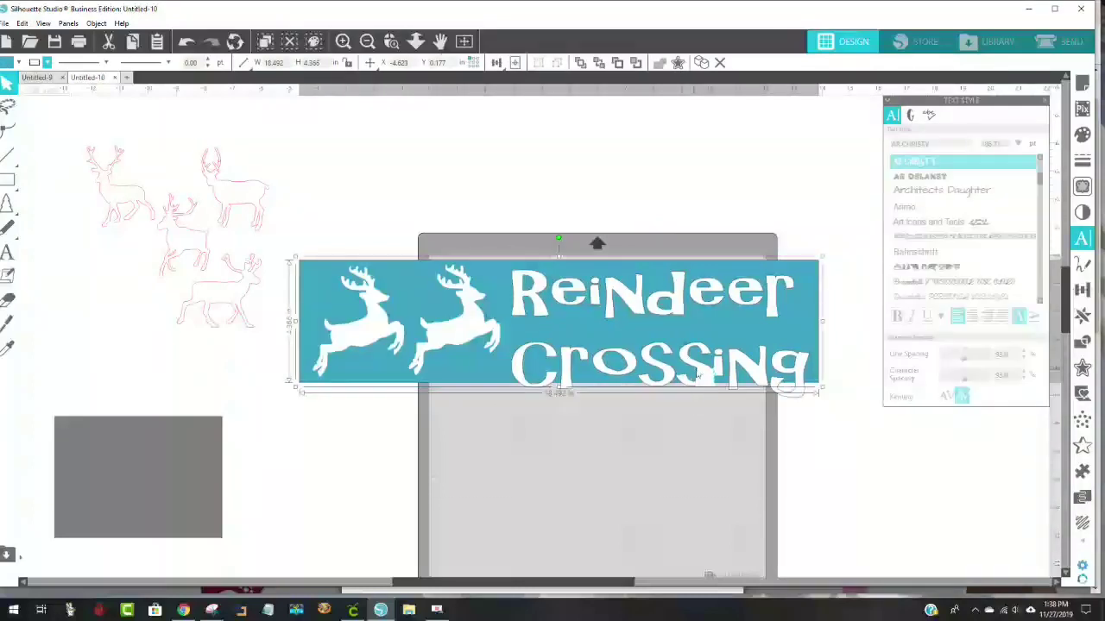
click(753, 358)
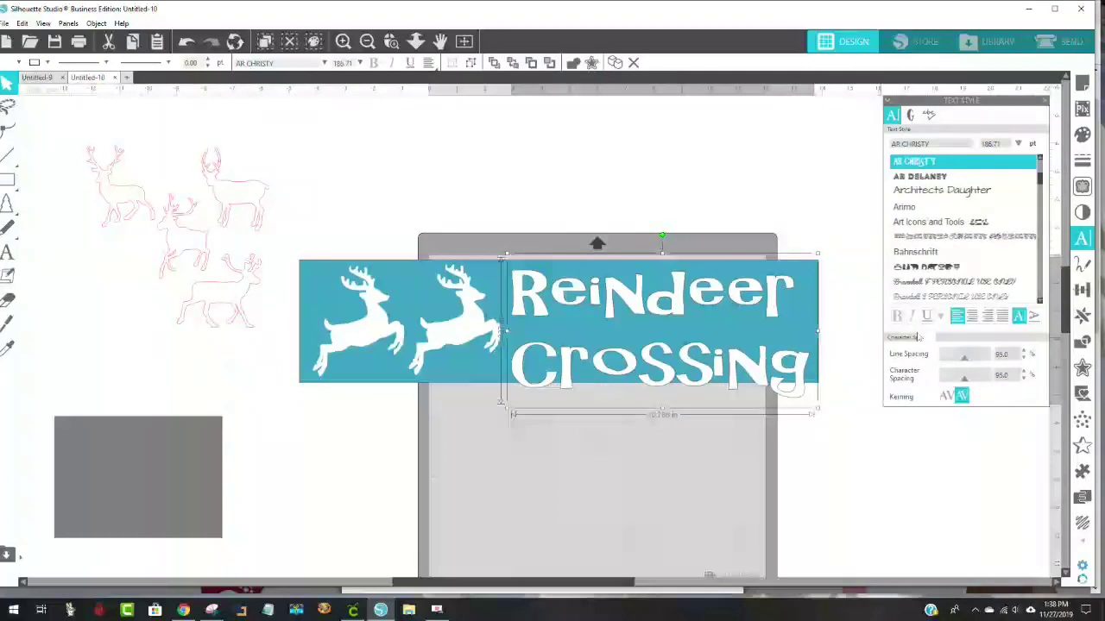
drag(973, 364, 956, 361)
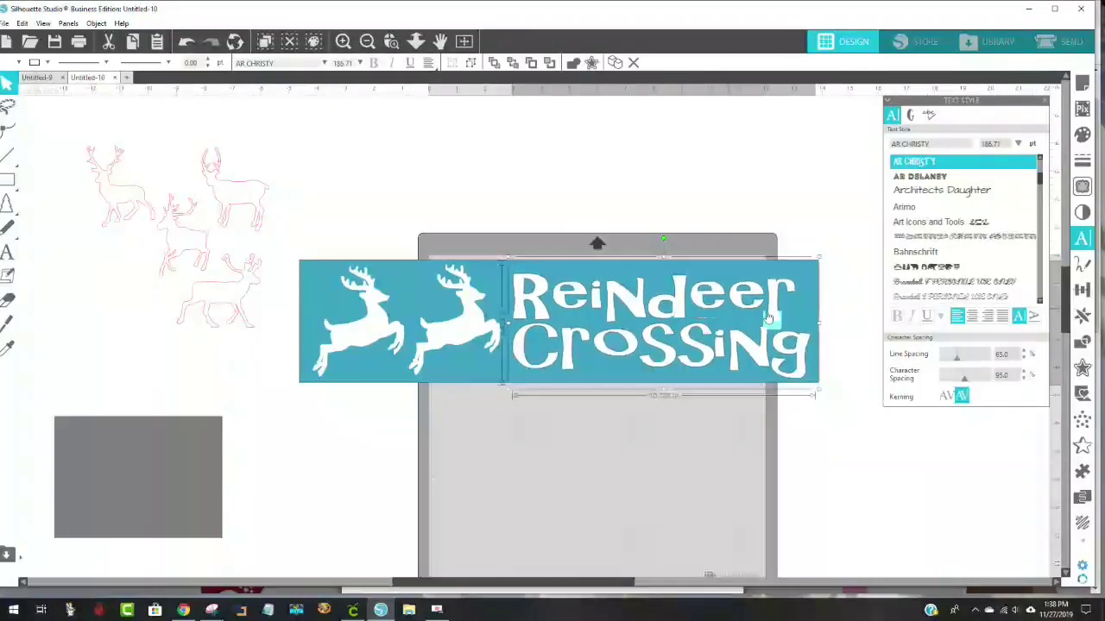
click(866, 440)
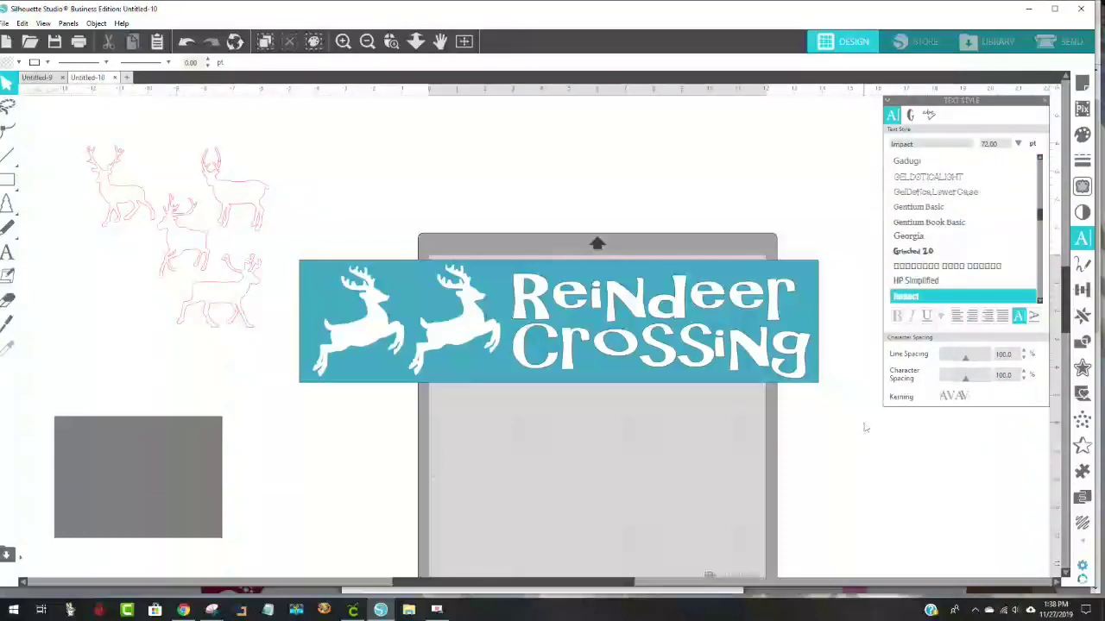
Step: Stretch the lettering taller, reposition it in the blue area, and scale it down to about 192 pt
click(678, 367)
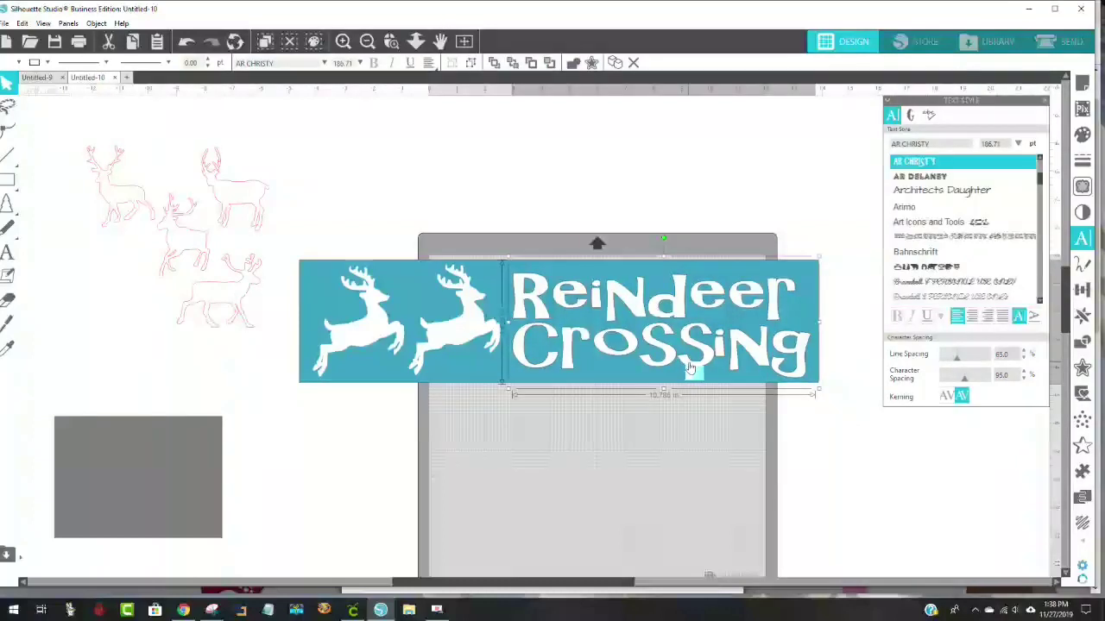
drag(664, 399, 664, 429)
drag(650, 334, 646, 311)
drag(820, 406, 795, 394)
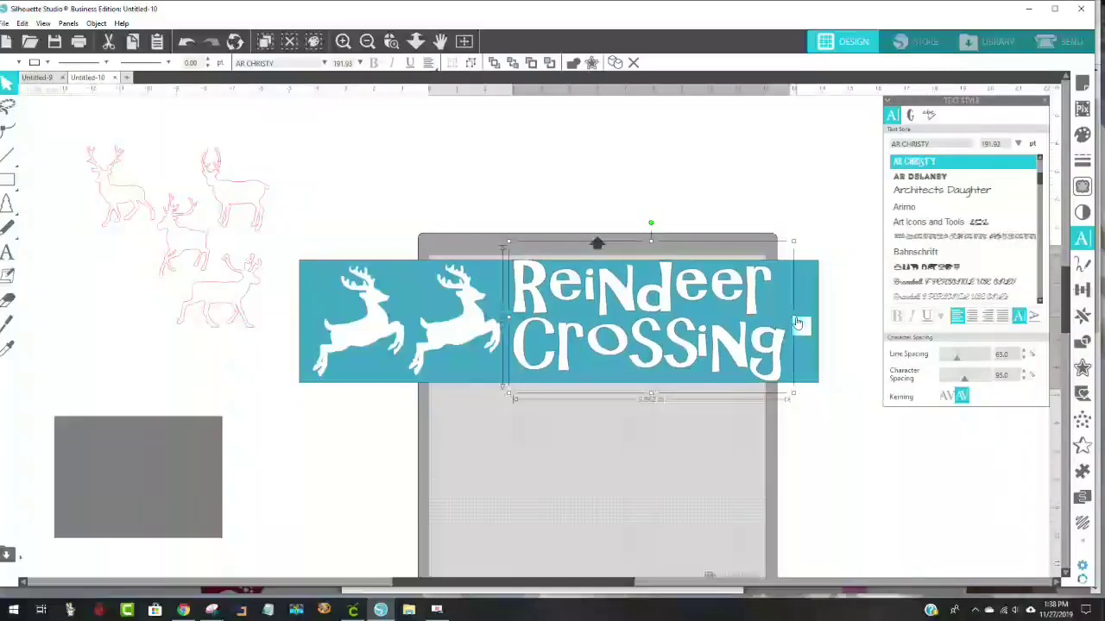
Step: Stretch the Reindeer Crossing lettering wider, then scale it to about 197.62 pt and reposition it within the blue area
drag(794, 317, 822, 317)
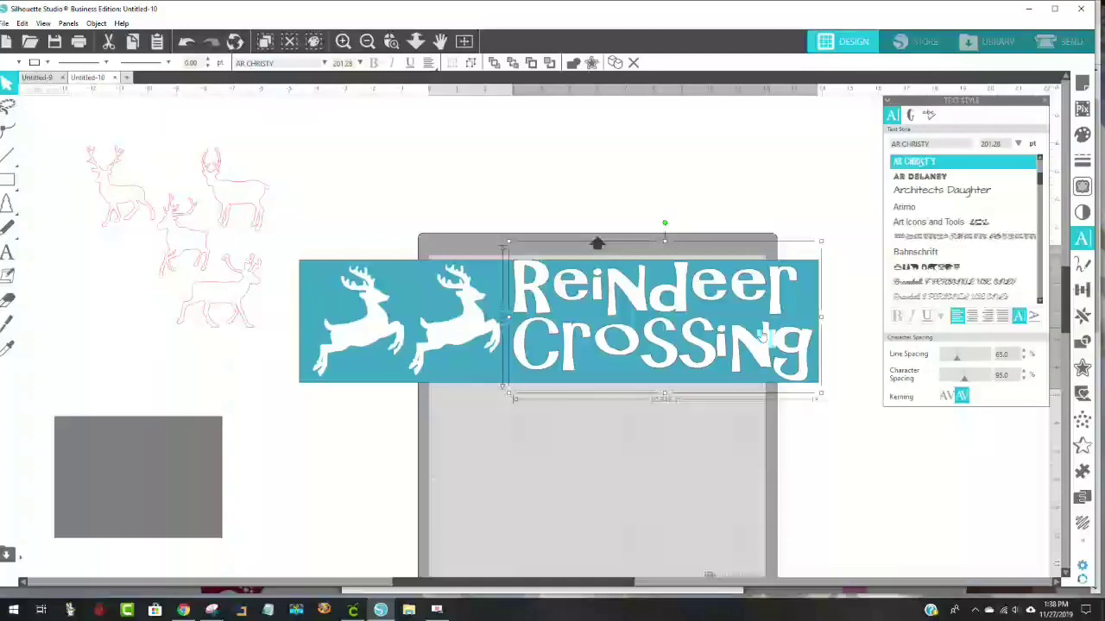
drag(686, 313, 688, 313)
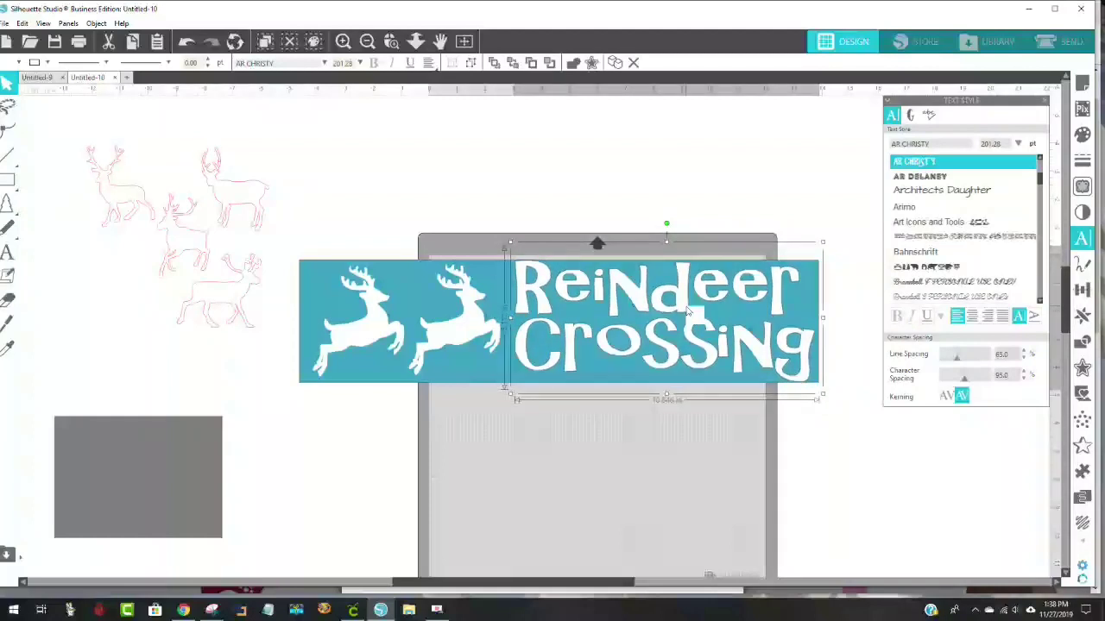
drag(823, 397, 819, 399)
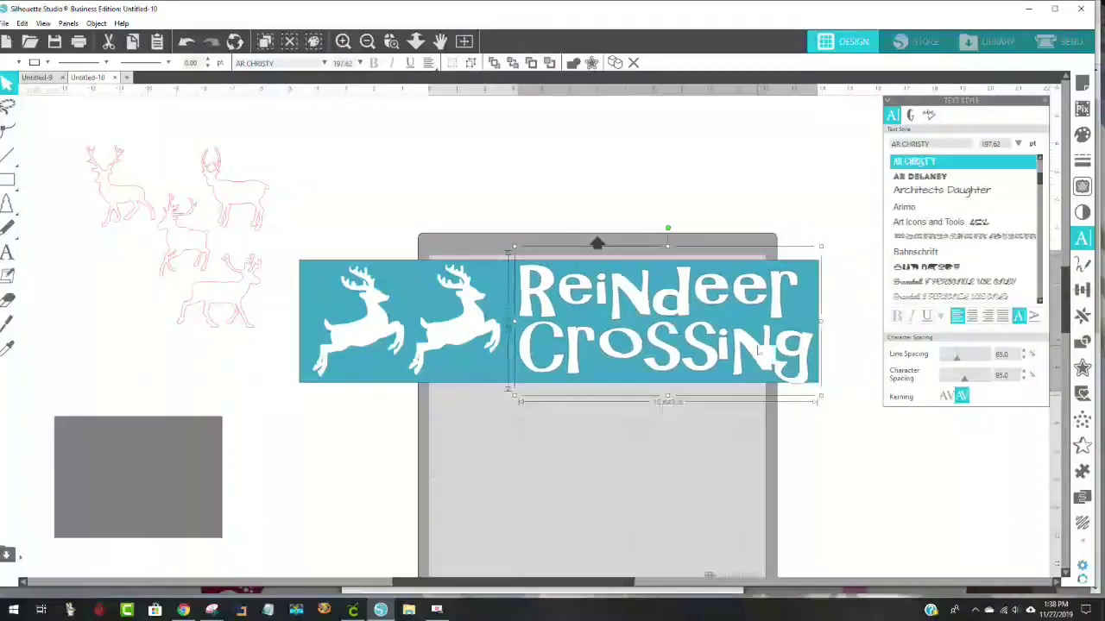
drag(561, 345, 558, 343)
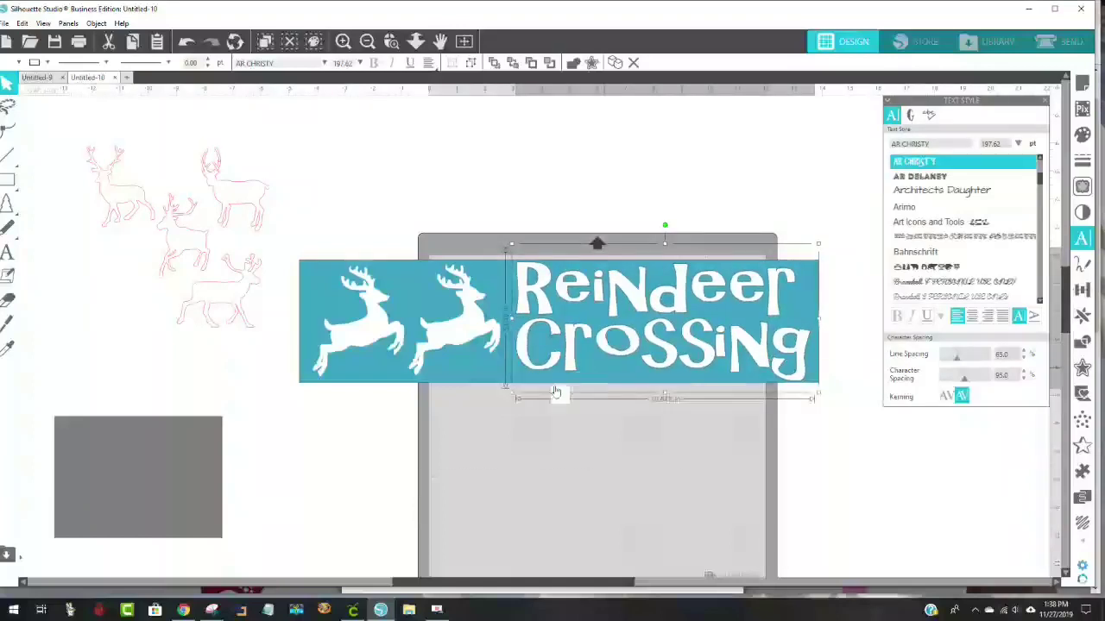
Step: Move the blue rectangle and both white reindeer off the cutting mat, and place the Reindeer Crossing lettering fully on it
click(447, 350)
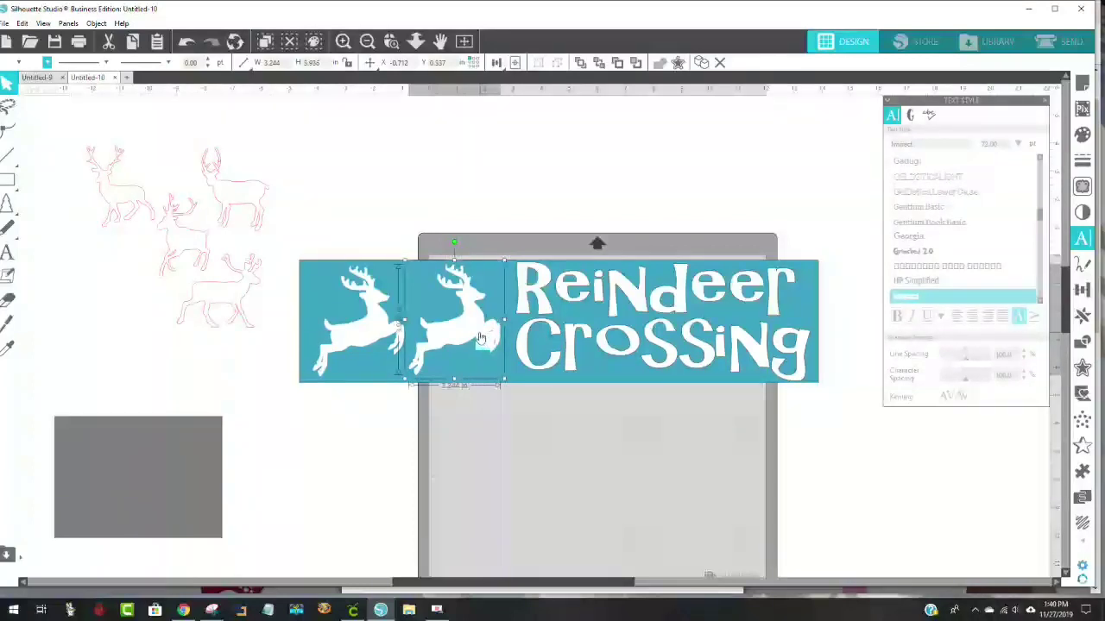
drag(509, 292, 204, 122)
click(342, 305)
drag(347, 168, 376, 170)
drag(483, 332, 204, 171)
click(441, 299)
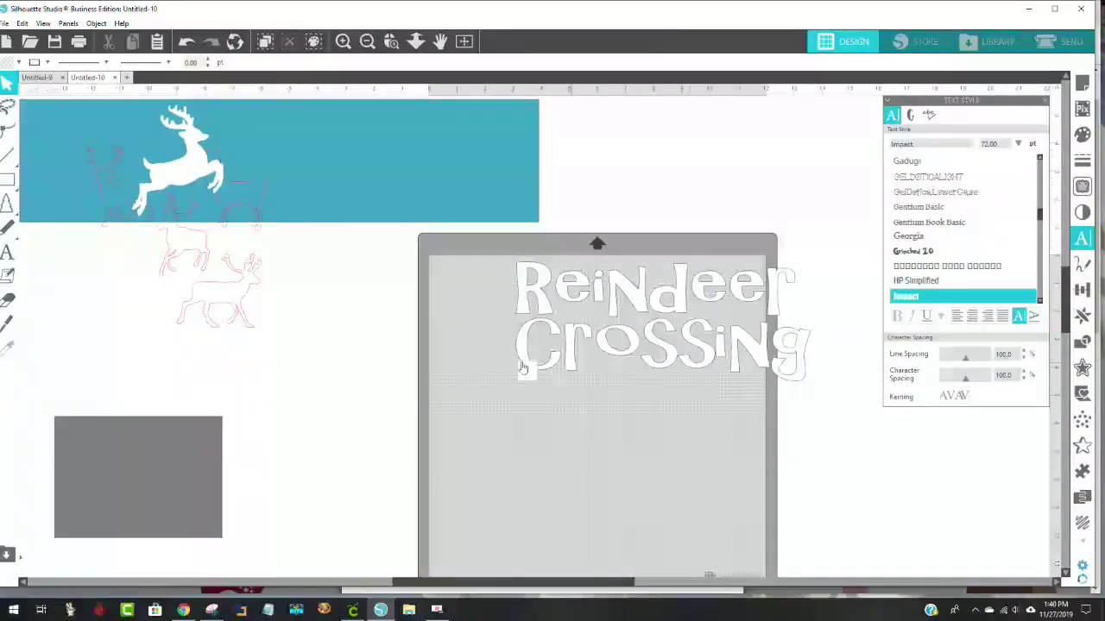
drag(308, 183, 254, 308)
drag(369, 337, 284, 190)
drag(324, 290, 320, 164)
drag(634, 309, 569, 316)
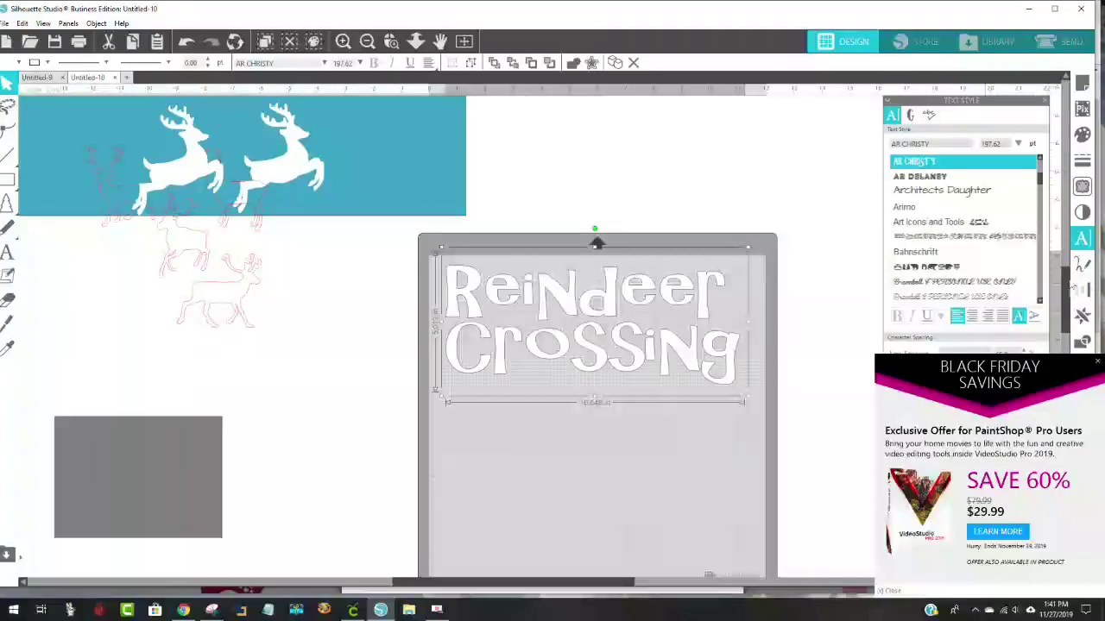
click(1099, 369)
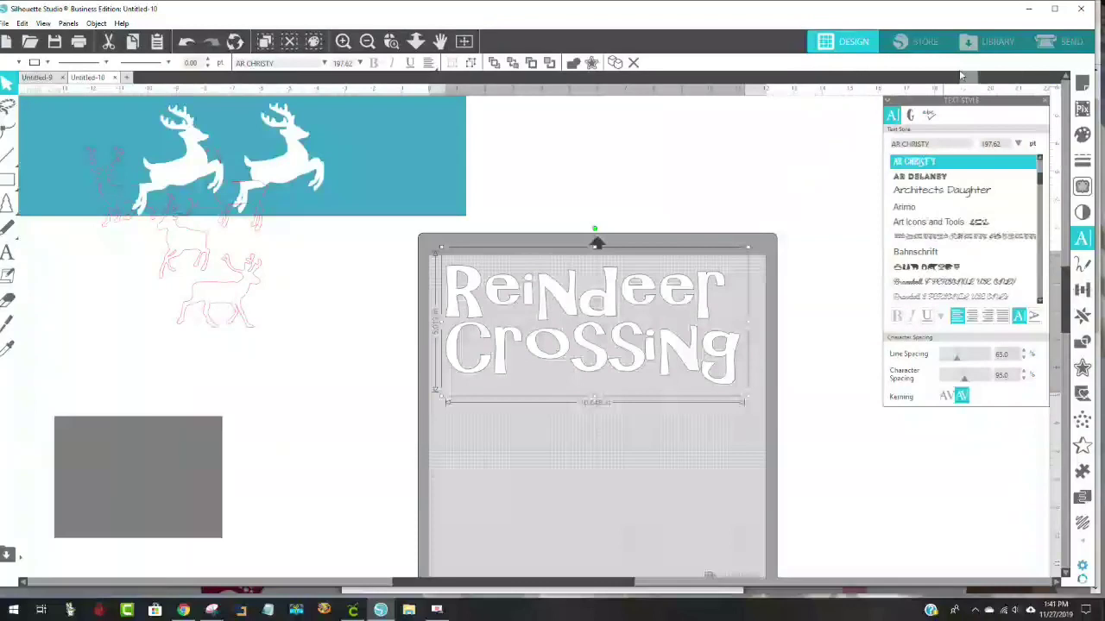
Step: Set the cut material to Vinyl, Glossy, and increase the AutoBlade depth by four settings
click(1071, 43)
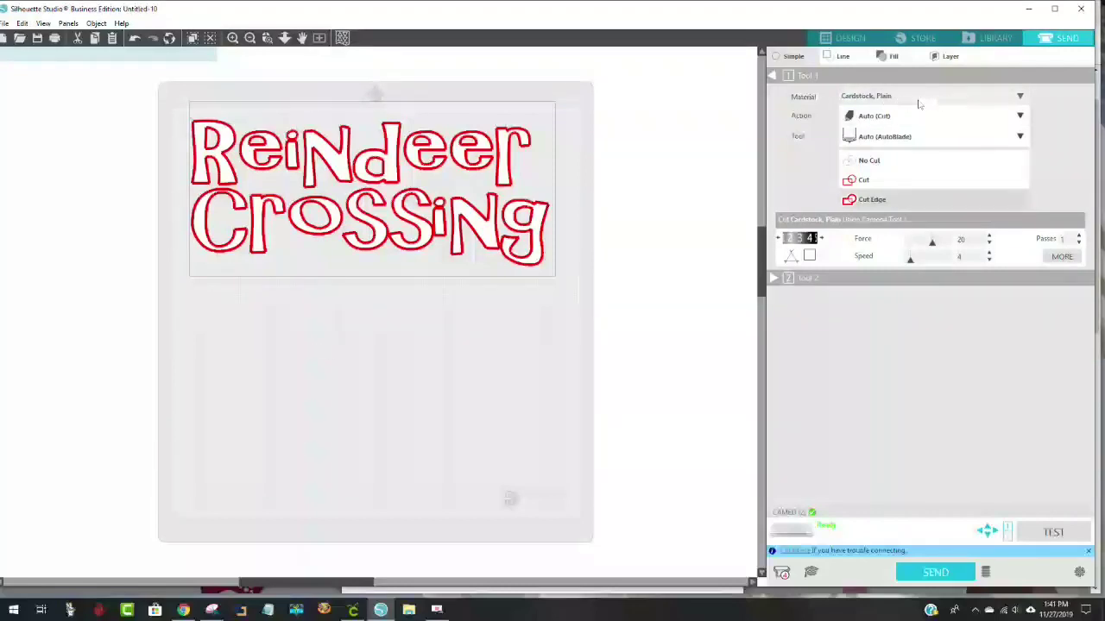
click(1020, 97)
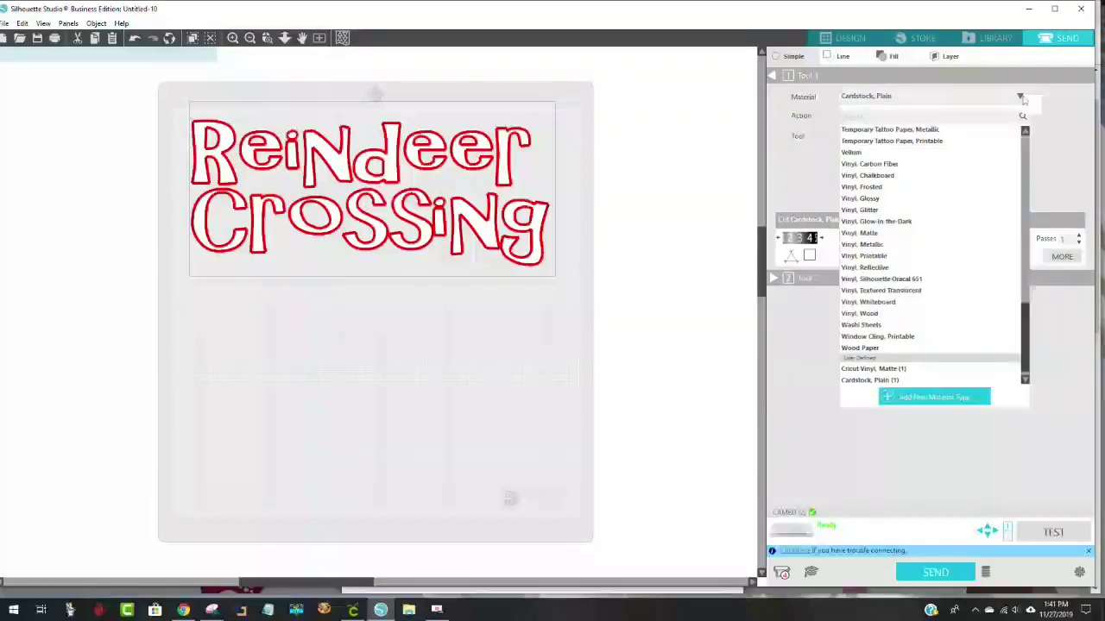
click(926, 201)
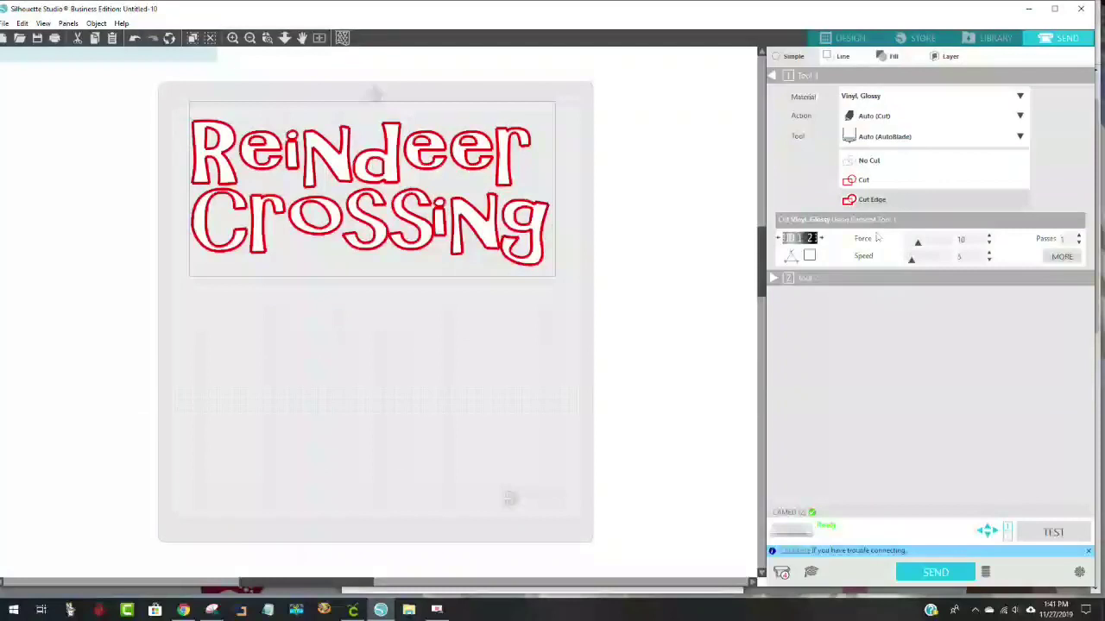
click(822, 237)
click(821, 238)
click(822, 238)
click(821, 238)
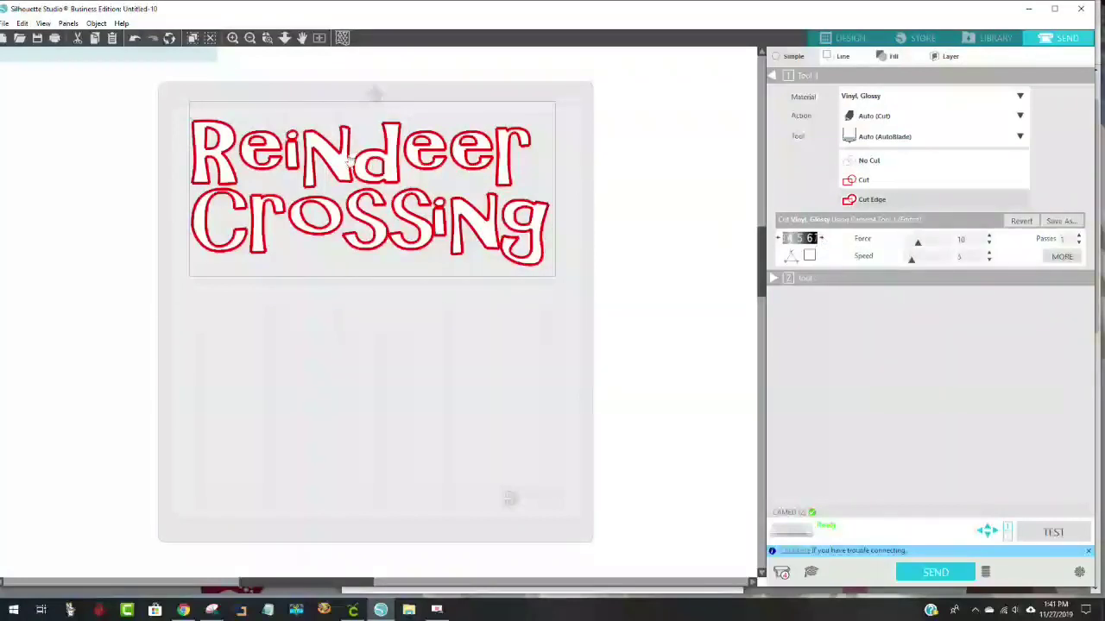
Step: Shift the lettering slightly inward on the cutting mat
click(423, 185)
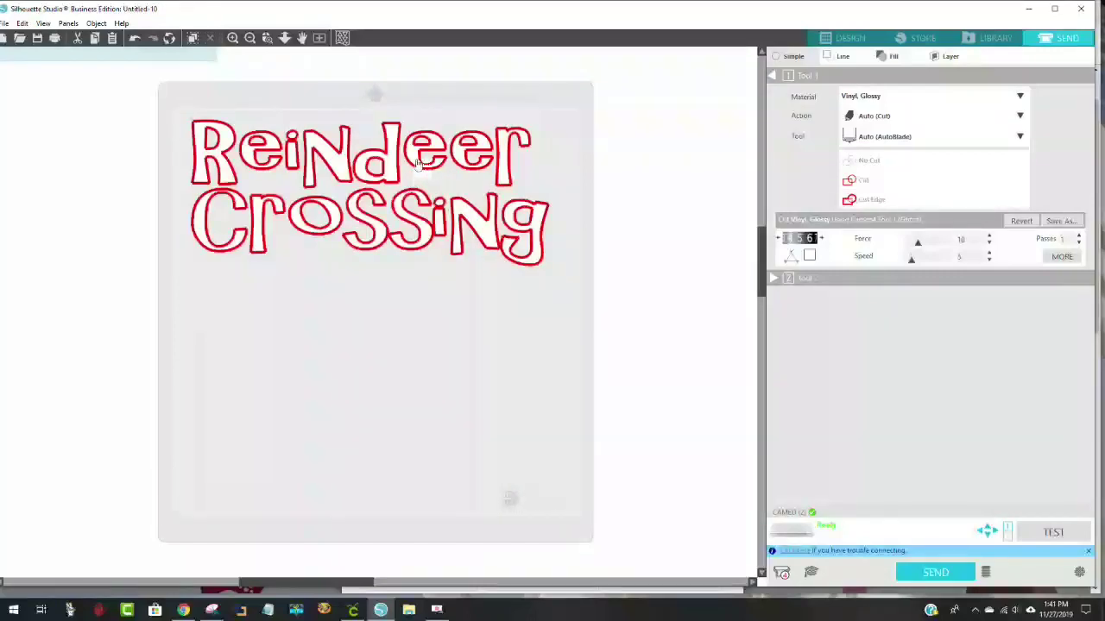
click(419, 163)
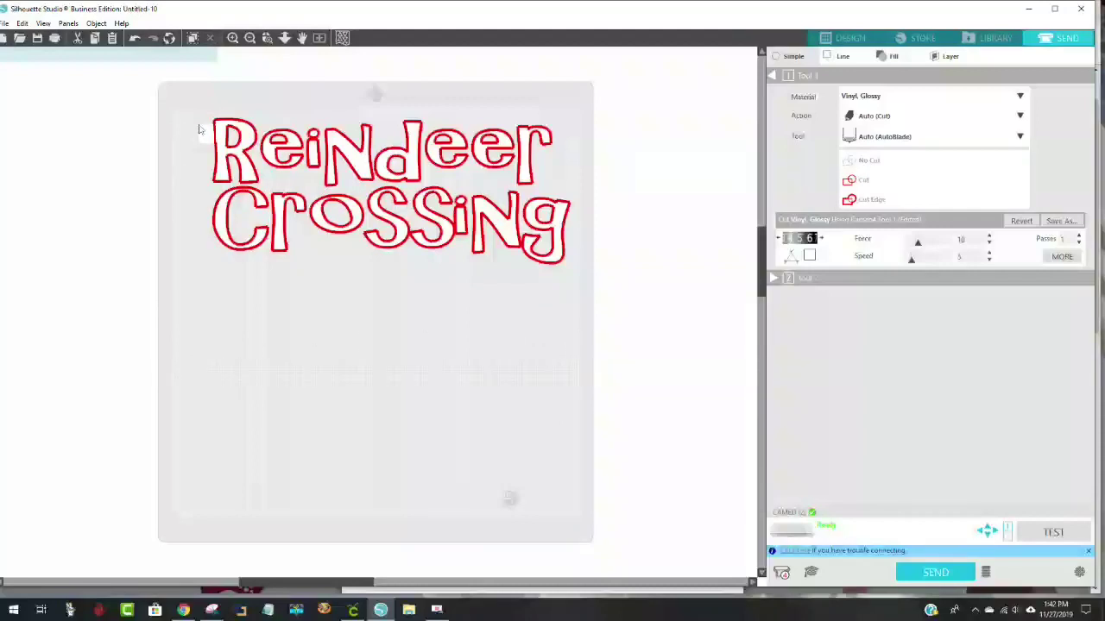
Step: Run a test cut, and send the Reindeer Crossing lettering to the cutter
click(1054, 533)
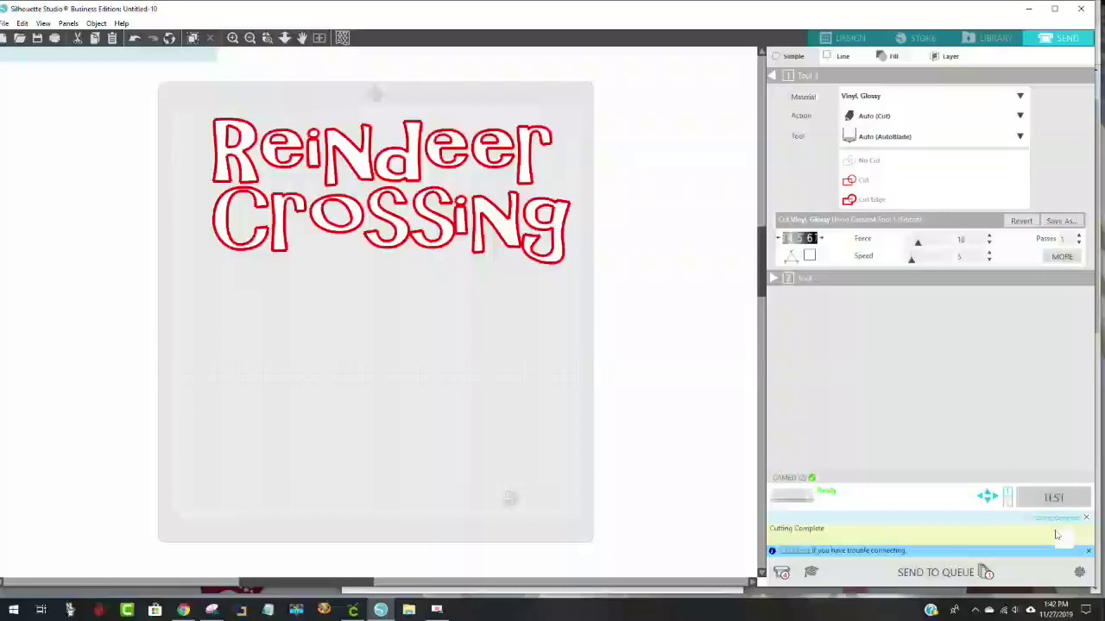
click(1085, 518)
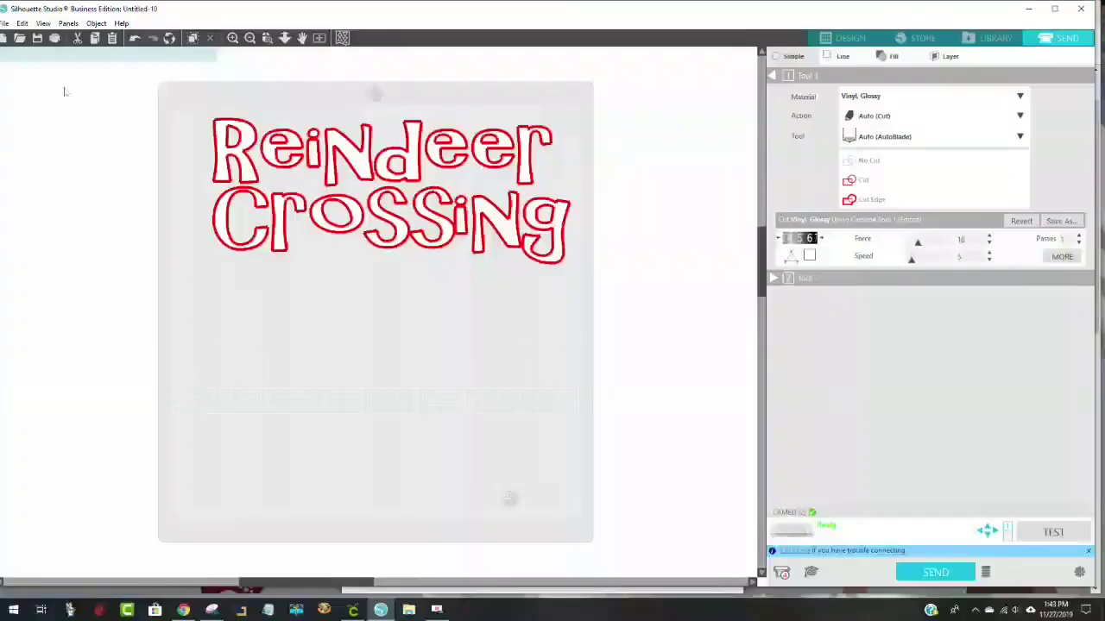
click(947, 573)
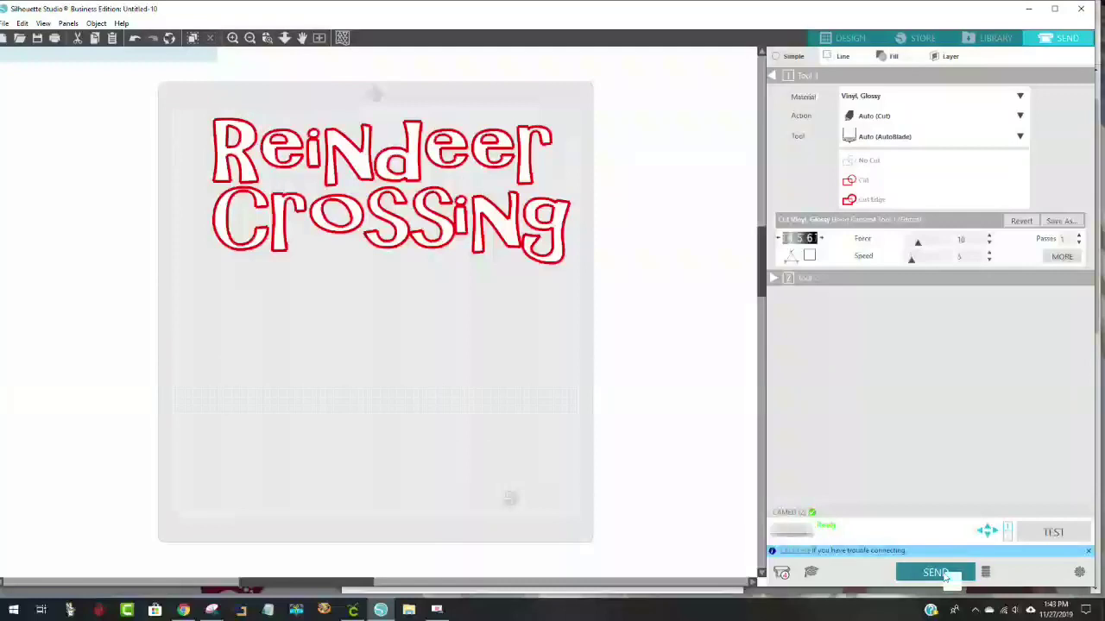
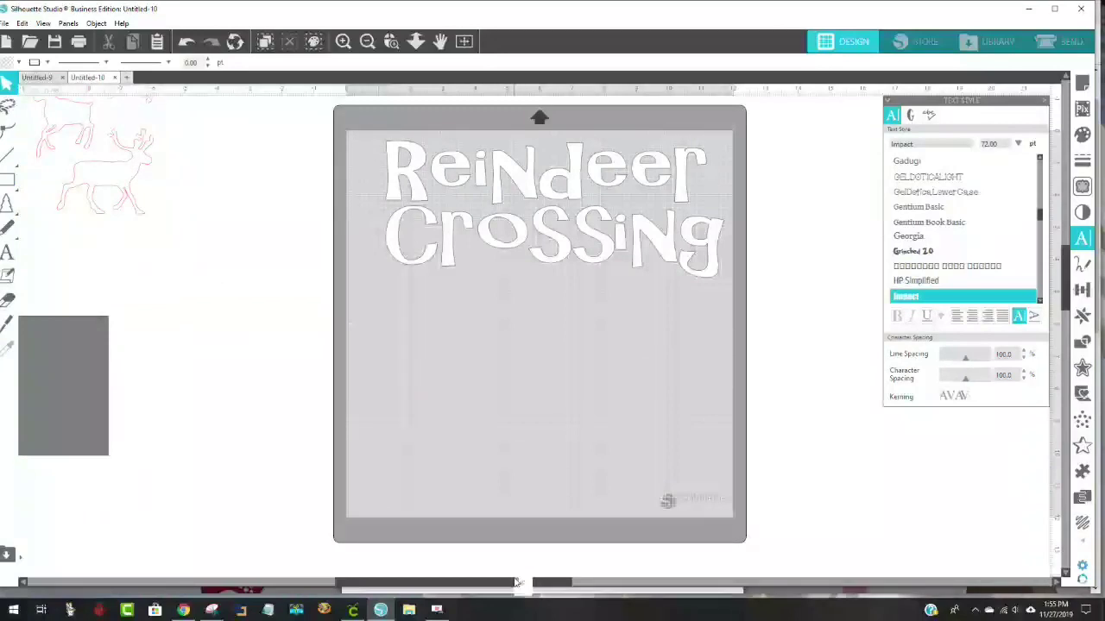
Step: Paste the copied black Reindeer Crossing picture into the design, and place it below the blue rectangle
scroll(285, 250, up, 5)
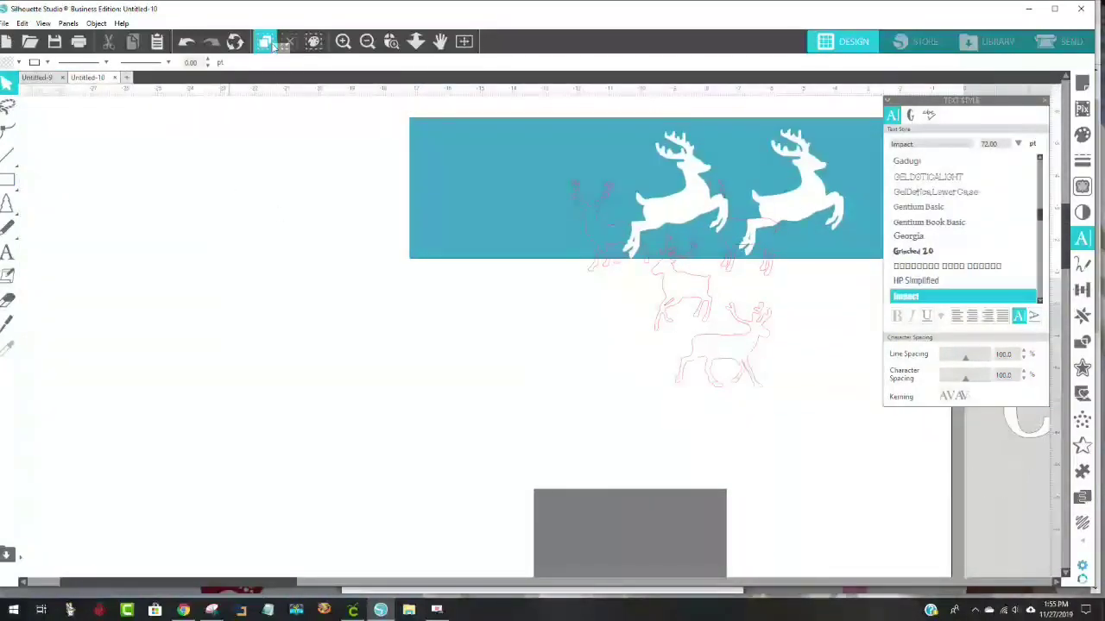
click(367, 41)
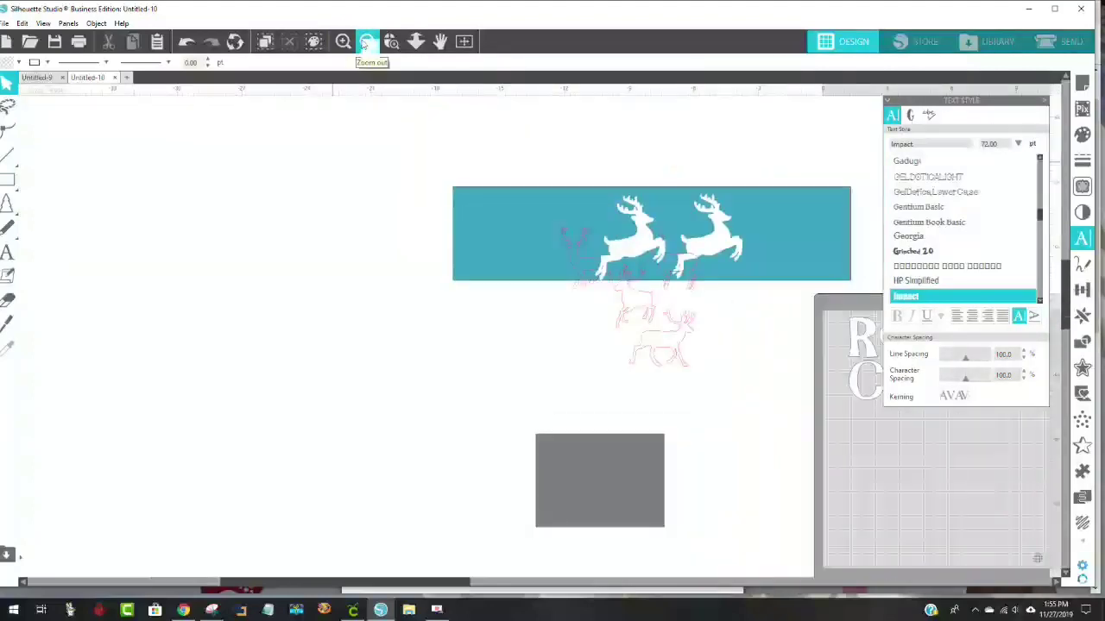
click(366, 42)
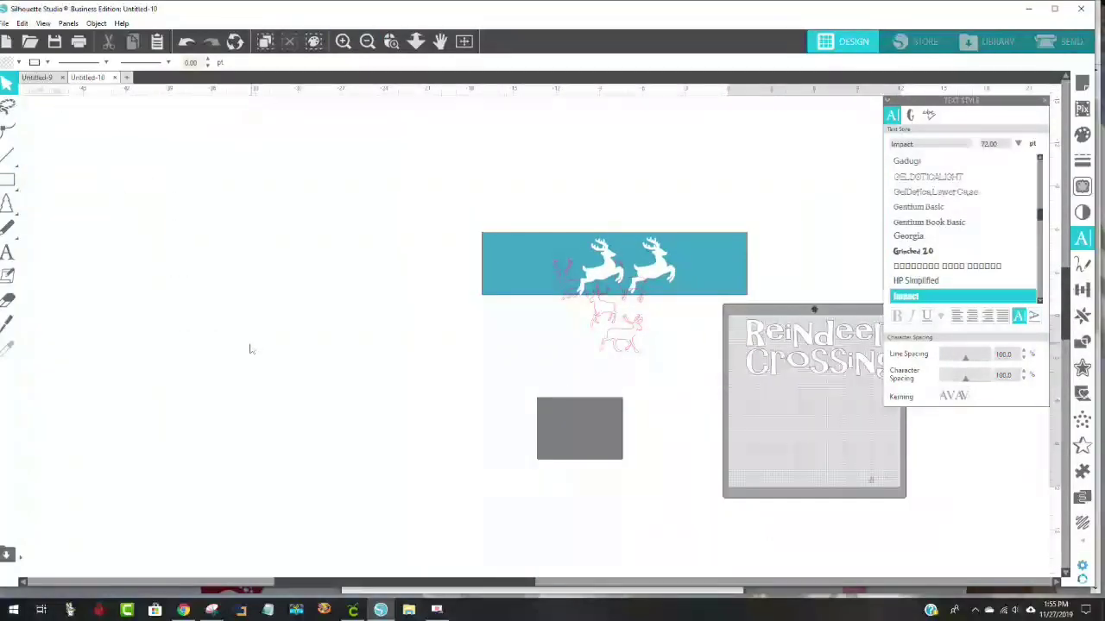
click(367, 41)
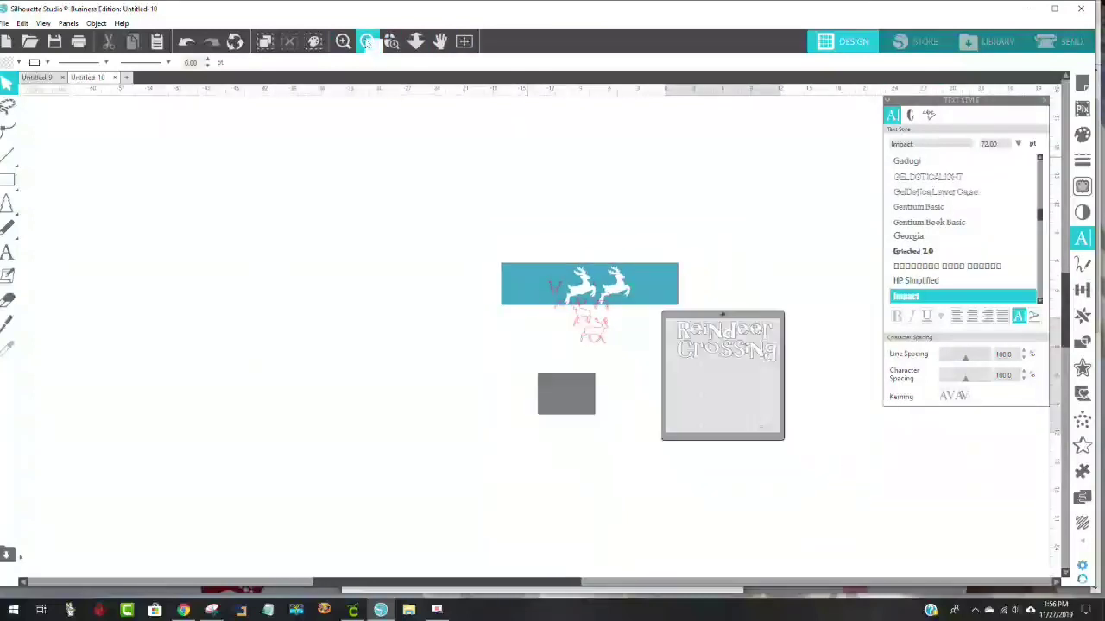
click(367, 41)
drag(399, 377, 795, 518)
scroll(786, 515, down, 2)
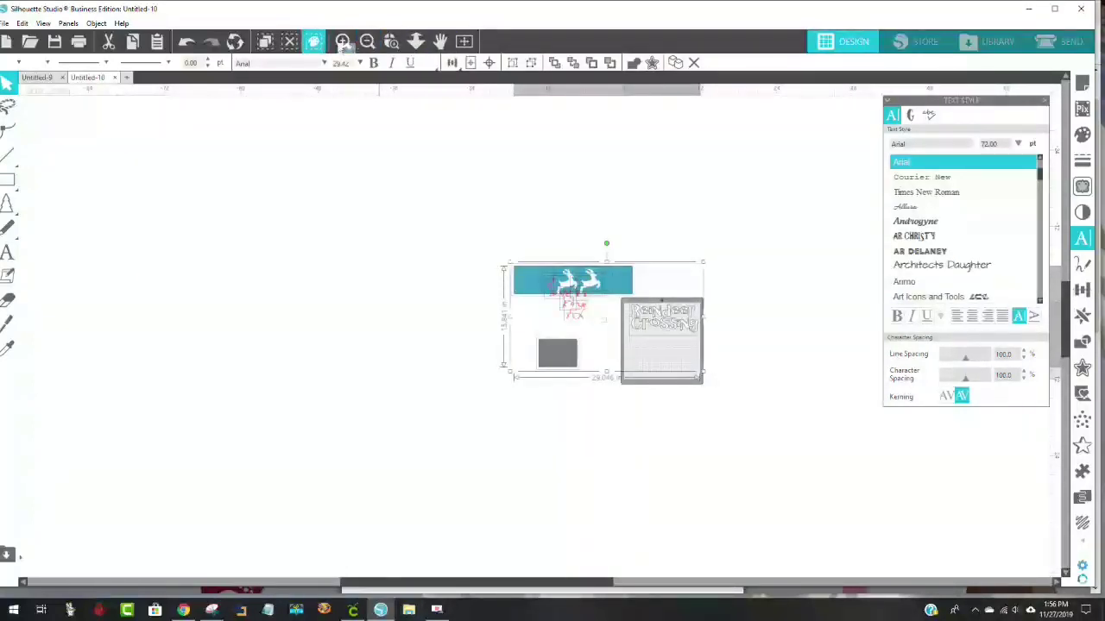
click(342, 42)
click(343, 41)
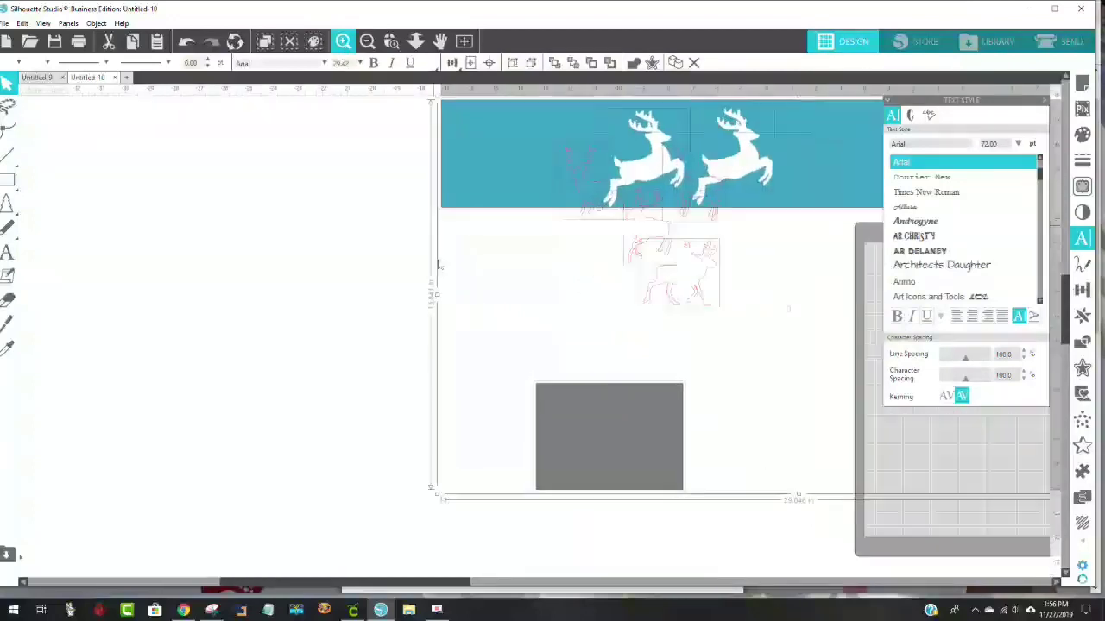
right_click(421, 219)
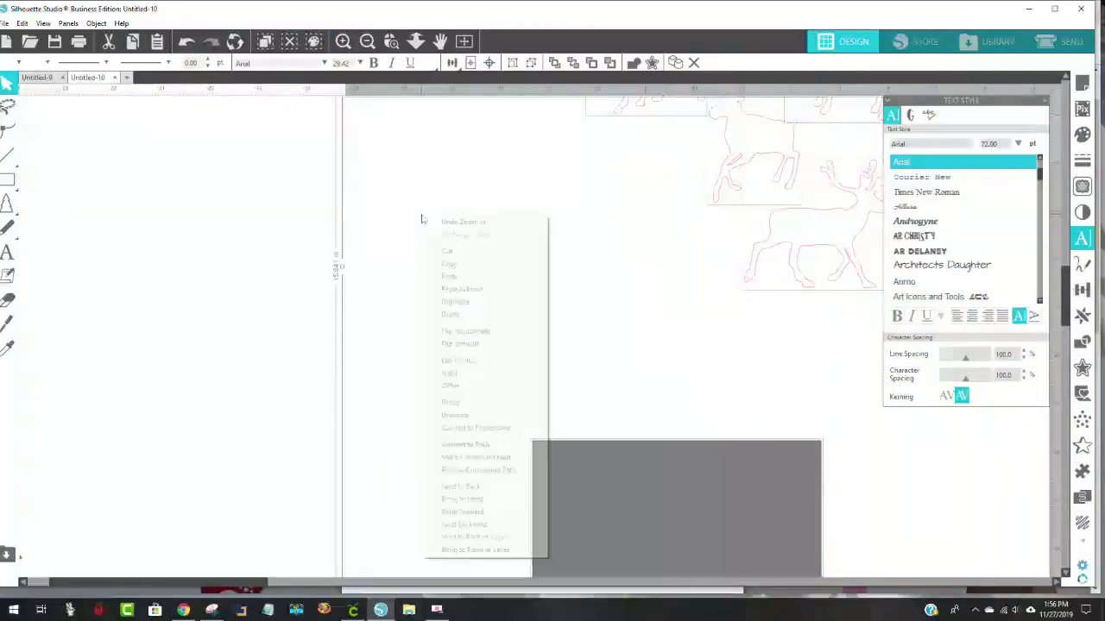
click(457, 276)
drag(561, 347, 520, 375)
drag(585, 388, 814, 302)
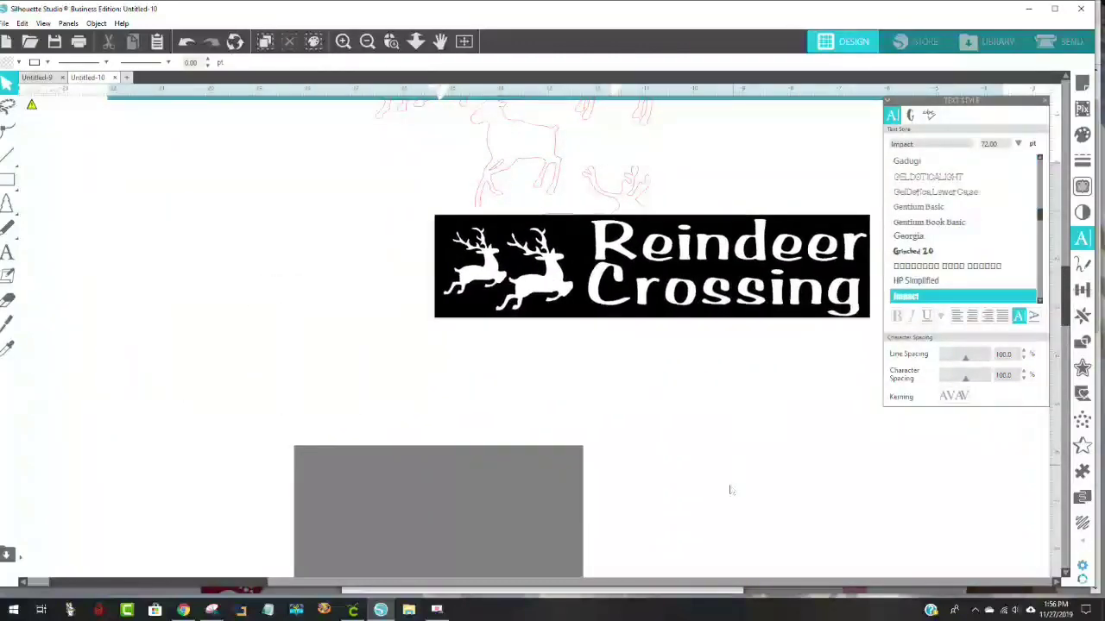
Step: Move the black picture above the blue rectangle, and shift the rectangle and its right-hand reindeer farther left
scroll(720, 486, up, 3)
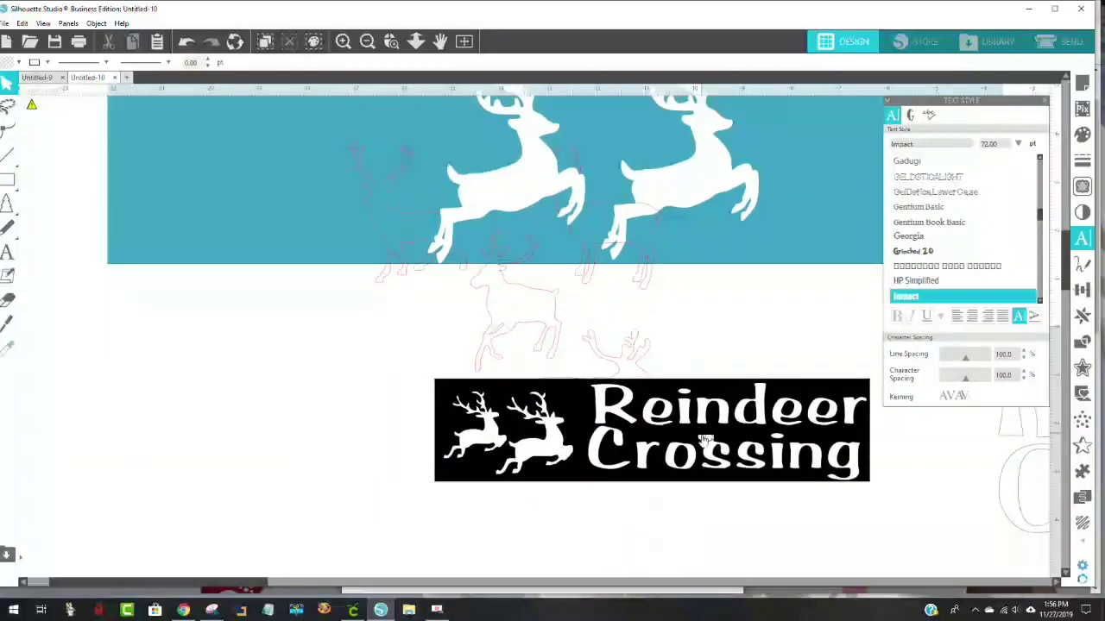
drag(703, 444, 608, 159)
scroll(705, 419, up, 3)
scroll(705, 411, up, 1)
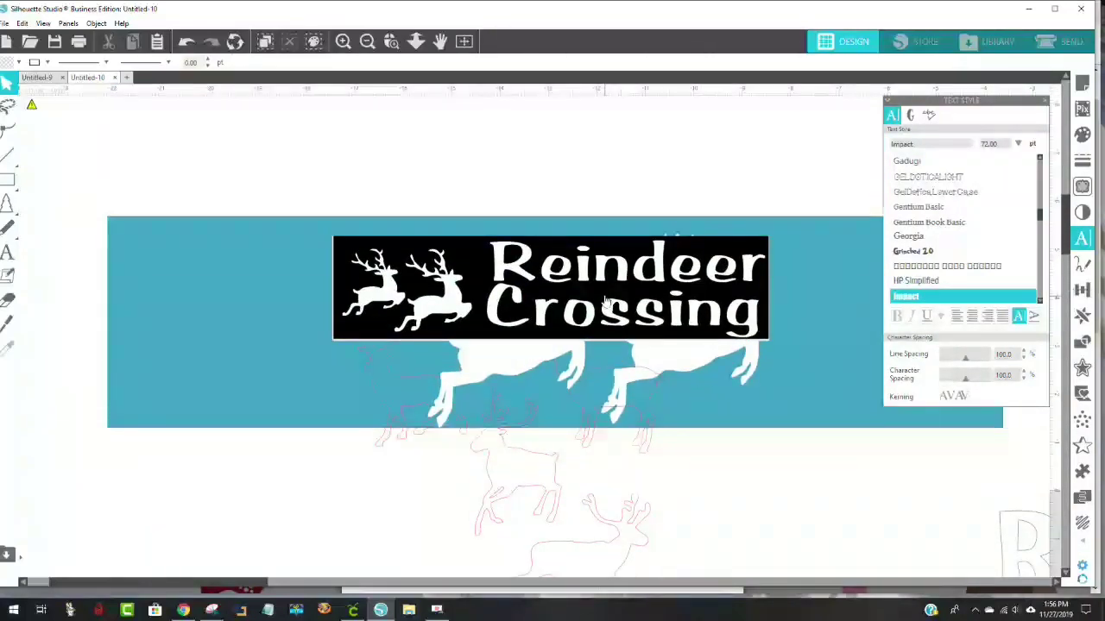
drag(611, 305, 613, 190)
drag(631, 336, 279, 402)
drag(713, 338, 624, 370)
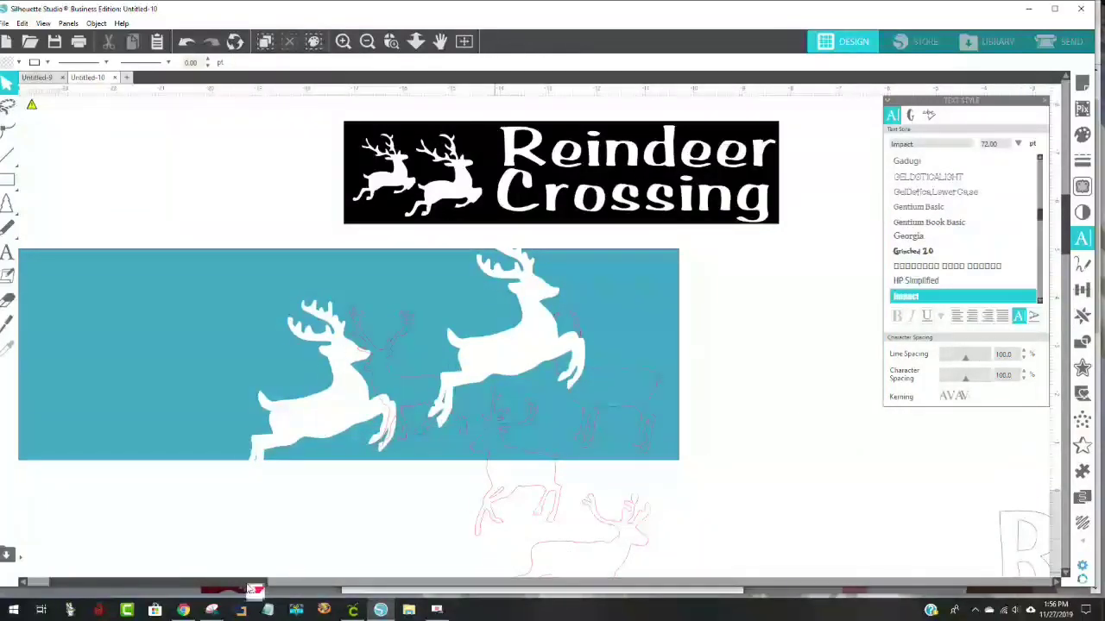
Step: Move the black Reindeer Crossing picture to the blank area just above the white lettering
drag(248, 591, 380, 590)
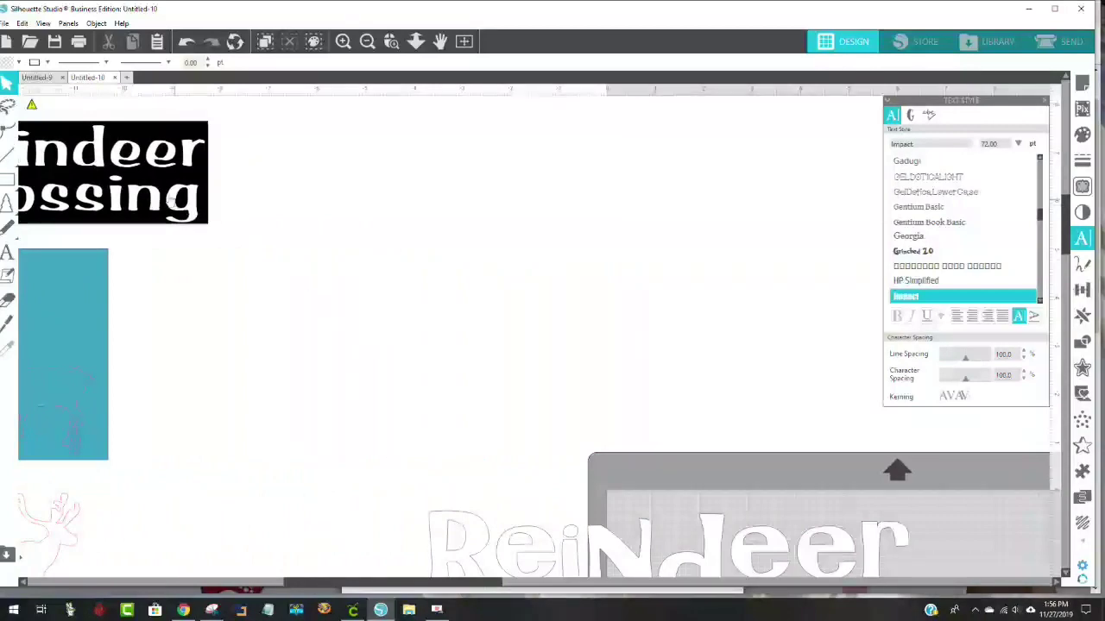
drag(175, 204, 762, 266)
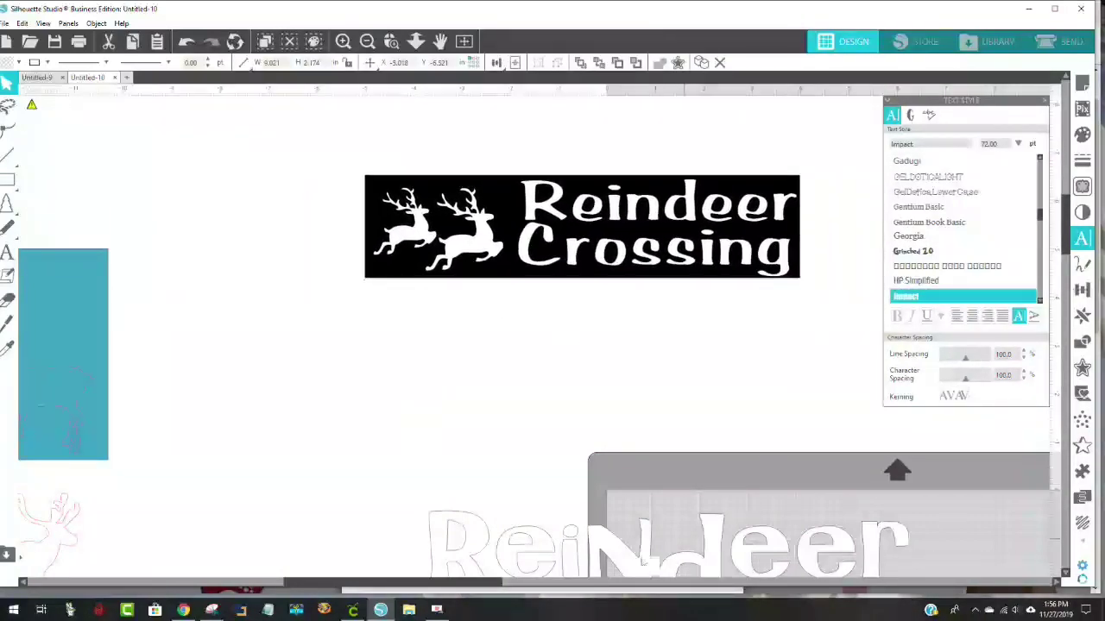
scroll(580, 169, down, 1)
drag(580, 169, 565, 290)
scroll(642, 445, down, 2)
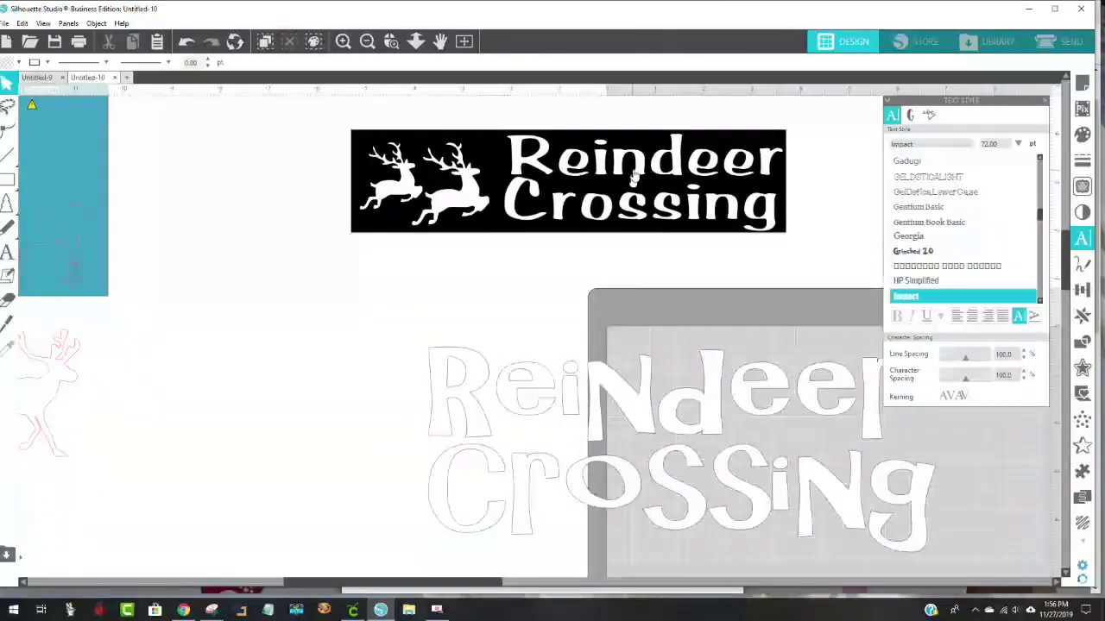
drag(636, 178, 611, 192)
Step: Move the white lettering directly beneath the black picture, and position the blue rectangle behind the lettering
drag(637, 403, 532, 335)
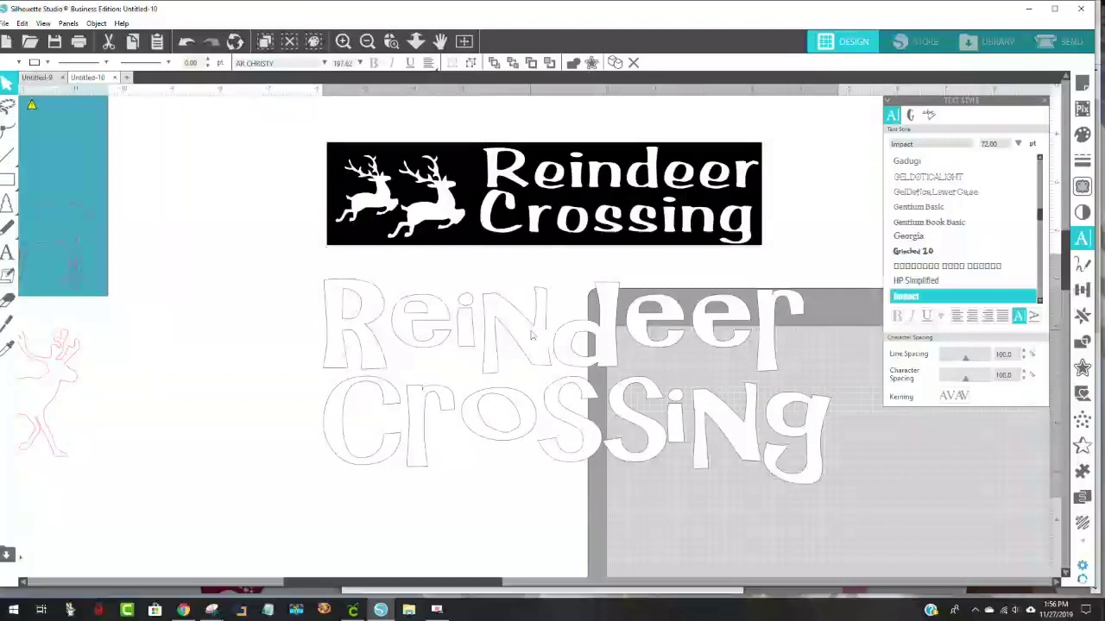
drag(81, 175, 800, 353)
click(90, 211)
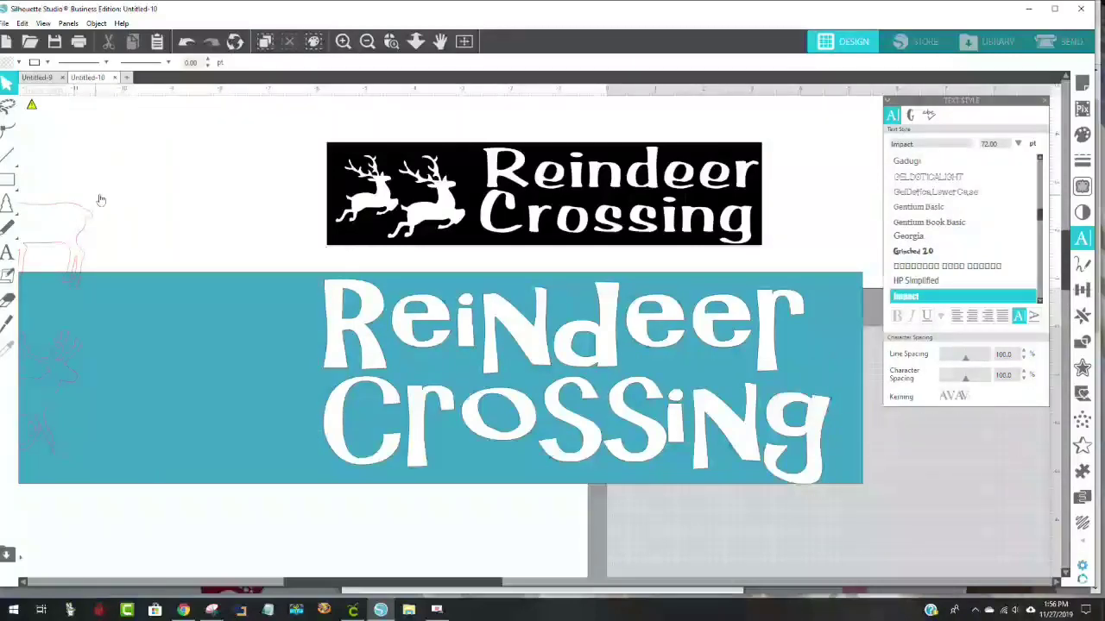
click(228, 343)
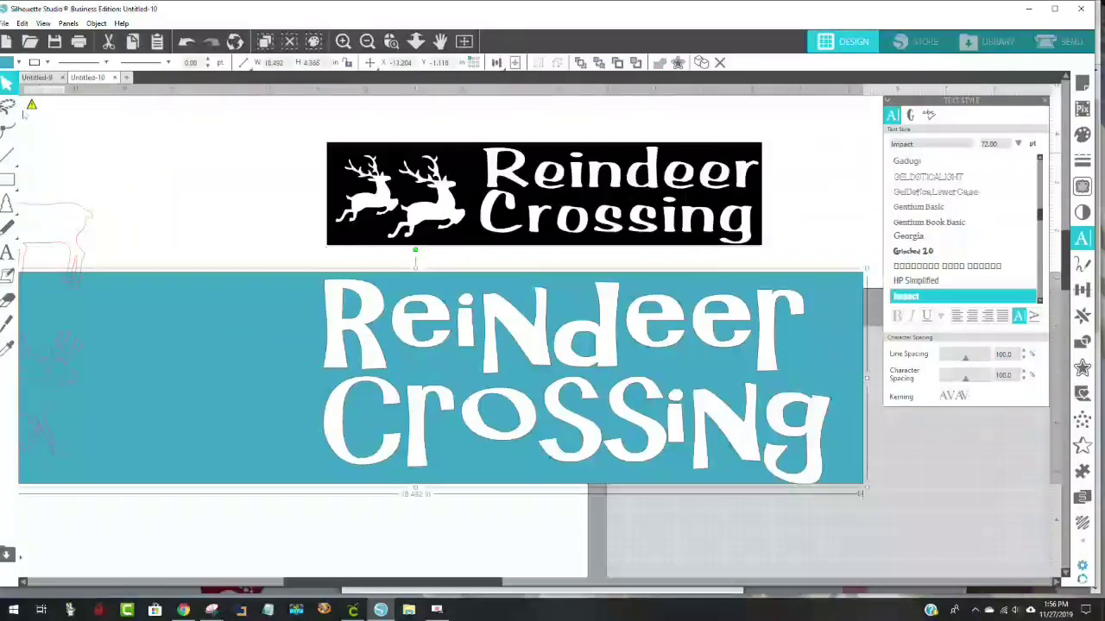
Step: Fill the blue rectangle with black, and place the white leaping reindeer on it just left of the lettering
click(7, 63)
click(25, 86)
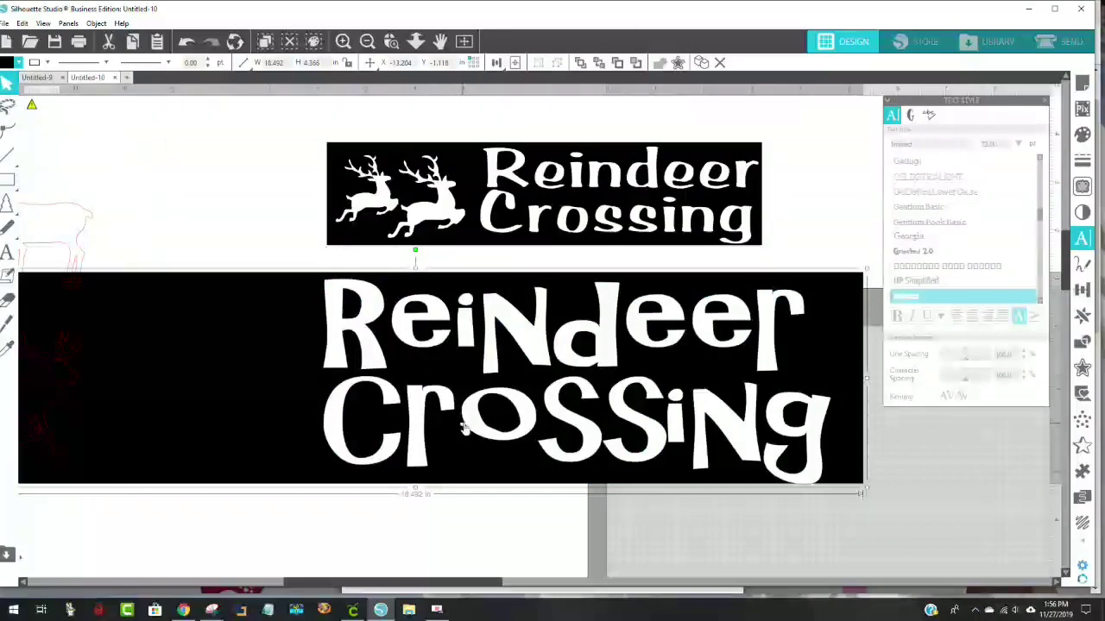
drag(432, 585, 248, 594)
click(496, 333)
drag(497, 332, 630, 432)
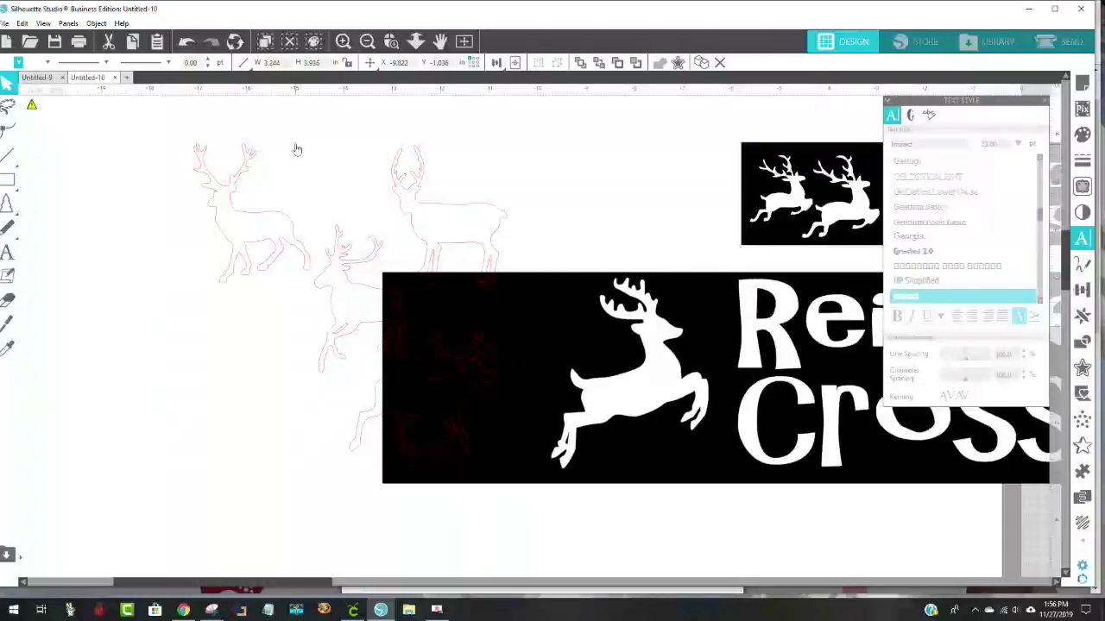
Step: Shift the black rectangle slightly left, and place a second matching white reindeer to the left of the first
click(357, 198)
mouse_move(471, 418)
mouse_down()
mouse_move(246, 423)
mouse_move(474, 416)
mouse_move(463, 404)
mouse_up()
key(Escape)
drag(607, 416, 436, 419)
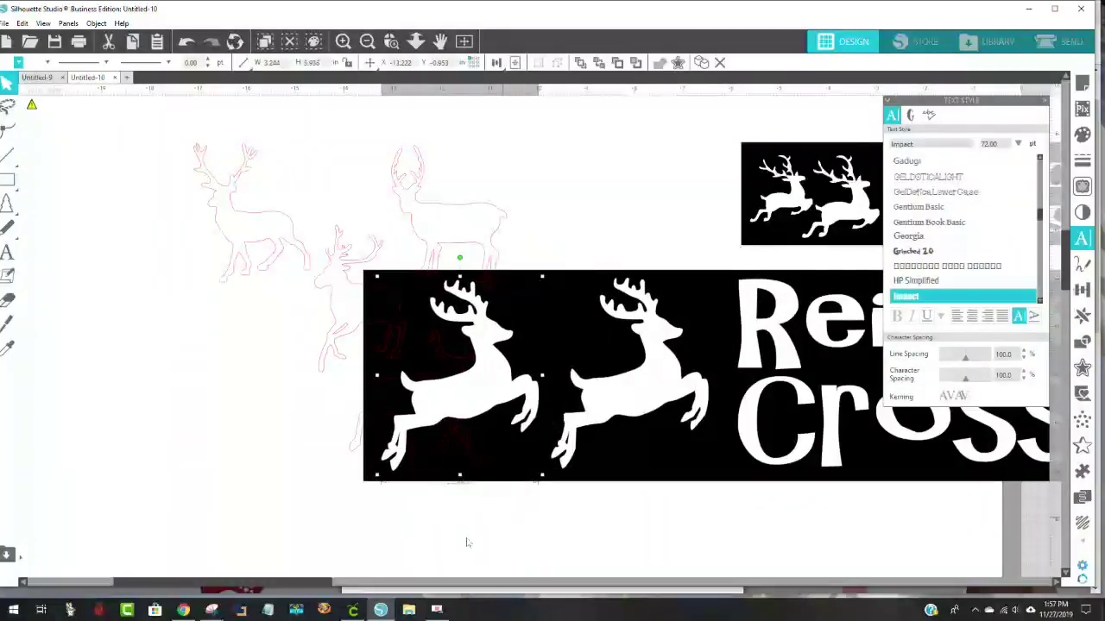
Step: Close the text style settings, and move the black reference picture farther left and slightly up above the new sign
drag(254, 580, 362, 596)
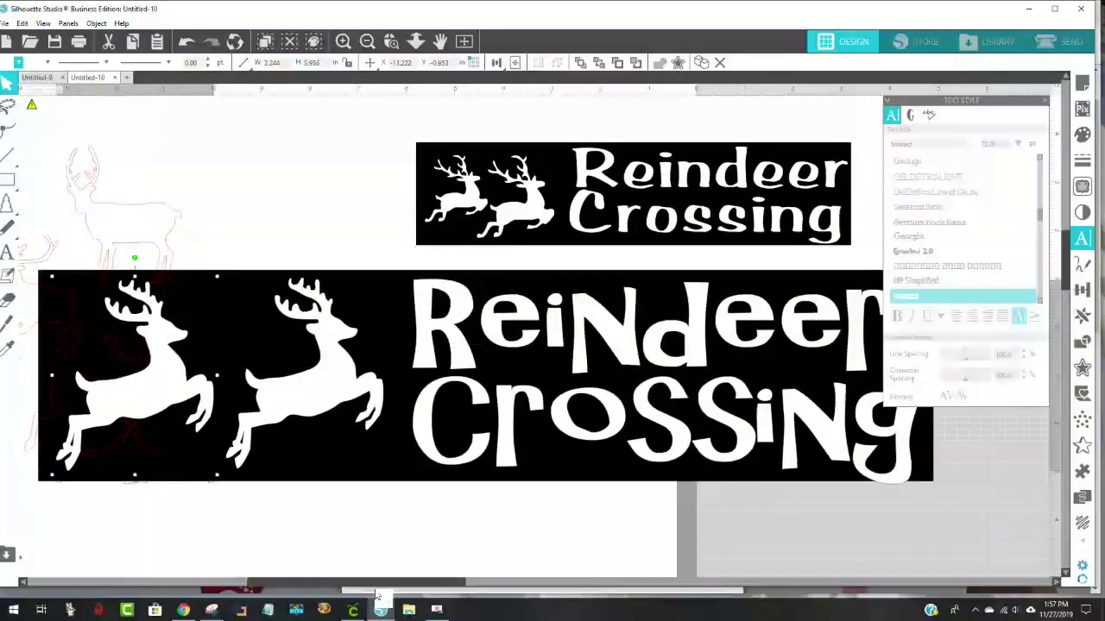
click(1046, 101)
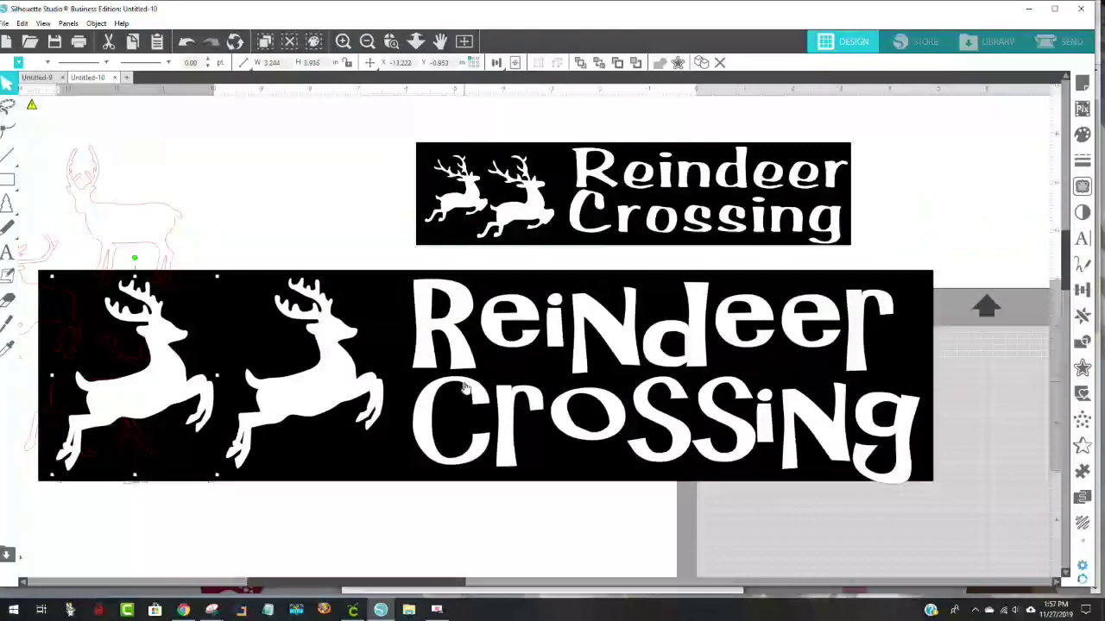
drag(639, 183, 442, 158)
Step: Nudge the white lettering slightly left and down, and shift the black reference picture slightly to the right
click(620, 326)
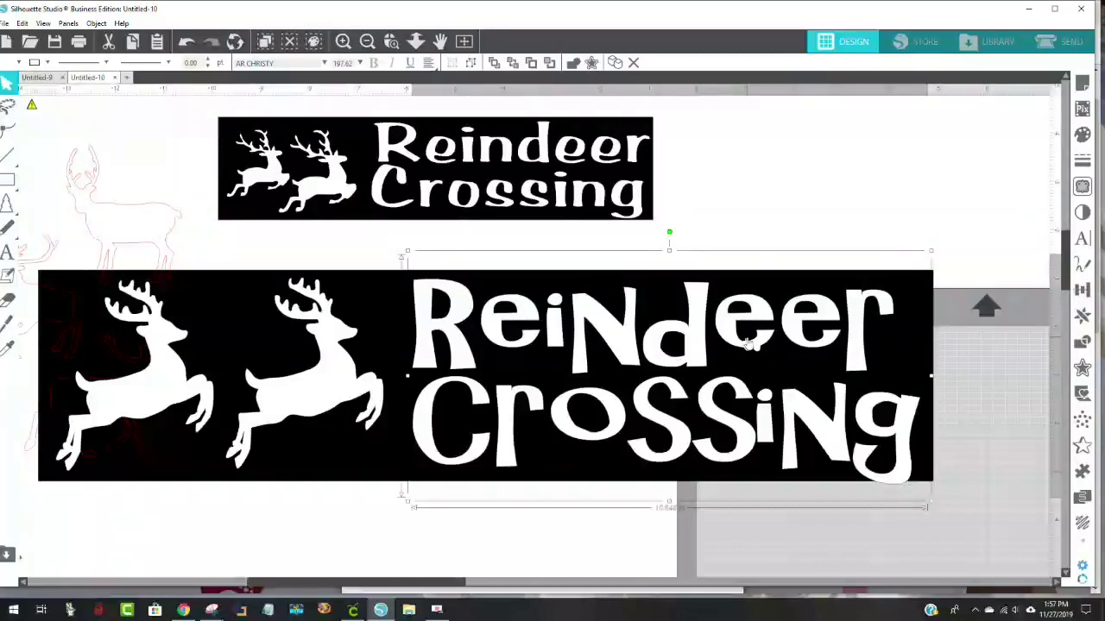
key(Left)
key(Left)
key(Left)
key(Left)
key(Left)
key(Down)
key(Down)
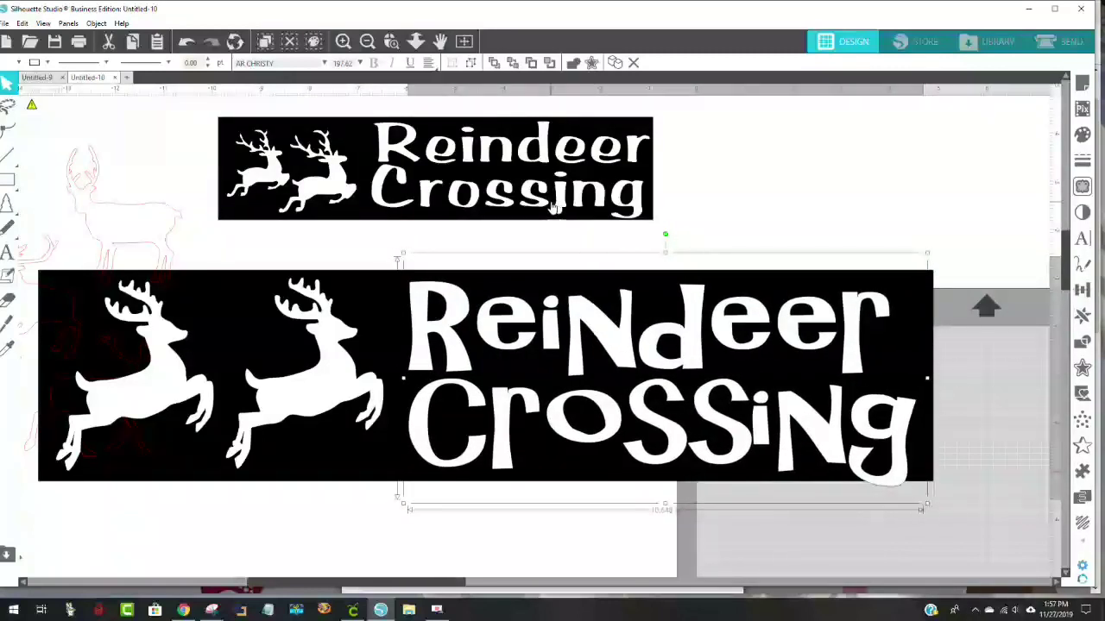
drag(561, 204, 580, 204)
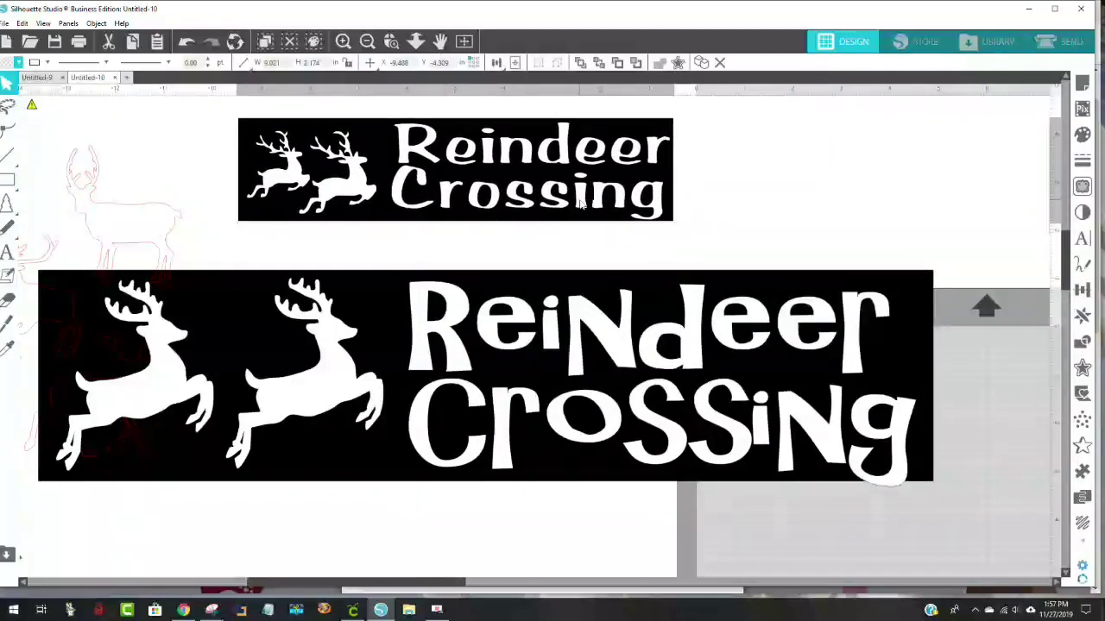
click(691, 202)
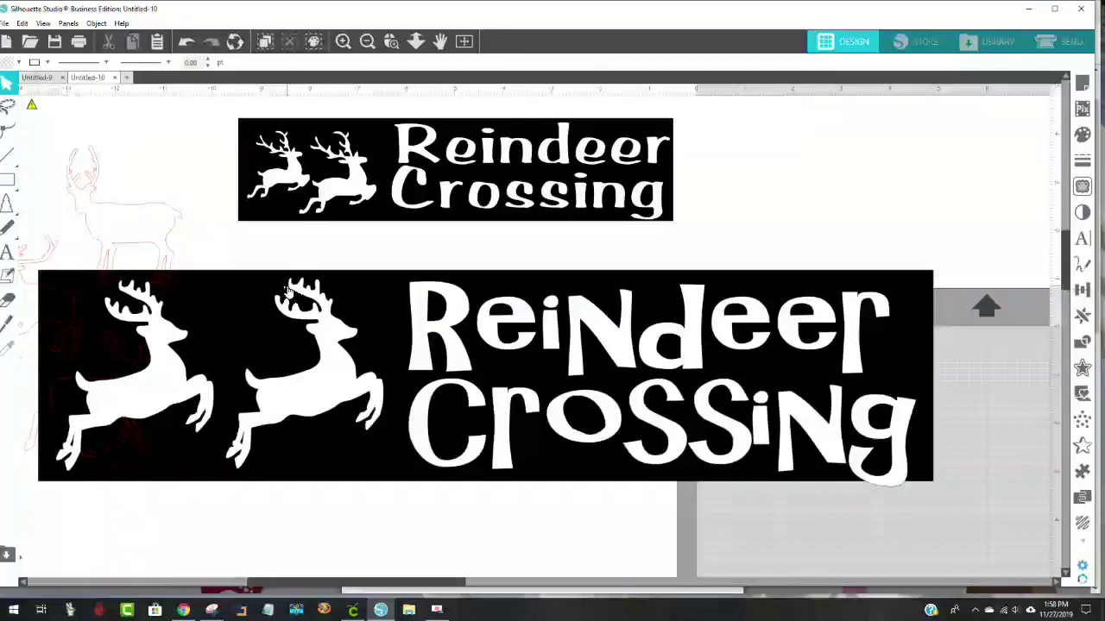
Step: Move the white lettering slightly up and closer to the reindeer, fitting it within the height of the black rectangle
drag(626, 366, 618, 358)
key(Escape)
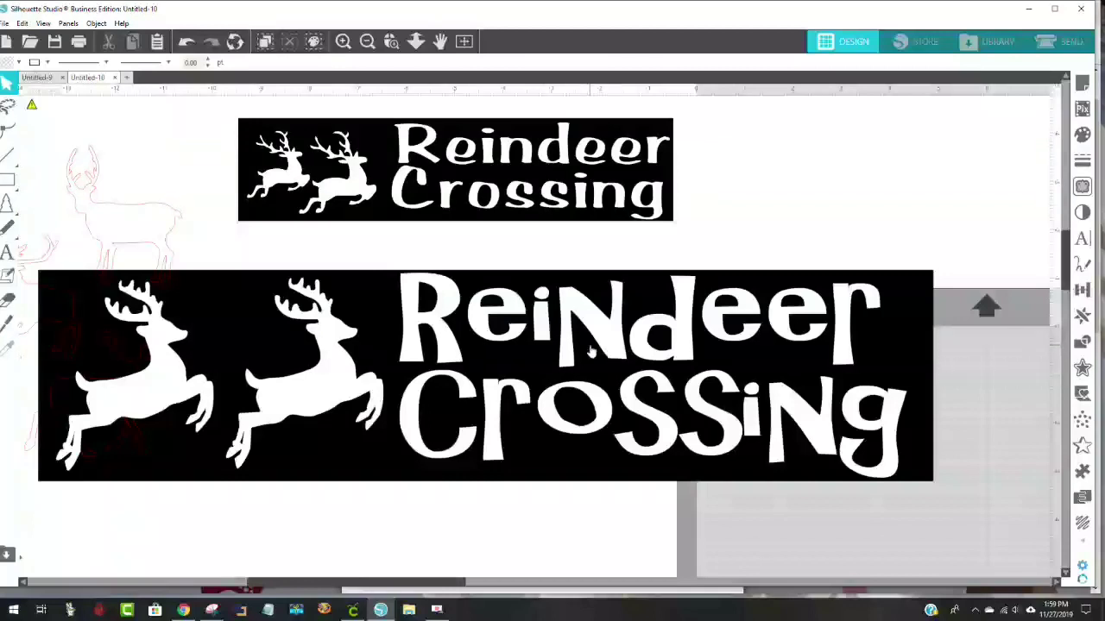
click(671, 350)
key(Escape)
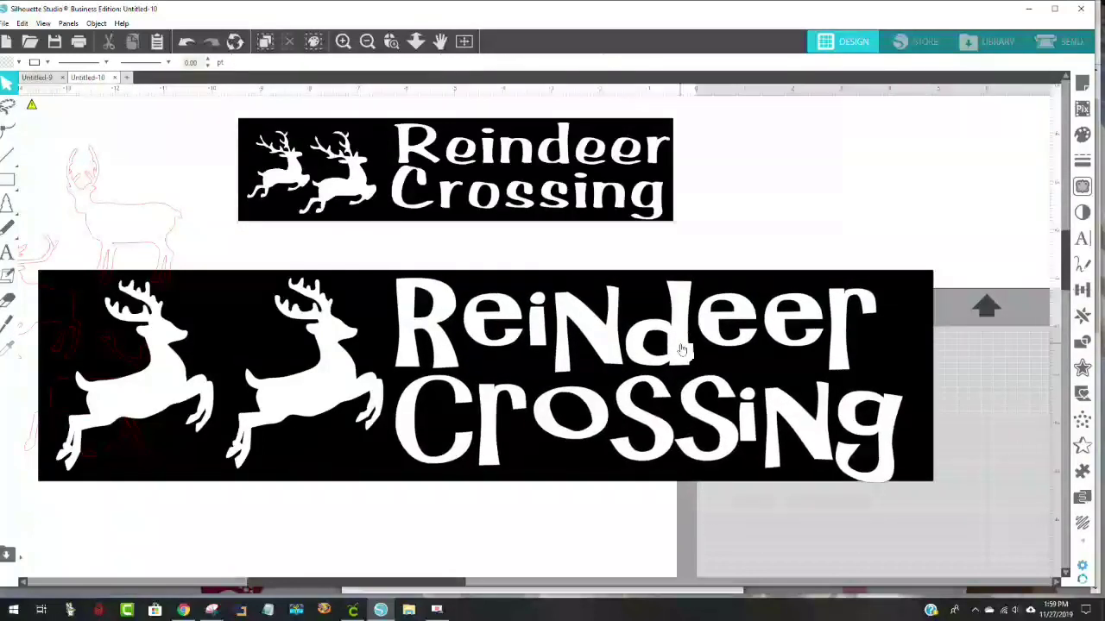